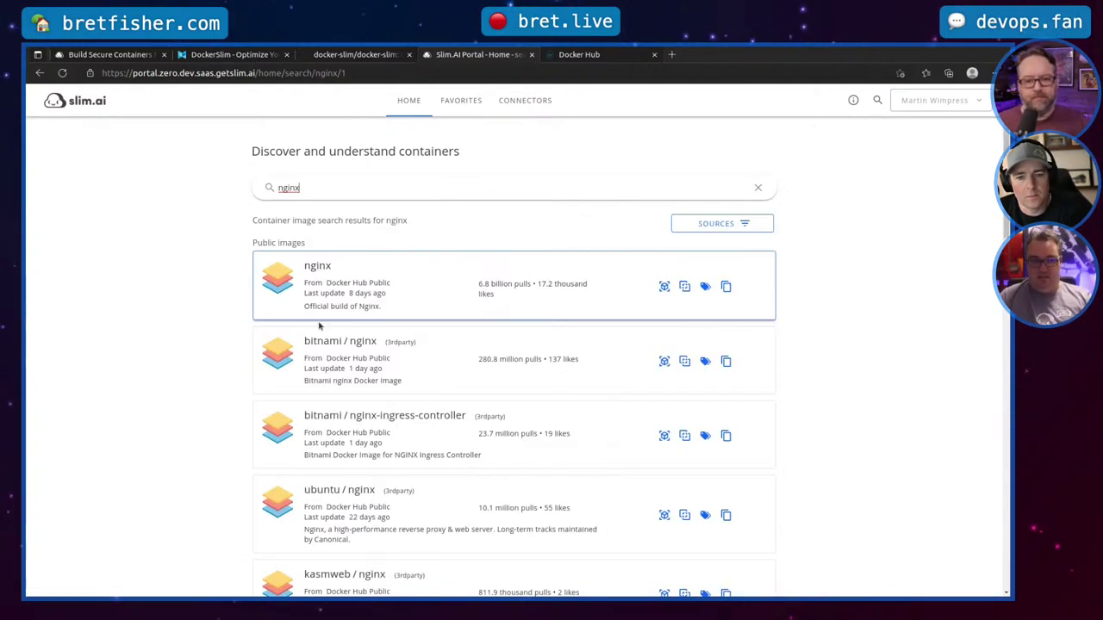
# Step: Replace the nginx query with a search for the container image wimpress/app
pyautogui.scroll(-4, 170, 317)
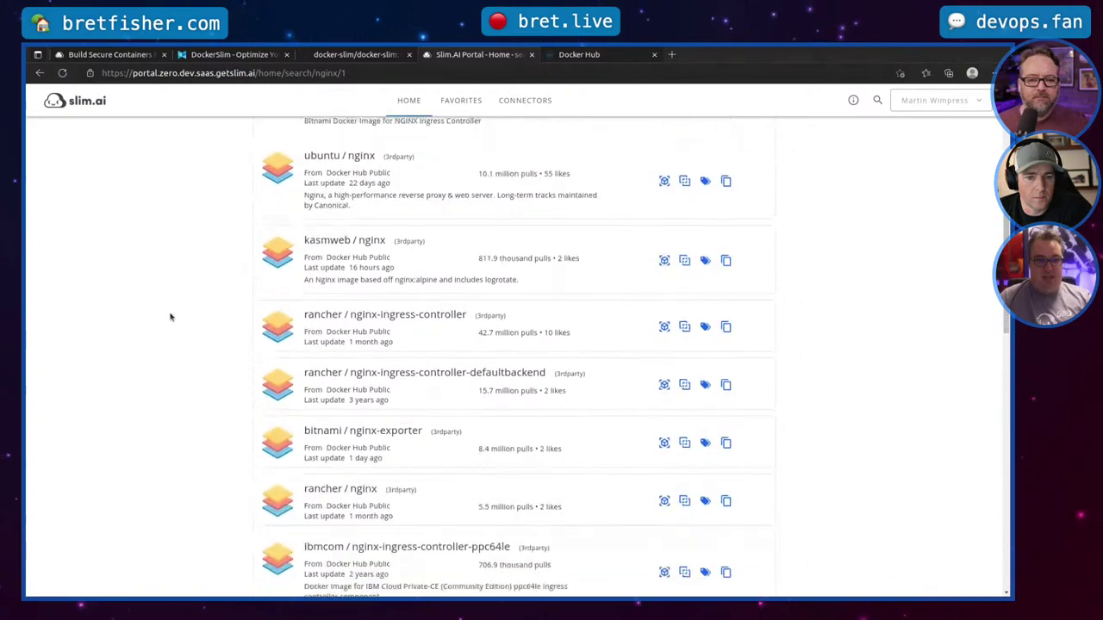
pyautogui.scroll(-3, 170, 317)
pyautogui.scroll(6, 170, 317)
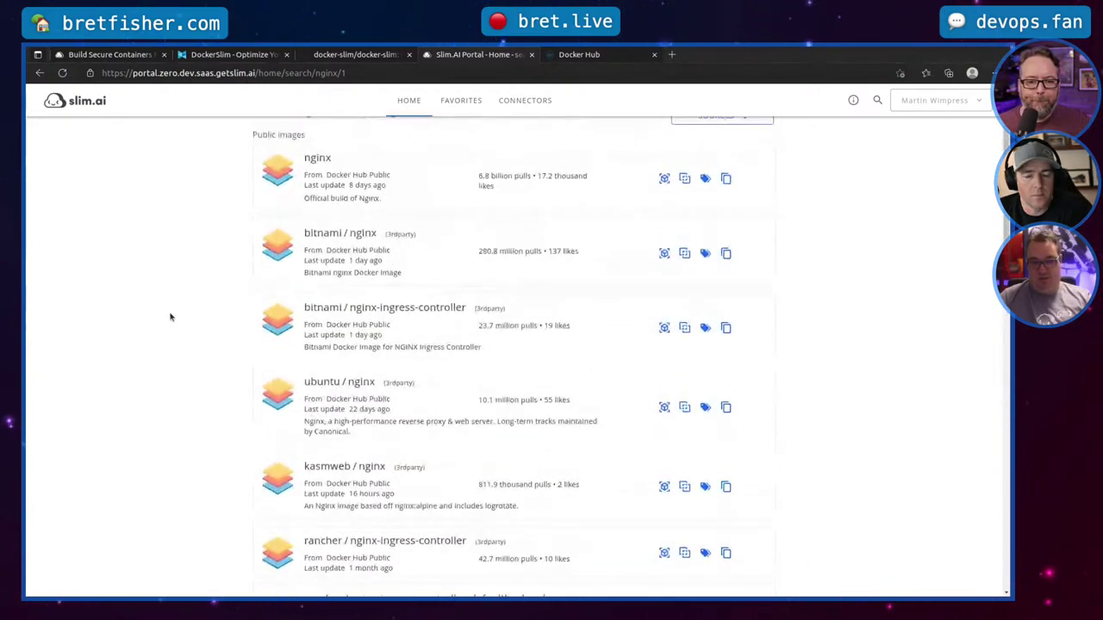
pyautogui.scroll(2, 169, 317)
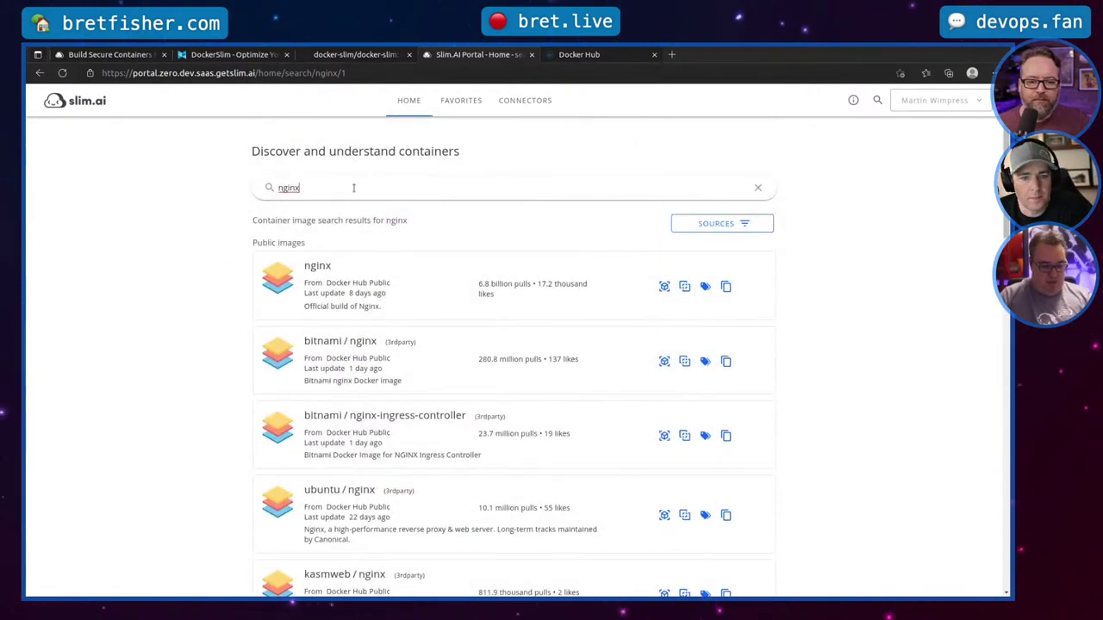
pyautogui.press('BackSpace')
pyautogui.press('BackSpace')
pyautogui.press('BackSpace')
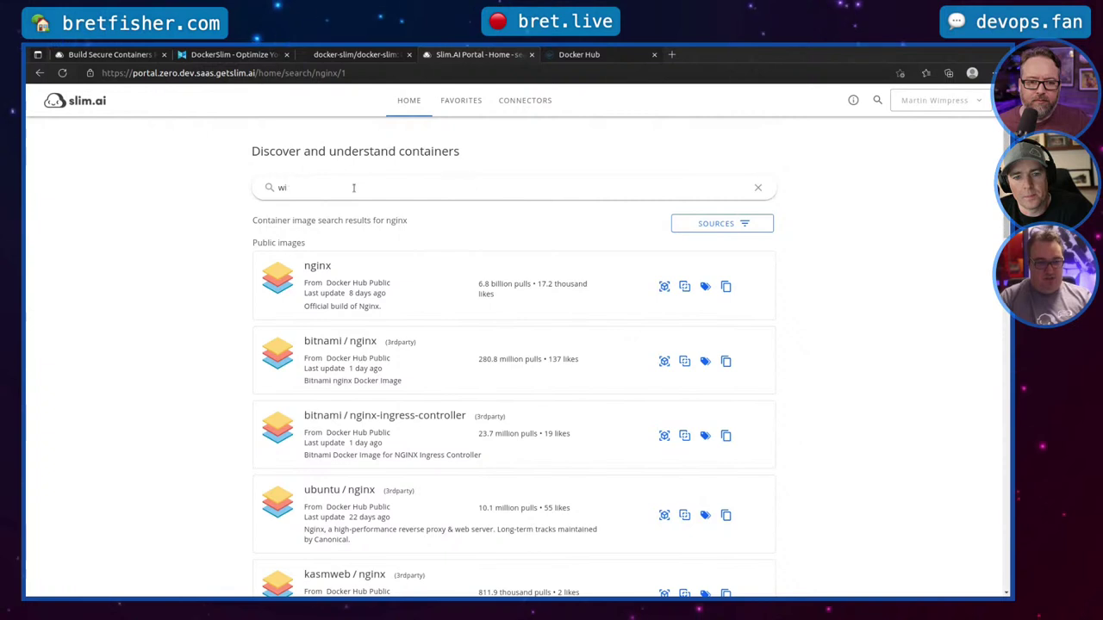
pyautogui.write('impress/app')
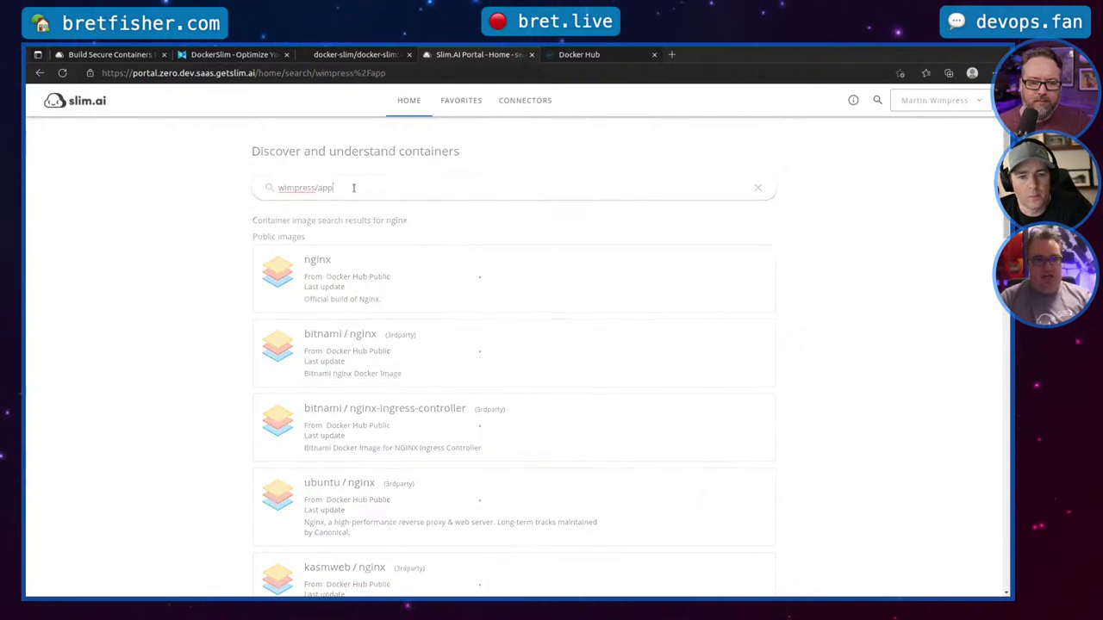
pyautogui.press('Return')
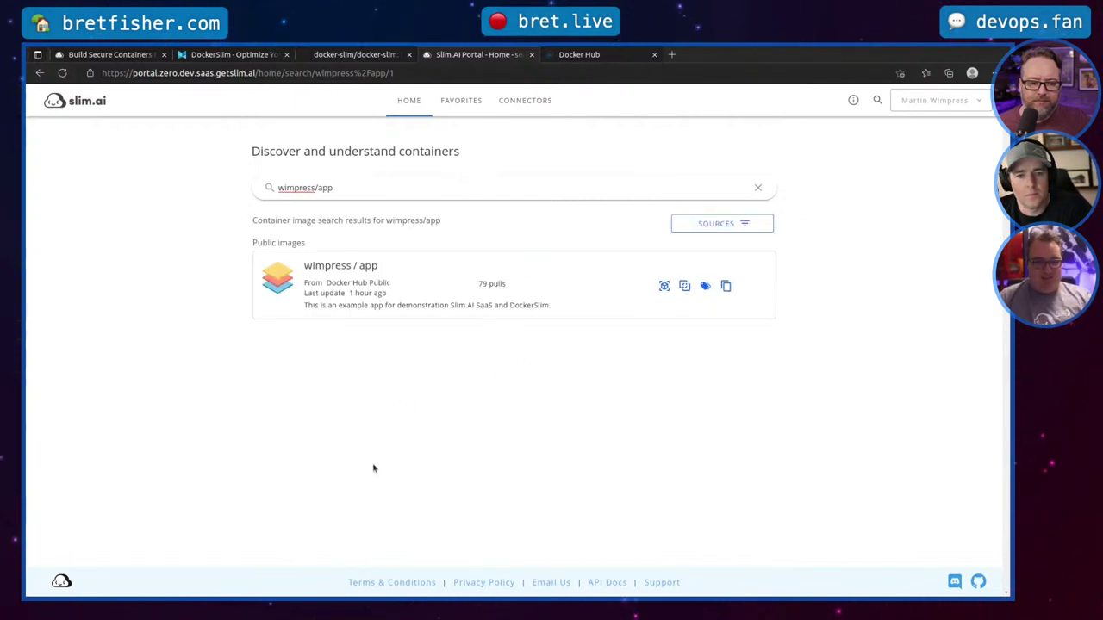
# Step: Open the wimpress/app image, enlarge the page, and list all of its available versions at once
pyautogui.click(368, 267)
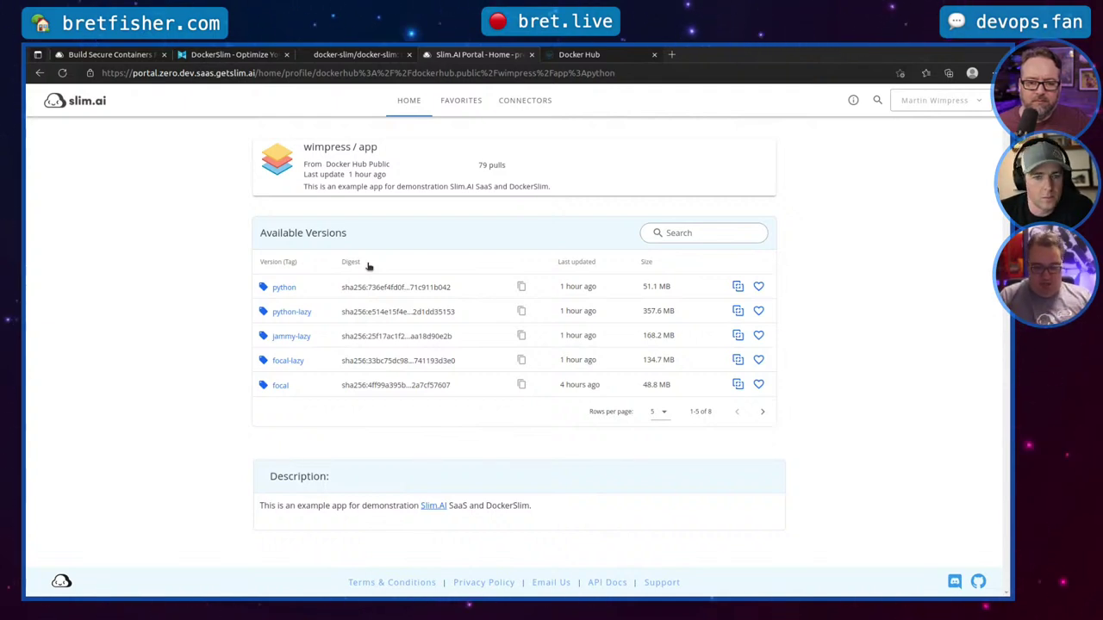
pyautogui.hotkey('ctrl', '+')
pyautogui.hotkey('ctrl', '+')
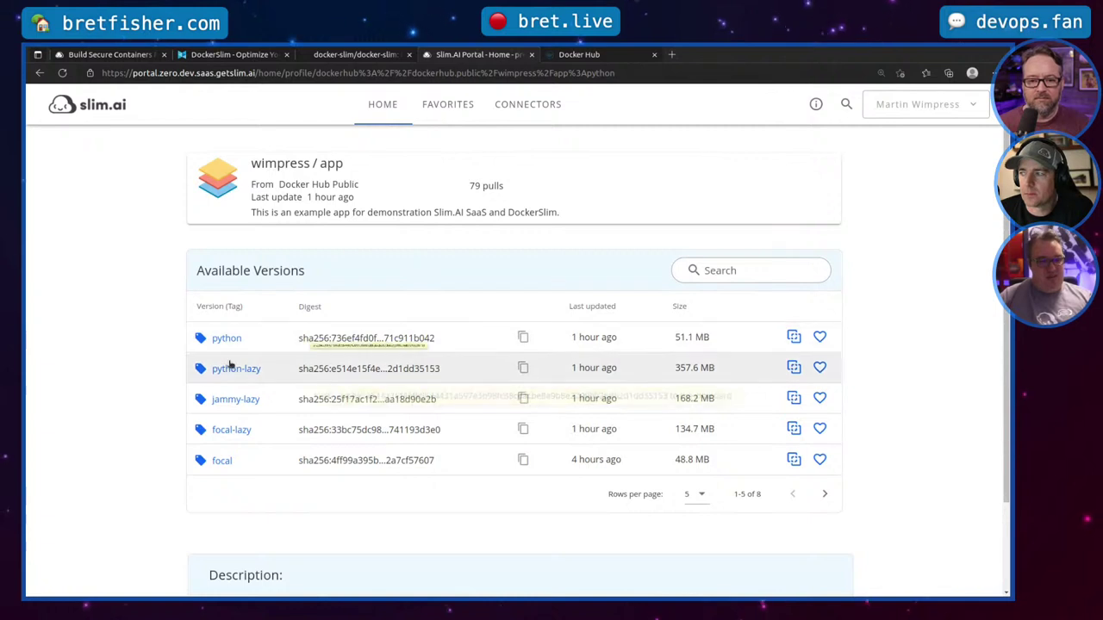
pyautogui.click(694, 495)
pyautogui.click(699, 568)
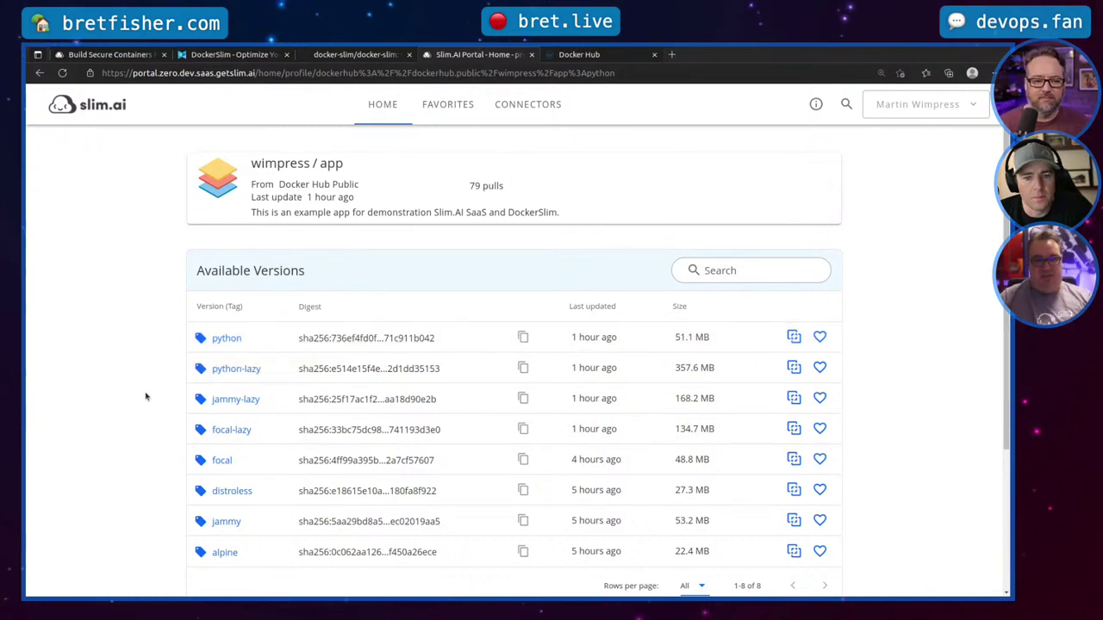
# Step: Switch to the docker-slim GitHub page and view the organization's examples repository
pyautogui.click(353, 53)
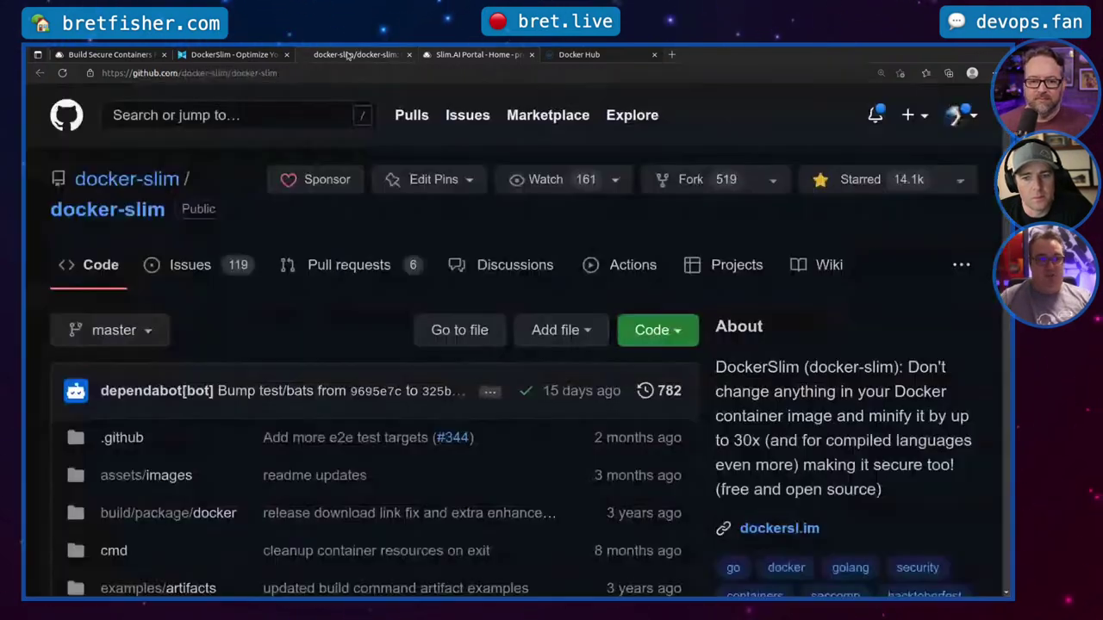
pyautogui.click(124, 179)
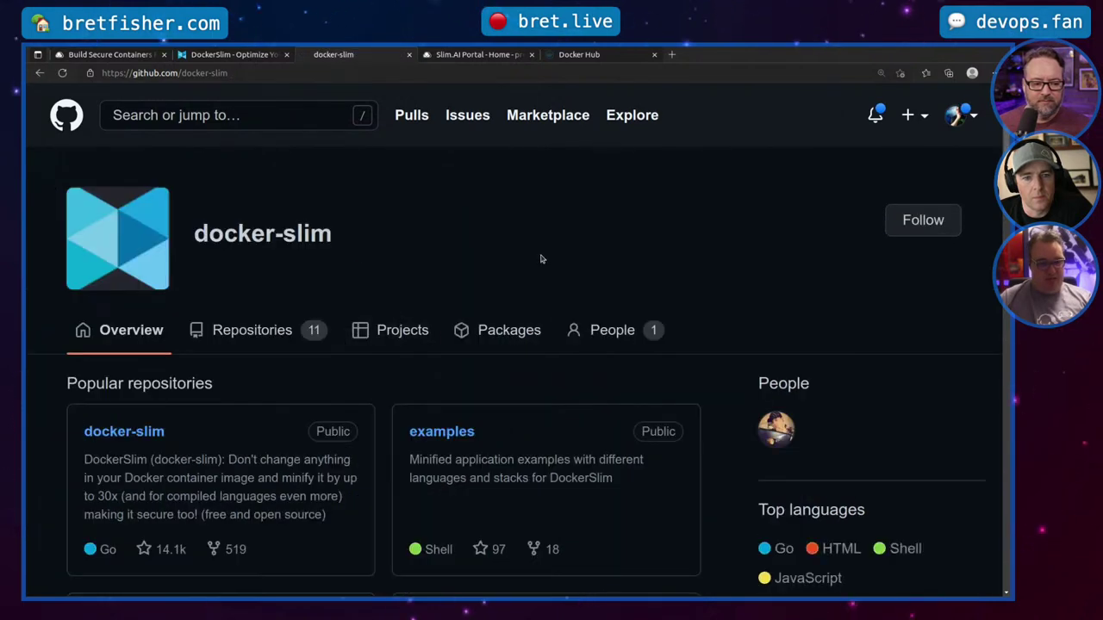
pyautogui.scroll(-2, 542, 255)
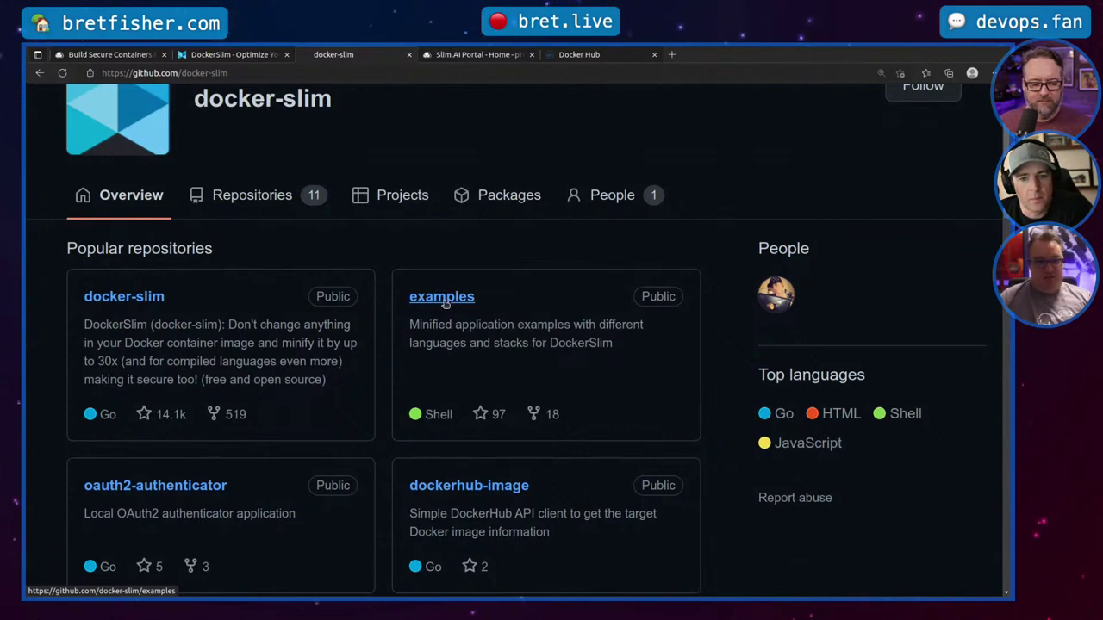
pyautogui.click(477, 387)
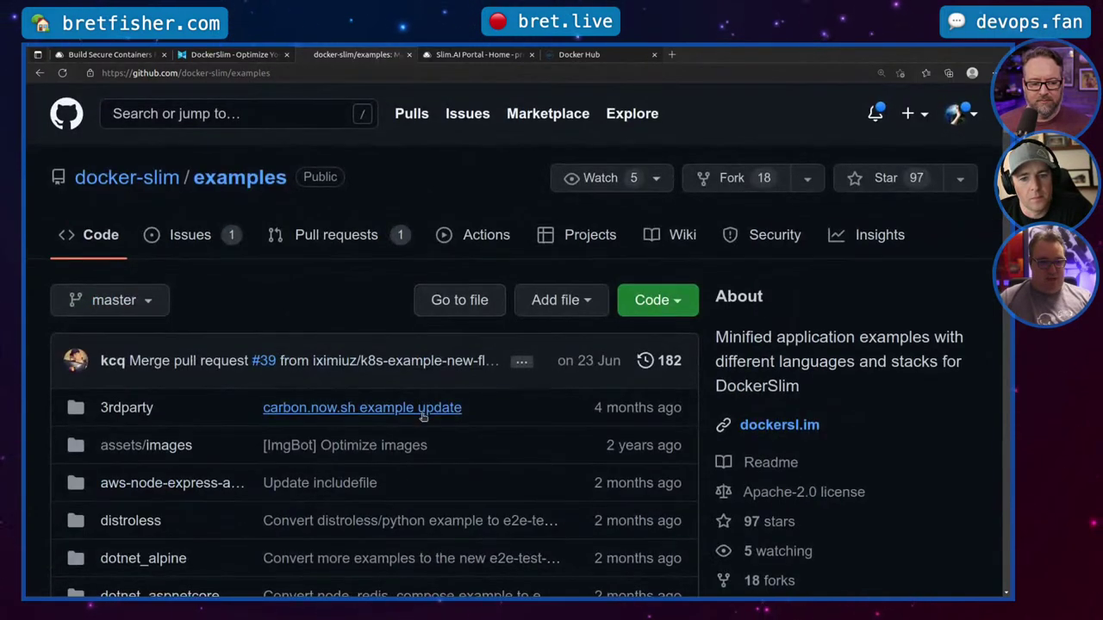
pyautogui.scroll(-2, 196, 423)
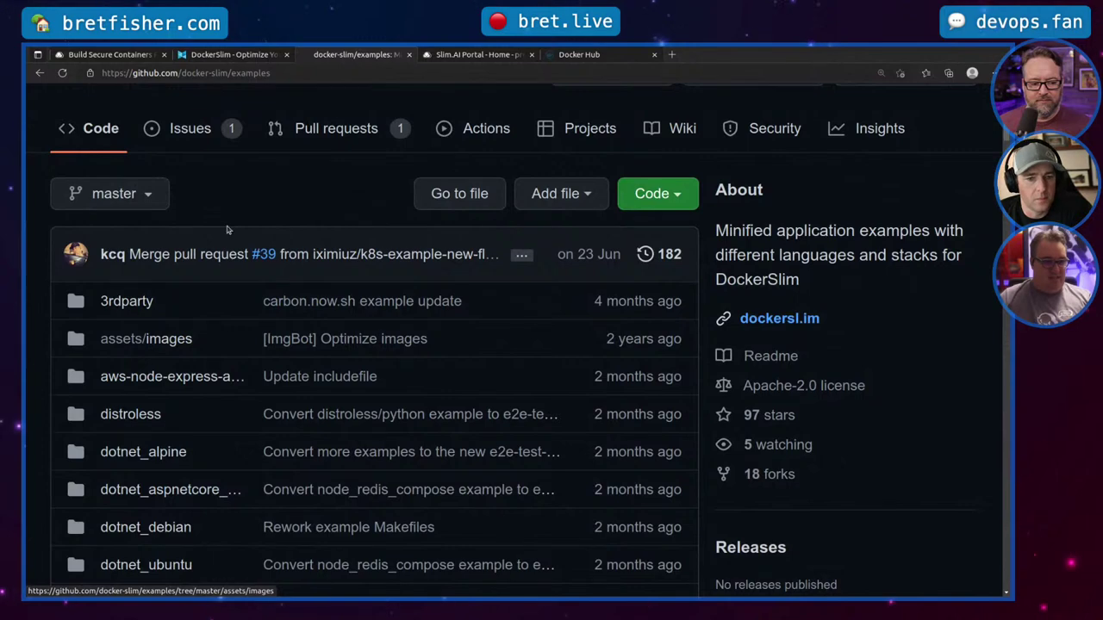
pyautogui.scroll(1, 233, 225)
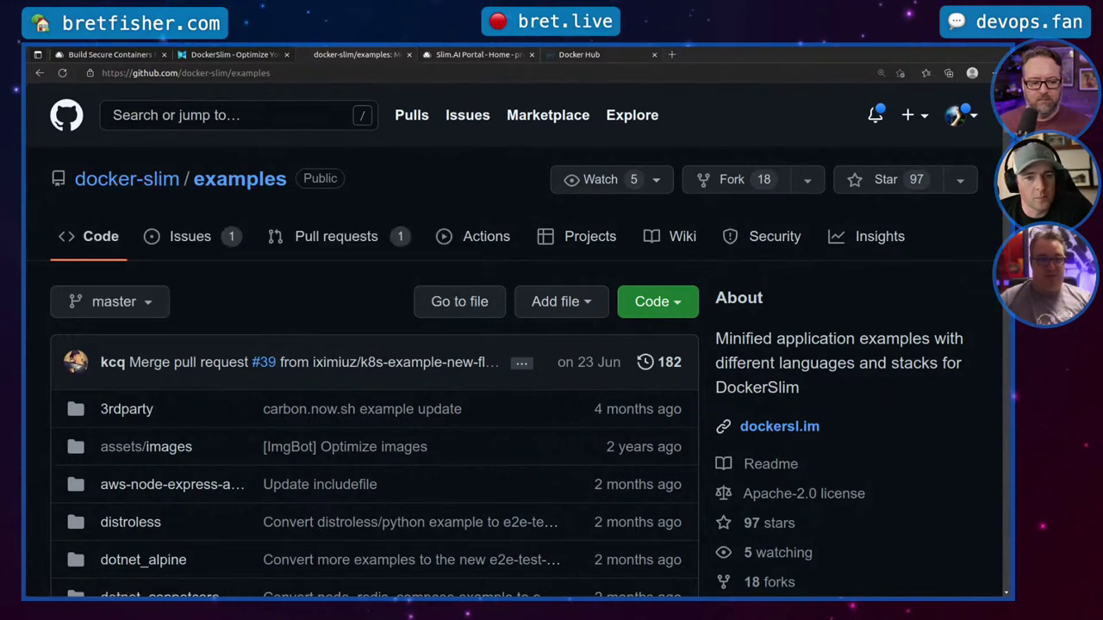
# Step: Return to the Slim.AI portal and open the overview of the image's python-lazy version
pyautogui.click(479, 54)
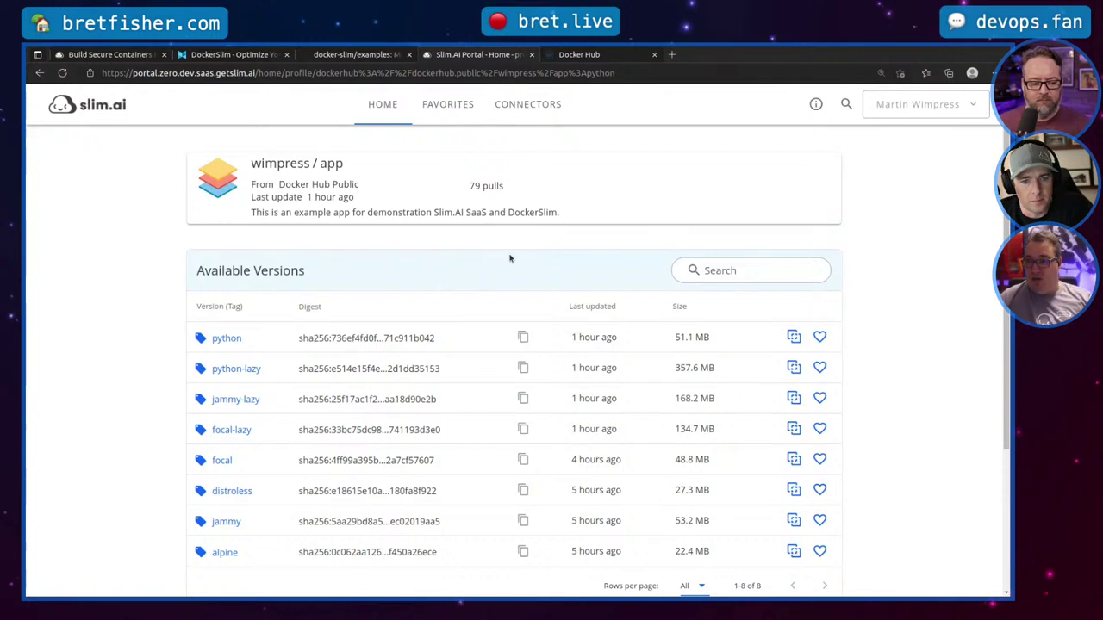
pyautogui.scroll(-1, 216, 326)
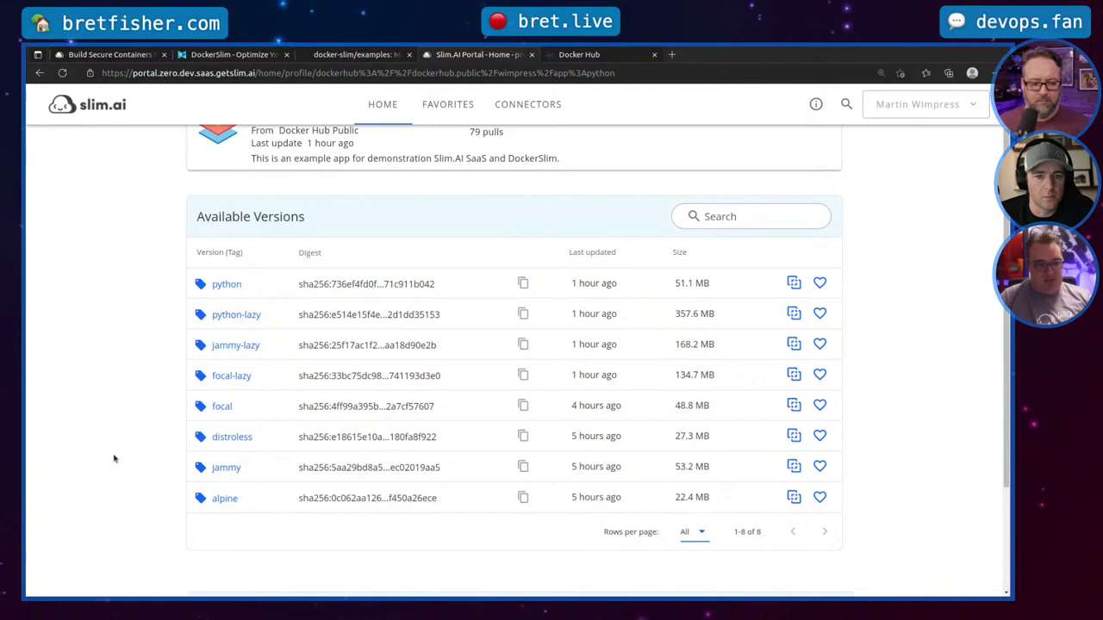
pyautogui.click(230, 318)
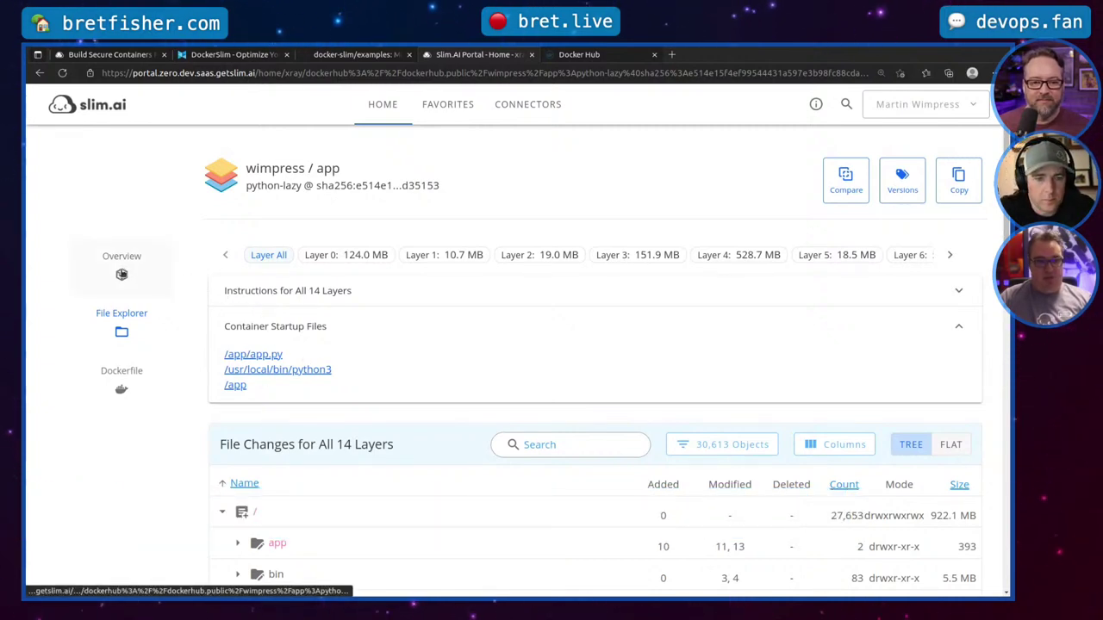
pyautogui.click(121, 274)
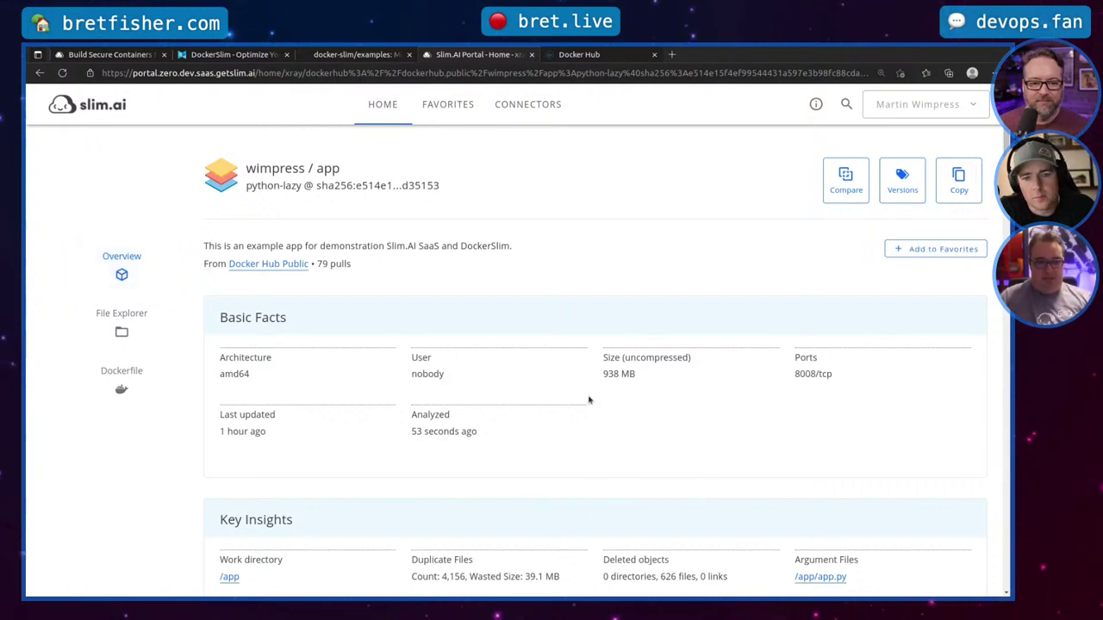
# Step: Examine the python-lazy image's uncompressed size under Basic Facts and its duplicate files under Key Insights
pyautogui.moveTo(641, 380); pyautogui.dragTo(598, 376)
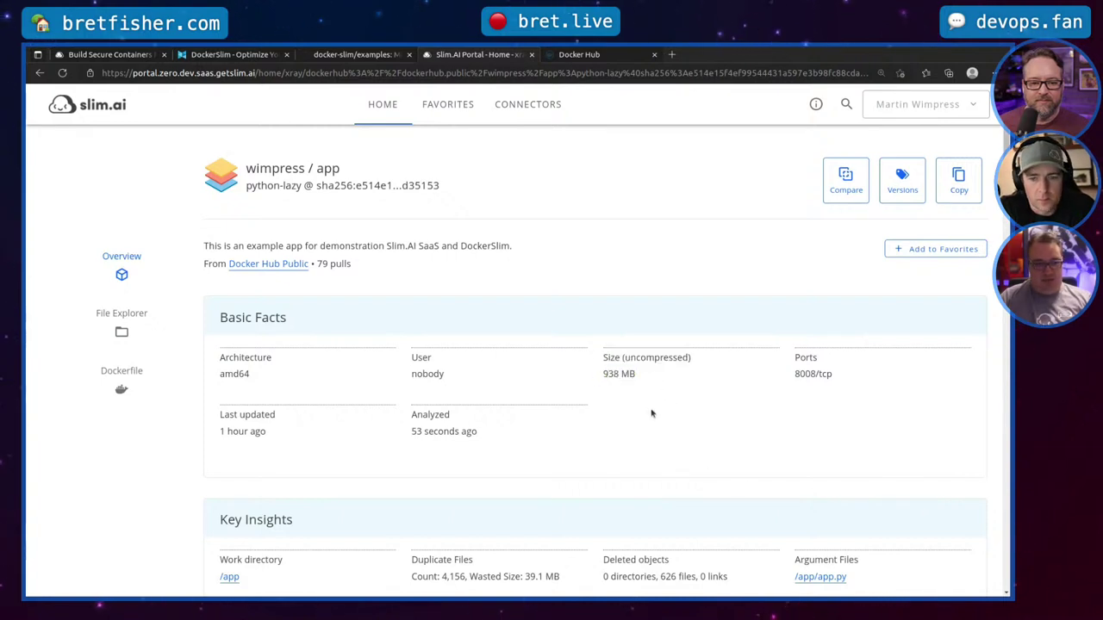
pyautogui.scroll(-1, 637, 405)
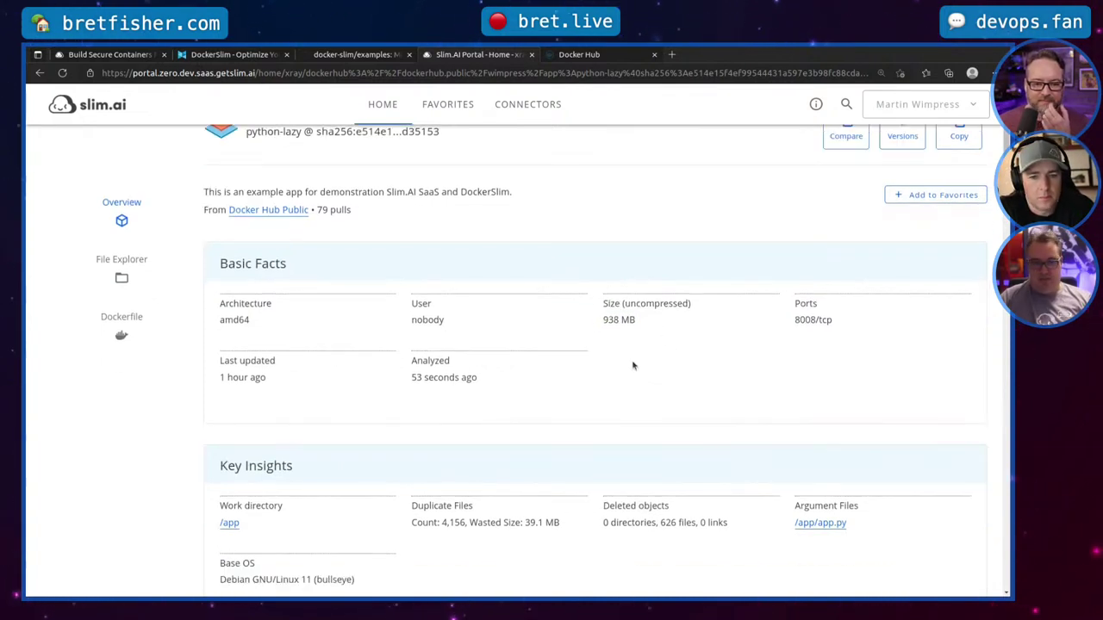
pyautogui.scroll(-3, 610, 362)
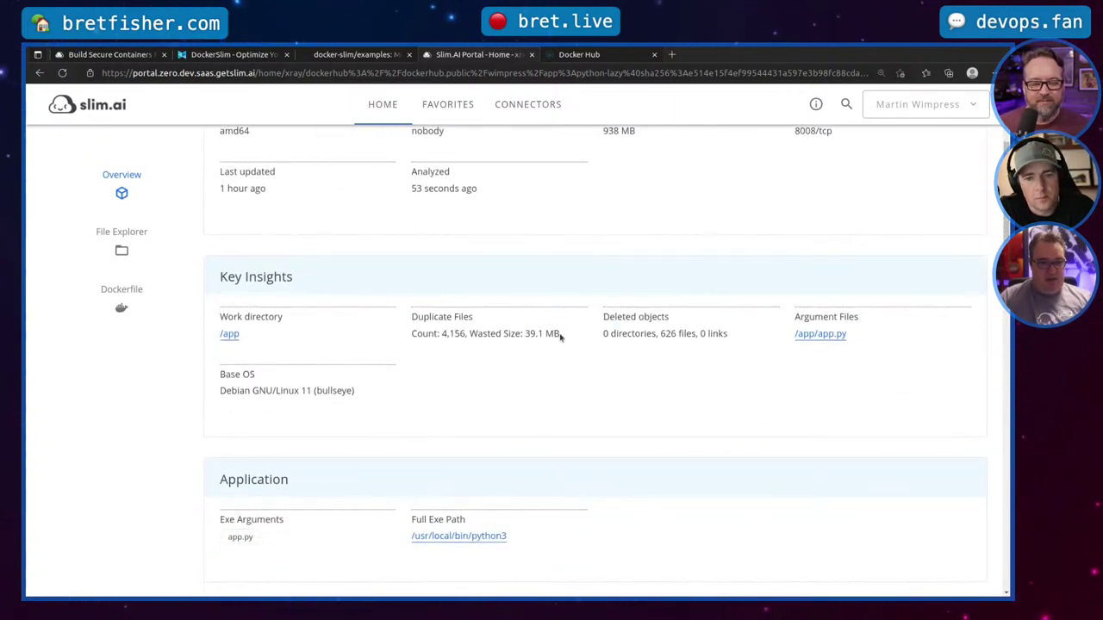
pyautogui.moveTo(559, 337); pyautogui.dragTo(410, 336)
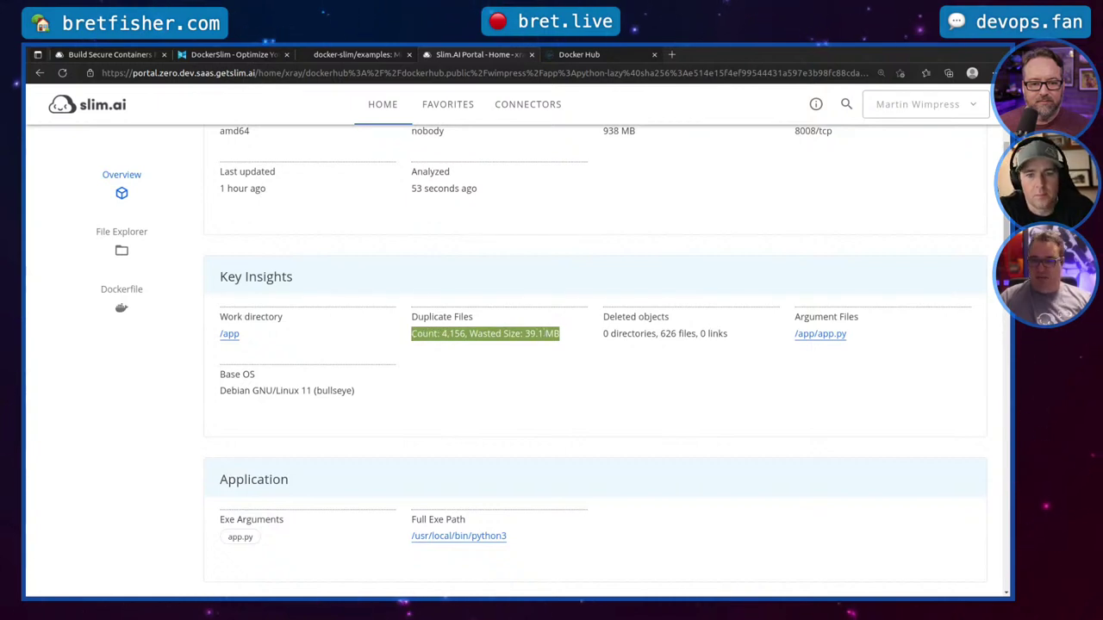
pyautogui.click(539, 373)
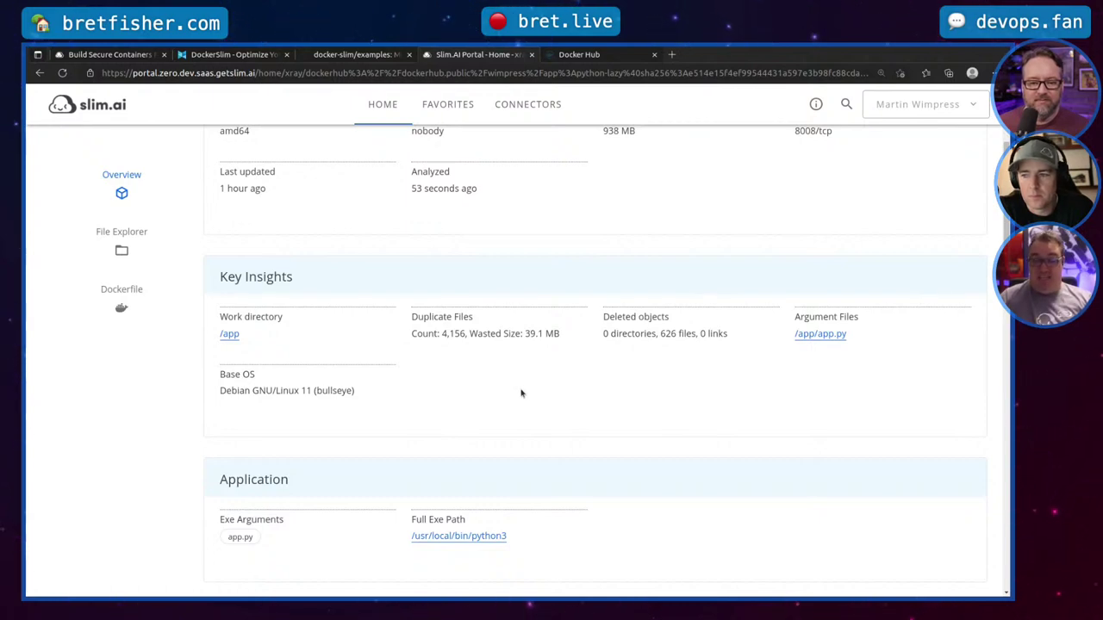
# Step: Review the rest of the overview, including shells, files with special permissions, cert bundles, environment variables and image pull commands
pyautogui.scroll(-5, 465, 407)
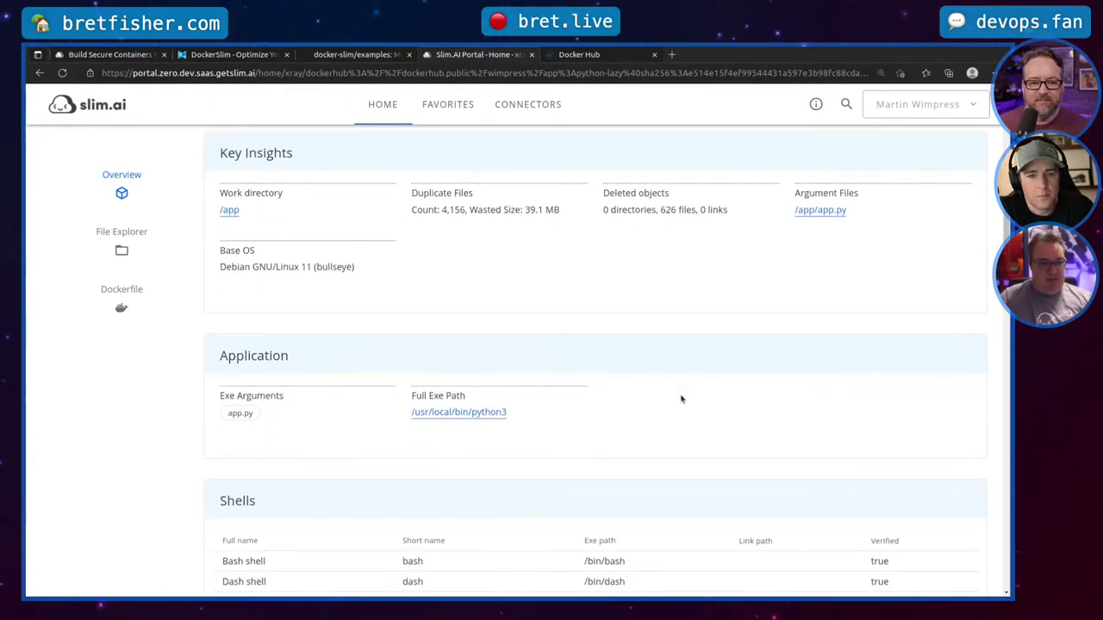
pyautogui.scroll(-4, 545, 357)
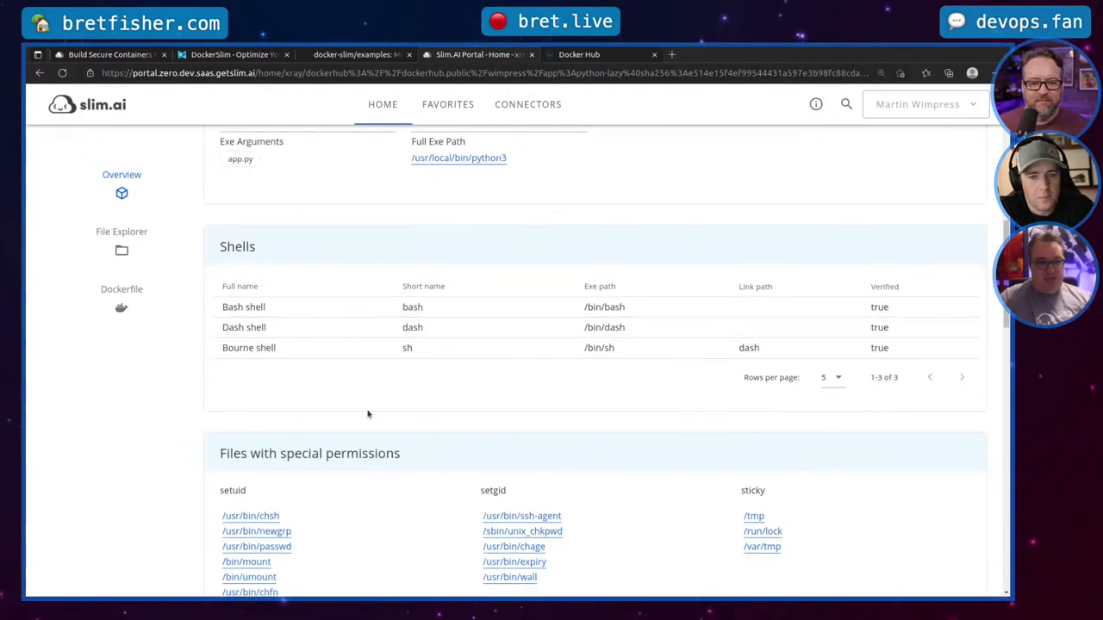
pyautogui.scroll(-3, 605, 353)
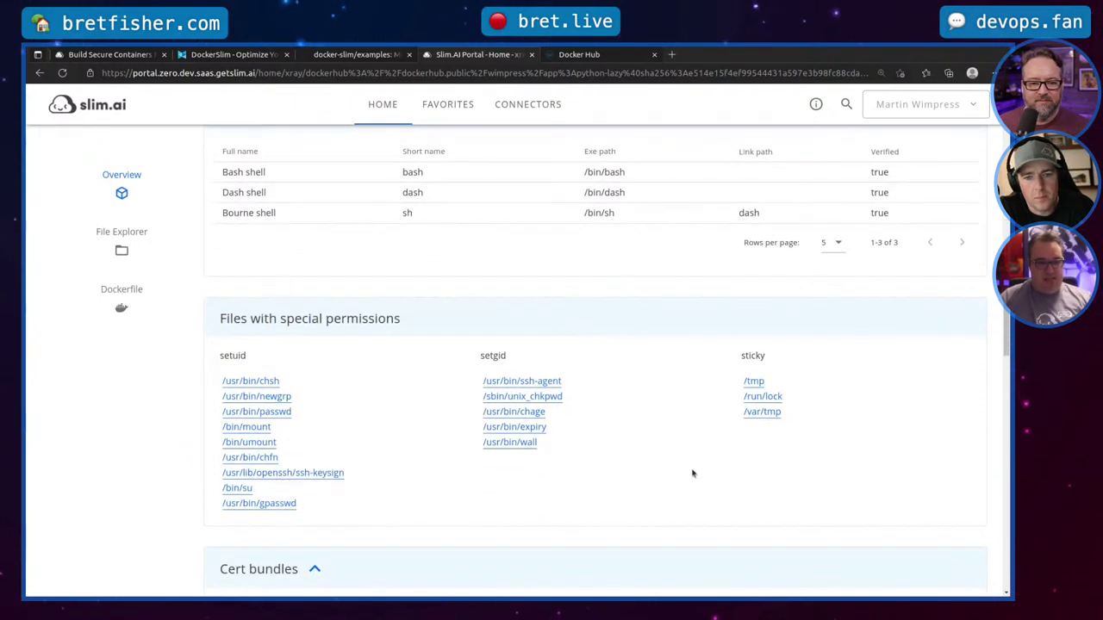
pyautogui.scroll(-4, 738, 365)
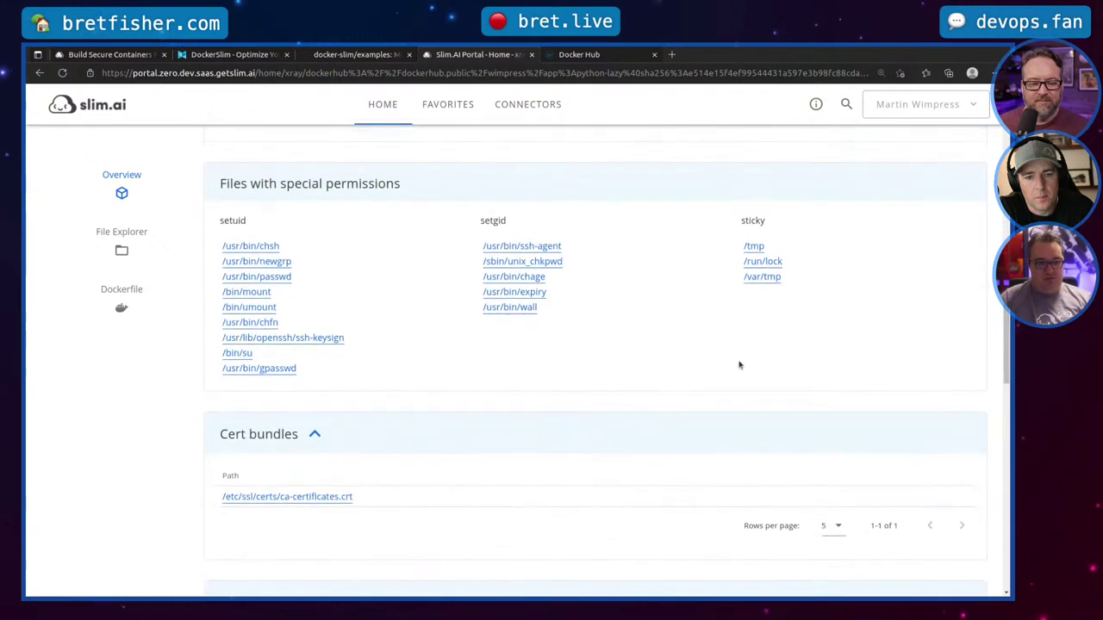
pyautogui.scroll(-3, 509, 413)
pyautogui.scroll(10, 512, 423)
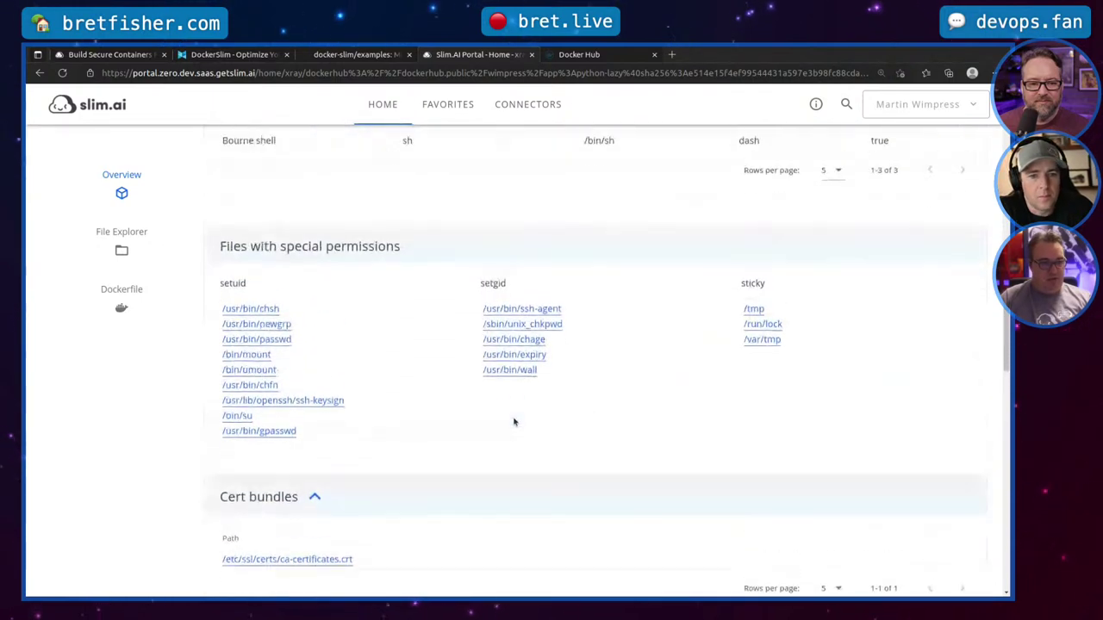
pyautogui.scroll(6, 513, 422)
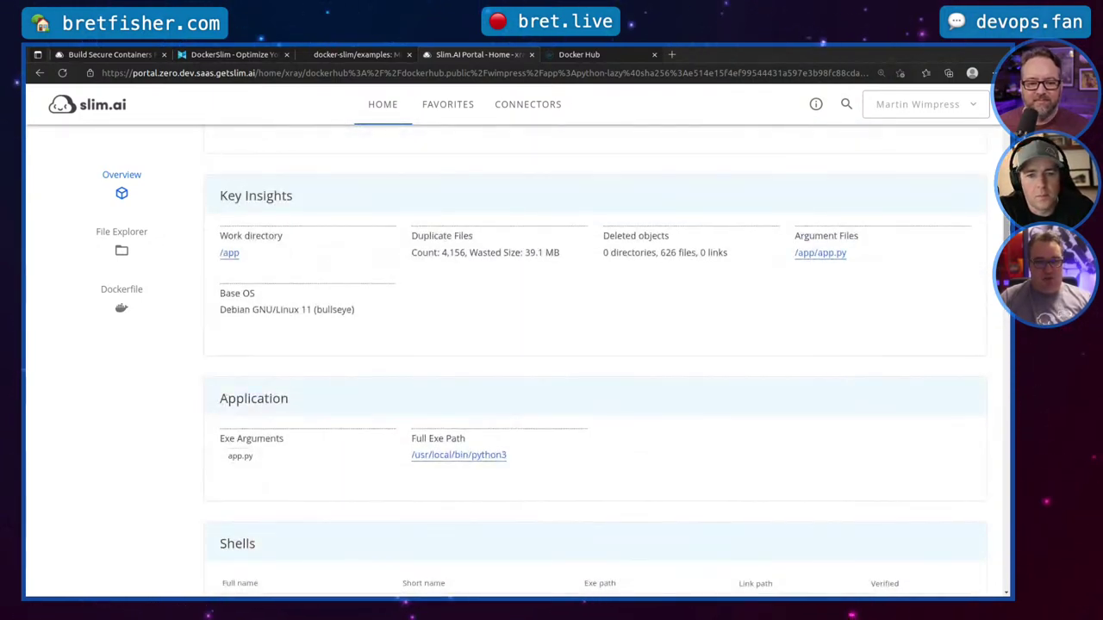
pyautogui.scroll(-20, 990, 307)
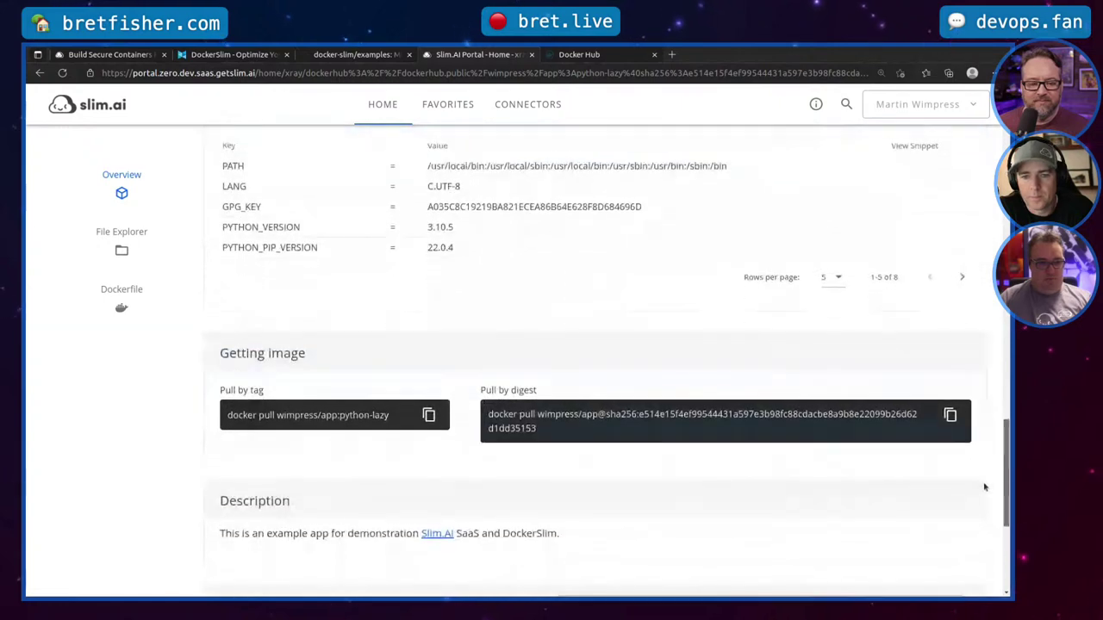
pyautogui.scroll(-4, 985, 487)
pyautogui.scroll(20, 965, 450)
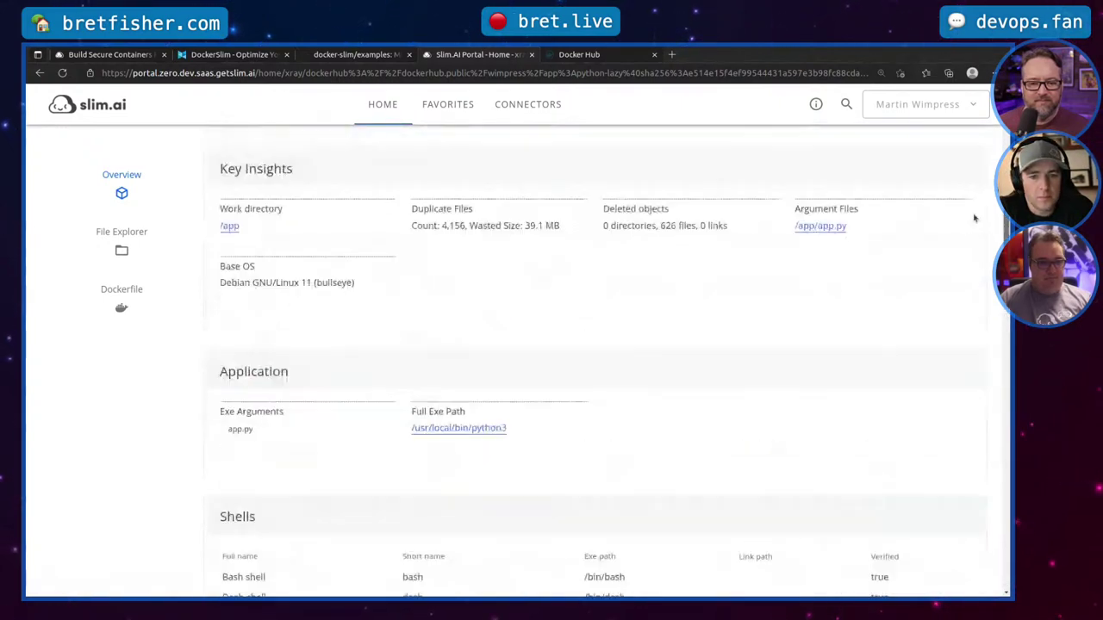
pyautogui.scroll(5, 974, 218)
# Step: Open the File Explorer for the python-lazy image and look over the file changes for all layers
pyautogui.click(140, 269)
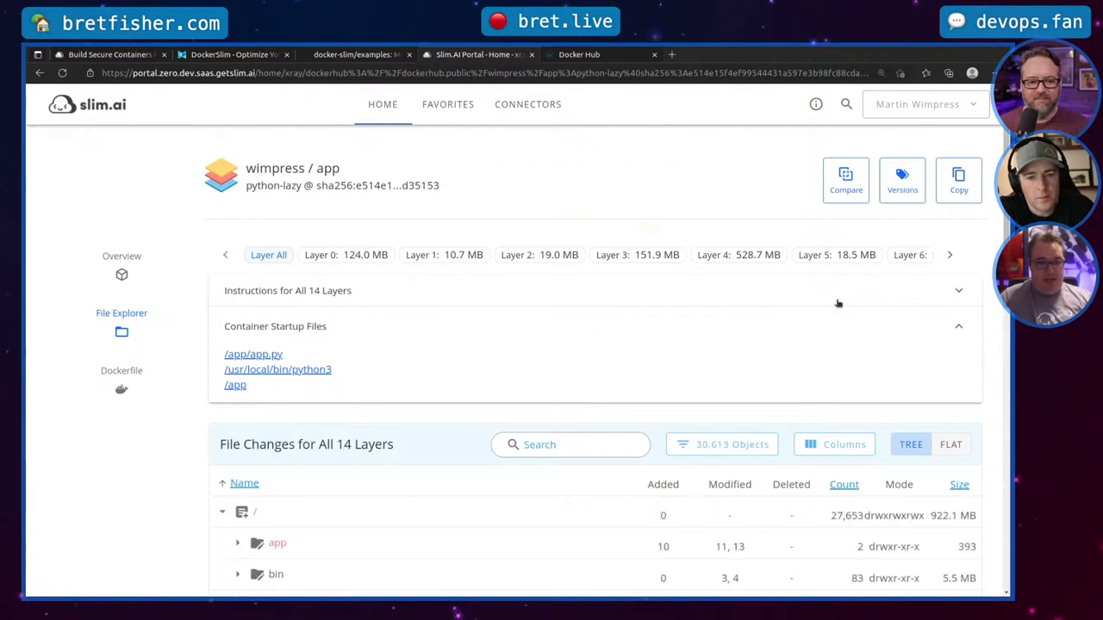
pyautogui.scroll(-2, 537, 411)
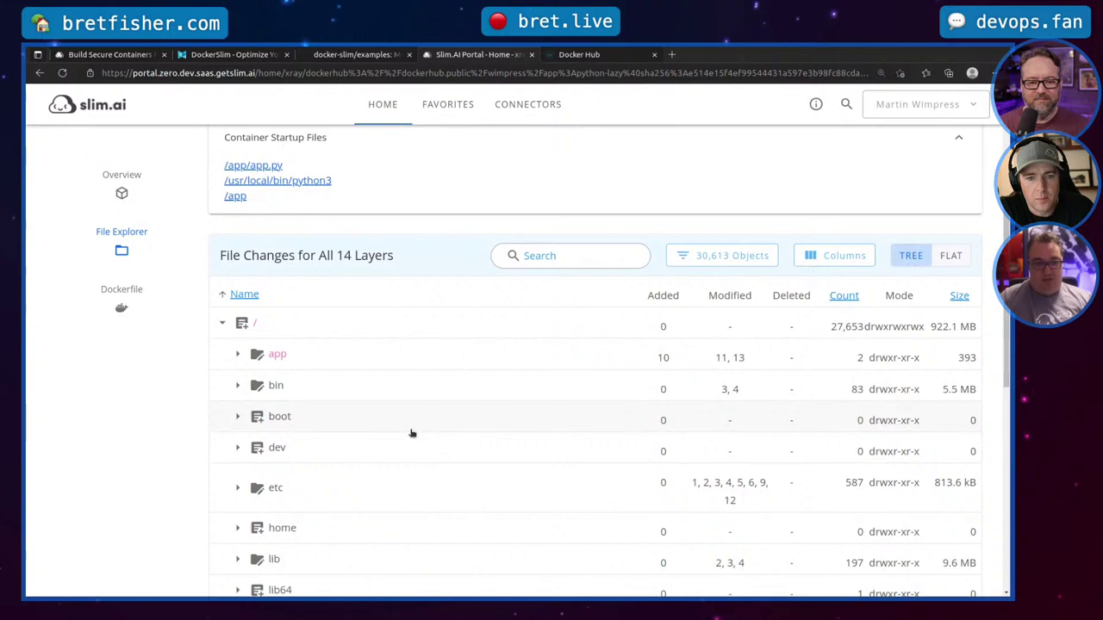
pyautogui.scroll(2, 603, 284)
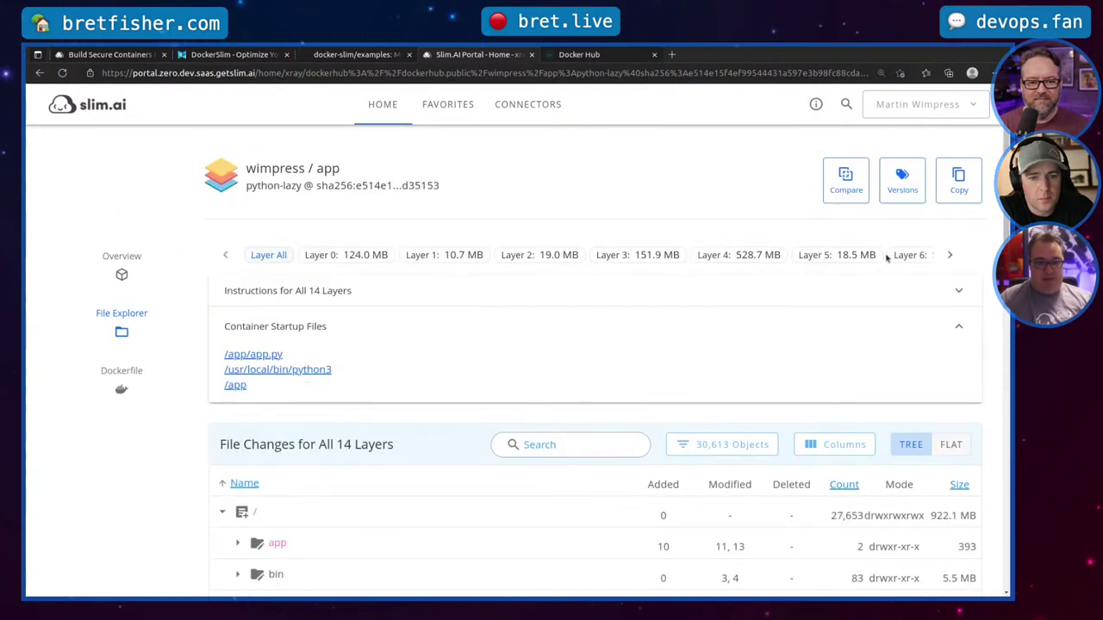
# Step: Show only Layer 5 in the File Explorer and look over its changed folders and the container startup files
pyautogui.click(840, 255)
pyautogui.scroll(-2, 364, 492)
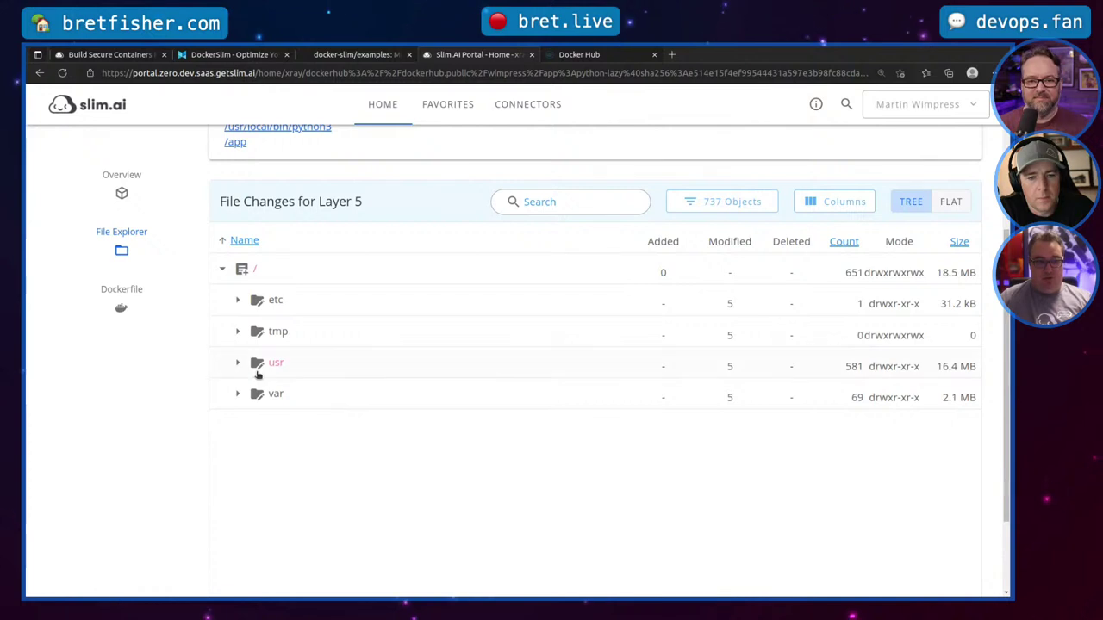
pyautogui.scroll(3, 544, 422)
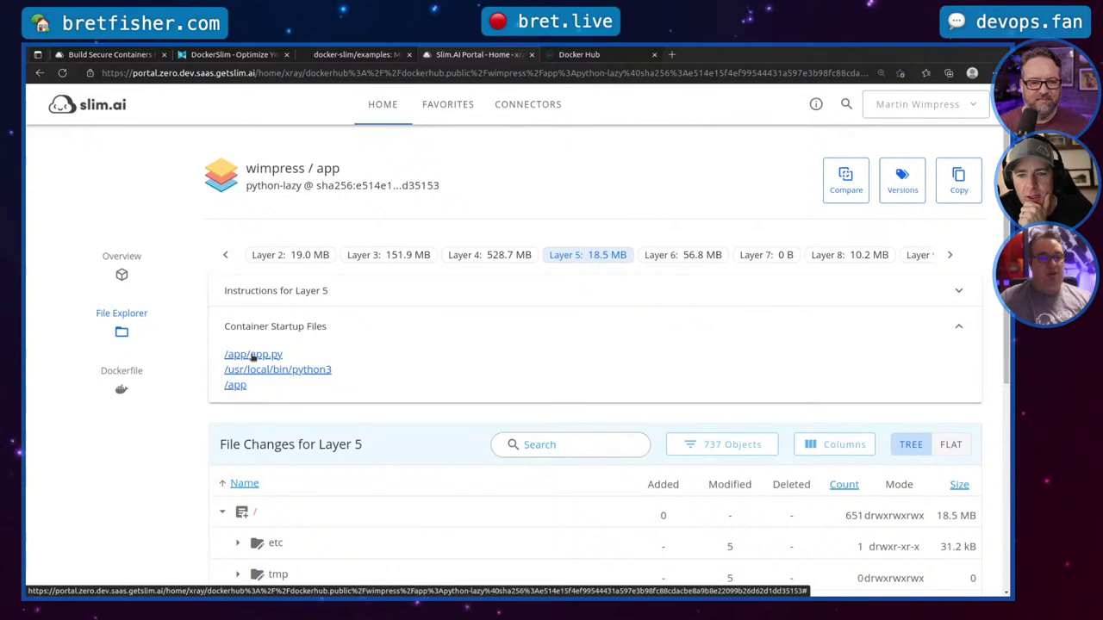
pyautogui.scroll(-2, 275, 524)
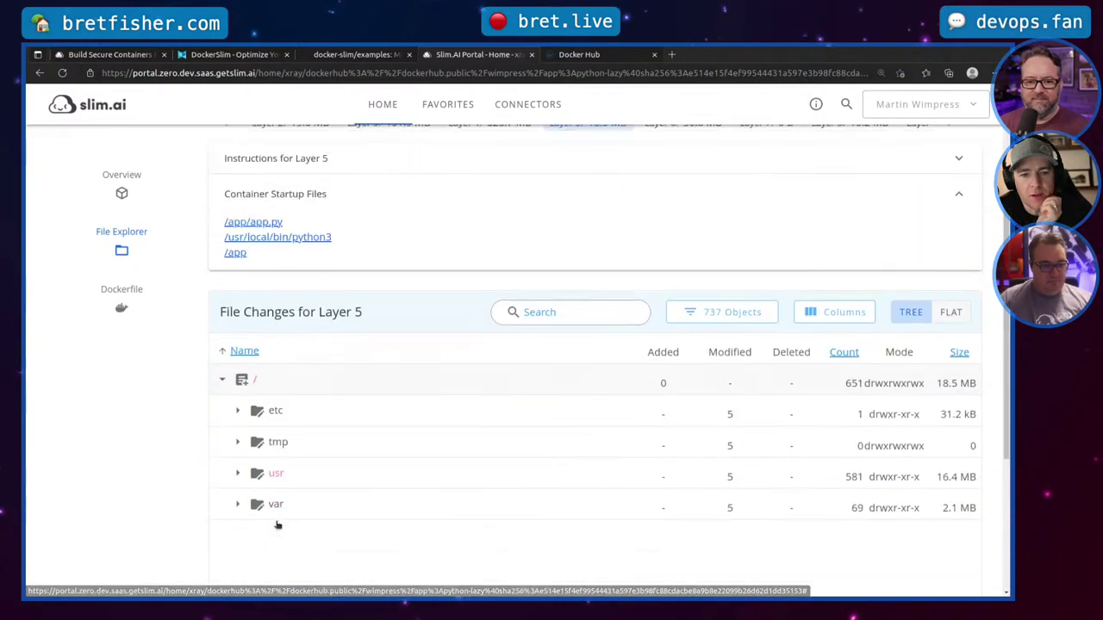
pyautogui.scroll(2, 236, 249)
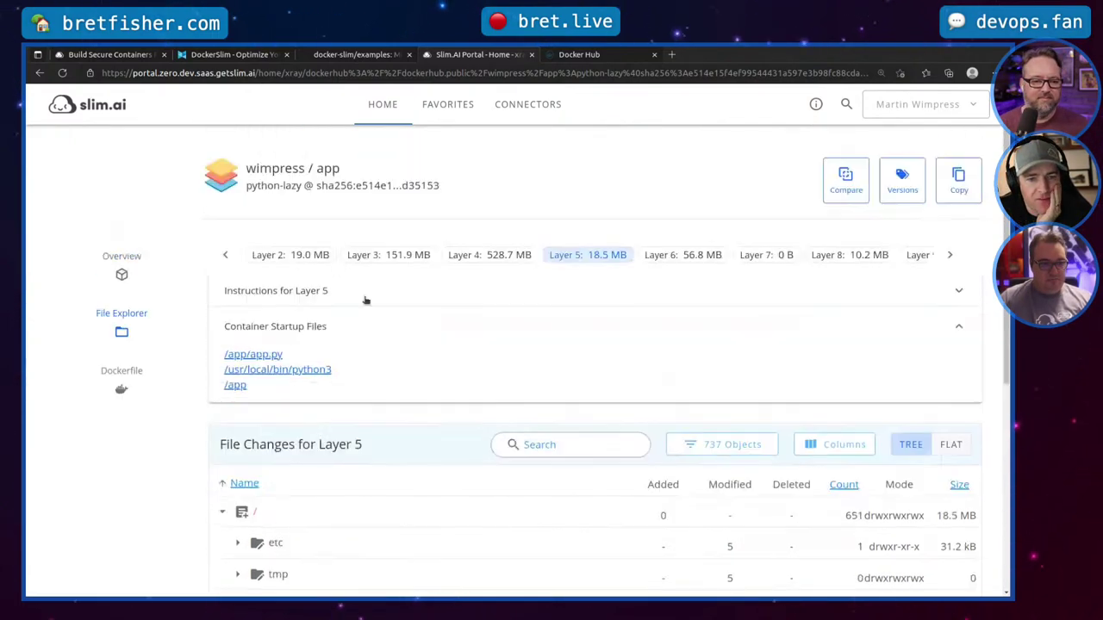
# Step: Return to the file changes for all layers and expand the app folder
pyautogui.click(223, 255)
pyautogui.click(267, 255)
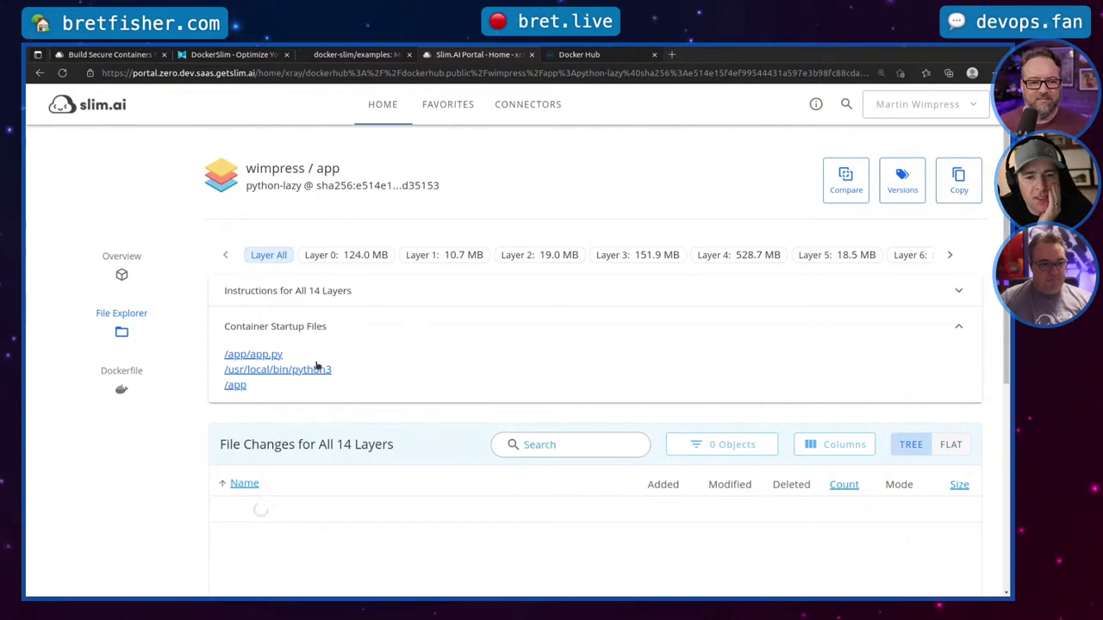
pyautogui.scroll(-1, 348, 355)
pyautogui.scroll(-2, 353, 349)
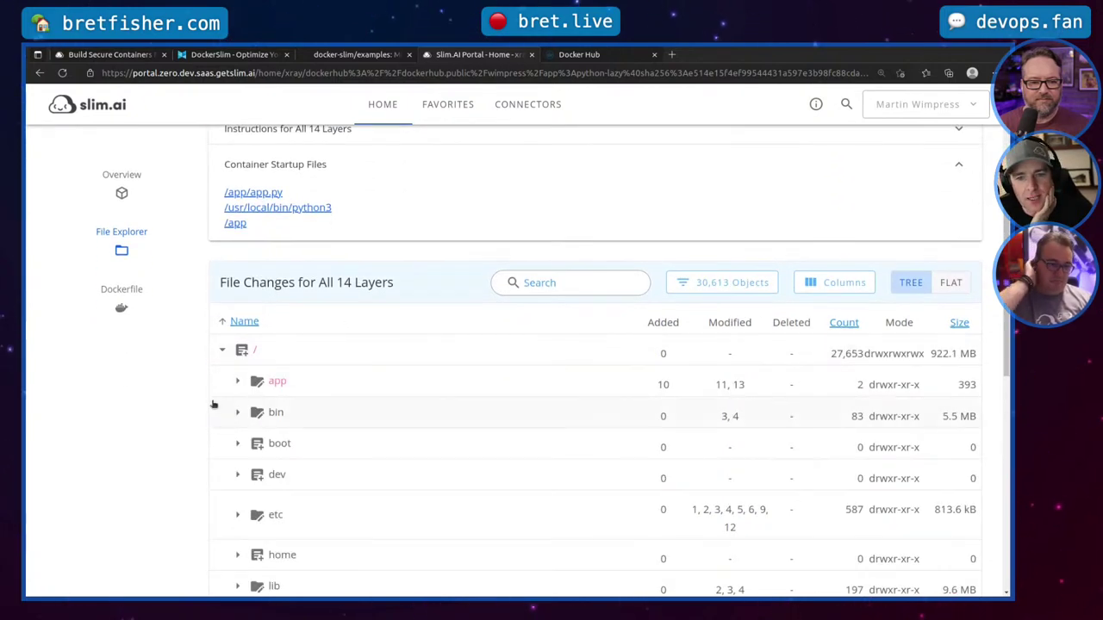
pyautogui.click(239, 382)
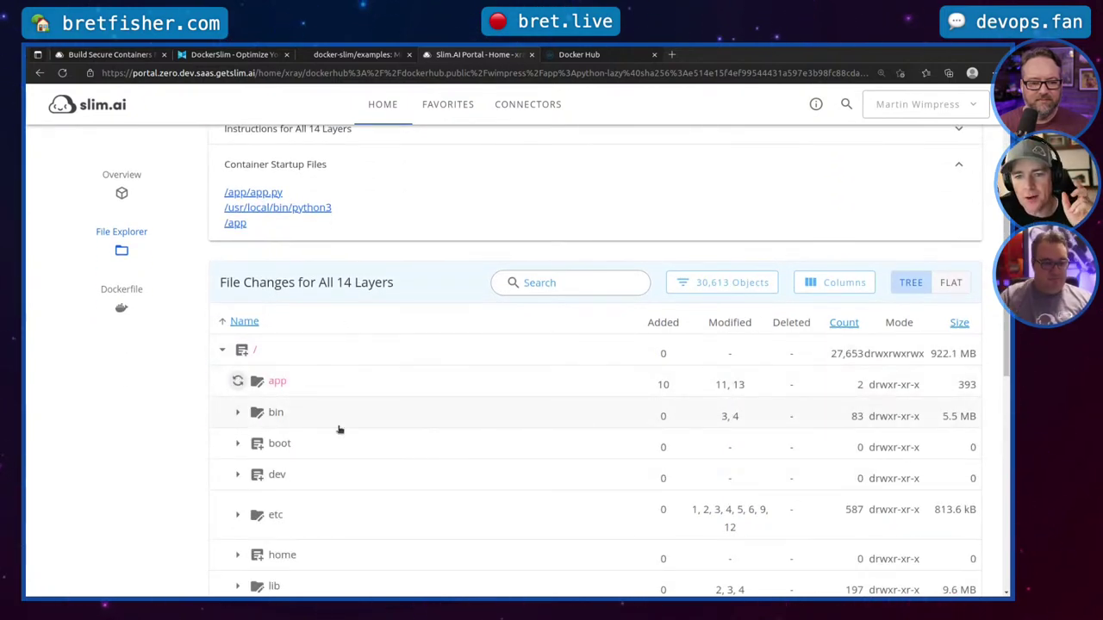
pyautogui.scroll(-2, 396, 413)
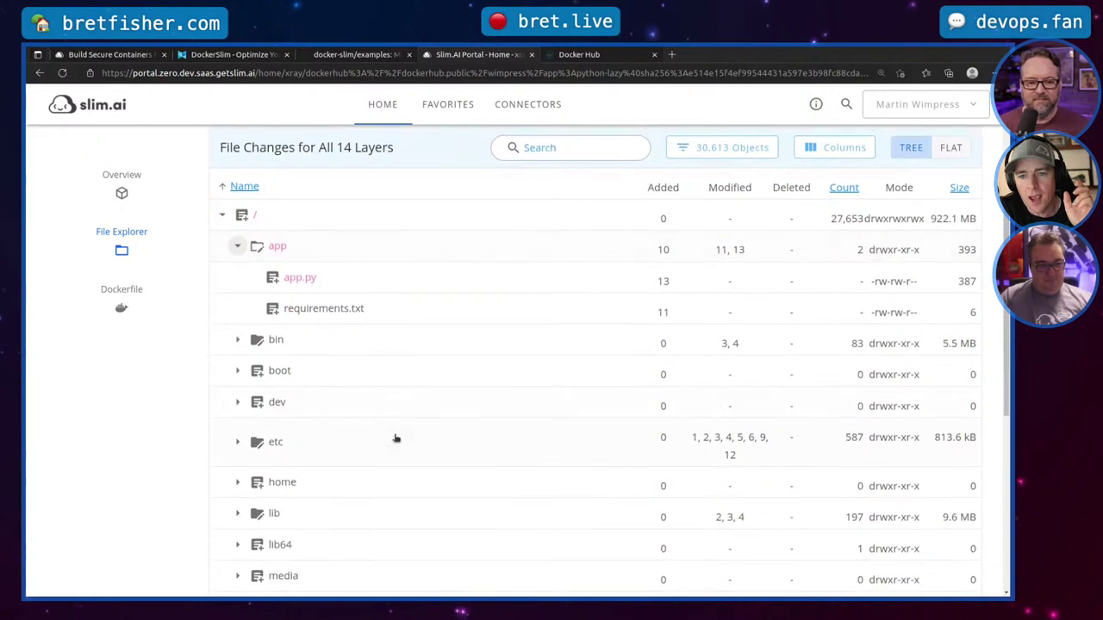
# Step: Examine the file properties and contents of app.py, closing its details when done
pyautogui.click(300, 278)
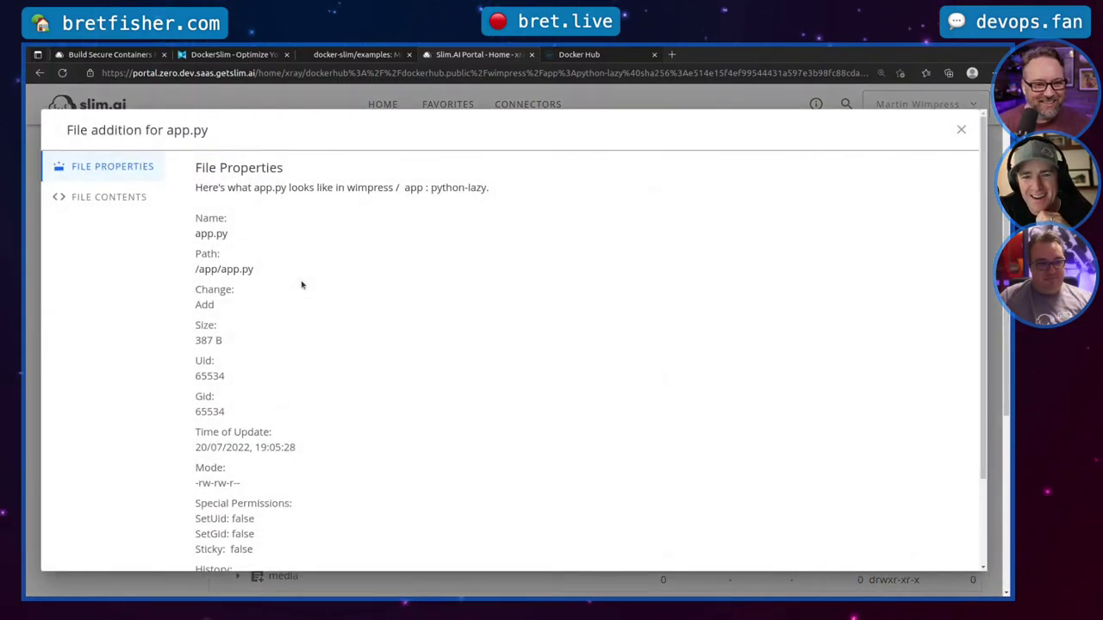
pyautogui.click(962, 130)
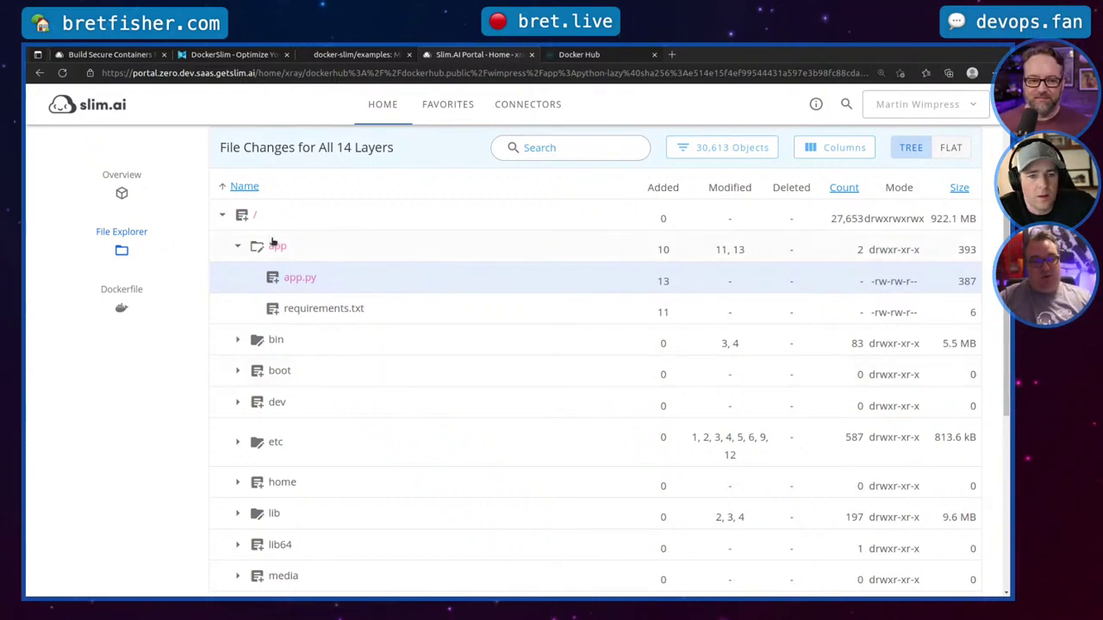
pyautogui.click(306, 284)
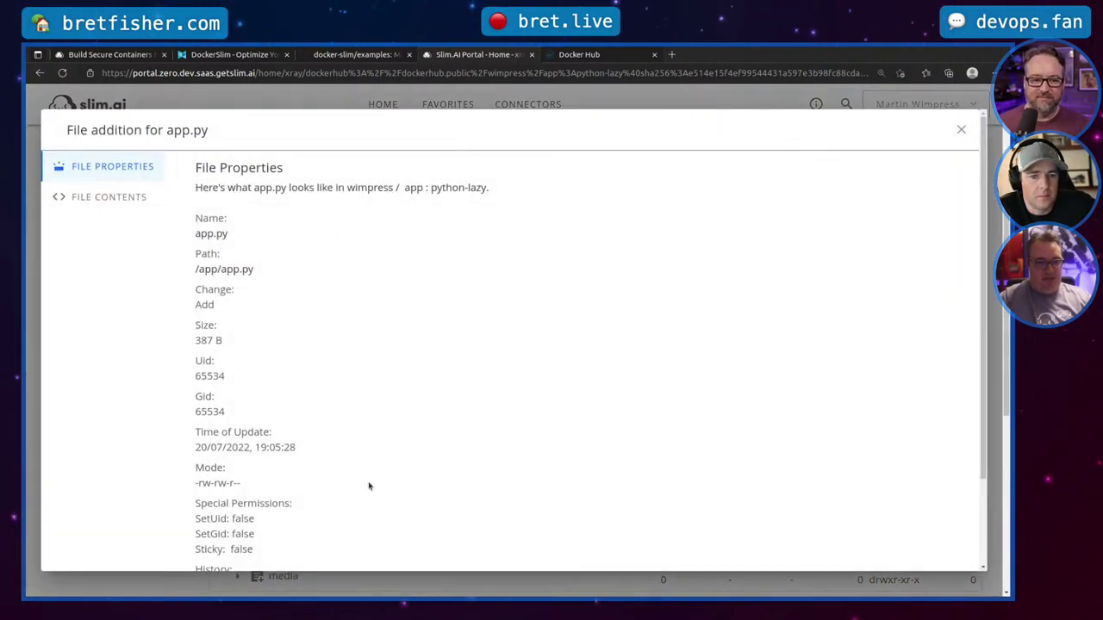
pyautogui.click(116, 200)
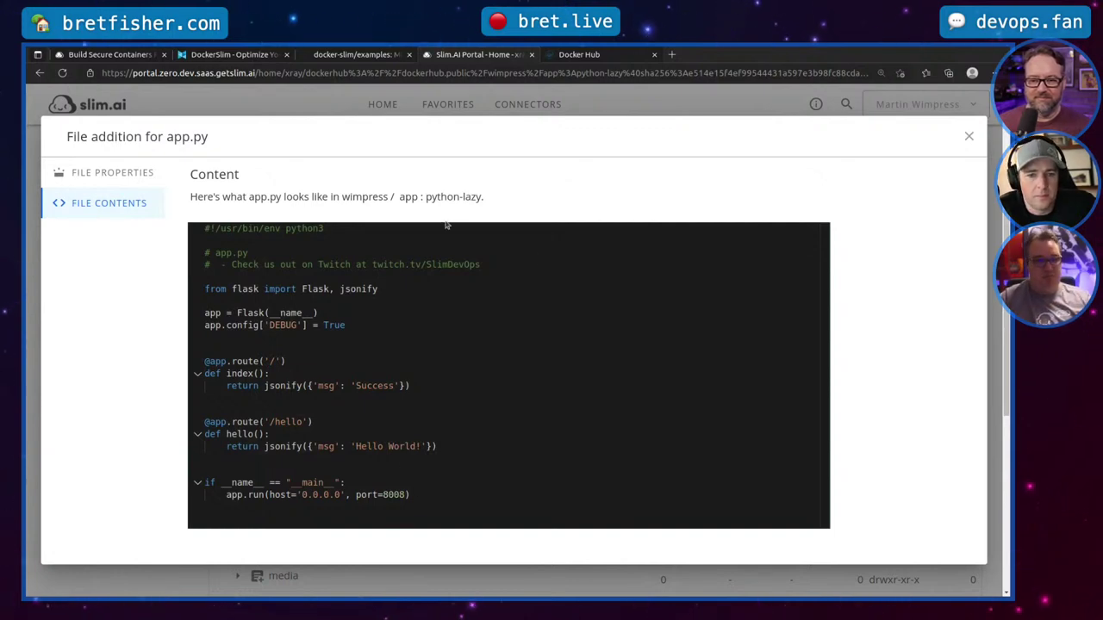
pyautogui.click(968, 137)
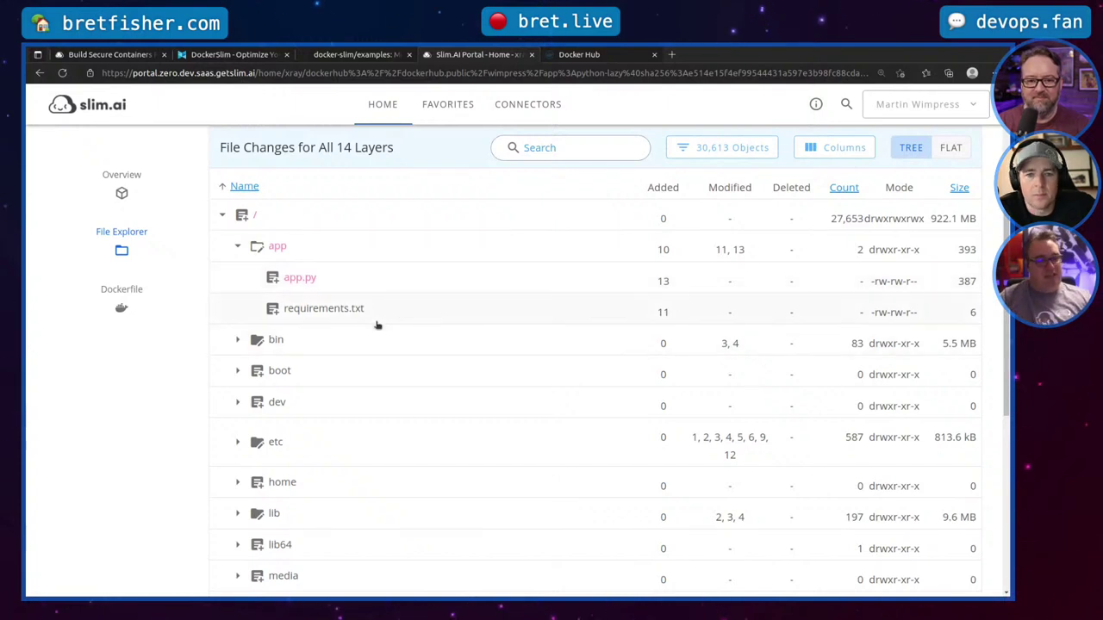
# Step: Open the container image comparison for the python-lazy version
pyautogui.scroll(3, 472, 331)
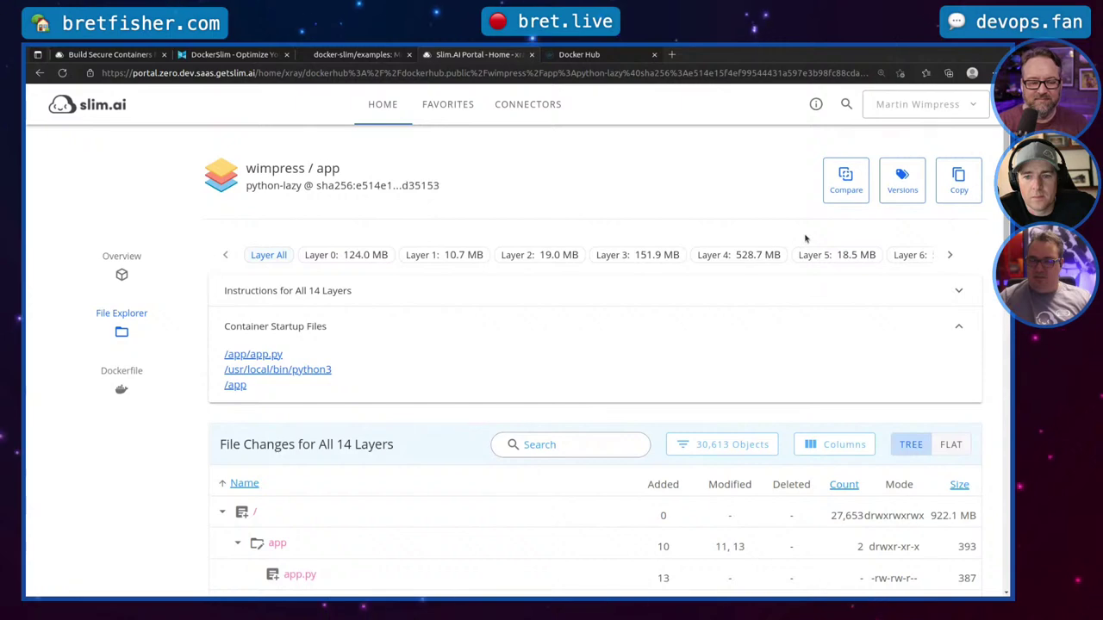
pyautogui.click(838, 193)
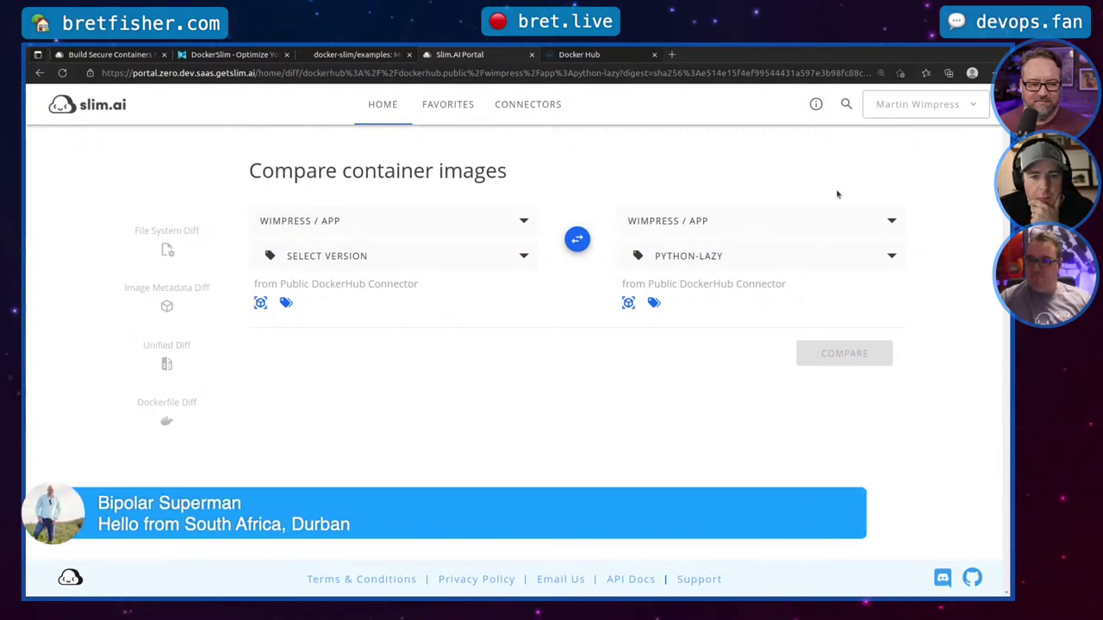
# Step: Choose python as the base version to compare against python-lazy
pyautogui.click(423, 264)
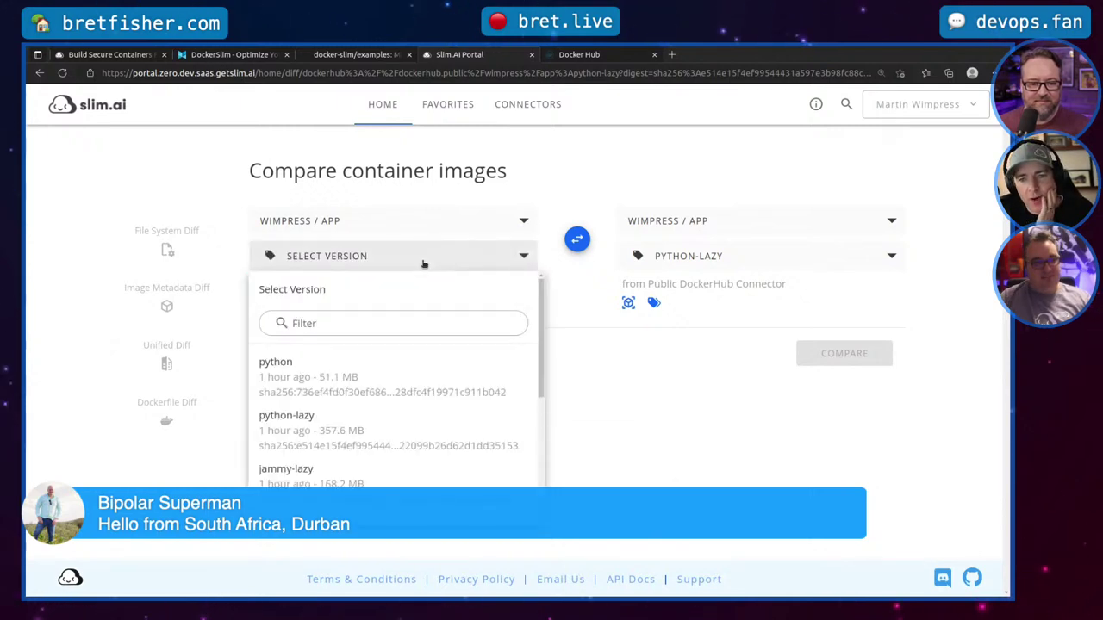
pyautogui.click(602, 444)
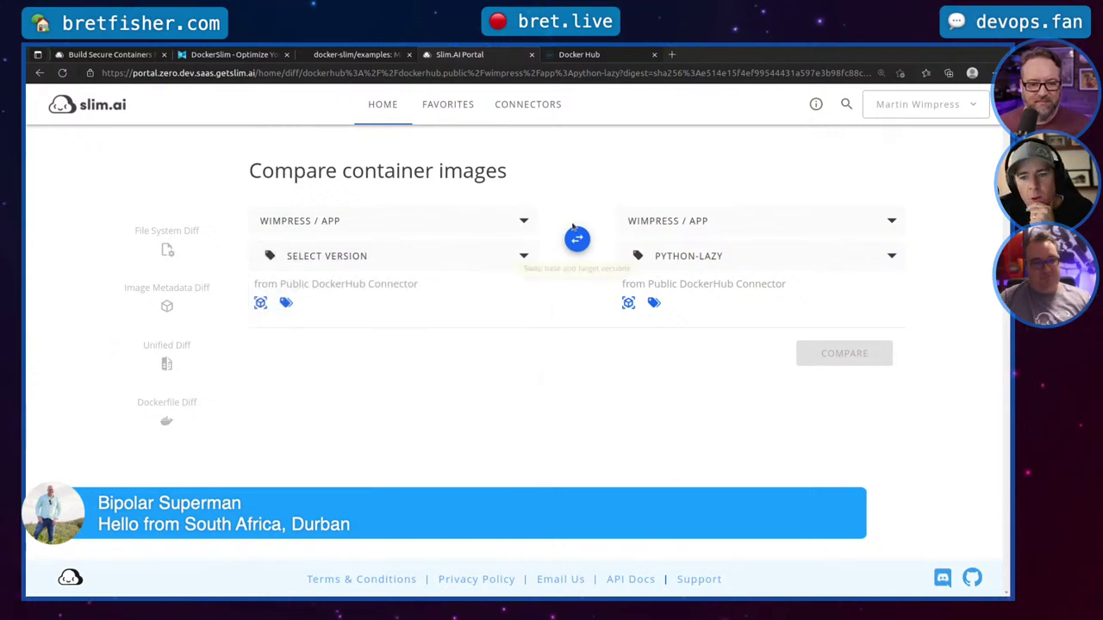
pyautogui.click(419, 266)
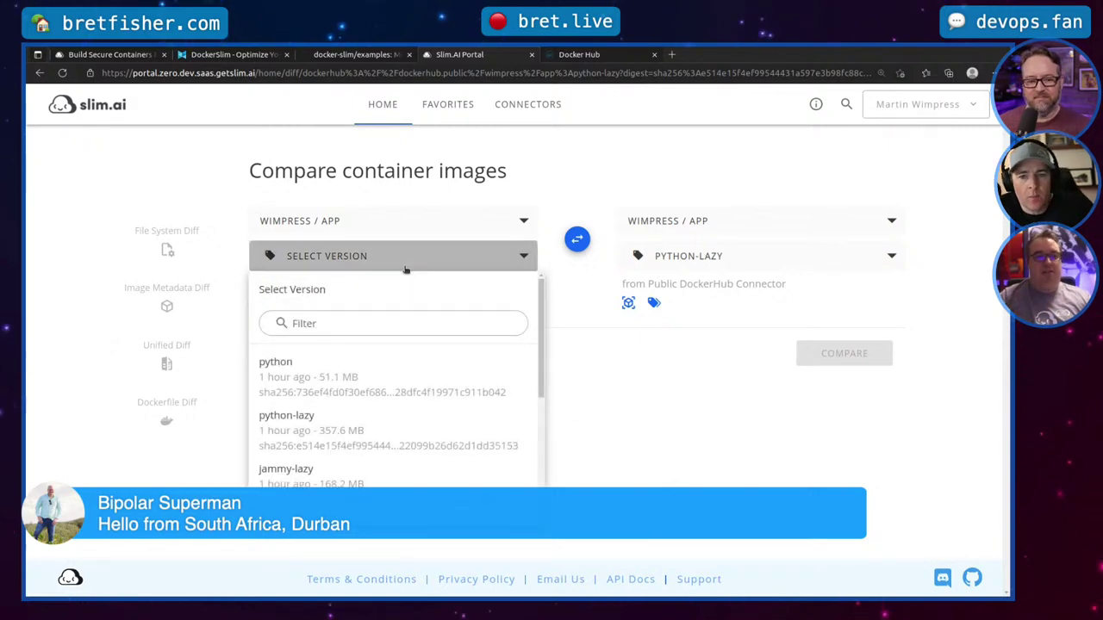
pyautogui.click(291, 376)
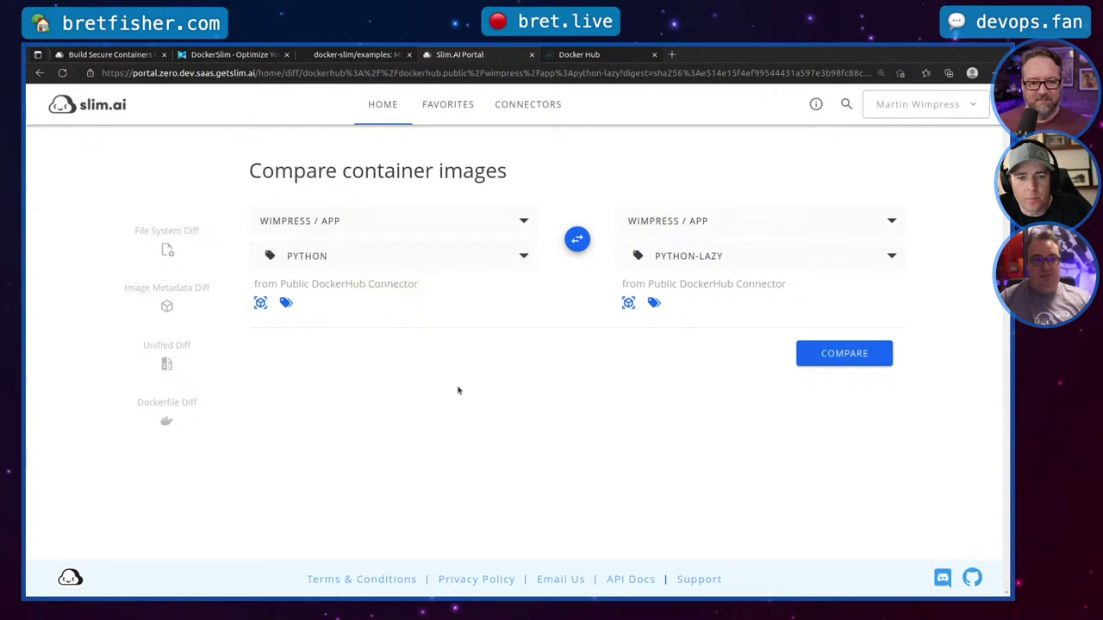
# Step: Set python-lazy as the base version and python as the target version, and run the comparison
pyautogui.click(383, 256)
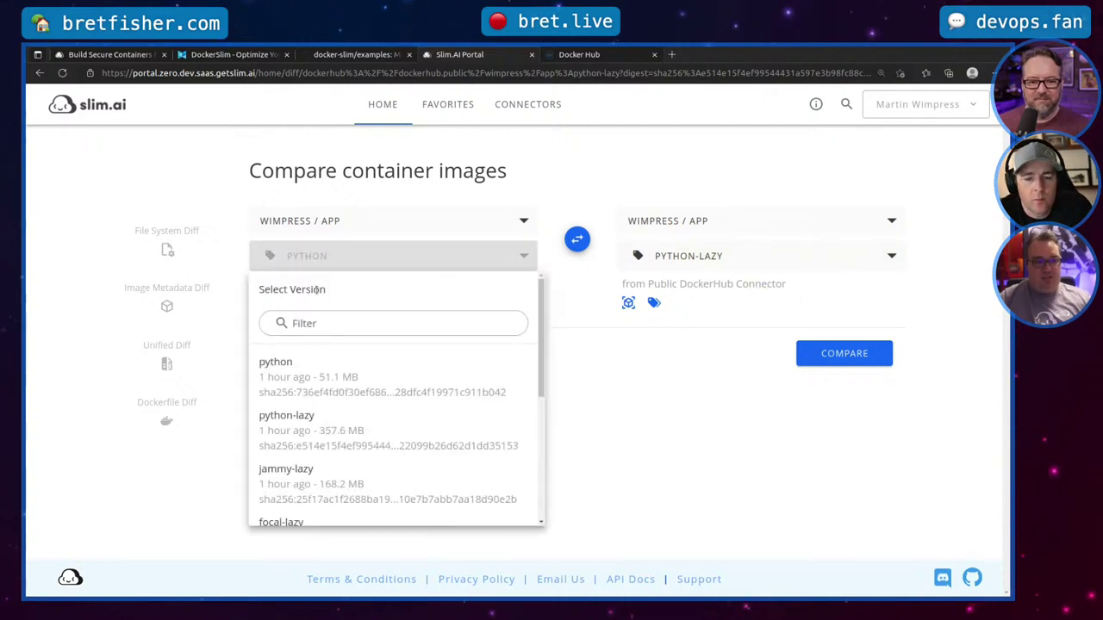
pyautogui.click(293, 416)
pyautogui.click(722, 255)
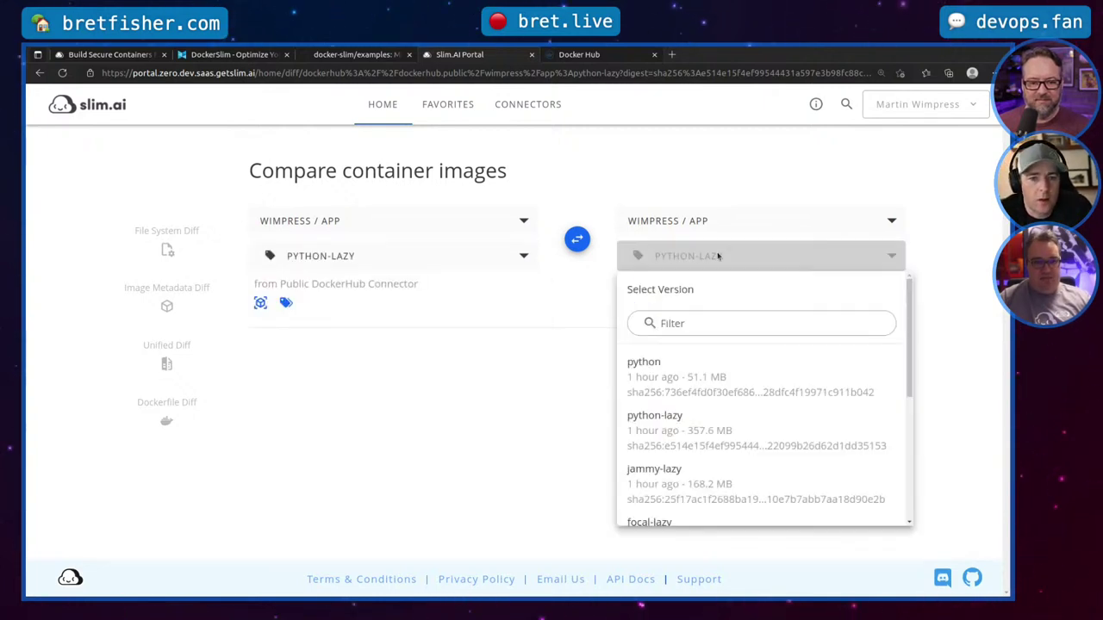
pyautogui.click(689, 365)
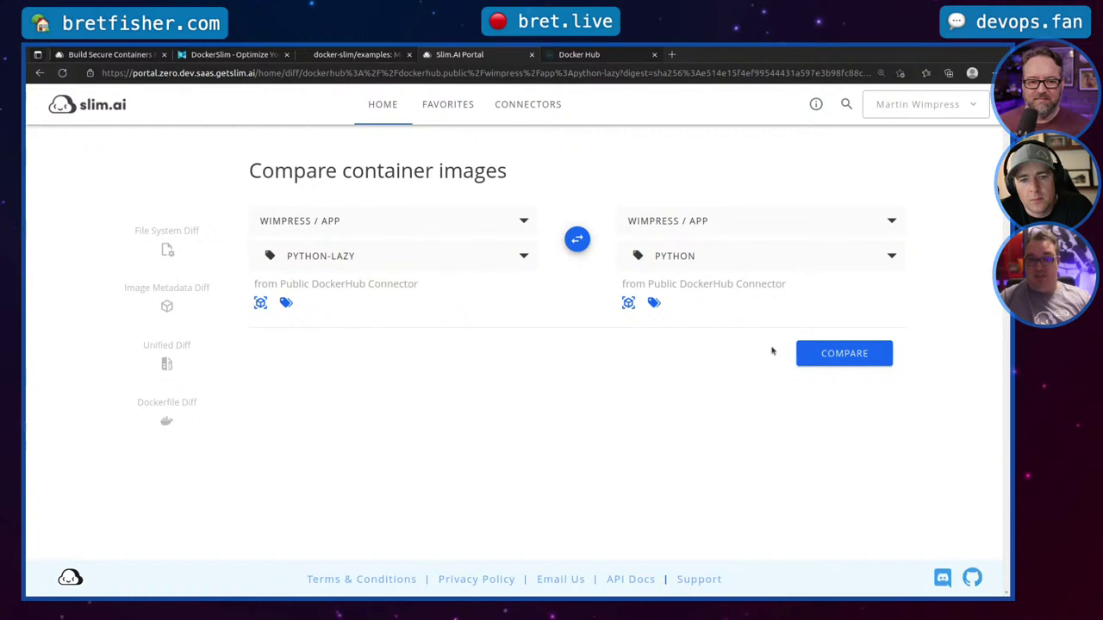
pyautogui.click(812, 356)
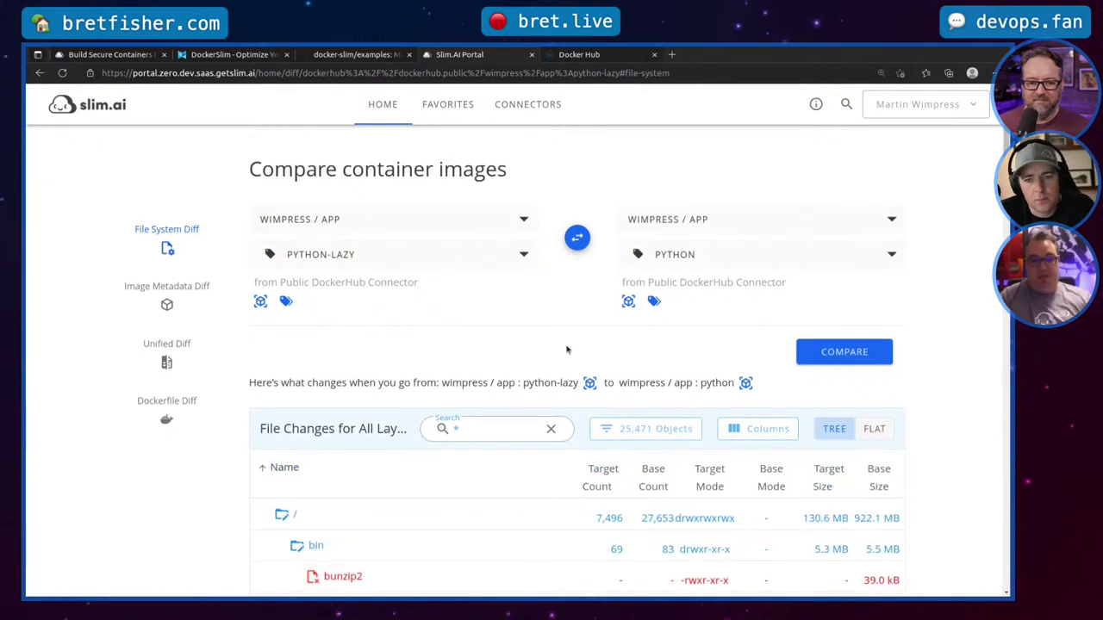
# Step: Examine the File System Diff for files removed or changed in bin and etc between python-lazy and python
pyautogui.scroll(-5, 569, 349)
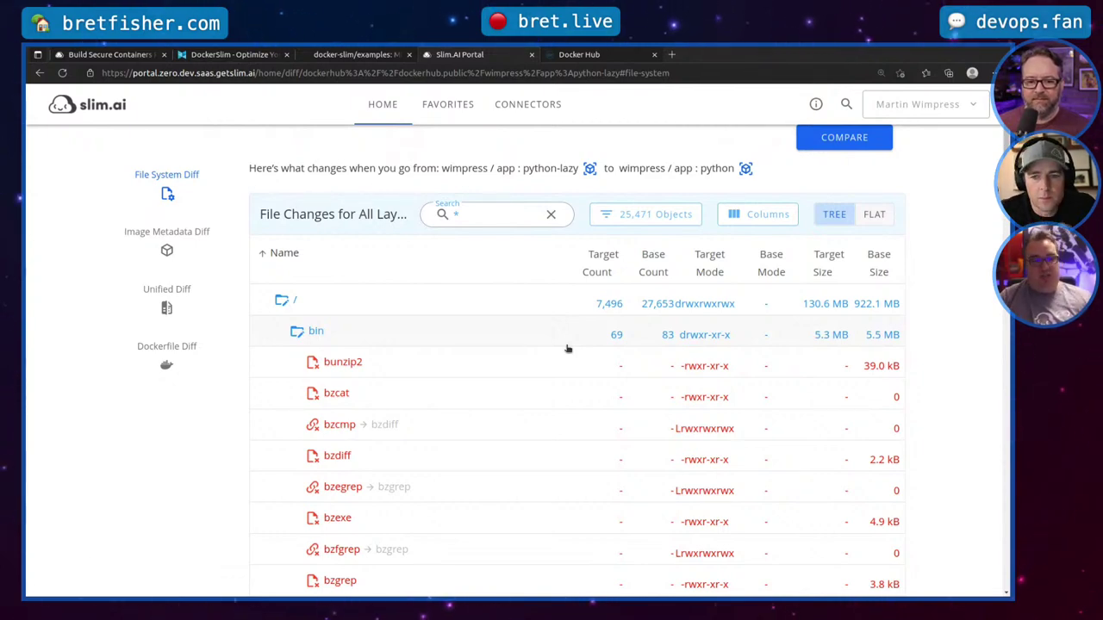
pyautogui.scroll(-3, 517, 351)
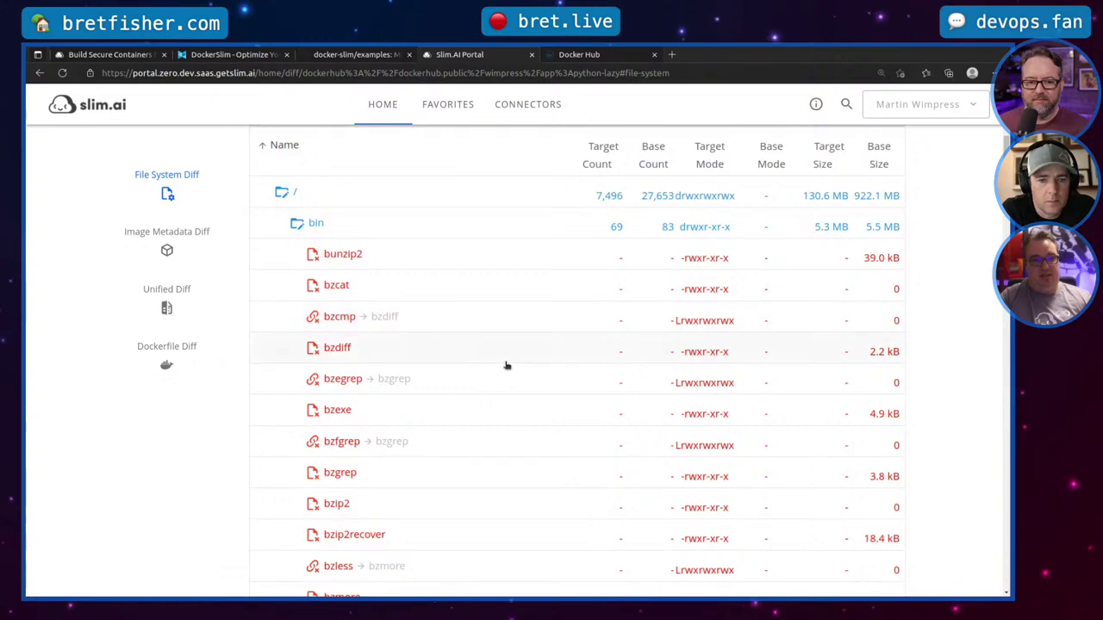
pyautogui.scroll(-2, 504, 364)
pyautogui.scroll(-2, 505, 365)
pyautogui.scroll(4, 517, 377)
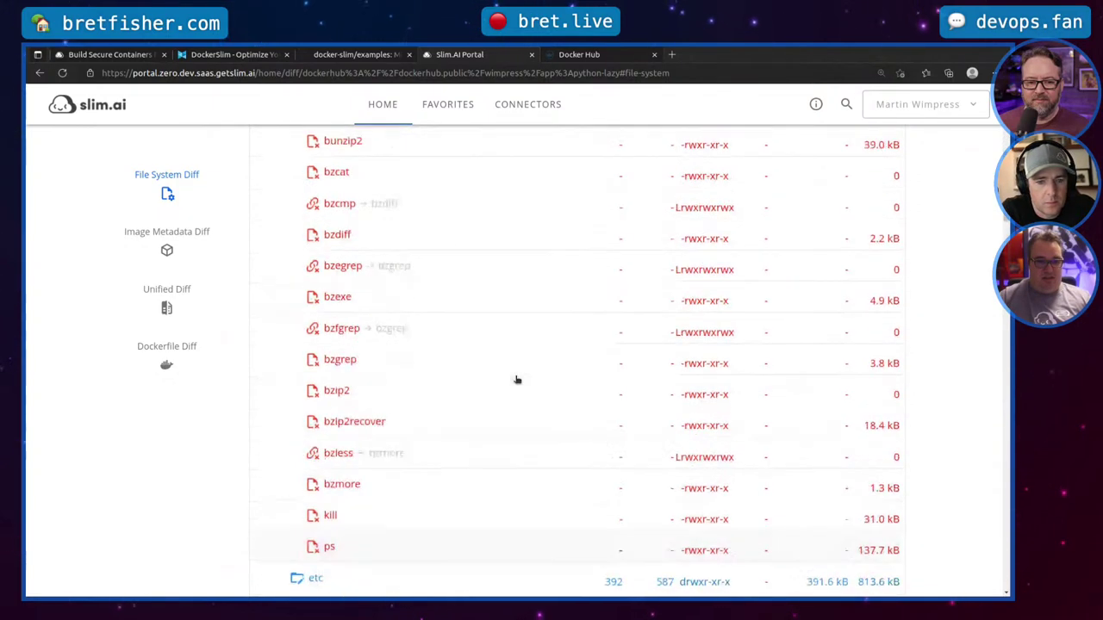
pyautogui.scroll(1, 517, 379)
pyautogui.scroll(-10, 485, 379)
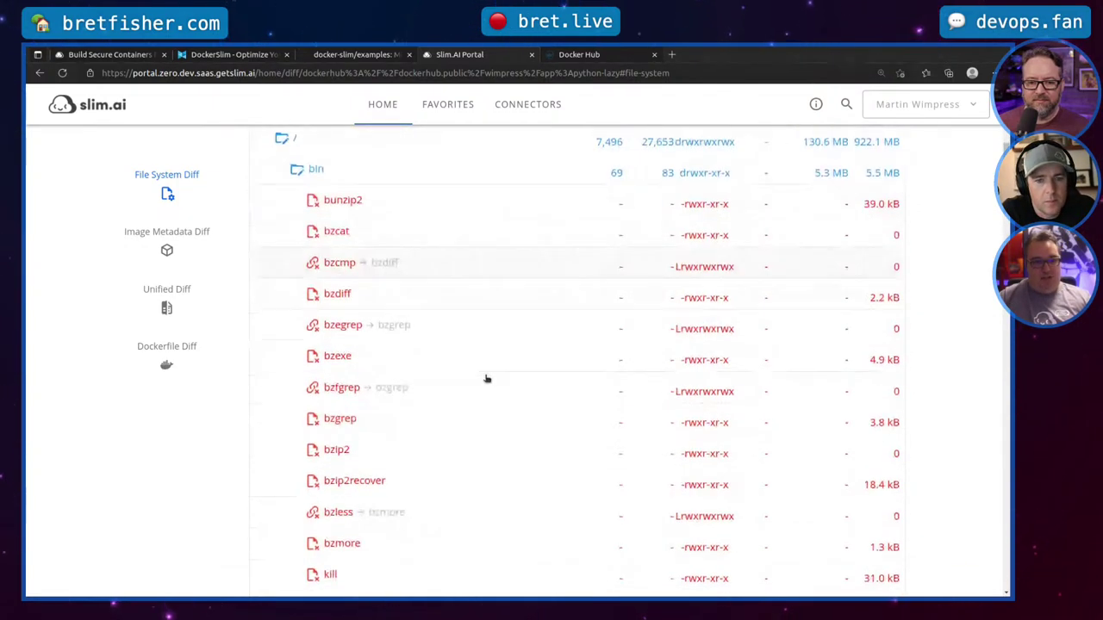
pyautogui.scroll(-5, 487, 381)
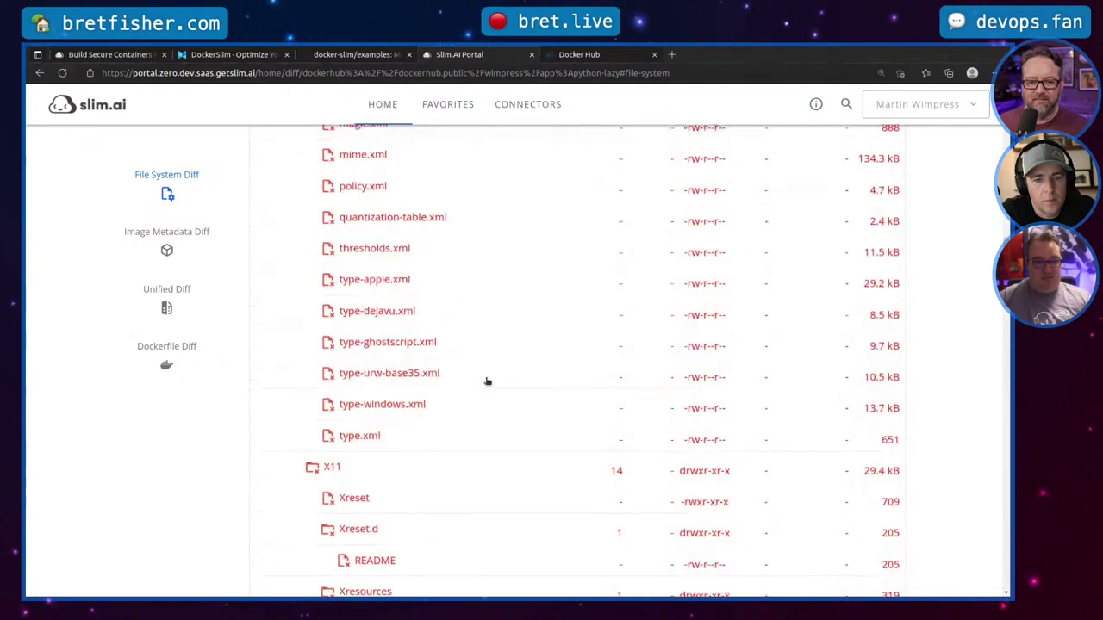
pyautogui.scroll(3, 487, 381)
pyautogui.scroll(12, 487, 381)
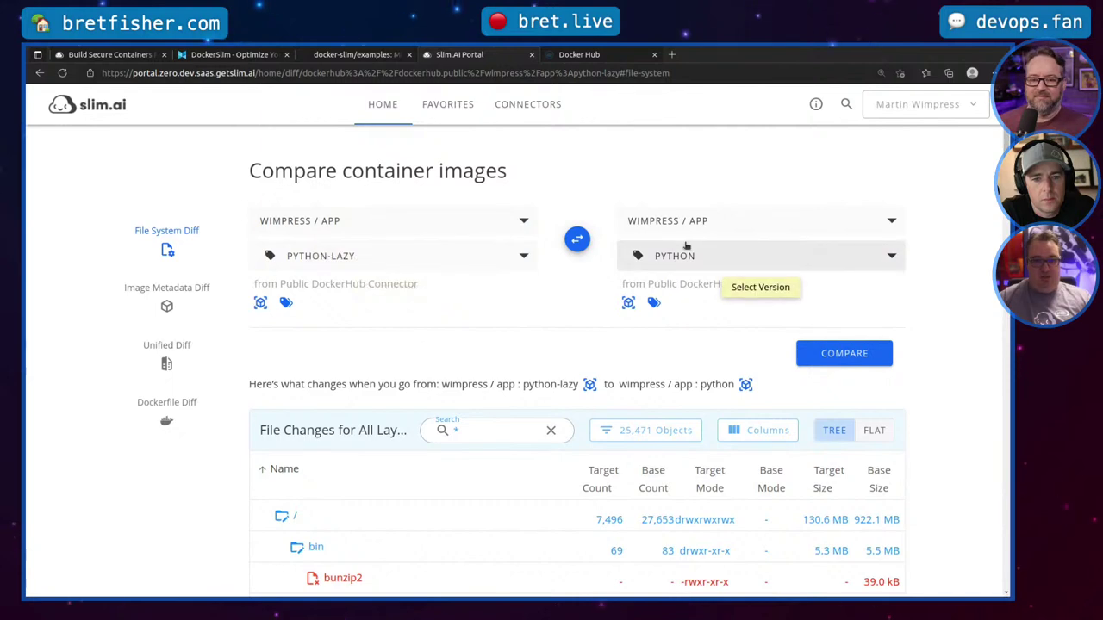
# Step: Open the Image Metadata Diff and compare the two versions' uncompressed sizes, special-permission files and image details
pyautogui.click(181, 307)
pyautogui.scroll(-3, 749, 220)
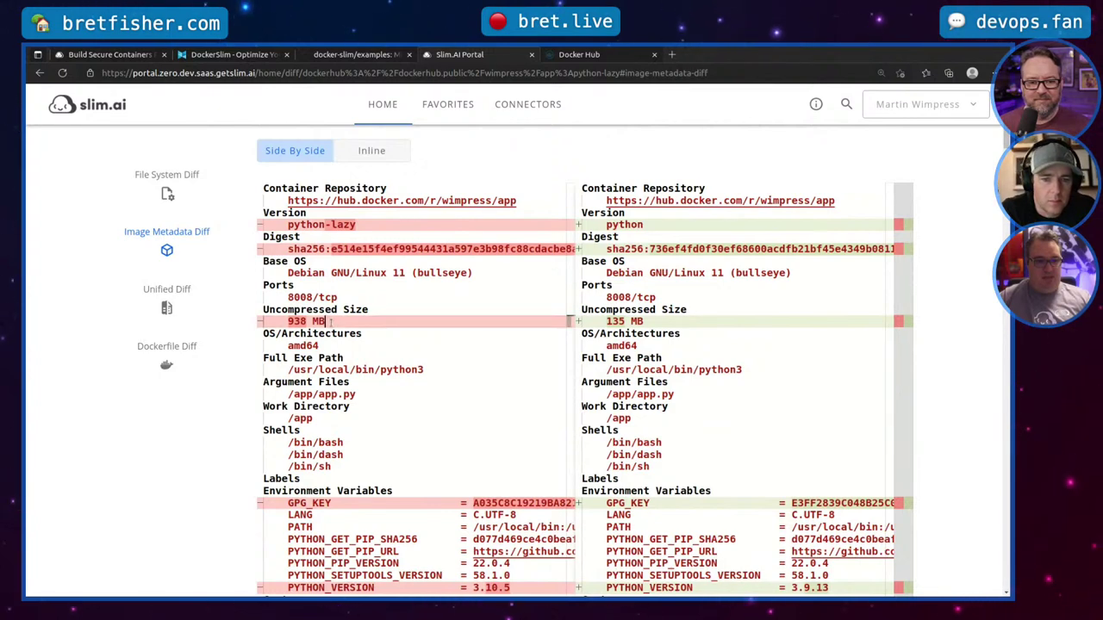
pyautogui.moveTo(334, 320); pyautogui.dragTo(282, 321)
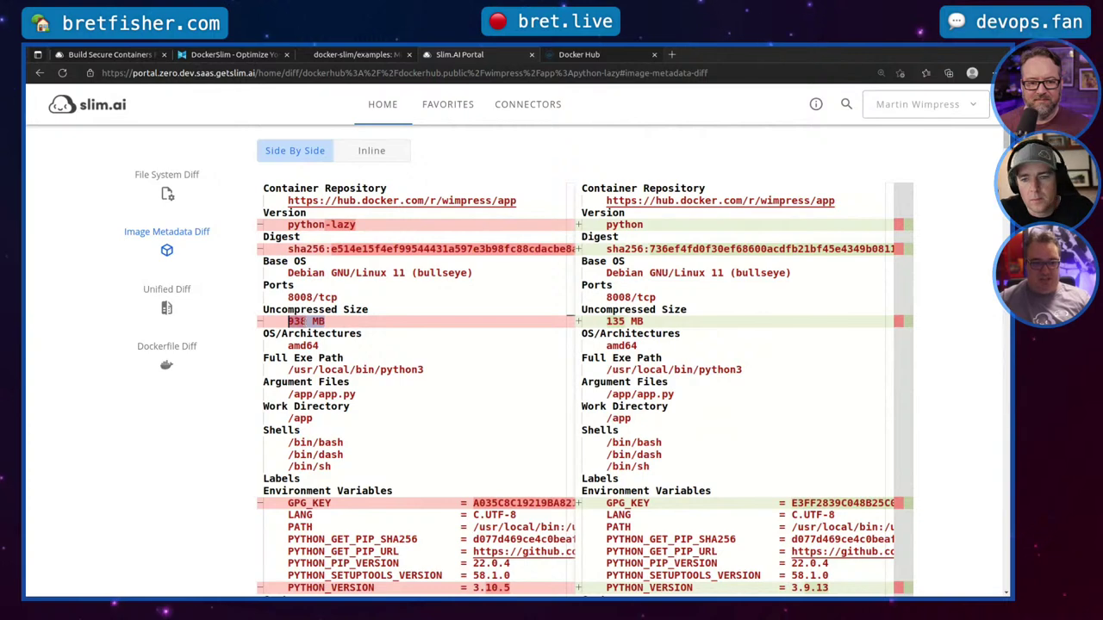
pyautogui.moveTo(646, 320); pyautogui.dragTo(607, 321)
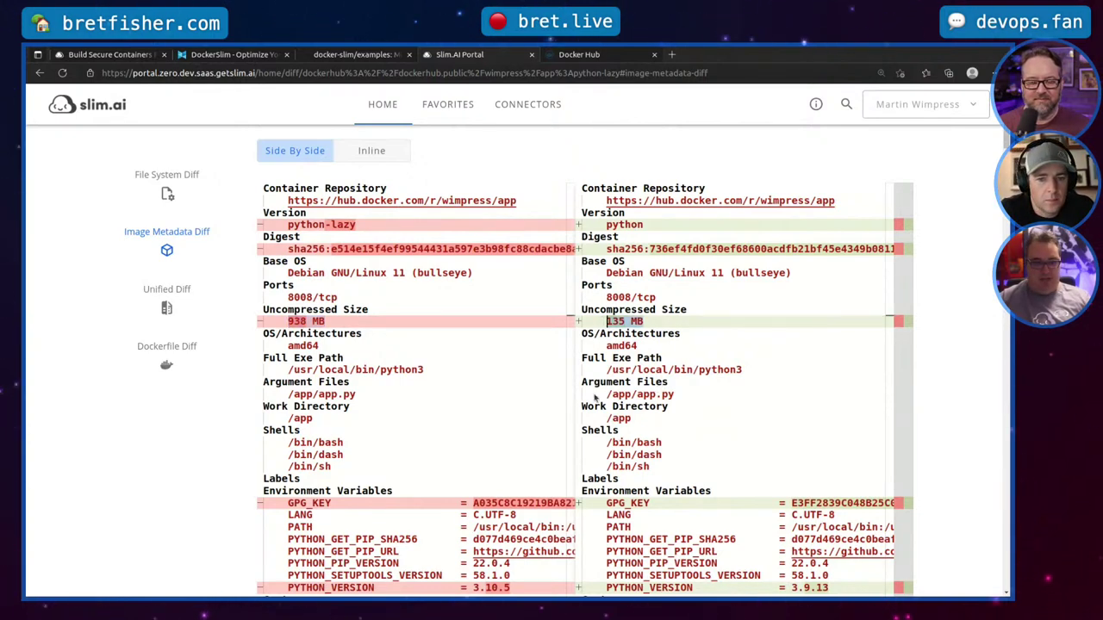
pyautogui.scroll(-10, 752, 421)
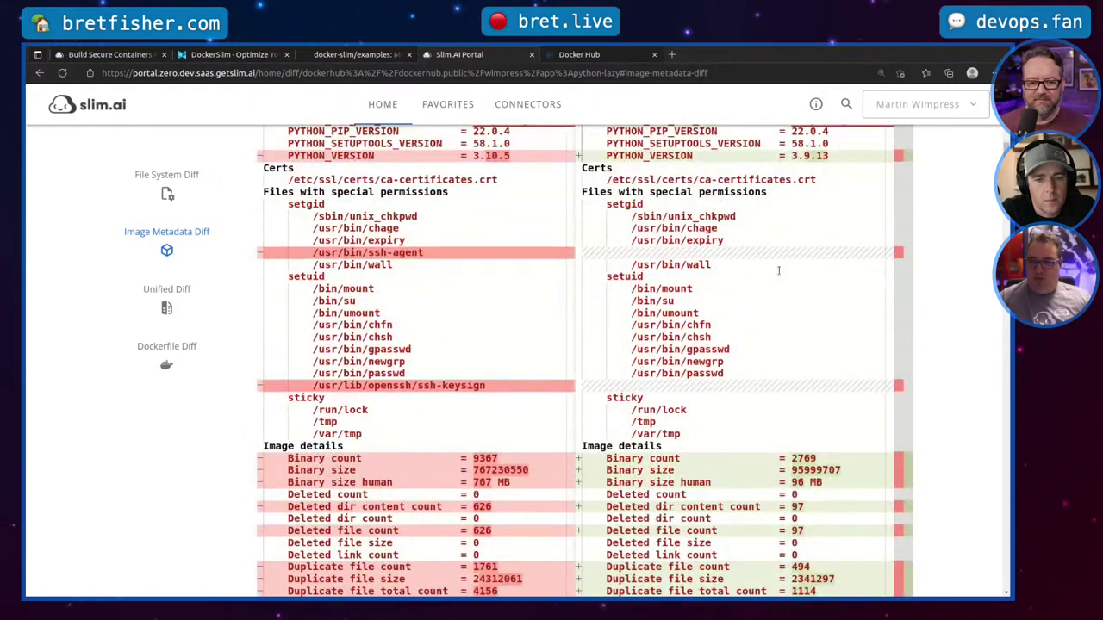
pyautogui.scroll(15, 778, 270)
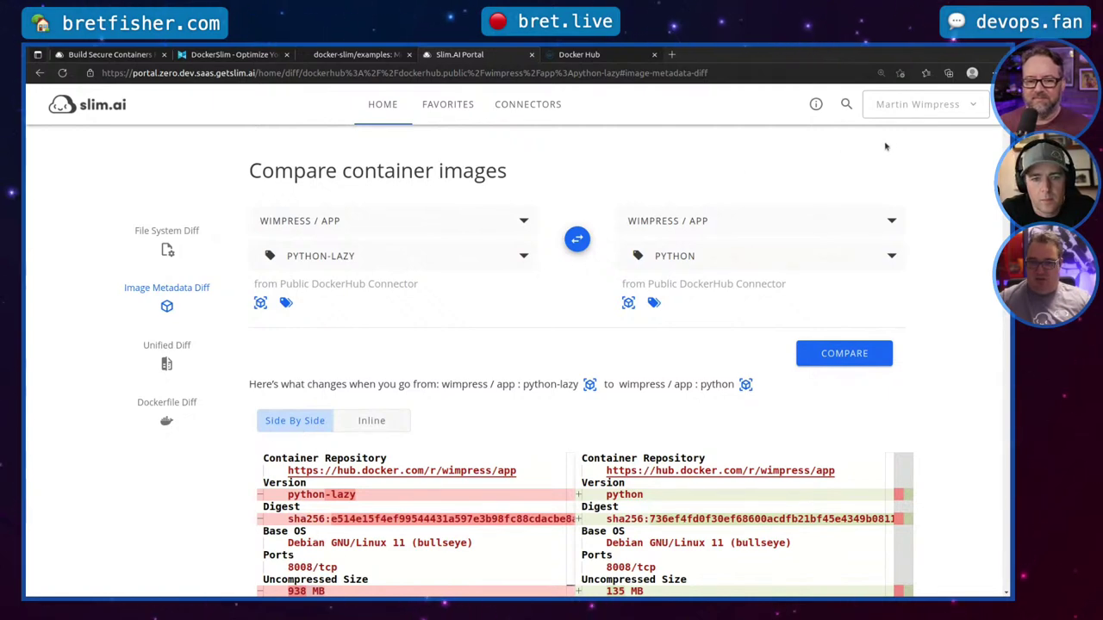
# Step: Switch to the Slim Sandbox organization and open the favorite wimpress/app python-lazy image for inspection
pyautogui.click(915, 104)
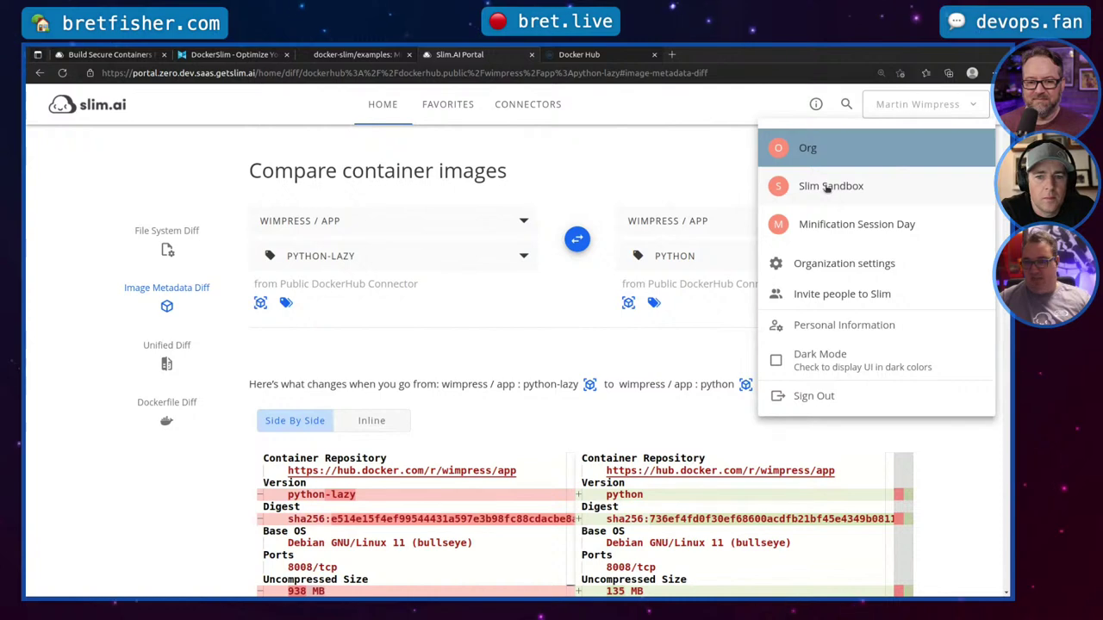
pyautogui.click(826, 187)
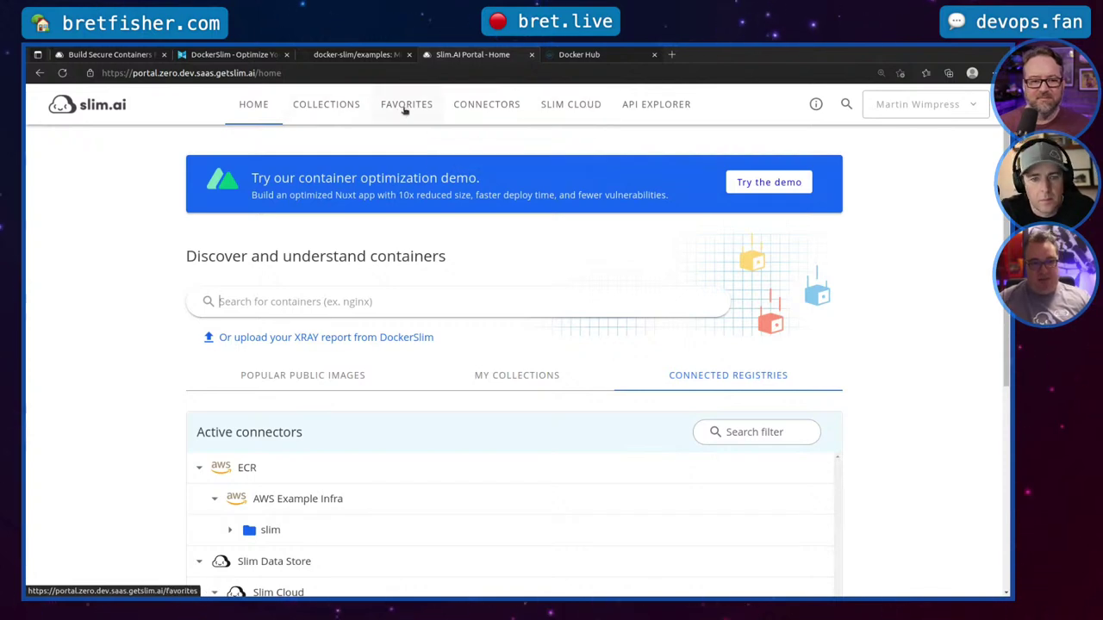
pyautogui.click(404, 108)
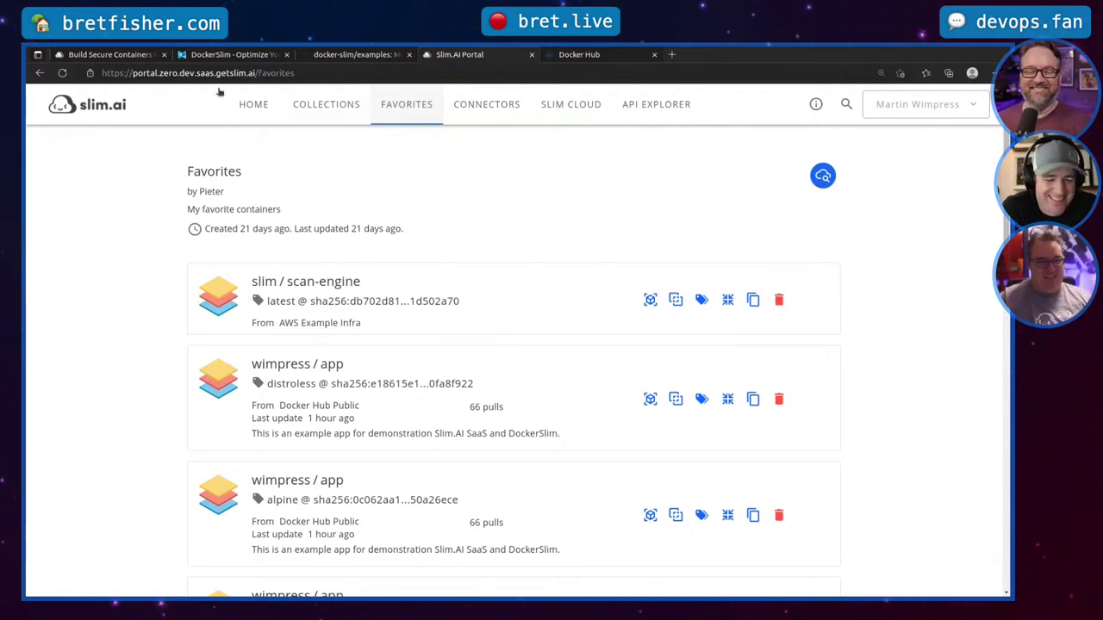
pyautogui.scroll(-3, 349, 379)
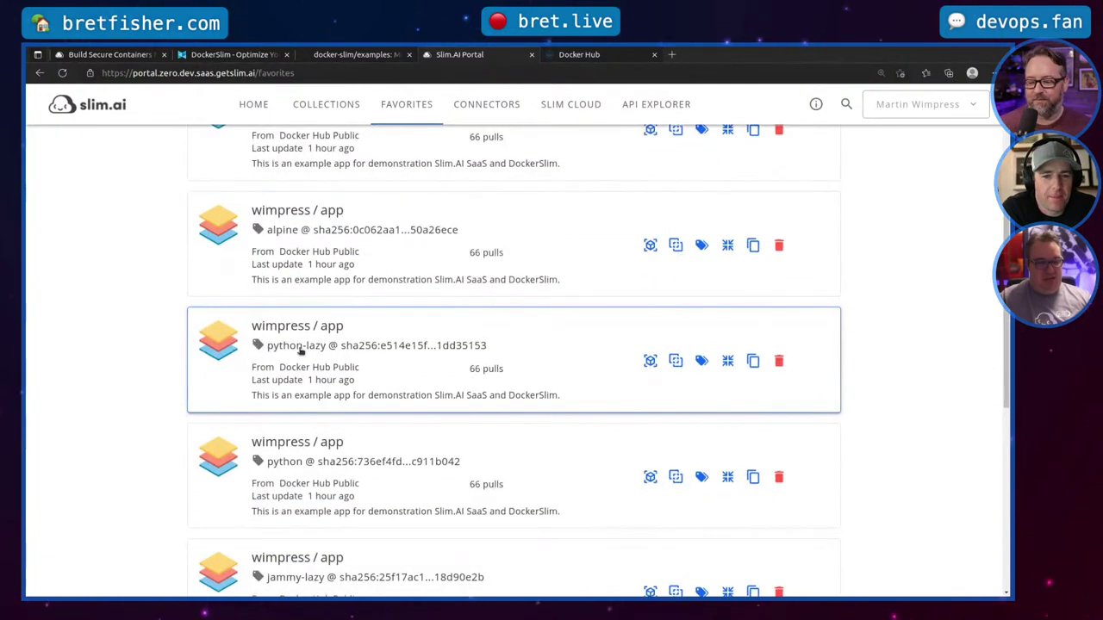
pyautogui.click(650, 360)
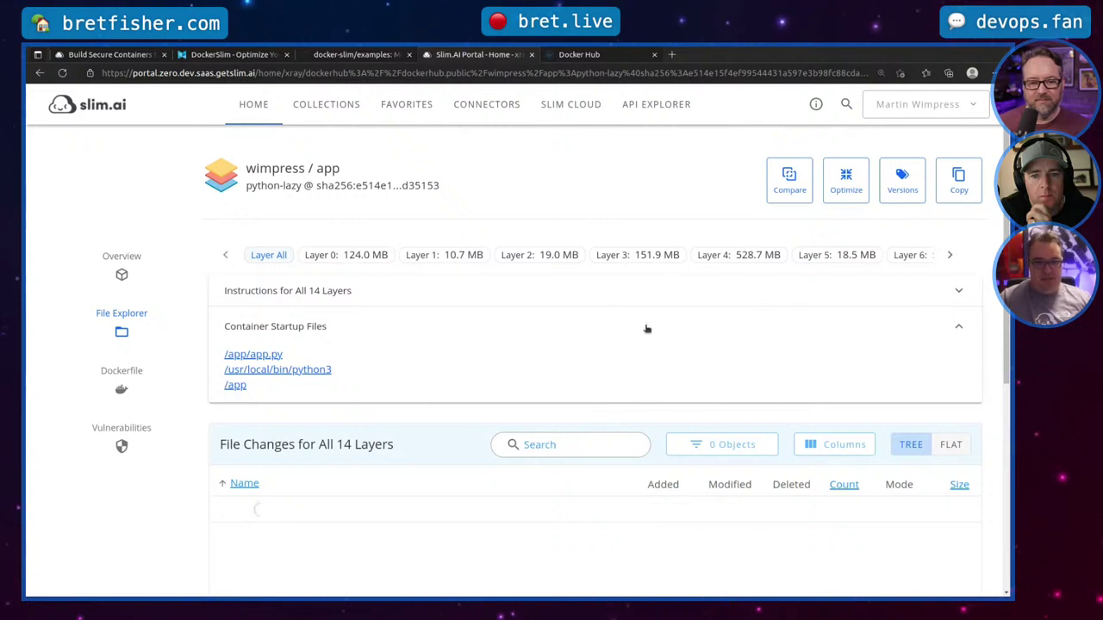
# Step: Open the python-lazy image's vulnerabilities and review the Security Summary and the start of the Vulnerability Report
pyautogui.click(122, 444)
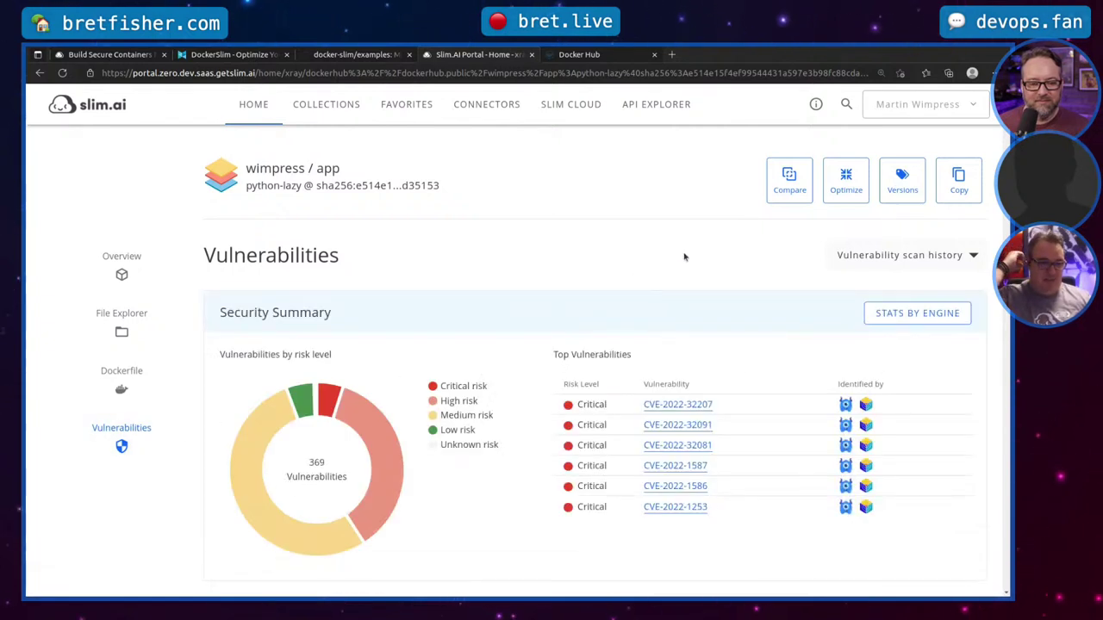
pyautogui.scroll(-1, 683, 258)
pyautogui.scroll(-1, 683, 260)
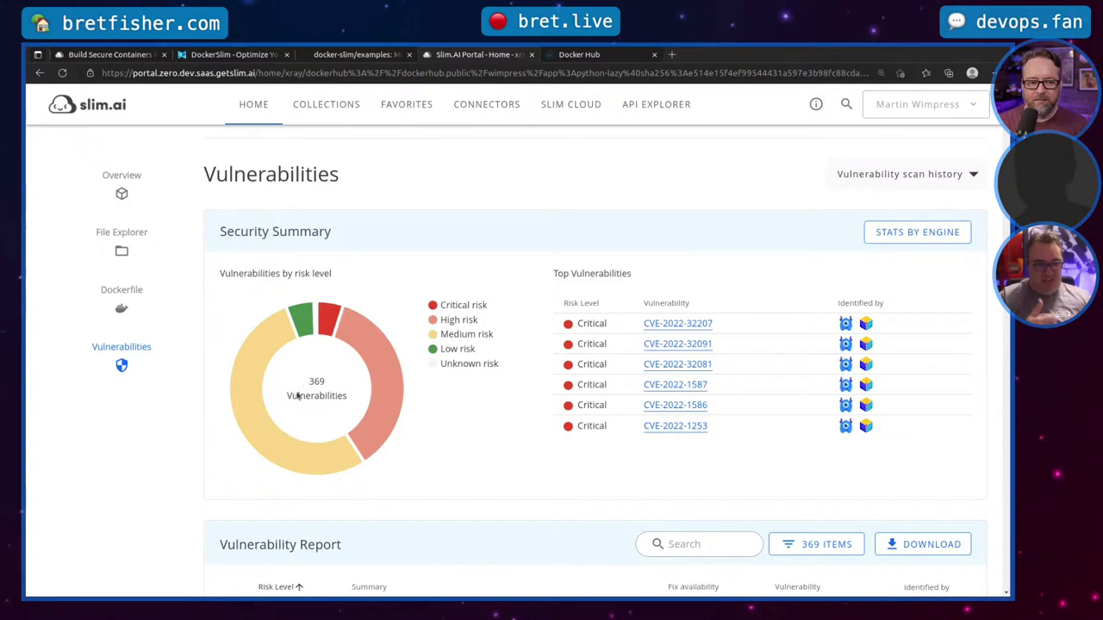
pyautogui.scroll(-5, 802, 364)
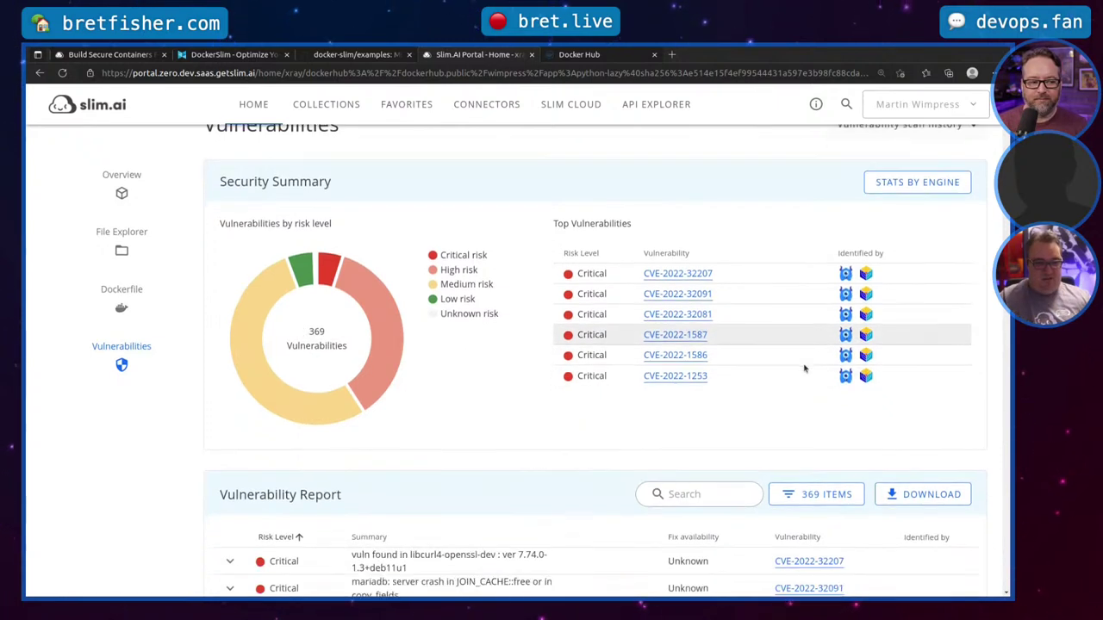
pyautogui.scroll(-1, 630, 309)
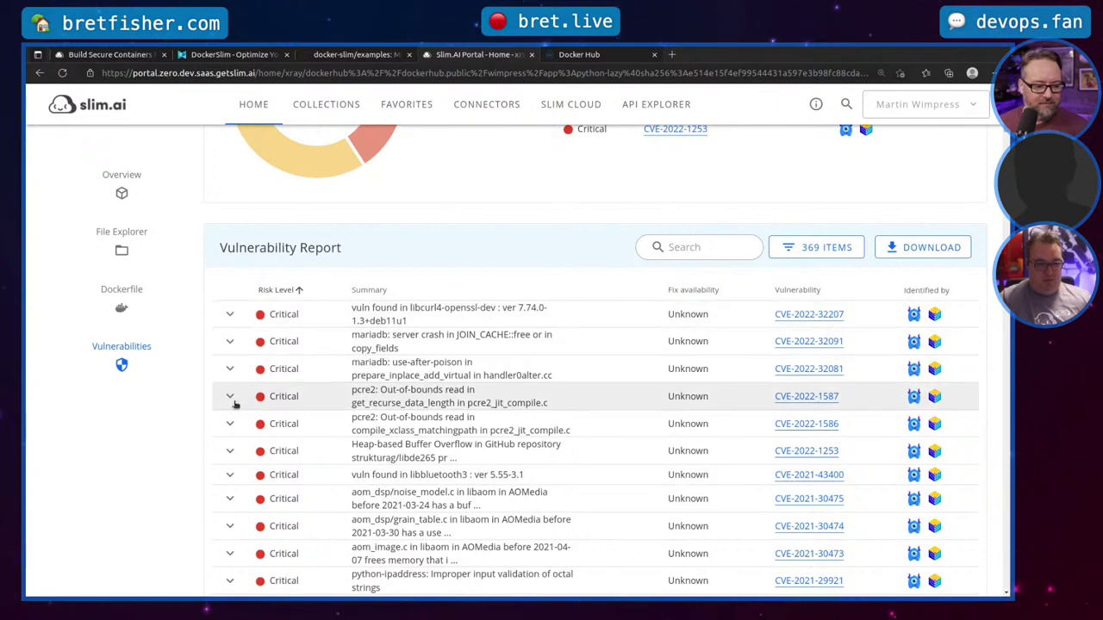
# Step: Expand CVE-2022-1587 in the Vulnerability Report and read its exploitability, impact, details and advisory sources
pyautogui.click(230, 397)
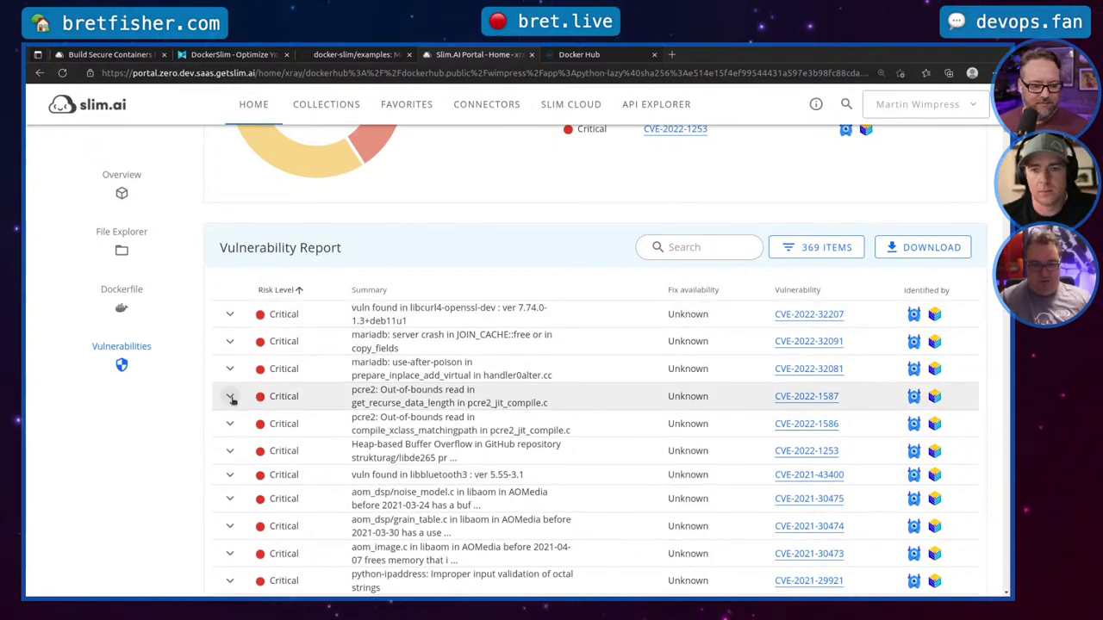
pyautogui.scroll(-2, 439, 437)
pyautogui.scroll(-2, 438, 436)
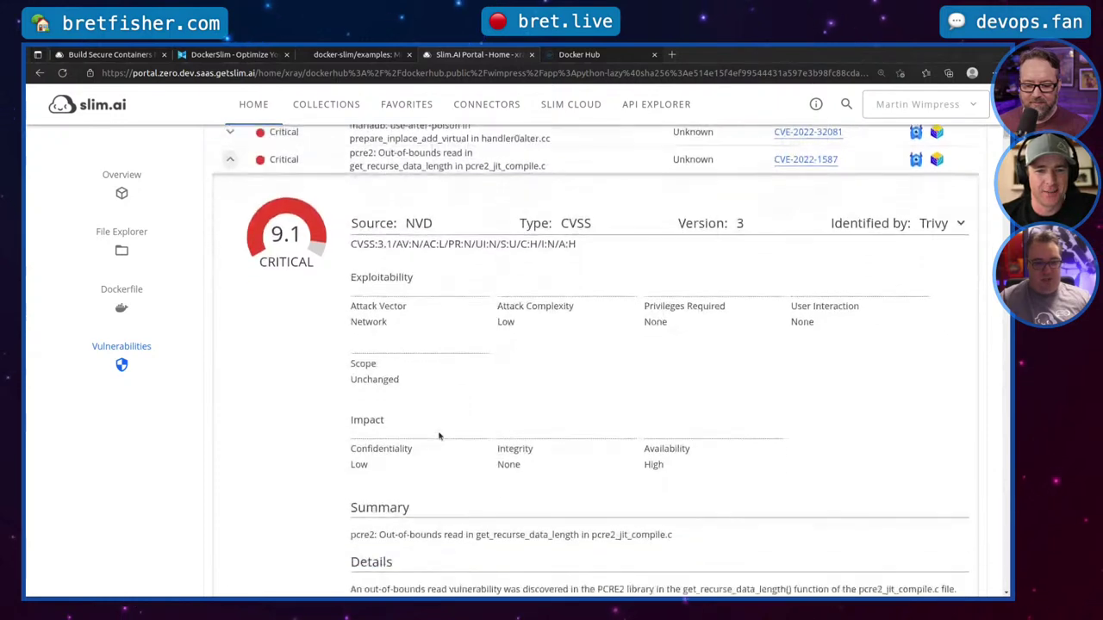
pyautogui.scroll(-2, 603, 373)
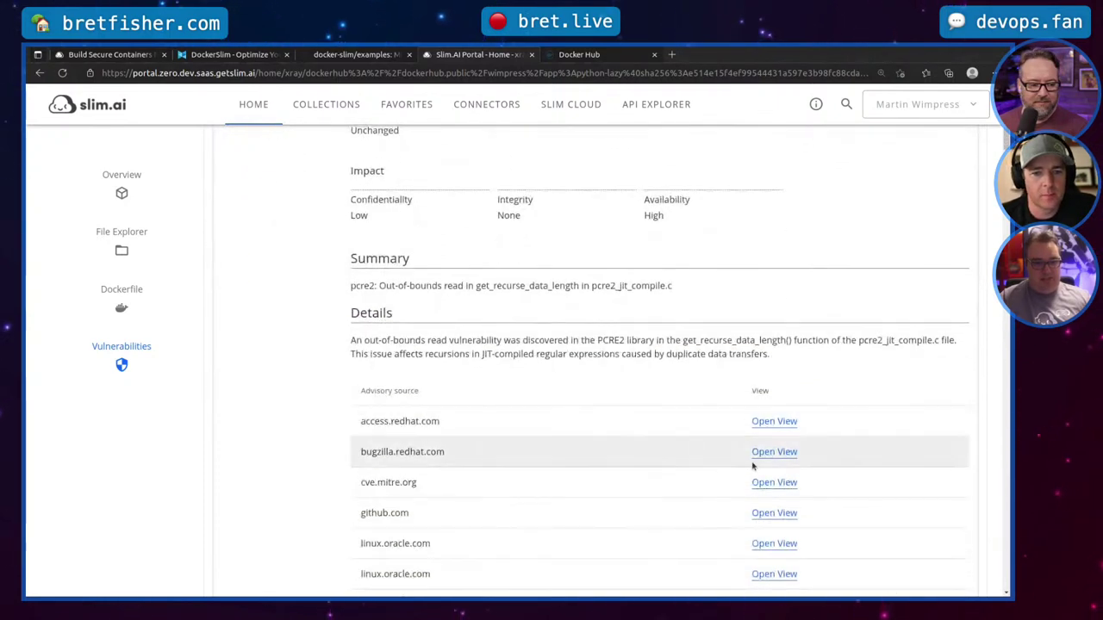
pyautogui.scroll(-2, 915, 515)
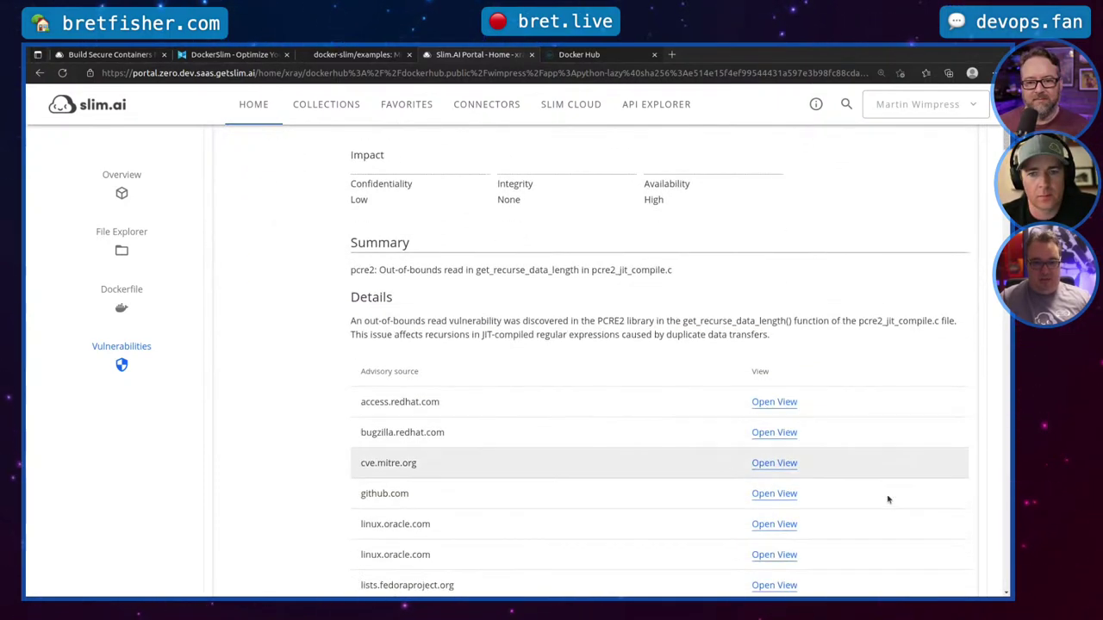
pyautogui.scroll(10, 888, 492)
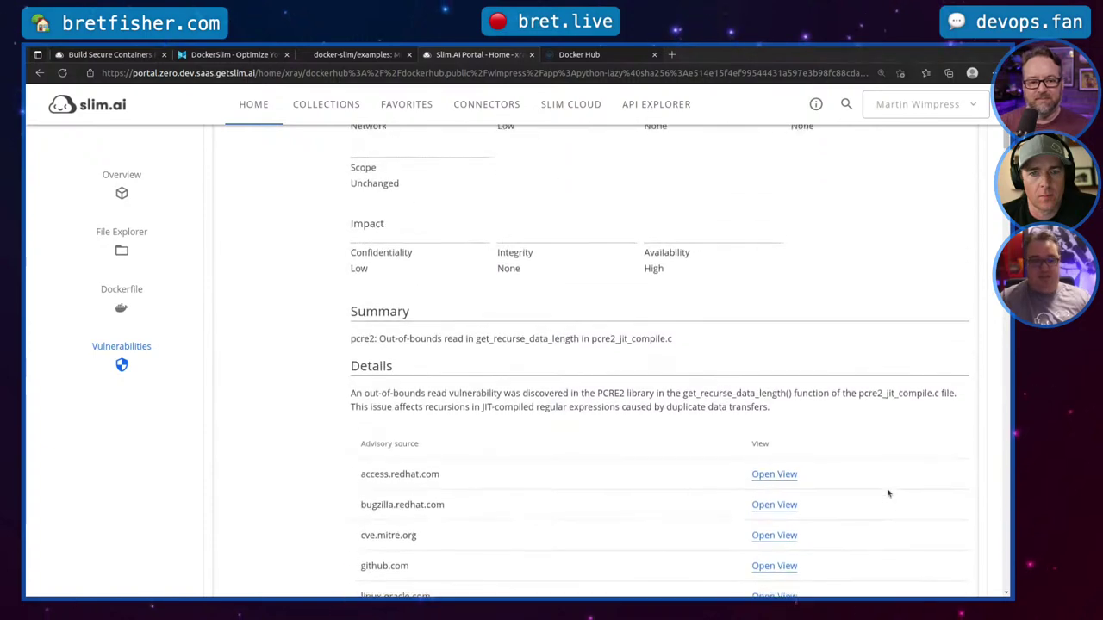
pyautogui.scroll(5, 888, 493)
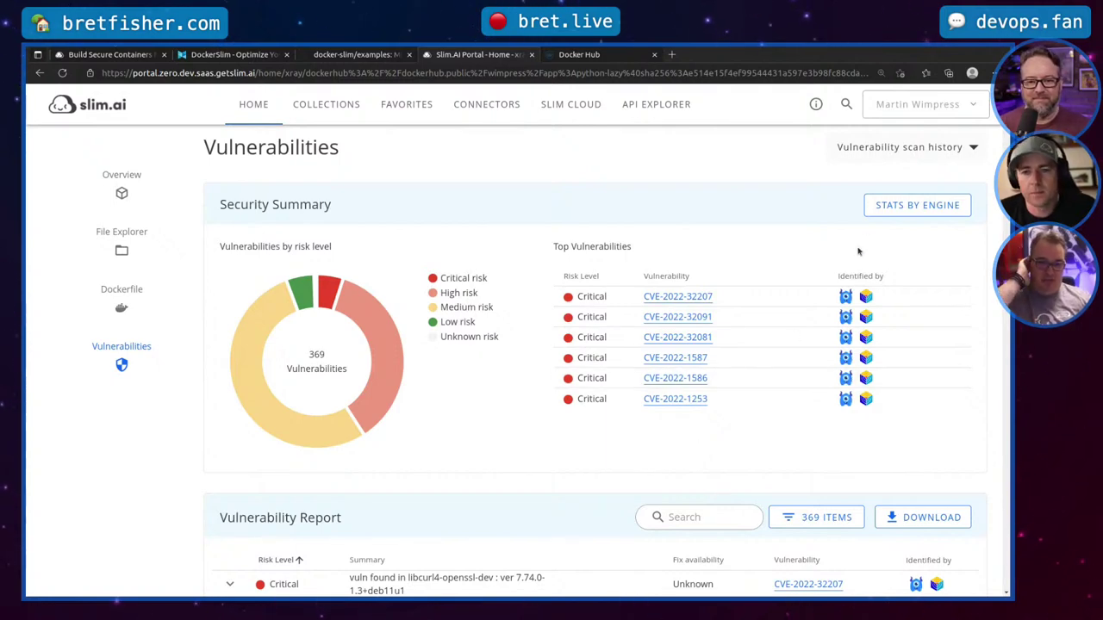
# Step: Check the vulnerability statistics by scan engine for Grype and Trivy, then dismiss them and return to the report
pyautogui.click(917, 205)
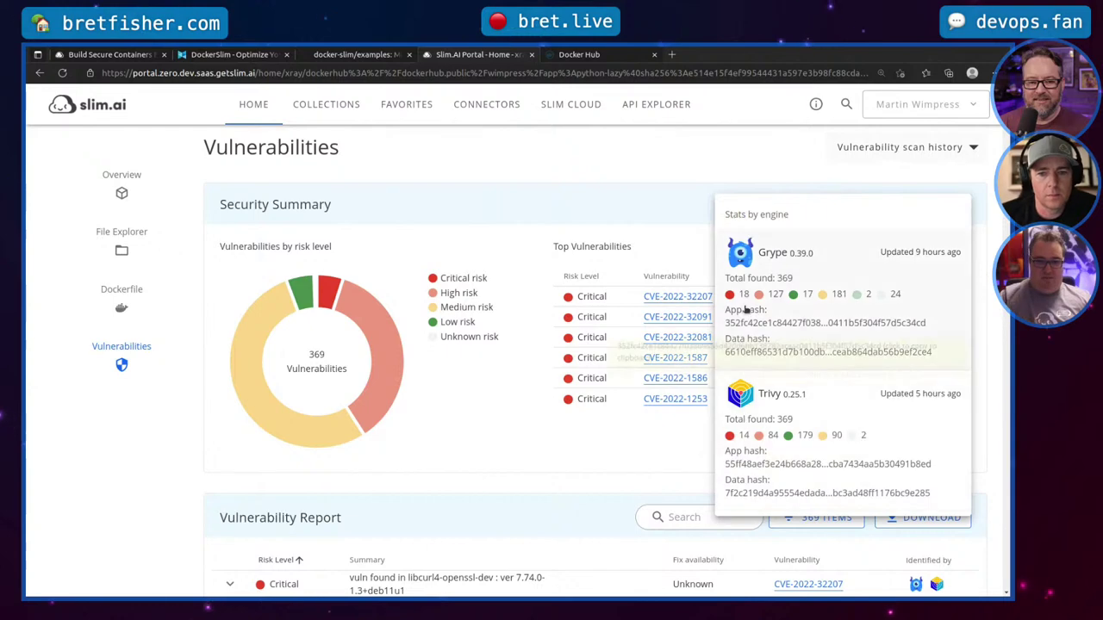
pyautogui.scroll(-3, 534, 438)
pyautogui.click(534, 435)
pyautogui.scroll(-2, 534, 435)
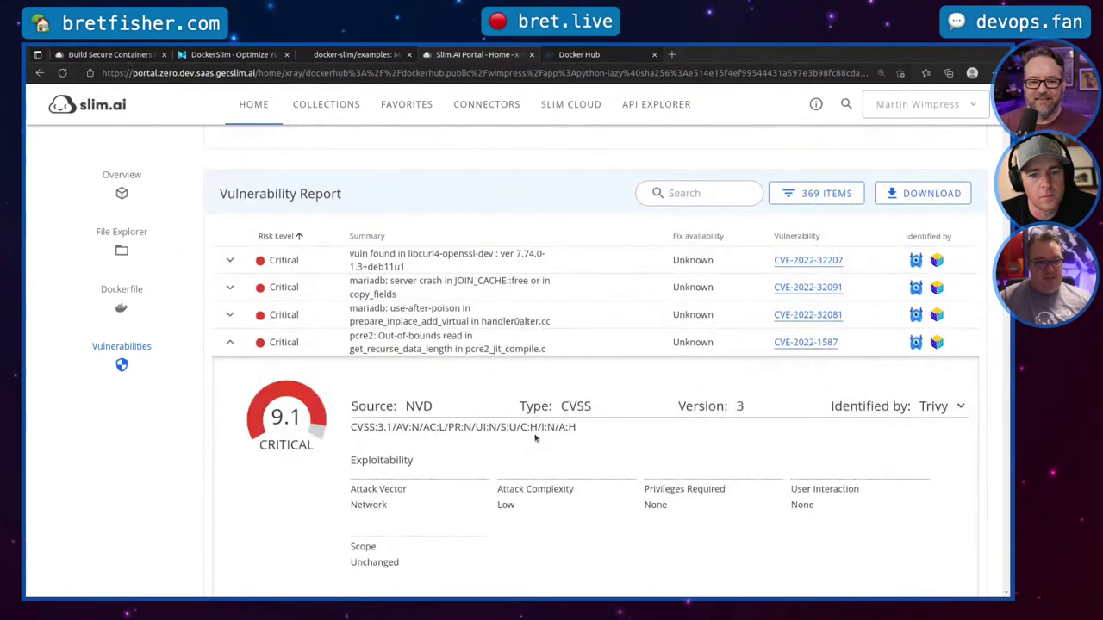
pyautogui.scroll(2, 543, 436)
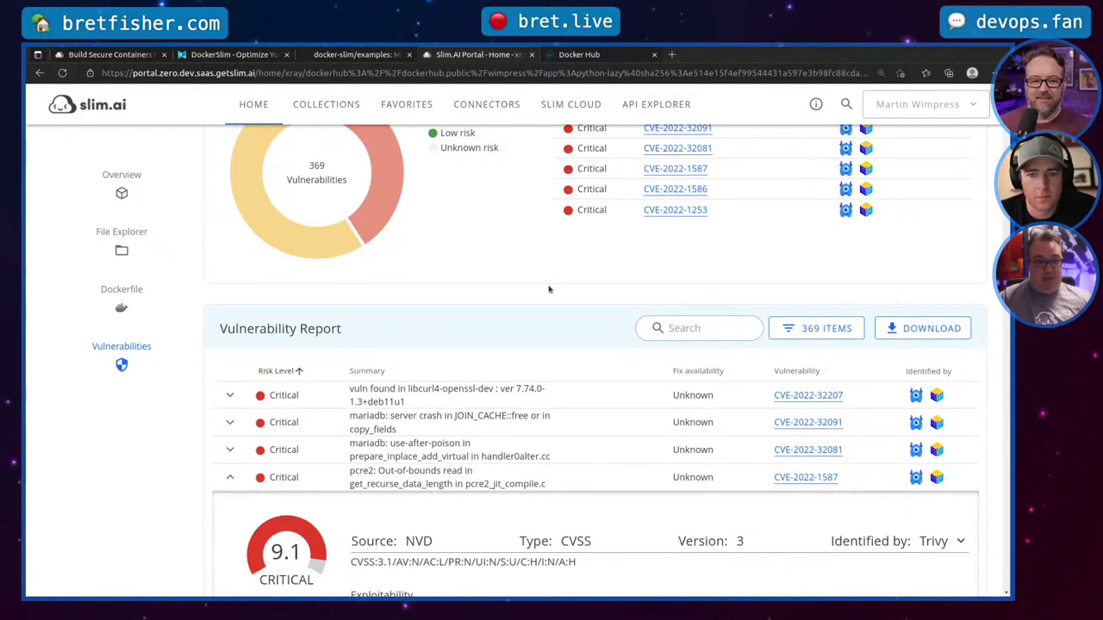
# Step: Collapse the CVE-2022-1587 entry and look through the critical and high-risk items in the Vulnerability Report
pyautogui.click(229, 477)
pyautogui.scroll(-7, 514, 415)
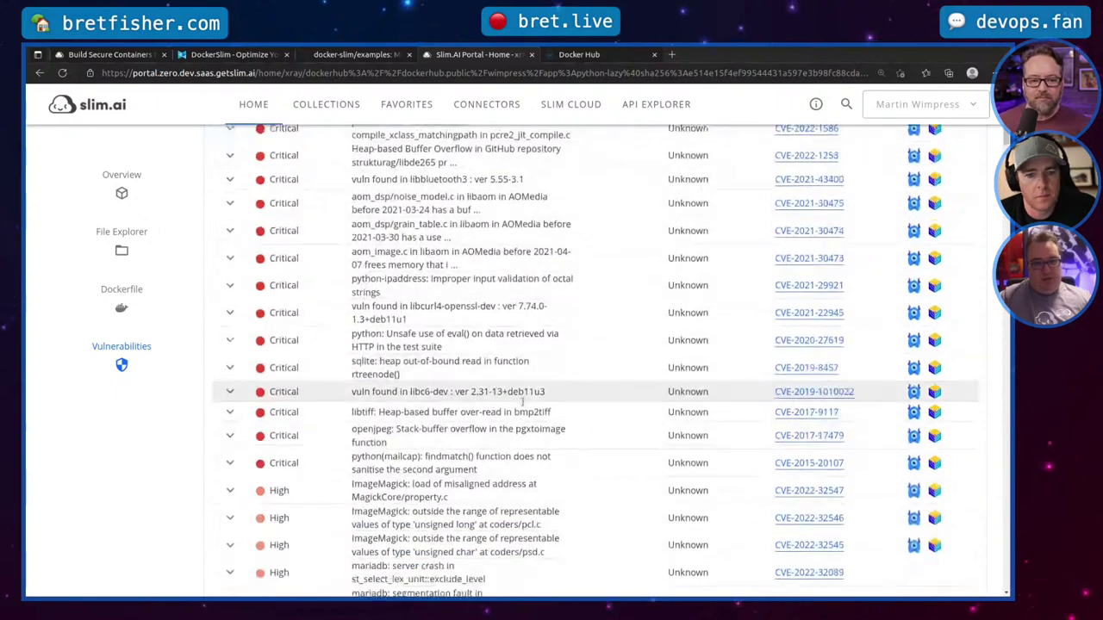
pyautogui.scroll(8, 522, 405)
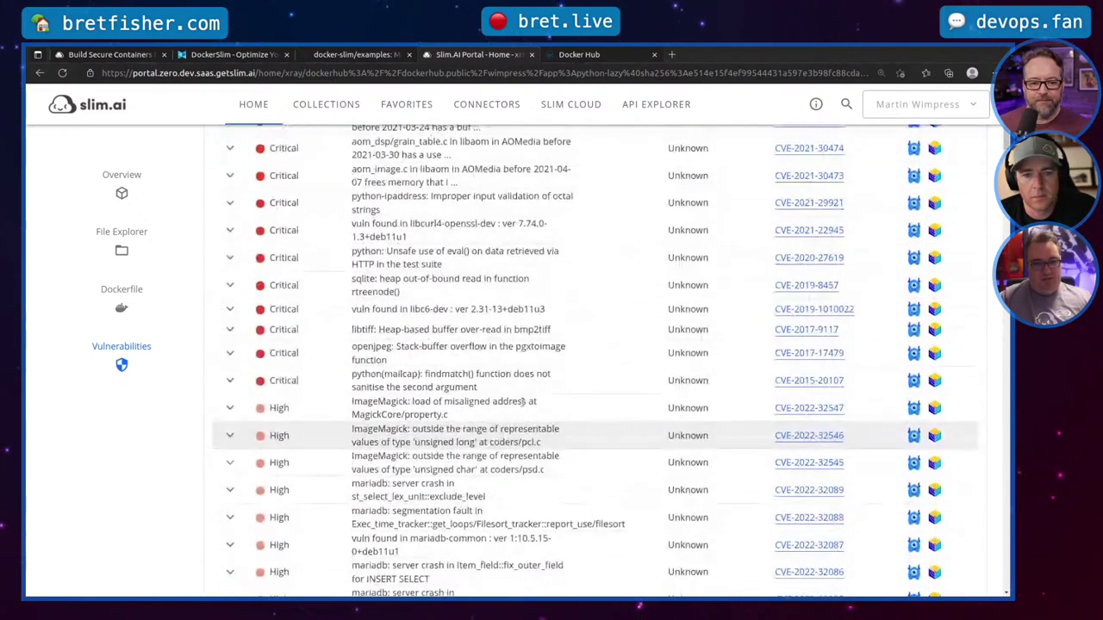
pyautogui.scroll(5, 522, 401)
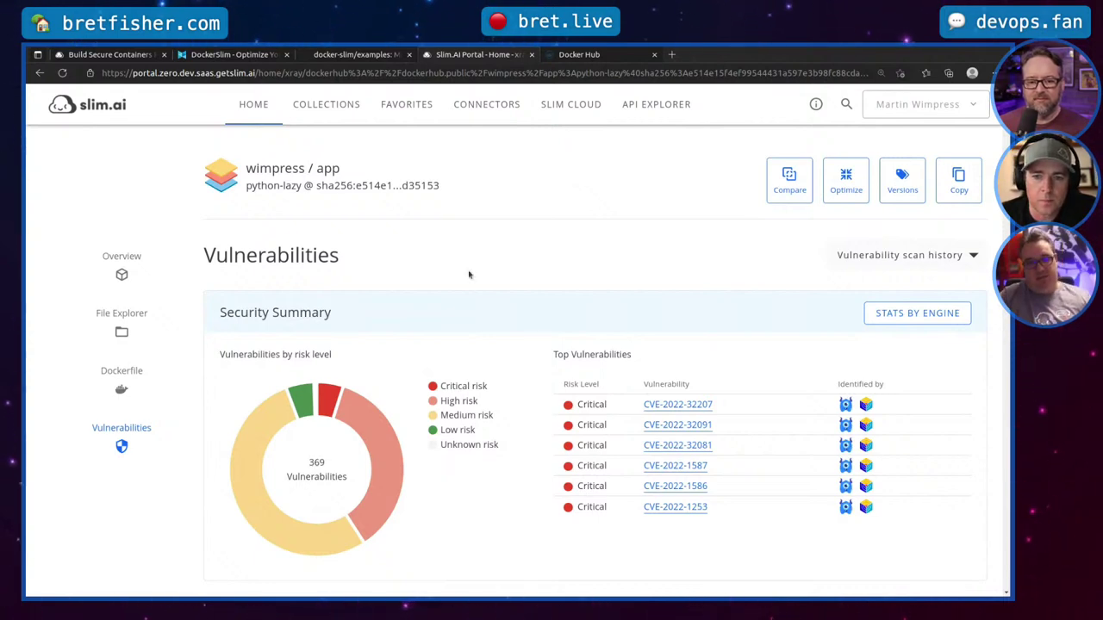
# Step: Compare the wimpress/app images with python-lazy as the base version and python as the target version
pyautogui.click(790, 178)
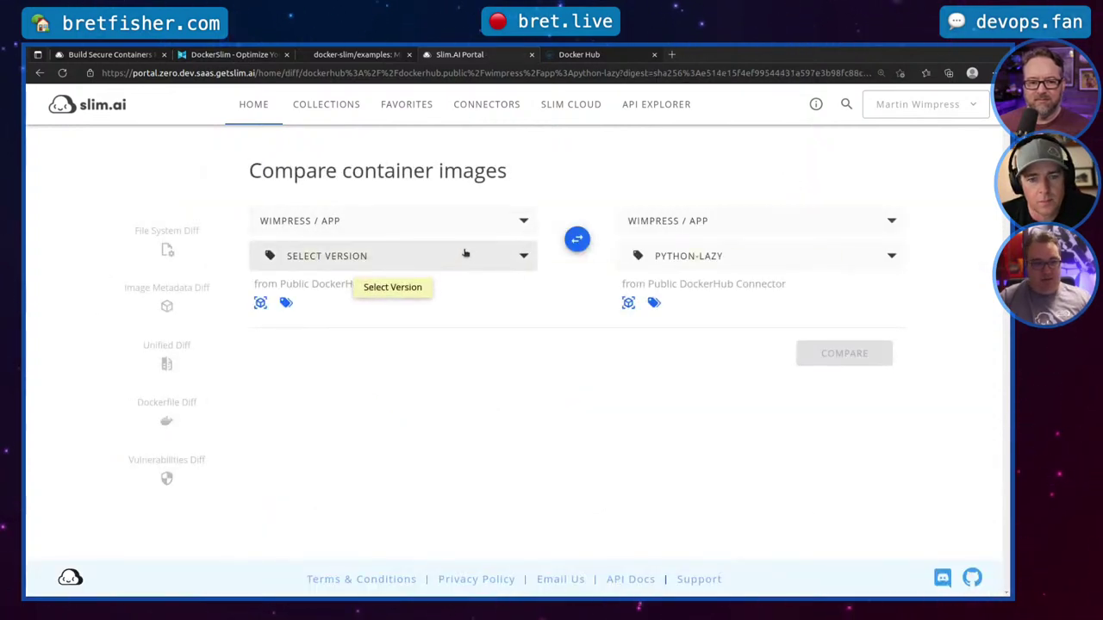
pyautogui.click(457, 256)
pyautogui.click(307, 435)
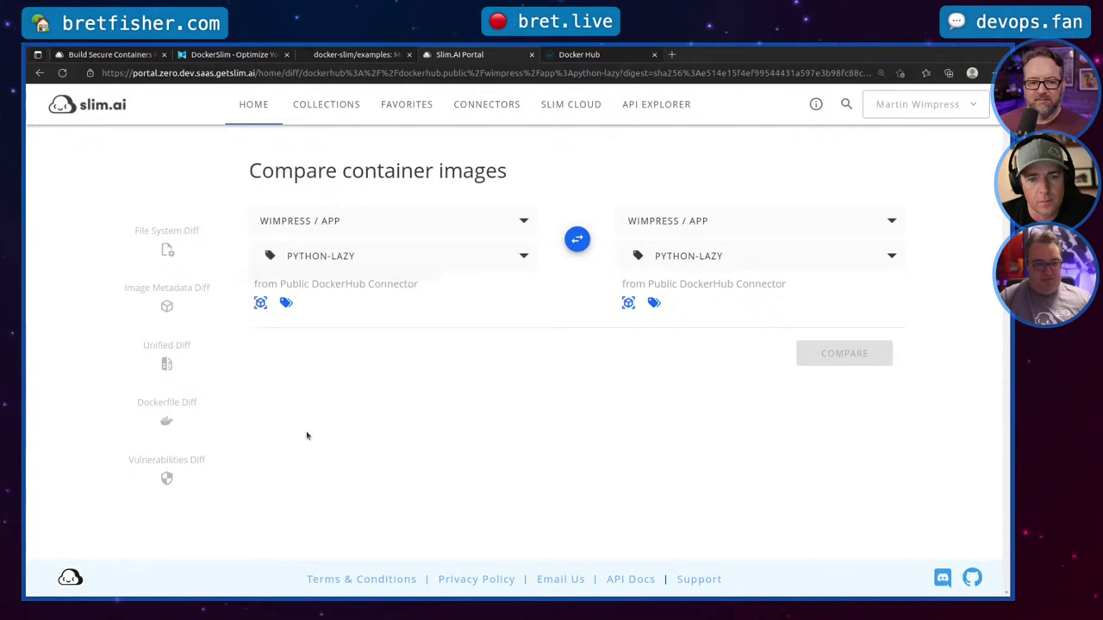
pyautogui.click(729, 259)
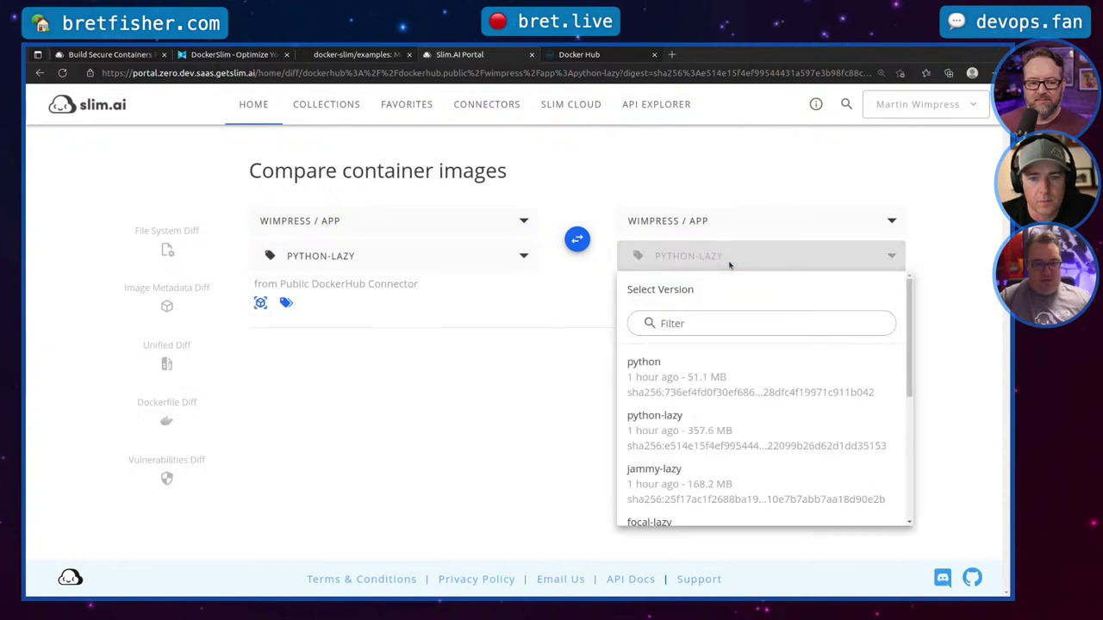
pyautogui.click(669, 370)
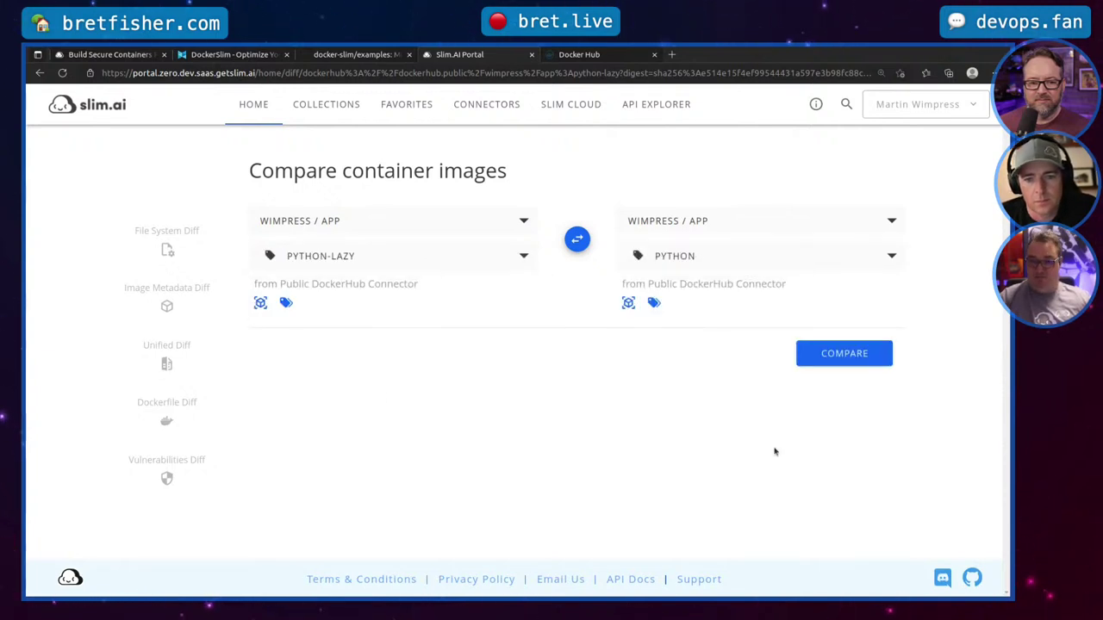
pyautogui.click(843, 360)
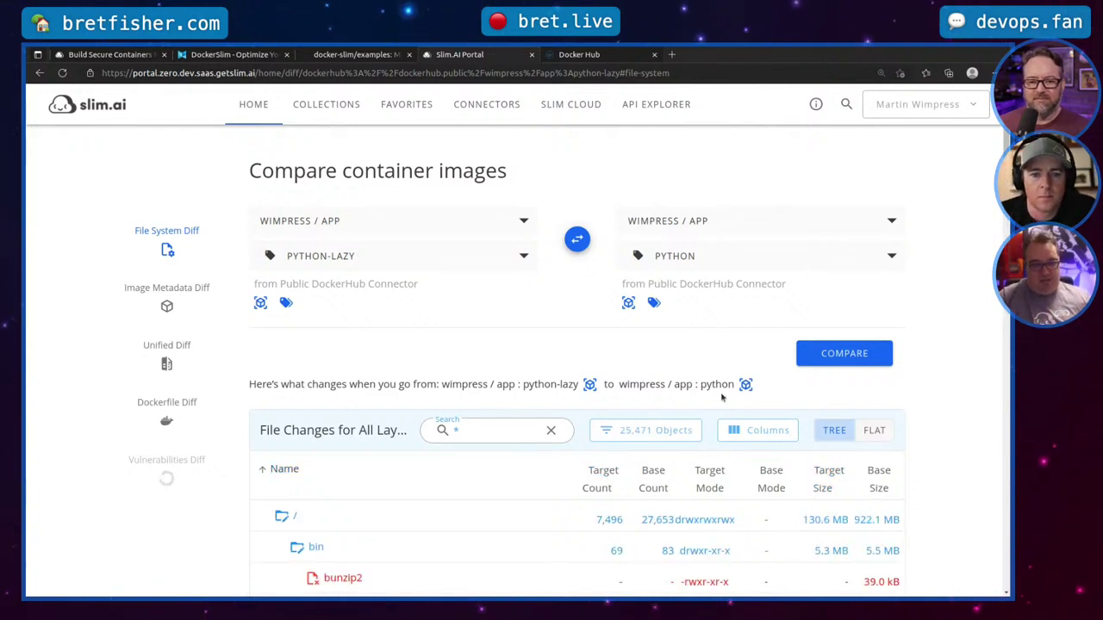
# Step: Look over the File System Diff for the files removed from bin between python-lazy and python
pyautogui.scroll(-3, 732, 422)
pyautogui.scroll(-3, 676, 457)
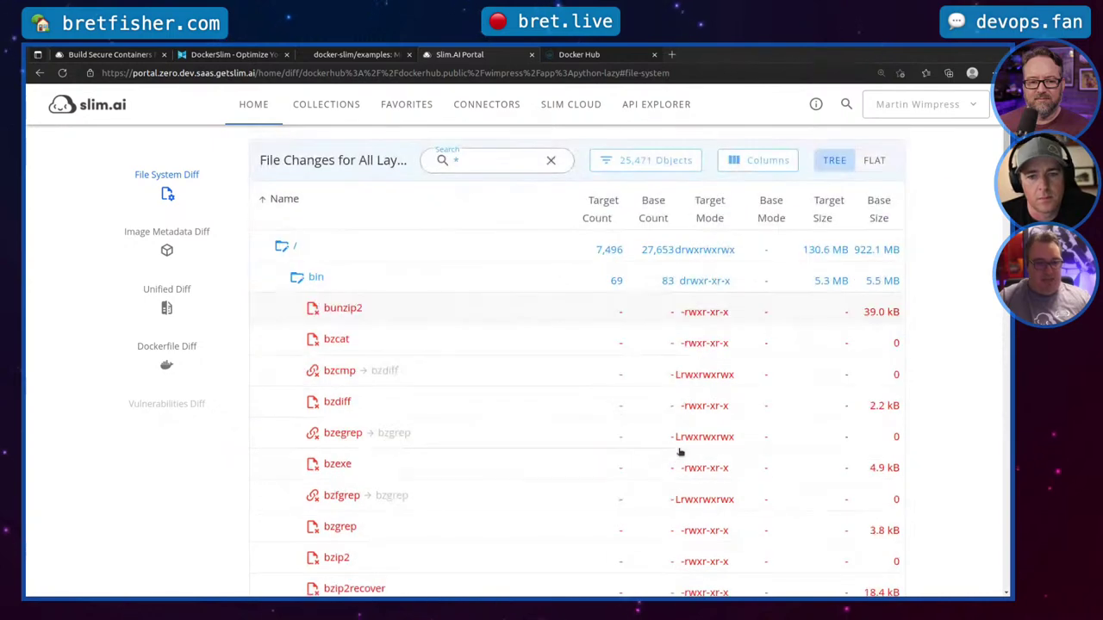
pyautogui.scroll(5, 680, 450)
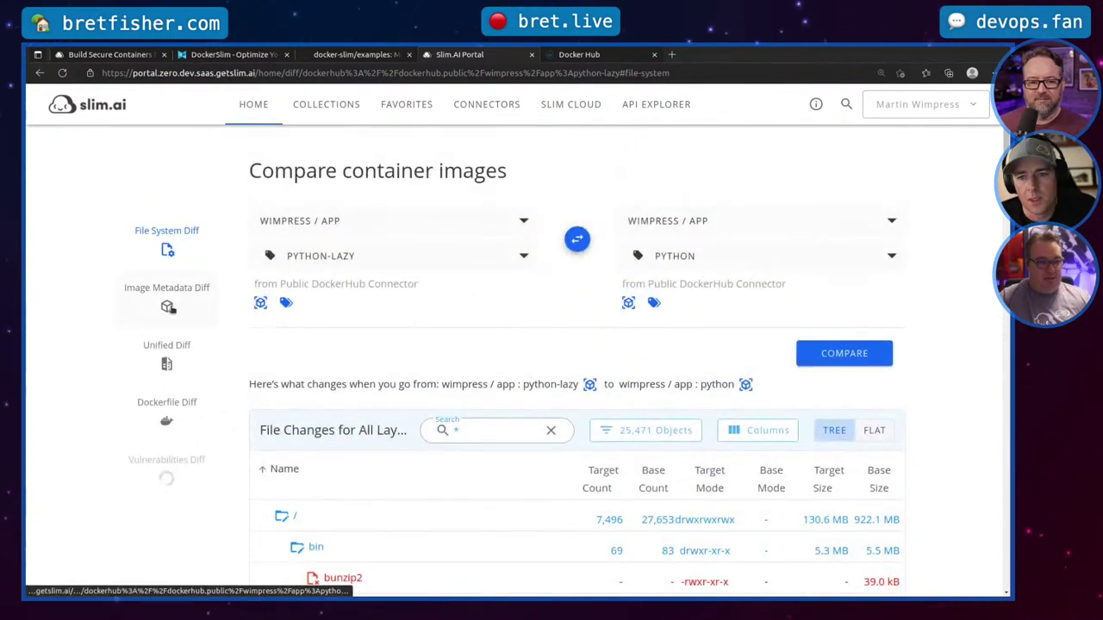
# Step: Open the Image Metadata Diff and compare uncompressed sizes, environment variables, special-permission files and image details
pyautogui.click(181, 293)
pyautogui.scroll(-2, 677, 422)
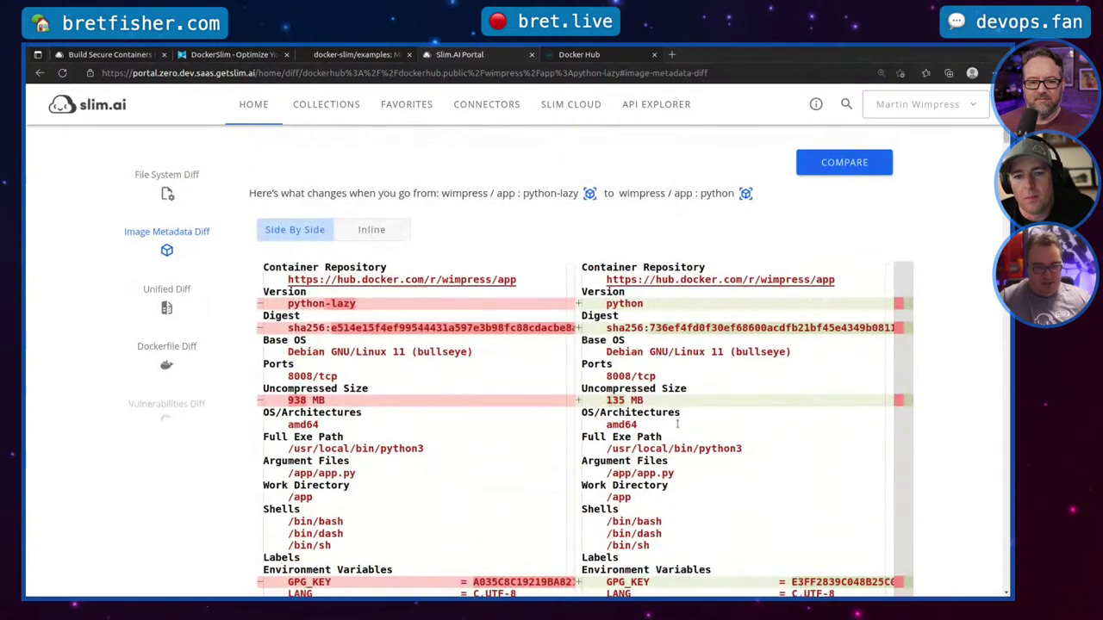
pyautogui.scroll(-2, 678, 420)
pyautogui.scroll(-1, 677, 422)
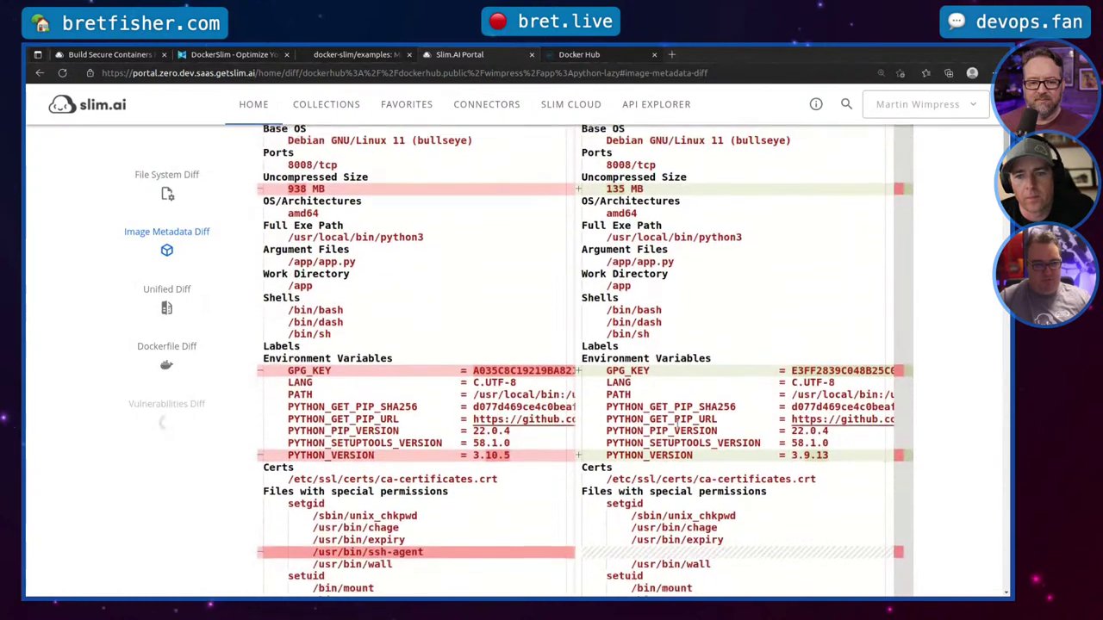
pyautogui.scroll(-3, 675, 425)
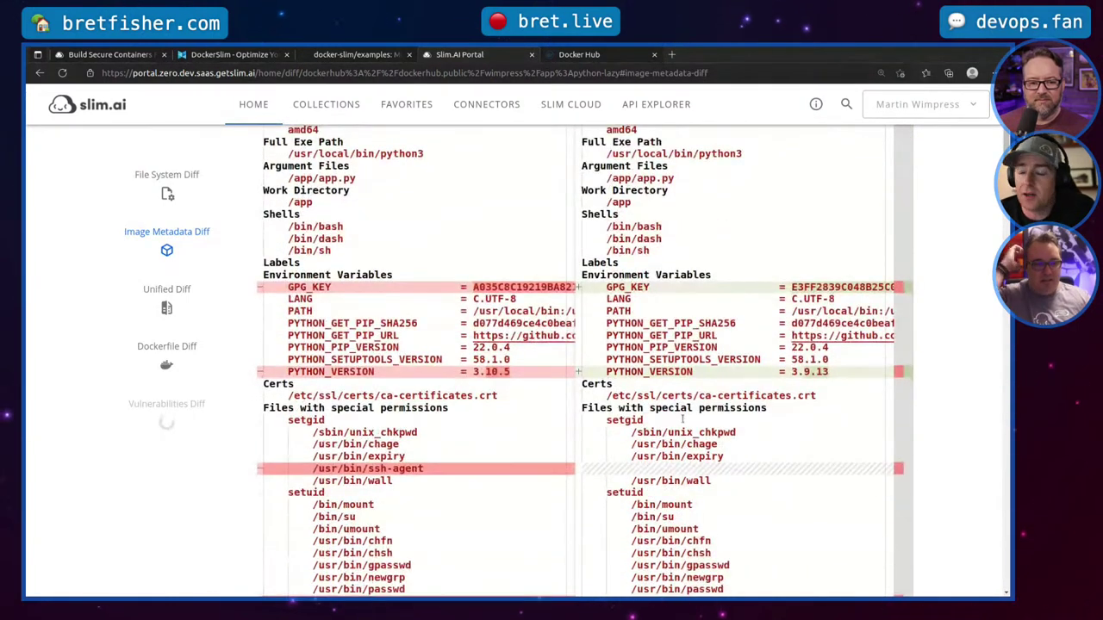
pyautogui.scroll(-1, 719, 444)
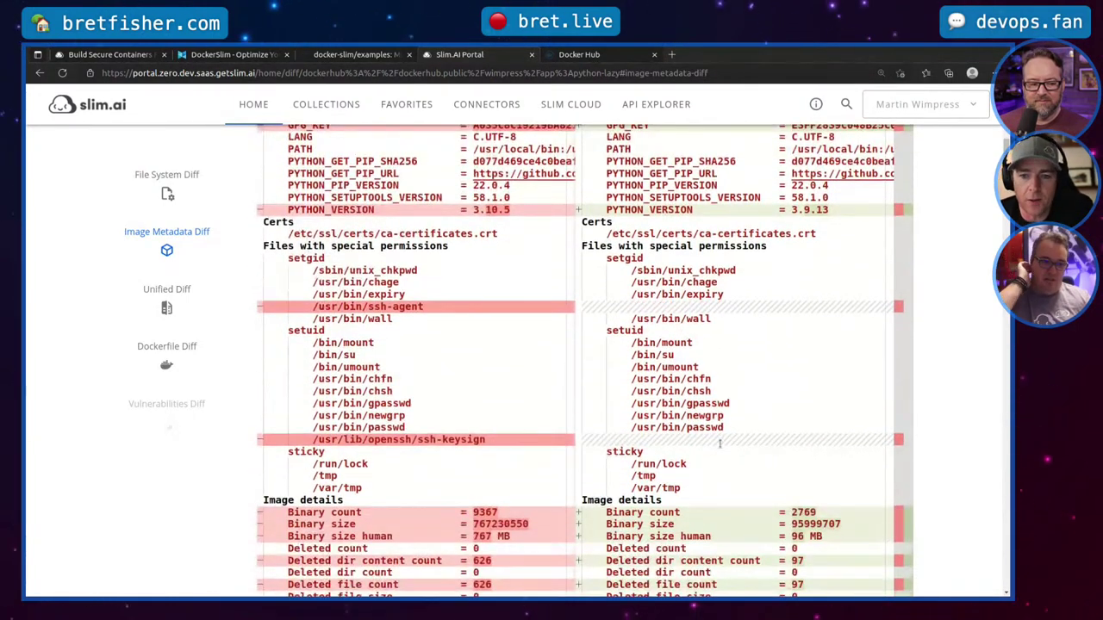
pyautogui.click(168, 256)
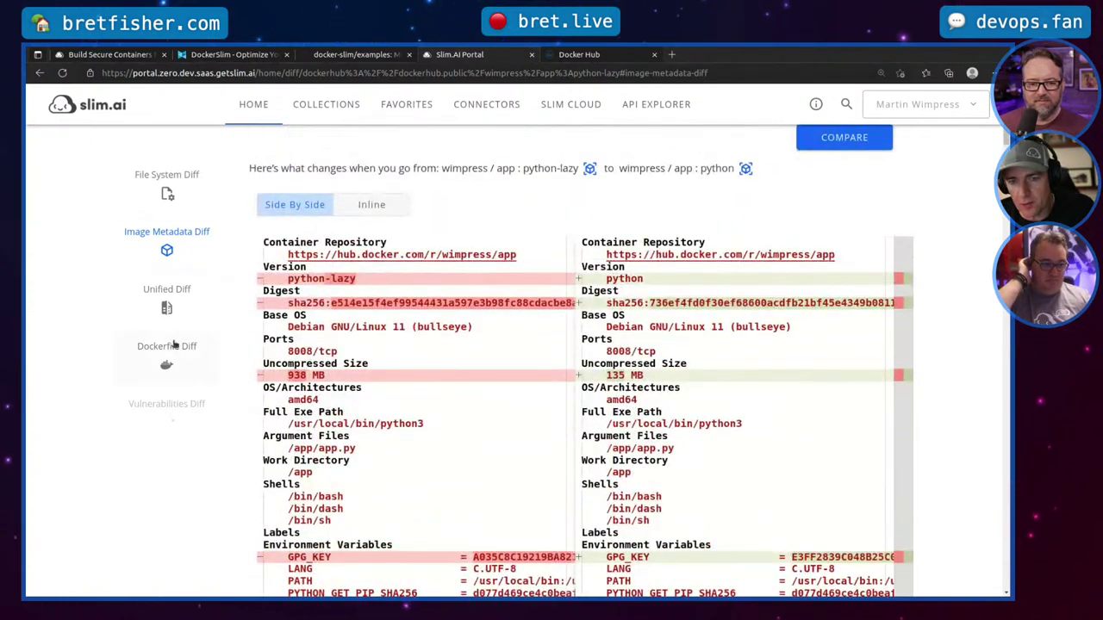
# Step: Open the Dockerfile Diff and examine the build instructions that differ between python-lazy and python
pyautogui.click(167, 348)
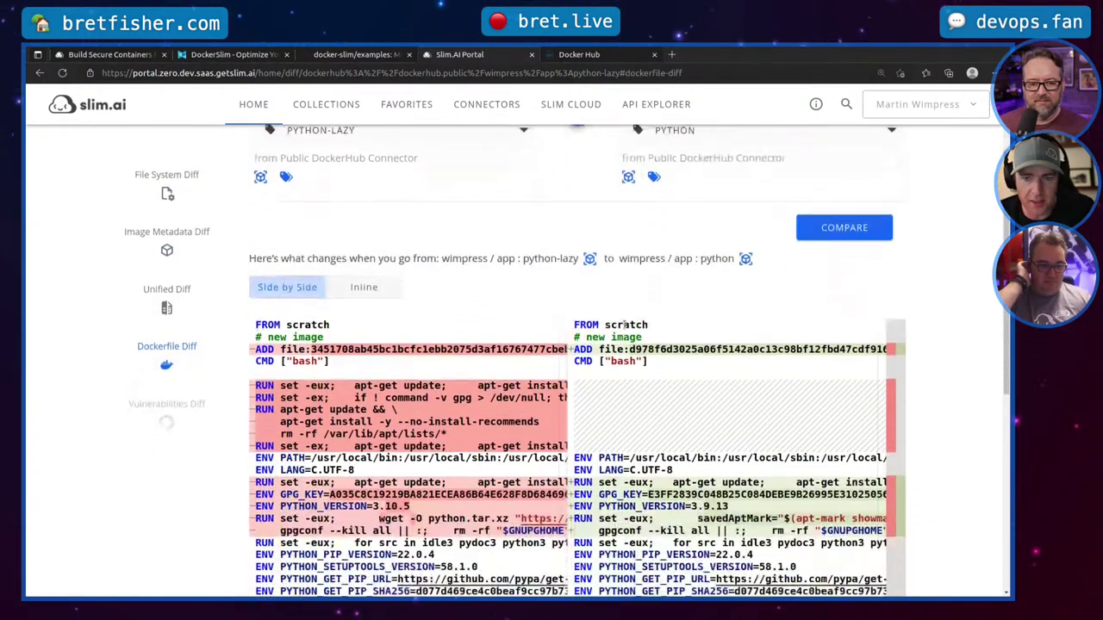
pyautogui.scroll(-3, 638, 358)
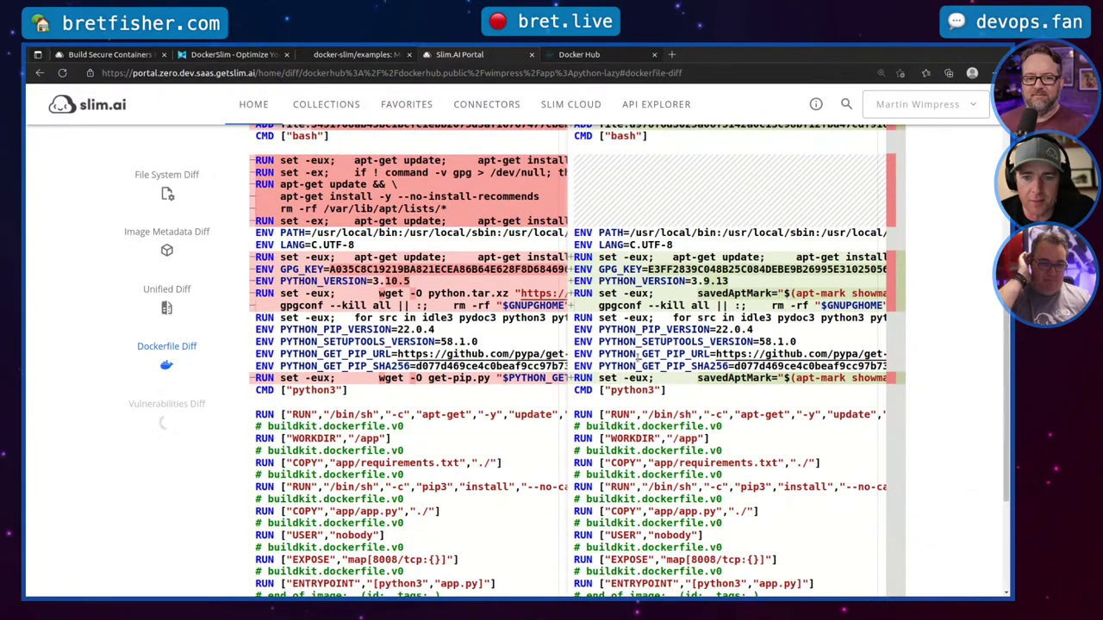
# Step: Look over the Dockerfile changes in the Unified Diff and recheck the uncompressed sizes in the Image Metadata Diff
pyautogui.scroll(5, 638, 354)
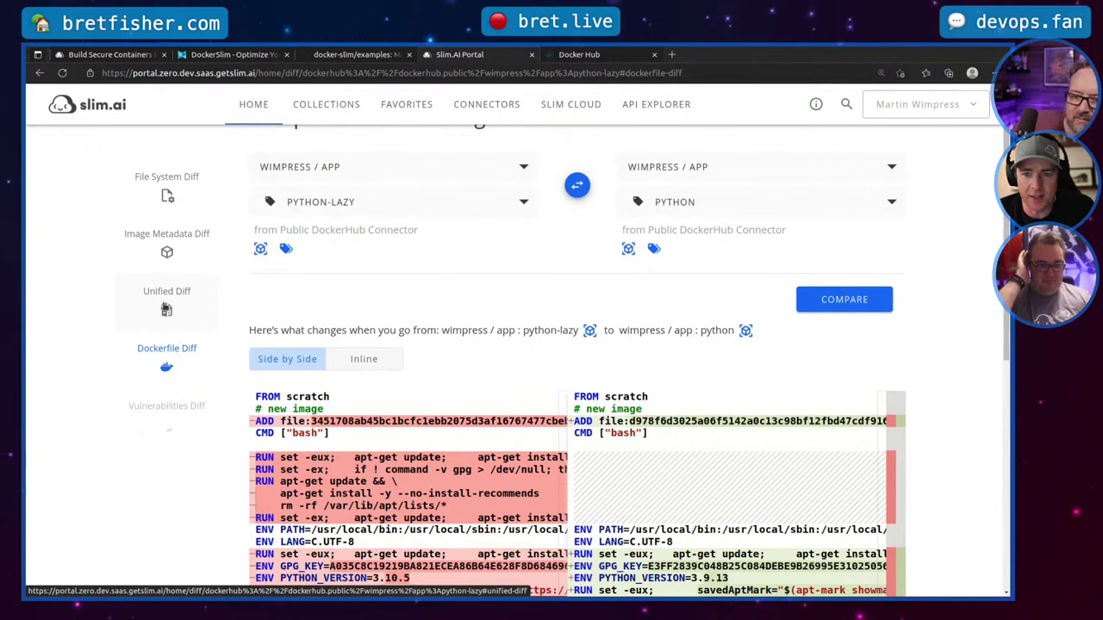
pyautogui.click(167, 308)
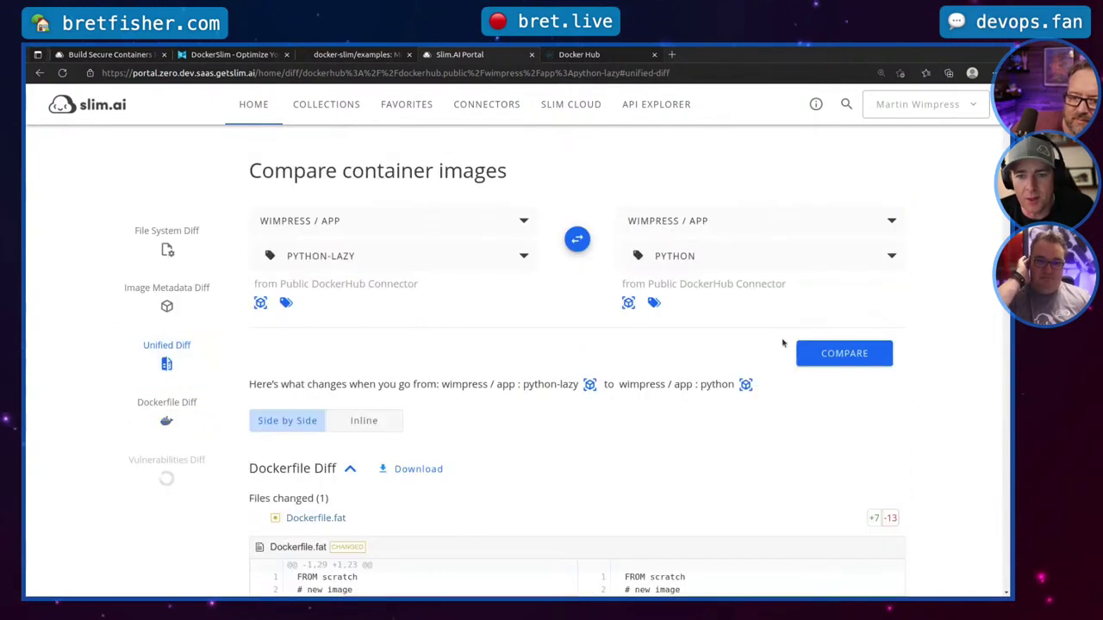
pyautogui.scroll(-3, 758, 327)
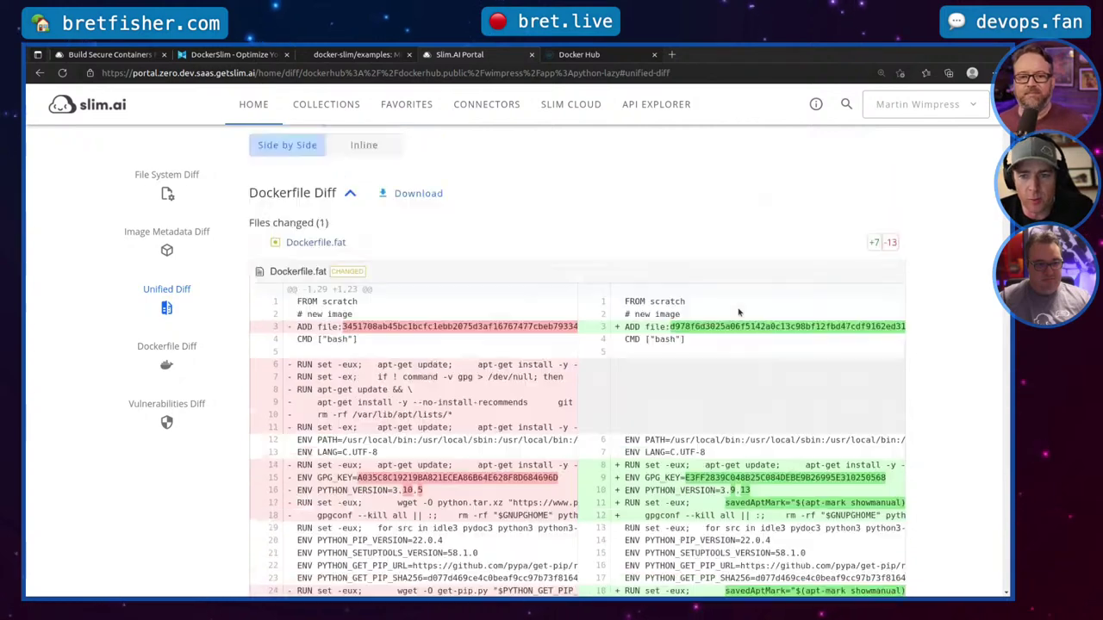
pyautogui.click(166, 233)
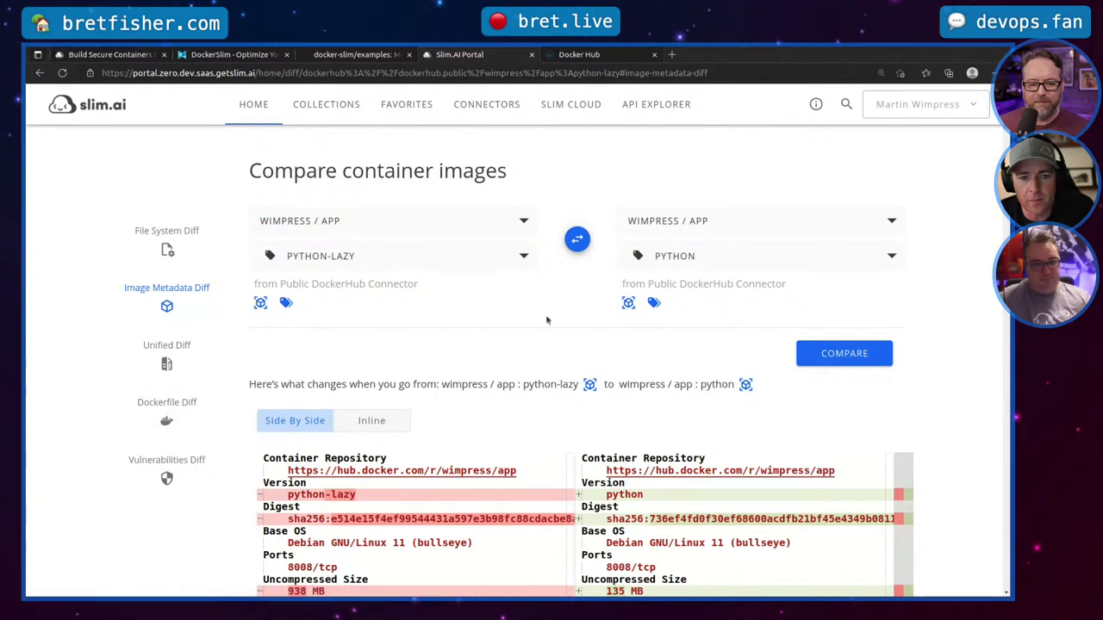
pyautogui.scroll(-2, 544, 317)
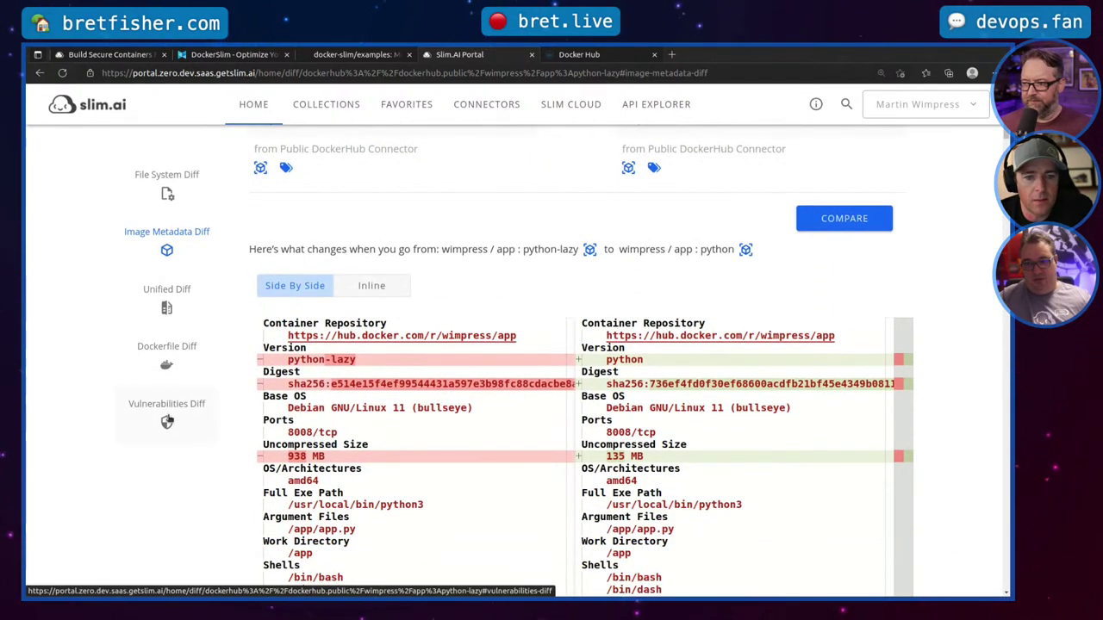
# Step: Open the Vulnerabilities Diff and compare the total and per-risk-level counts for python-lazy and python
pyautogui.click(167, 421)
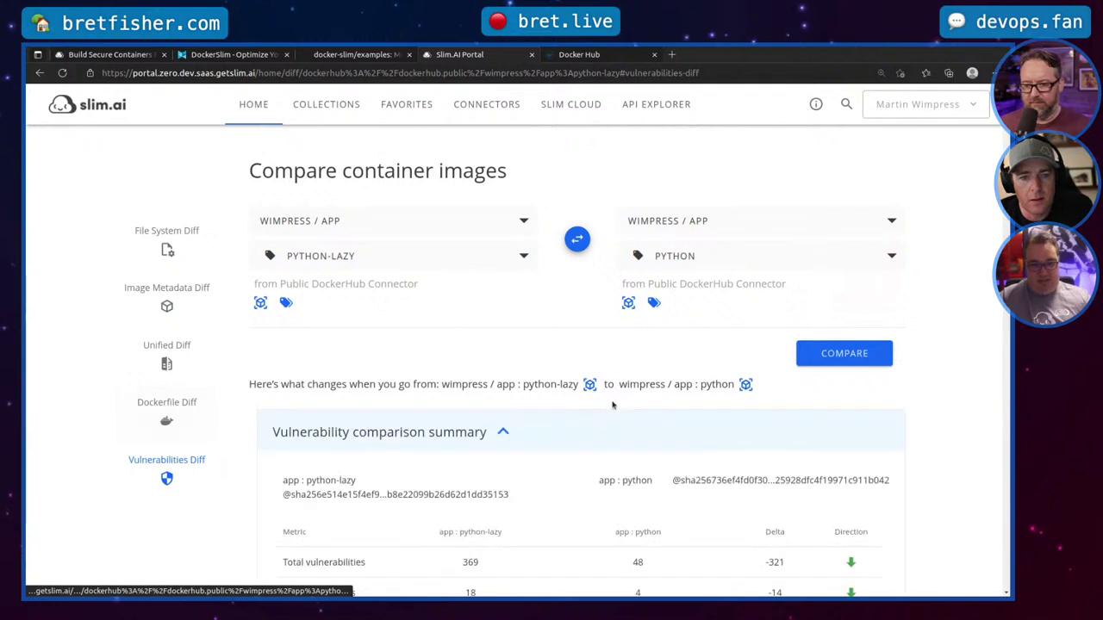
pyautogui.scroll(-2, 567, 362)
pyautogui.scroll(-2, 567, 362)
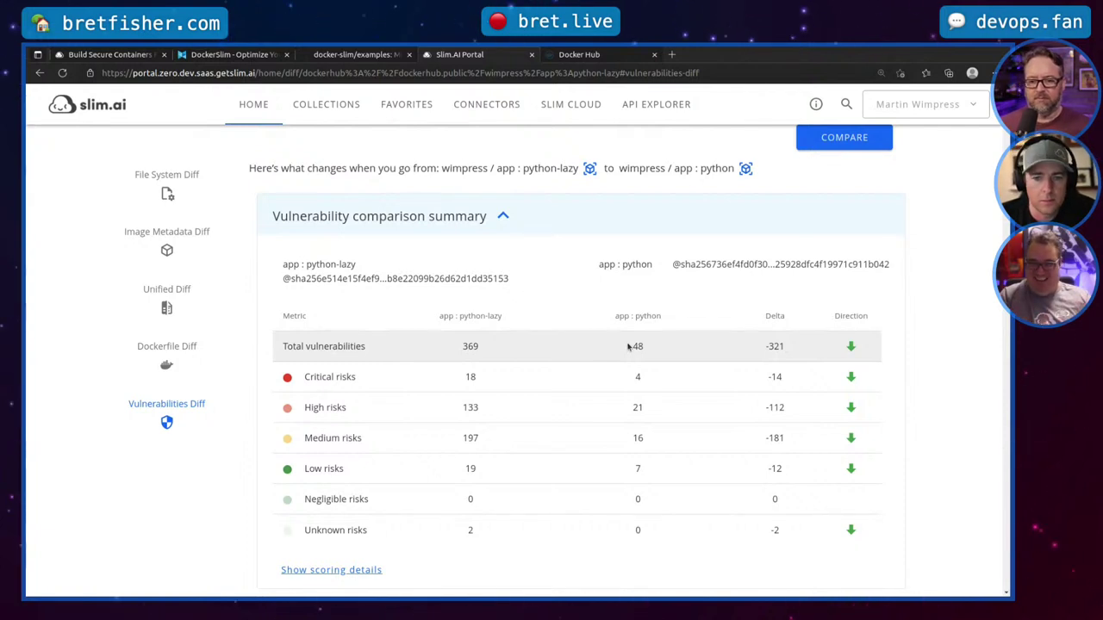
pyautogui.scroll(-2, 628, 346)
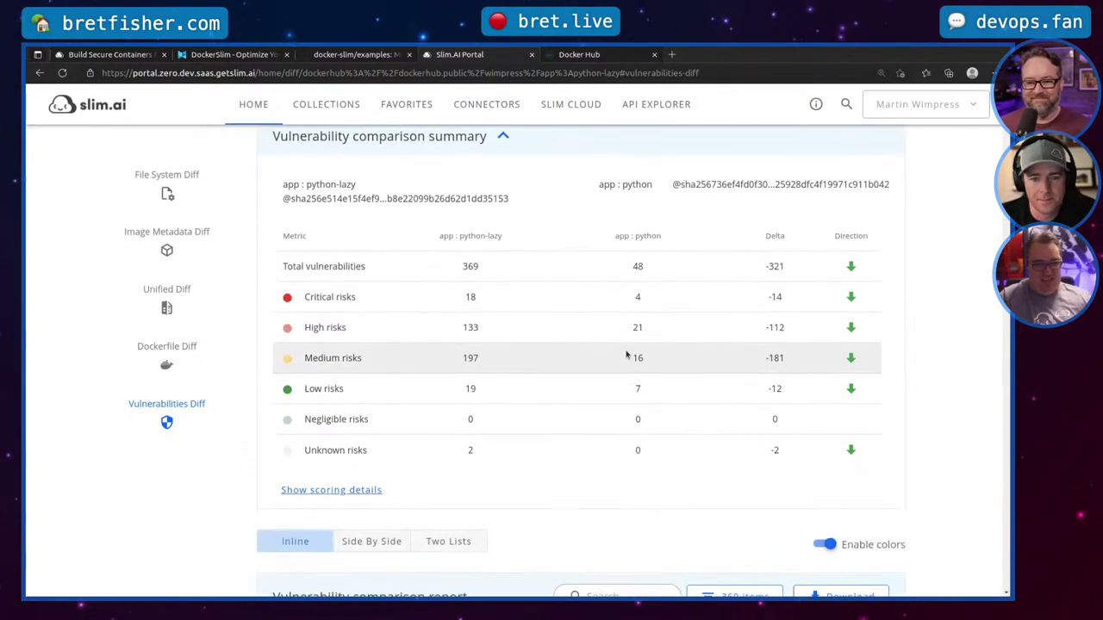
pyautogui.scroll(-1, 637, 341)
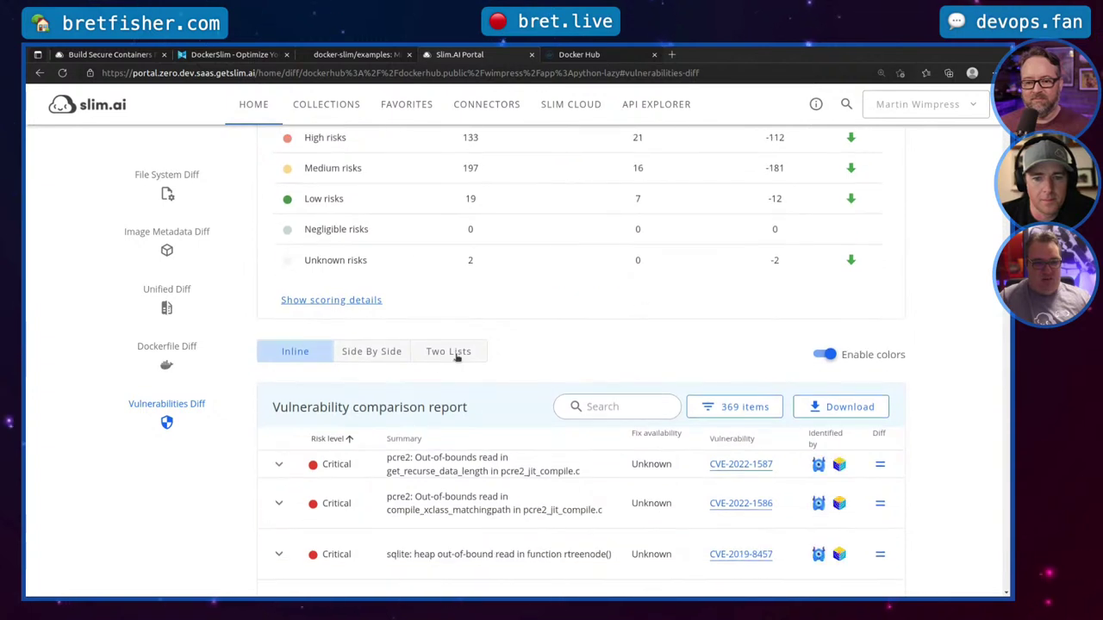
# Step: Show the vulnerability comparison report side by side and go through the vulnerabilities shared by python-lazy and python
pyautogui.click(366, 354)
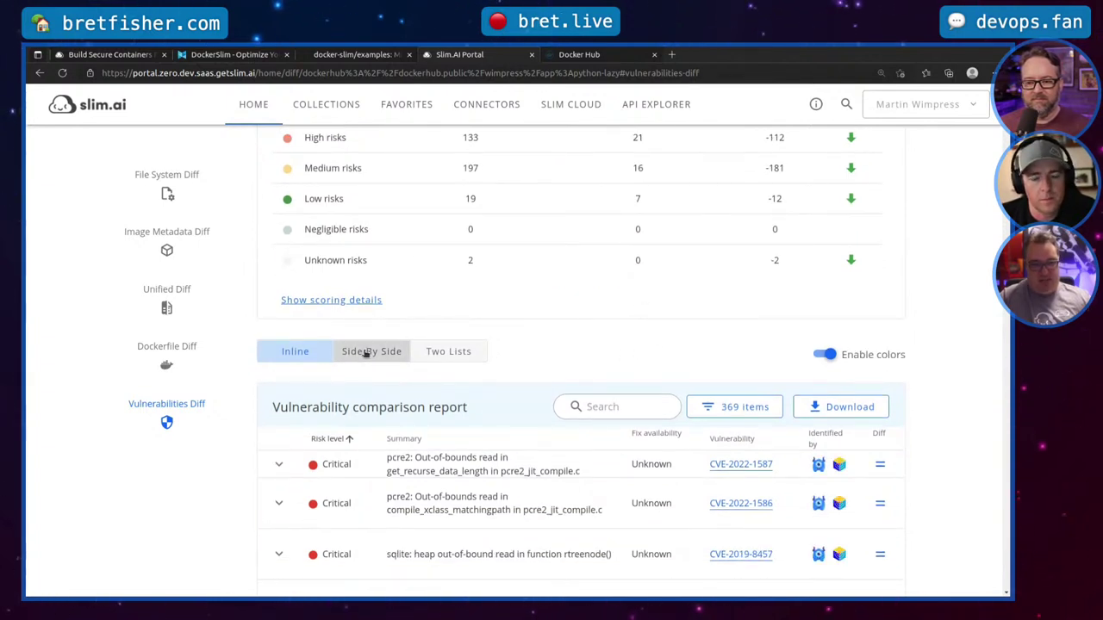
pyautogui.scroll(-3, 662, 308)
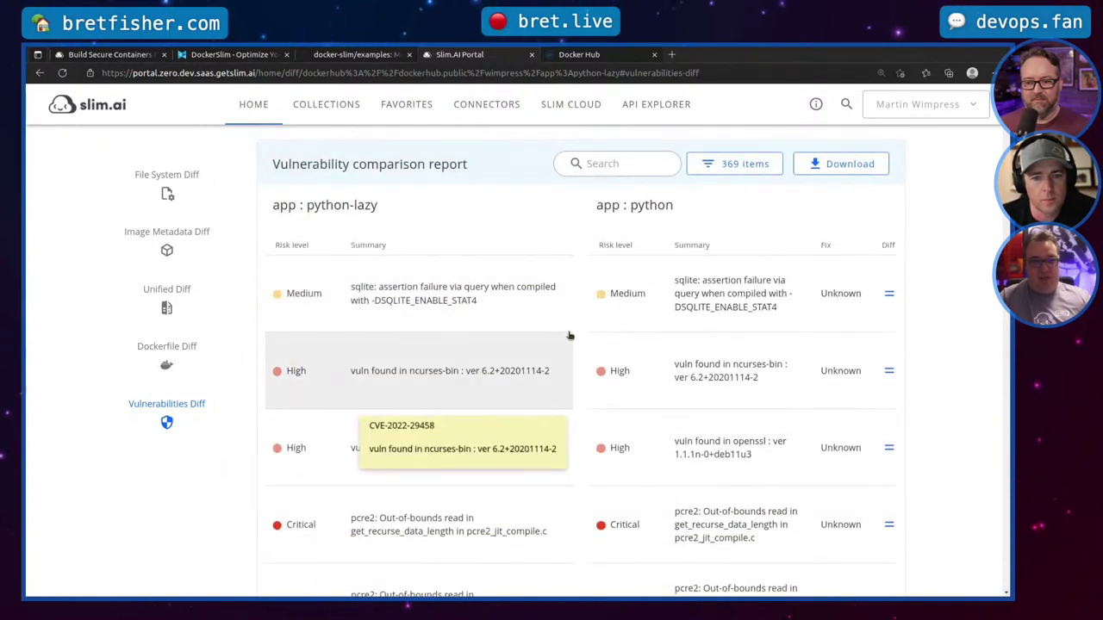
pyautogui.scroll(-1, 571, 335)
pyautogui.scroll(-1, 571, 394)
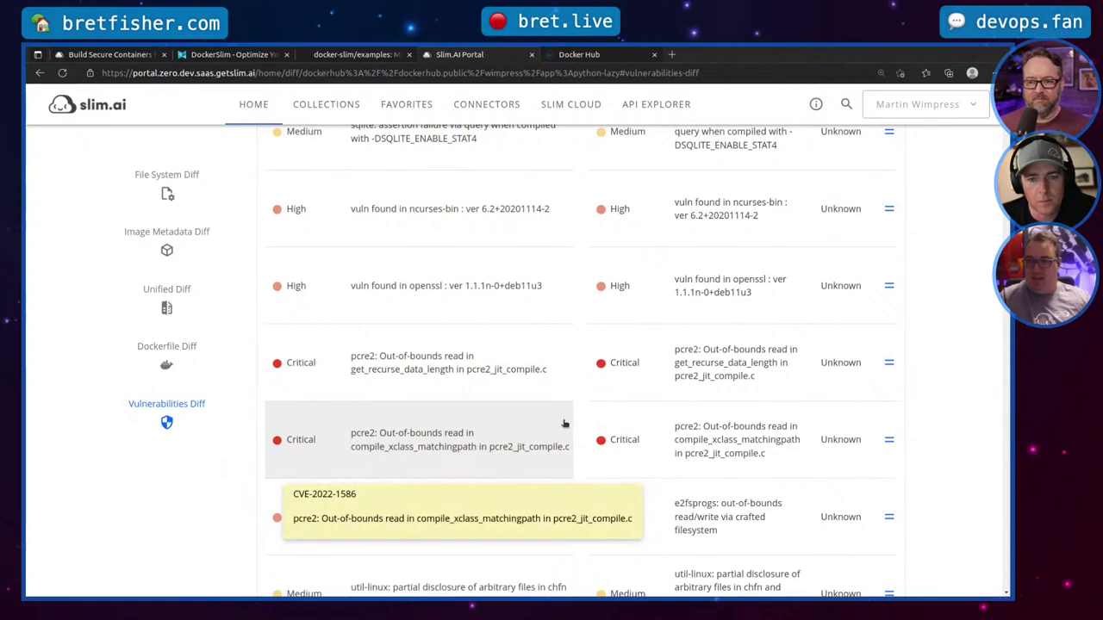
pyautogui.scroll(-2, 569, 429)
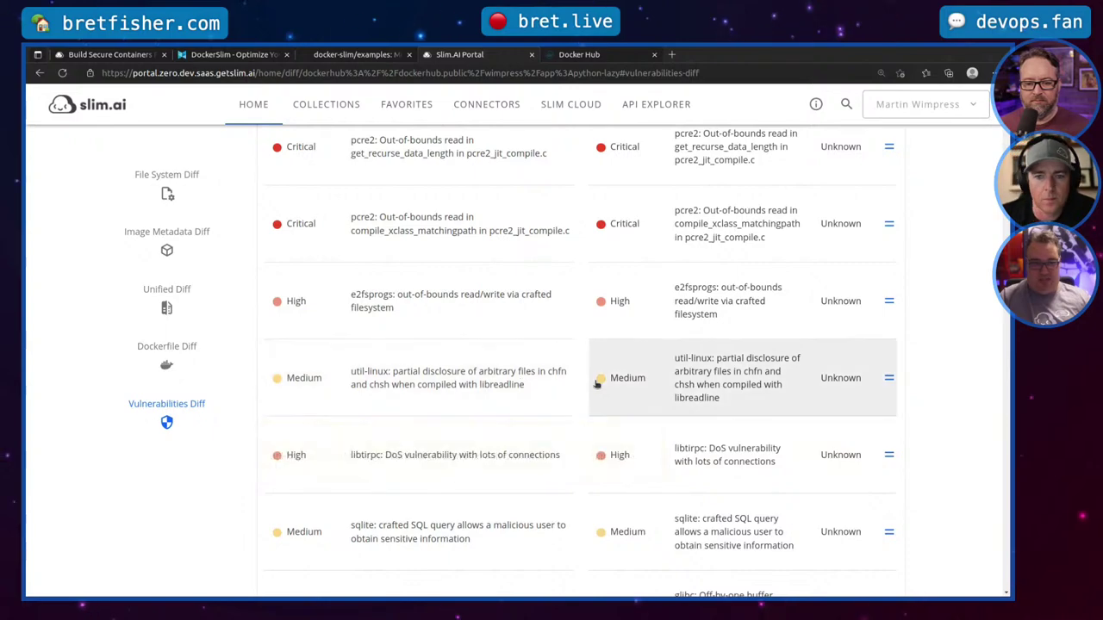
pyautogui.scroll(-5, 590, 387)
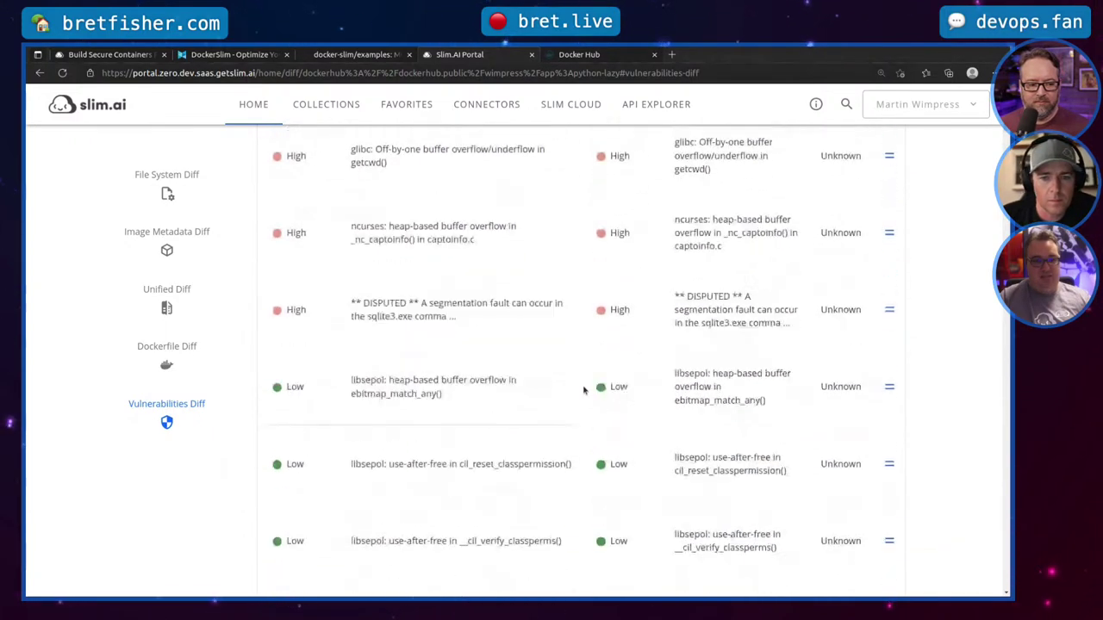
pyautogui.scroll(-7, 583, 390)
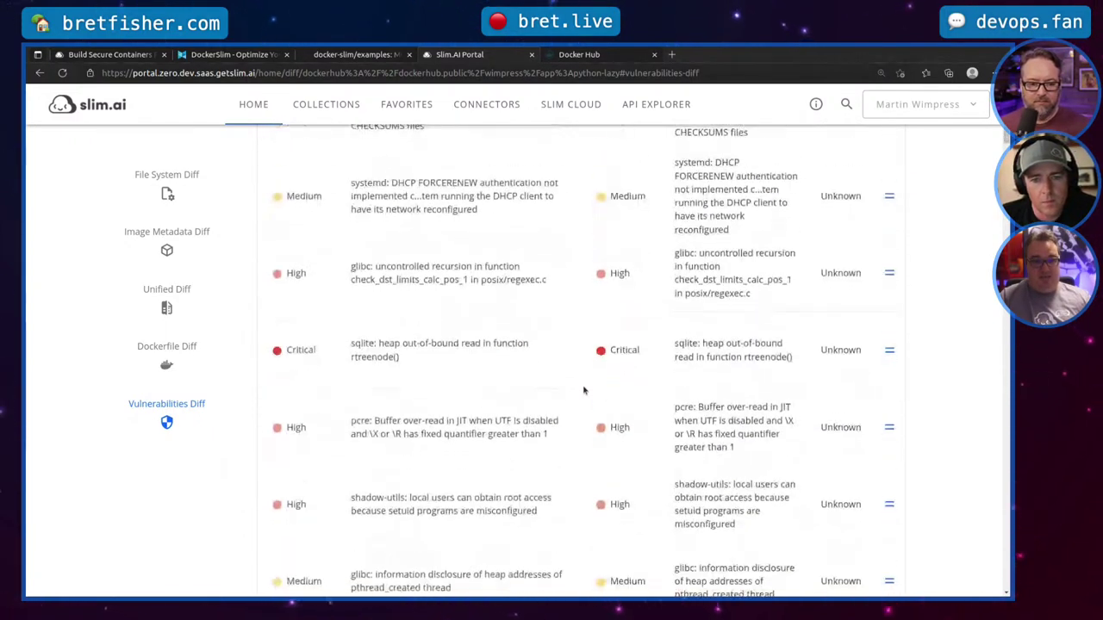
pyautogui.scroll(-10, 583, 390)
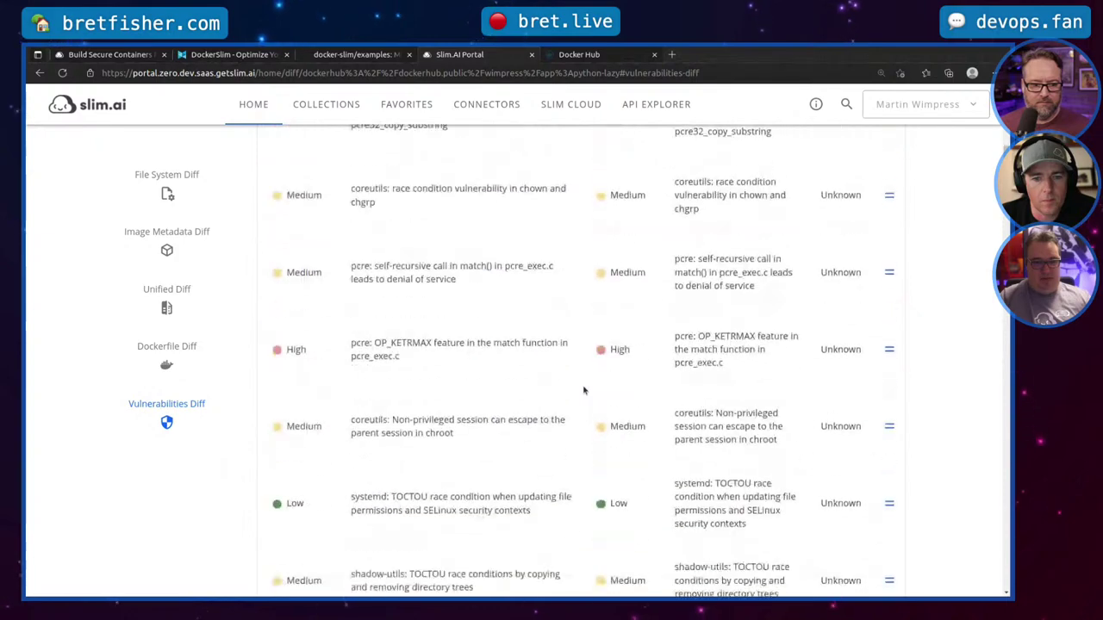
pyautogui.scroll(-10, 584, 391)
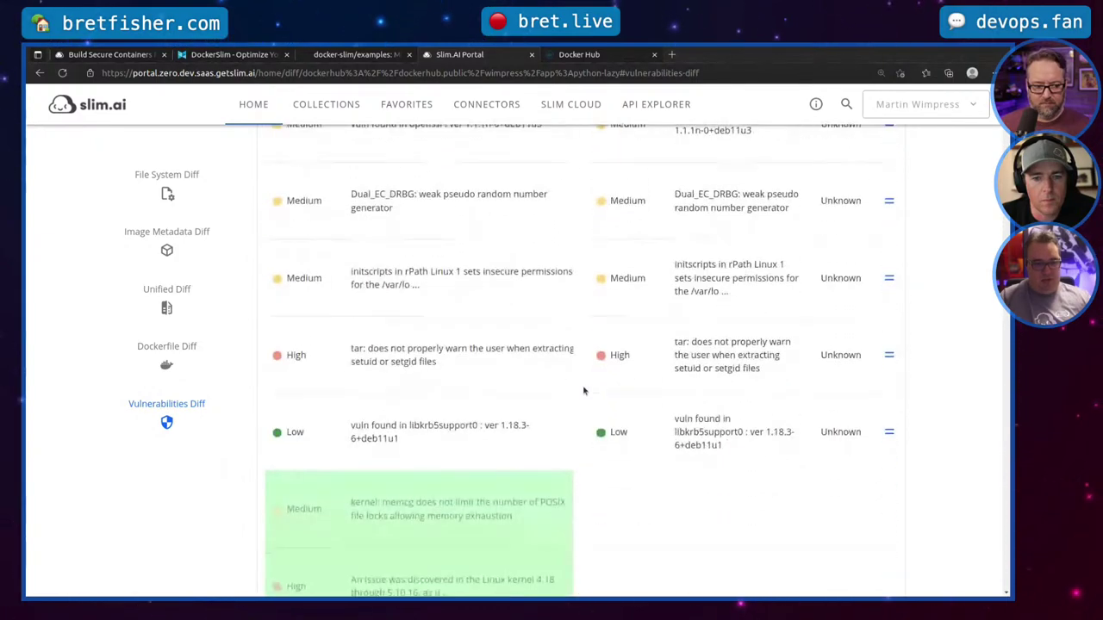
# Step: Examine the green-highlighted vulnerabilities listed only for python-lazy and return to the vulnerability comparison summary
pyautogui.scroll(-3, 583, 390)
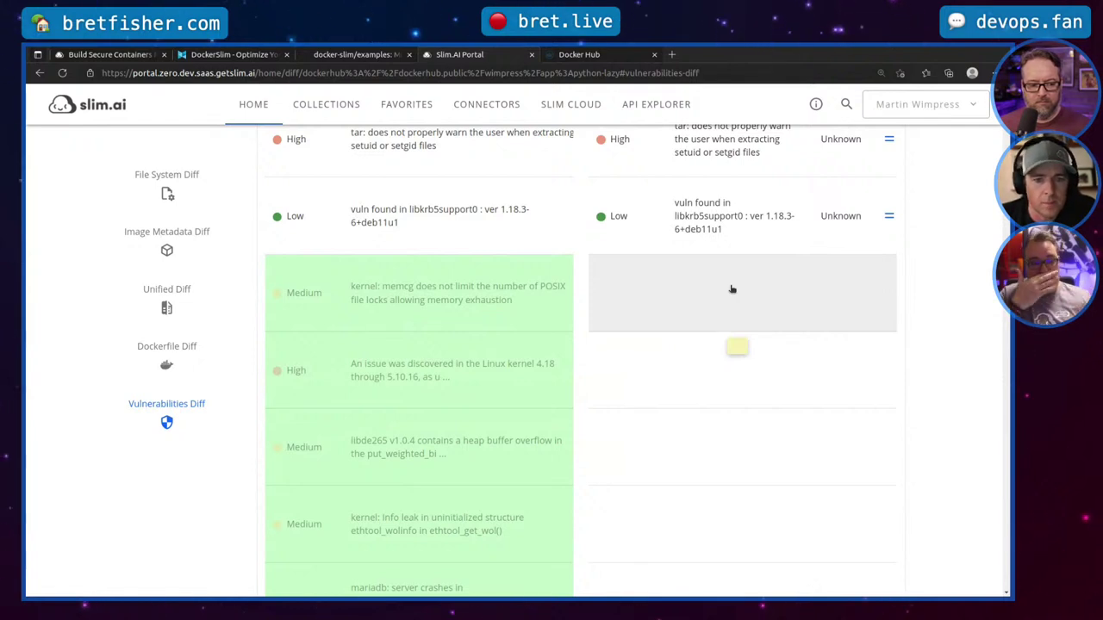
pyautogui.scroll(-2, 731, 289)
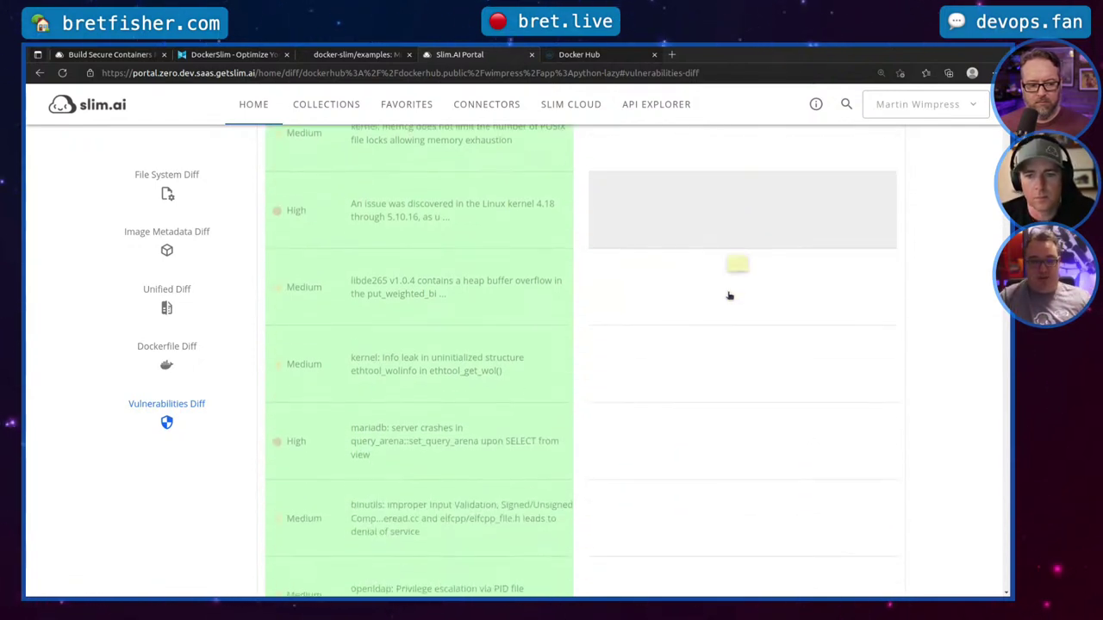
pyautogui.scroll(-7, 728, 295)
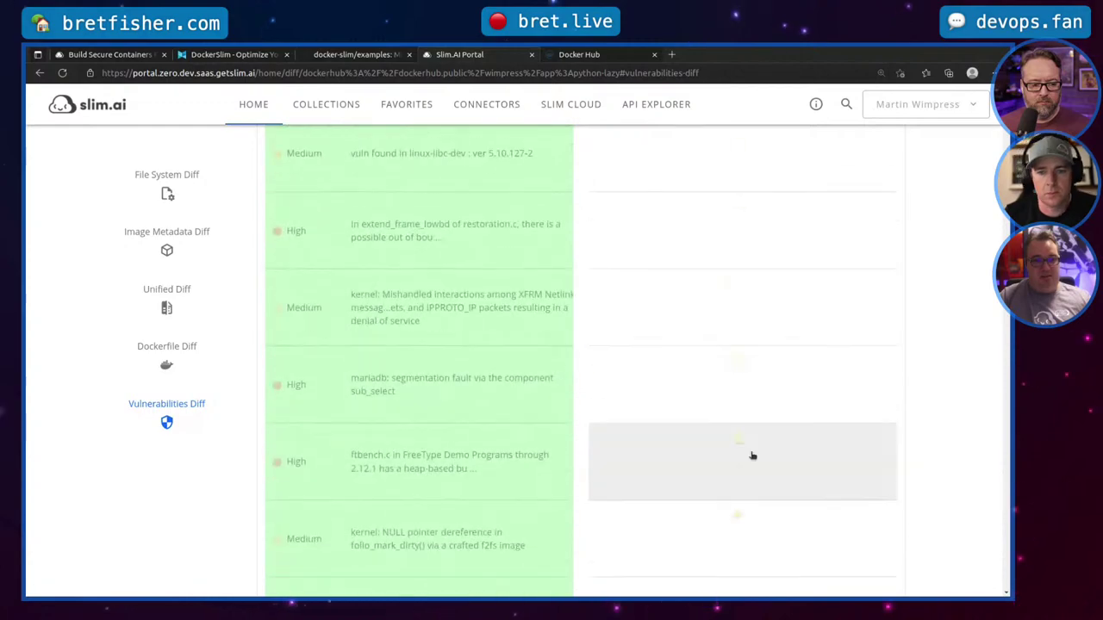
pyautogui.scroll(8, 752, 455)
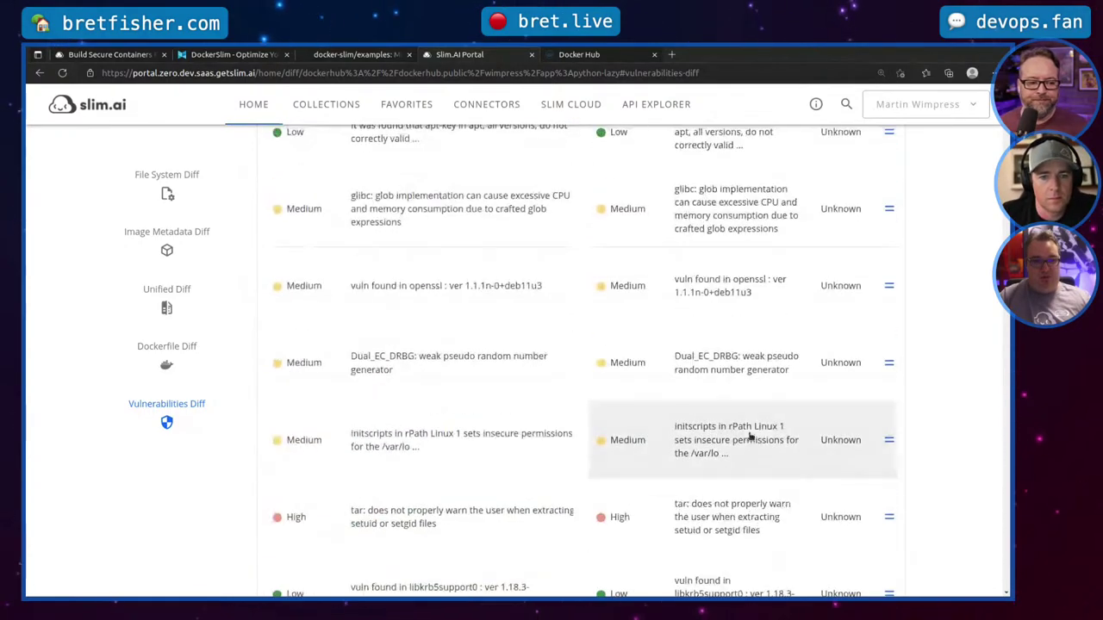
pyautogui.scroll(12, 751, 437)
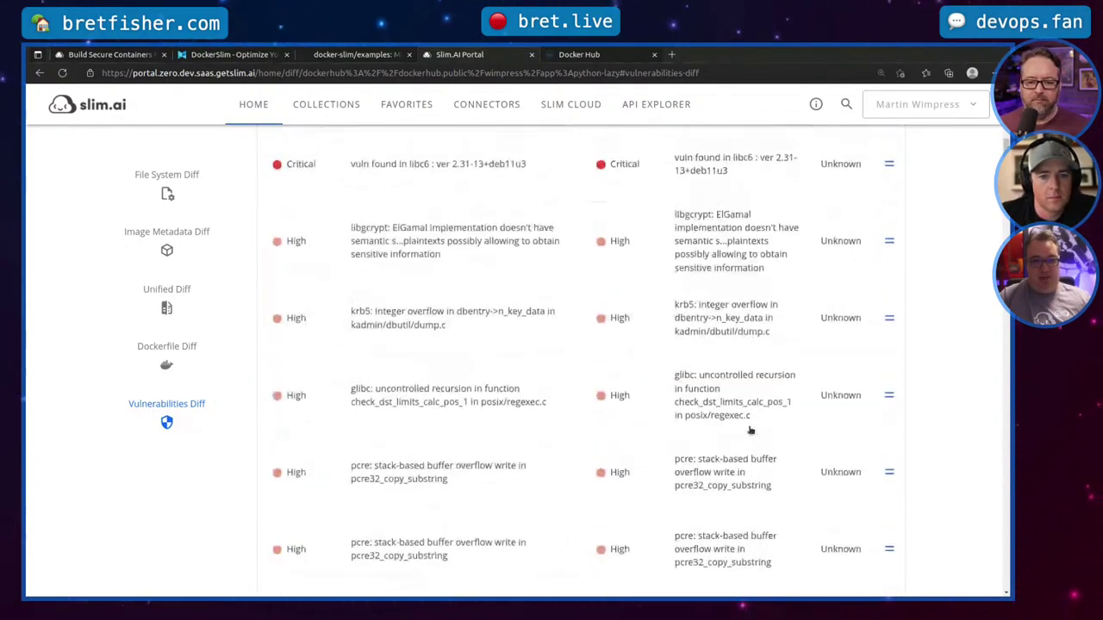
pyautogui.scroll(15, 750, 430)
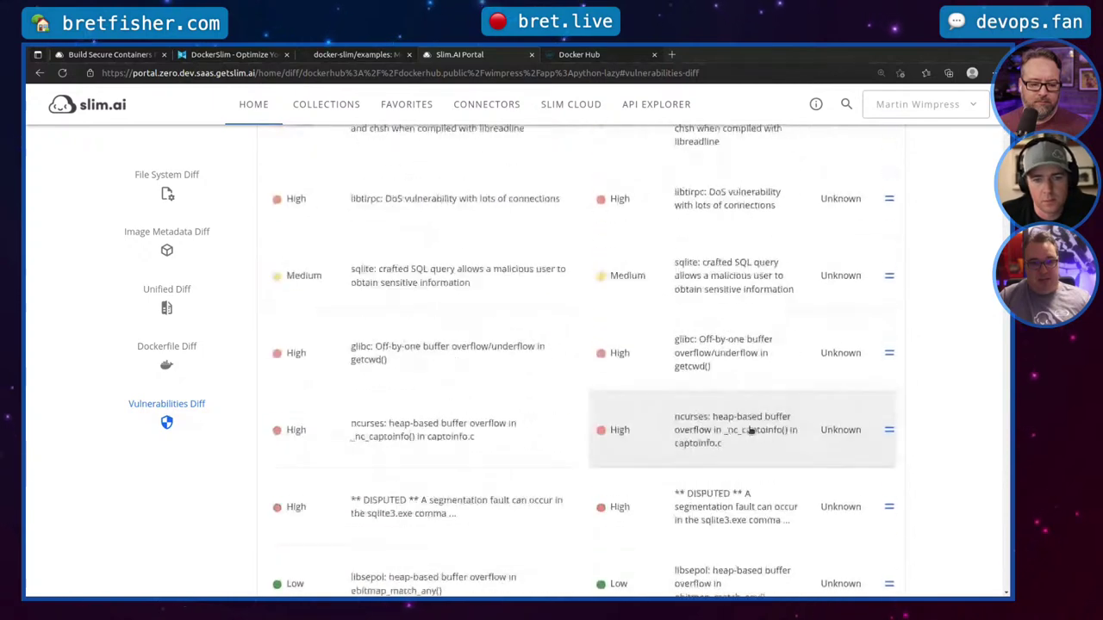
pyautogui.scroll(10, 751, 430)
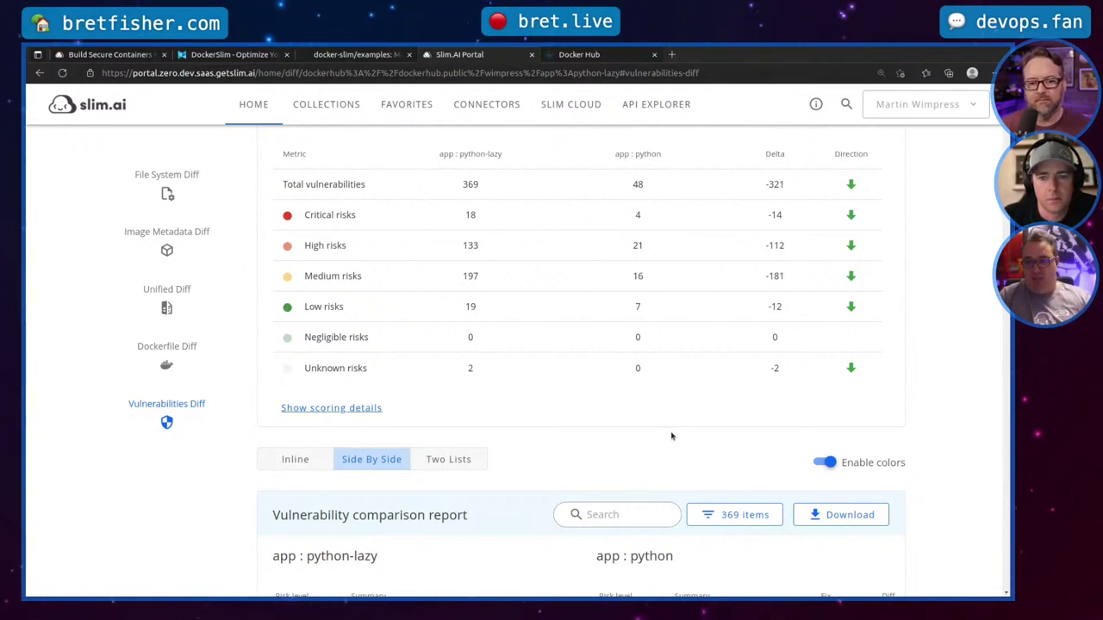
# Step: Check the CVE identifiers of the two critical pcre2 out-of-bounds read vulnerabilities in the python image
pyautogui.scroll(-2, 653, 433)
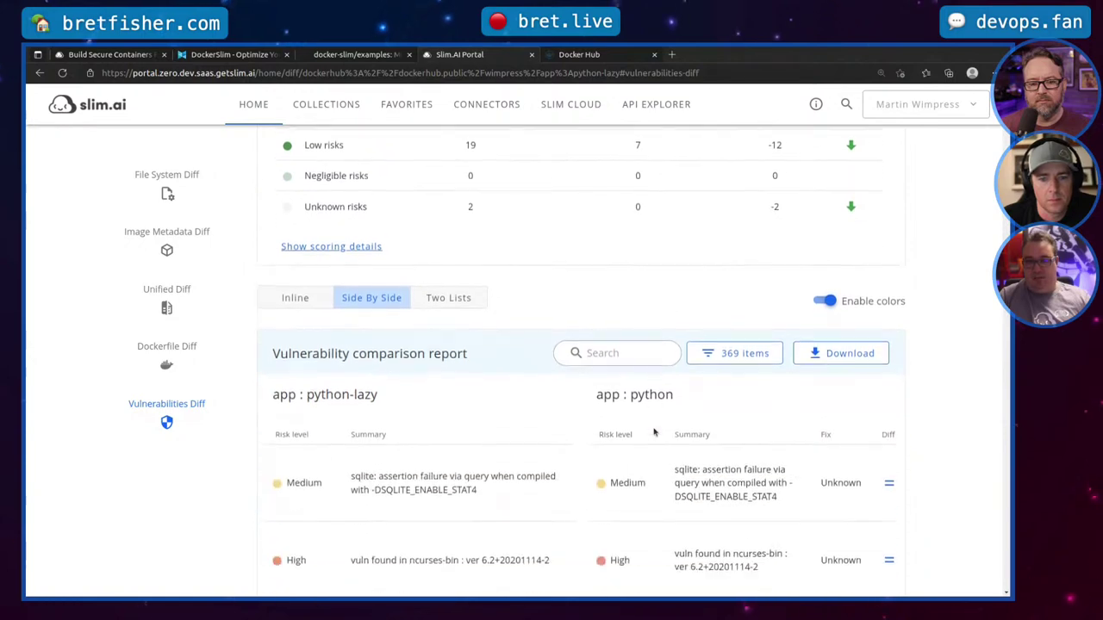
pyautogui.scroll(-4, 665, 418)
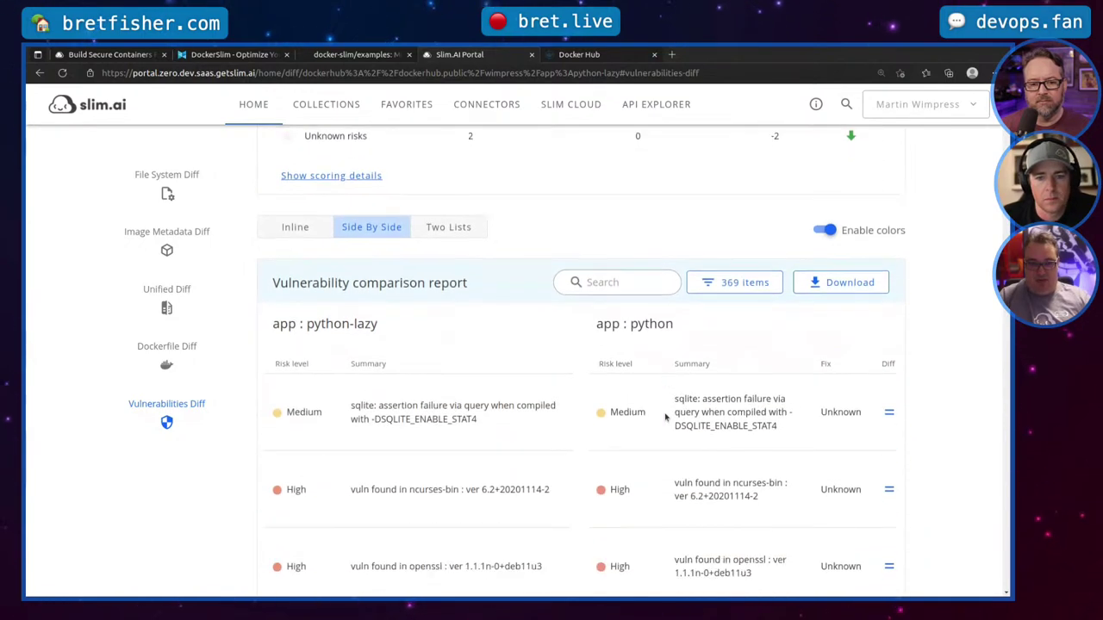
pyautogui.moveTo(751, 437)
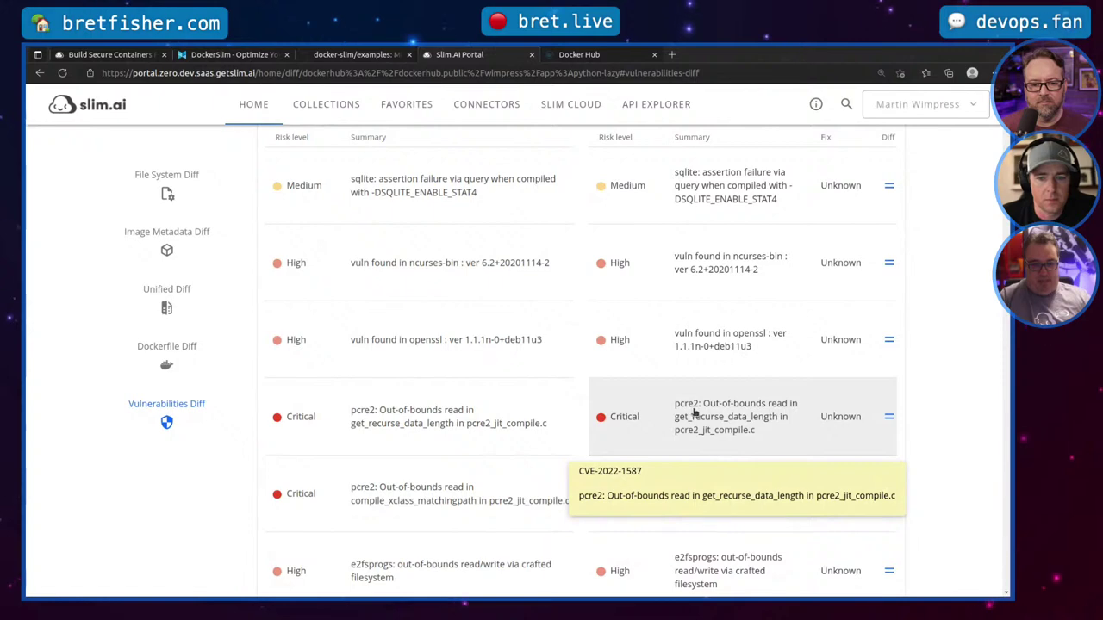
pyautogui.moveTo(731, 491)
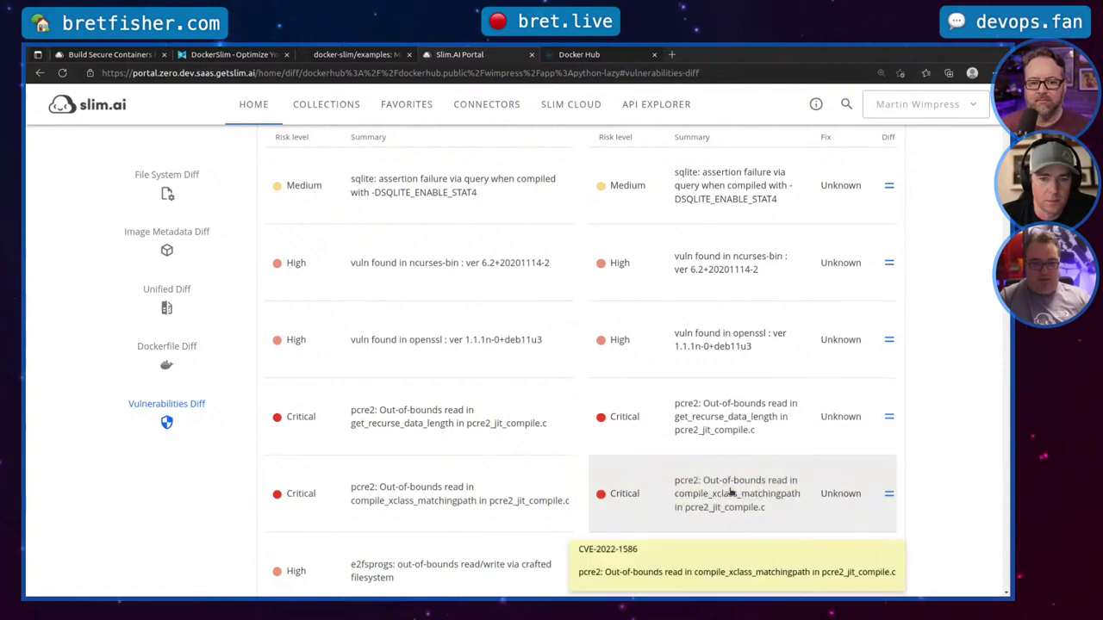
pyautogui.moveTo(679, 434)
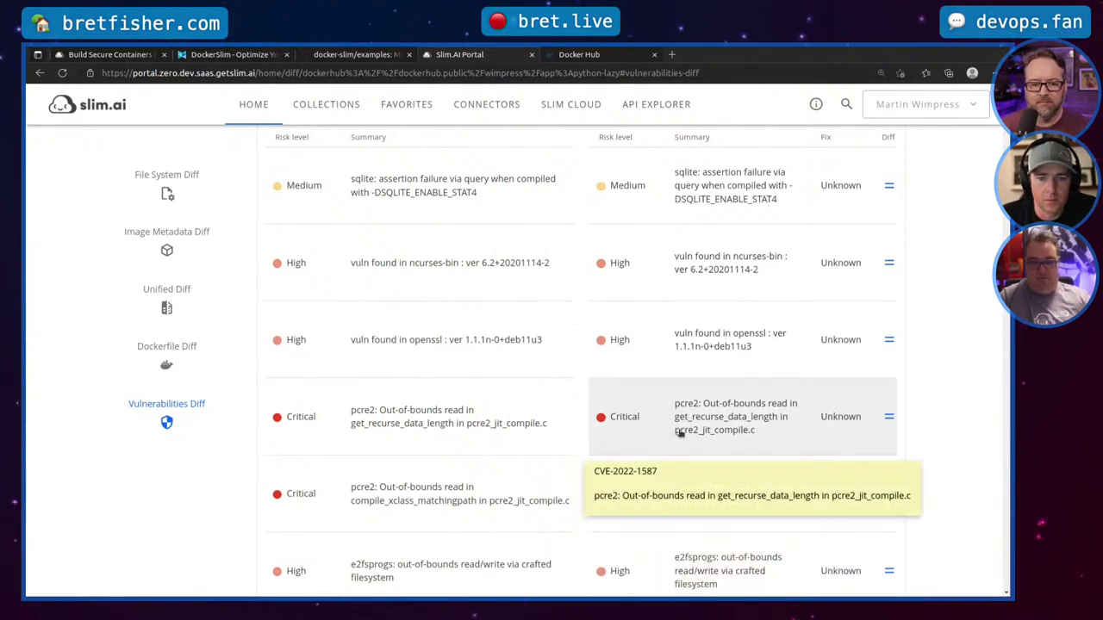
# Step: Leave the comparison and open the details of the wimpress/app python image from the favorites
pyautogui.scroll(10, 681, 431)
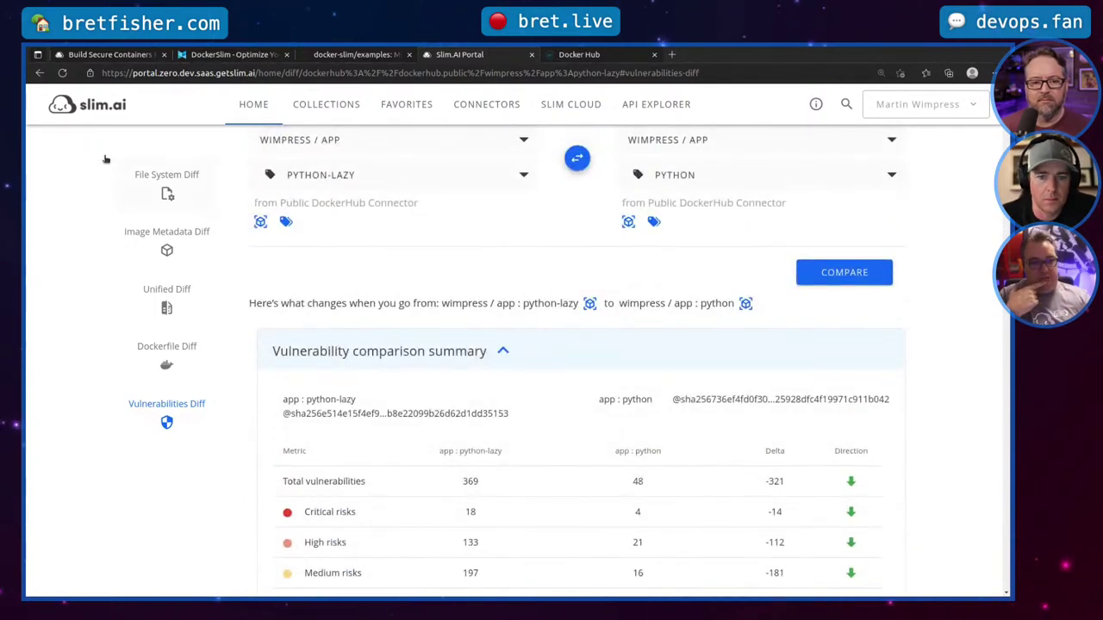
pyautogui.scroll(2, 396, 198)
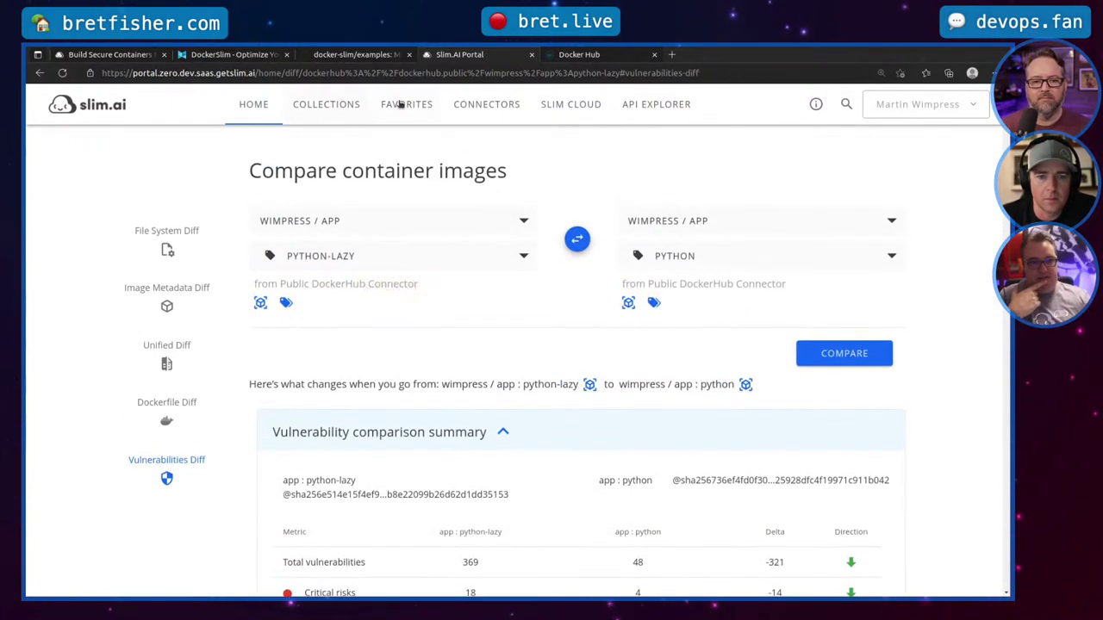
pyautogui.click(405, 104)
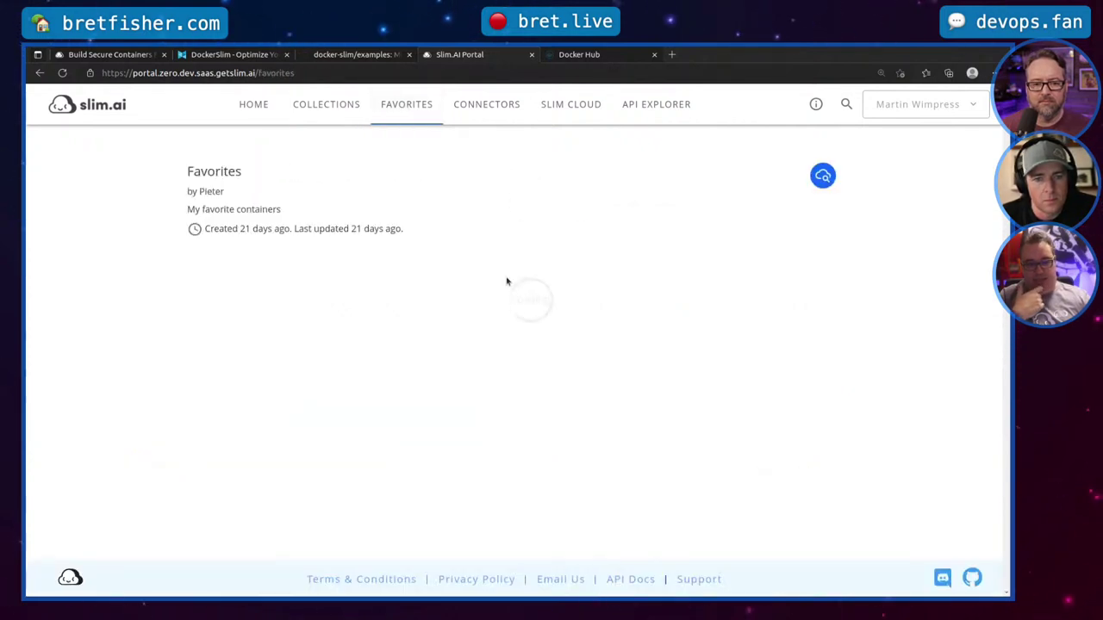
pyautogui.scroll(-3, 371, 403)
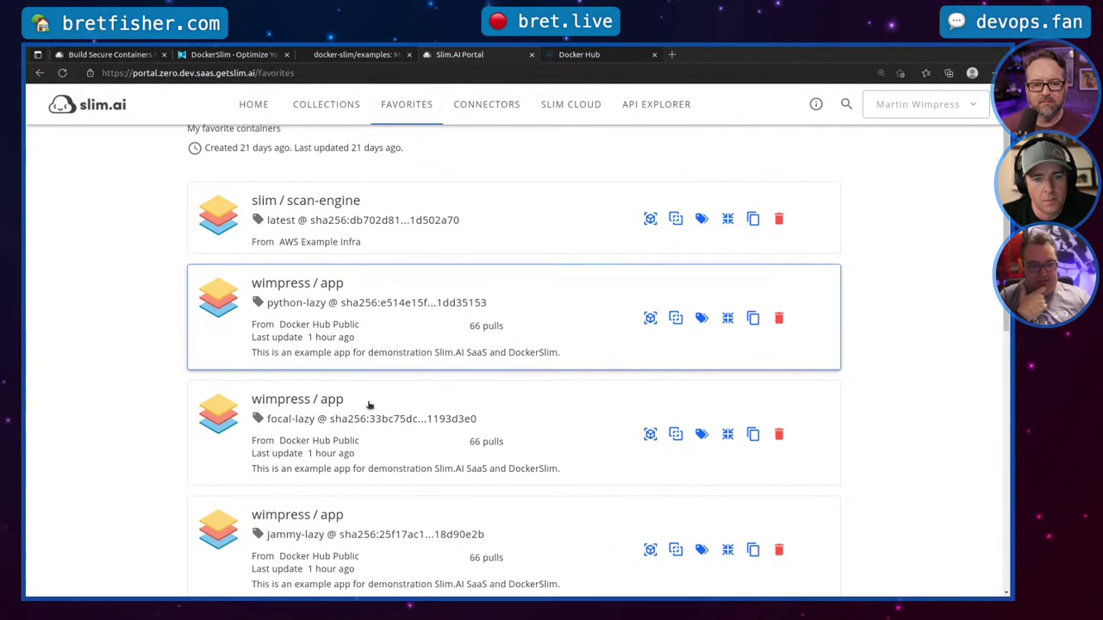
pyautogui.scroll(-3, 375, 445)
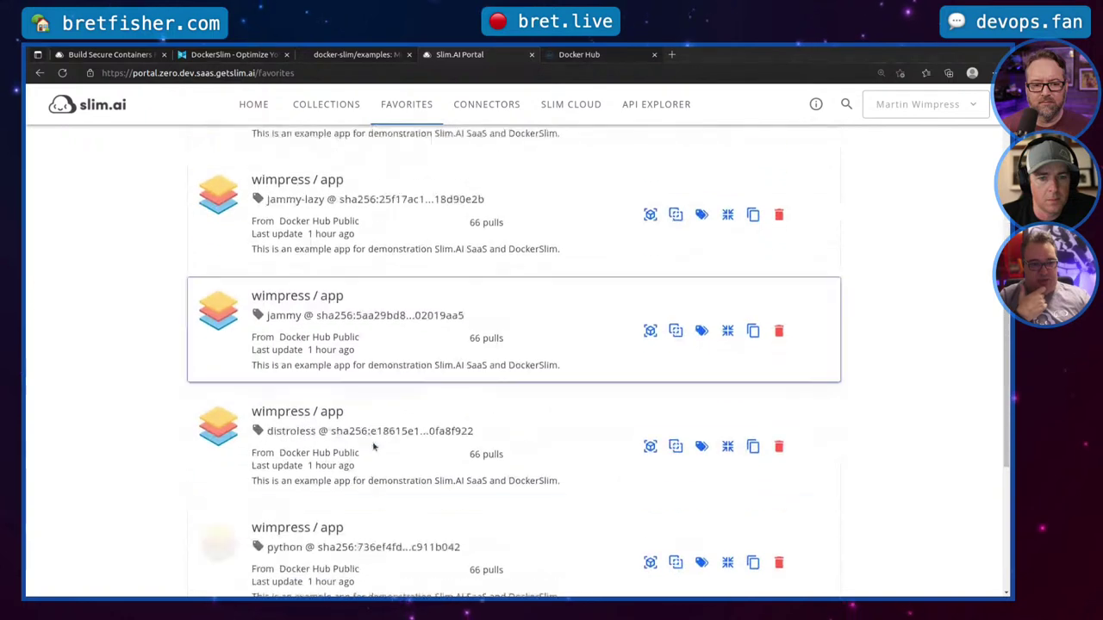
pyautogui.click(364, 419)
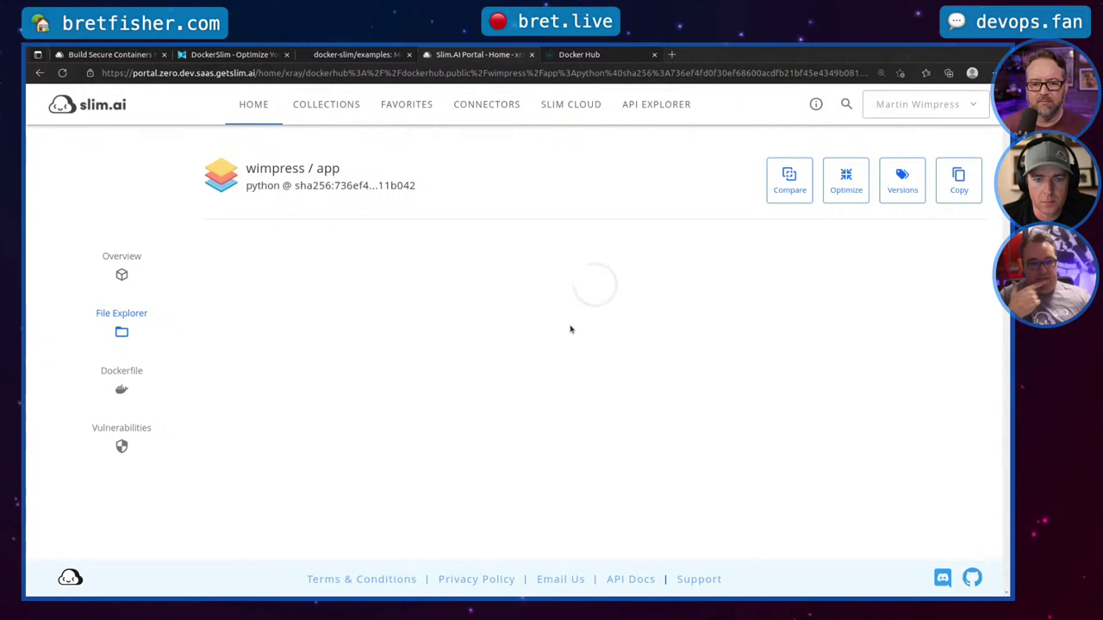
# Step: Search the python image's files across all layers for *pcre* and look through the matching files
pyautogui.click(578, 448)
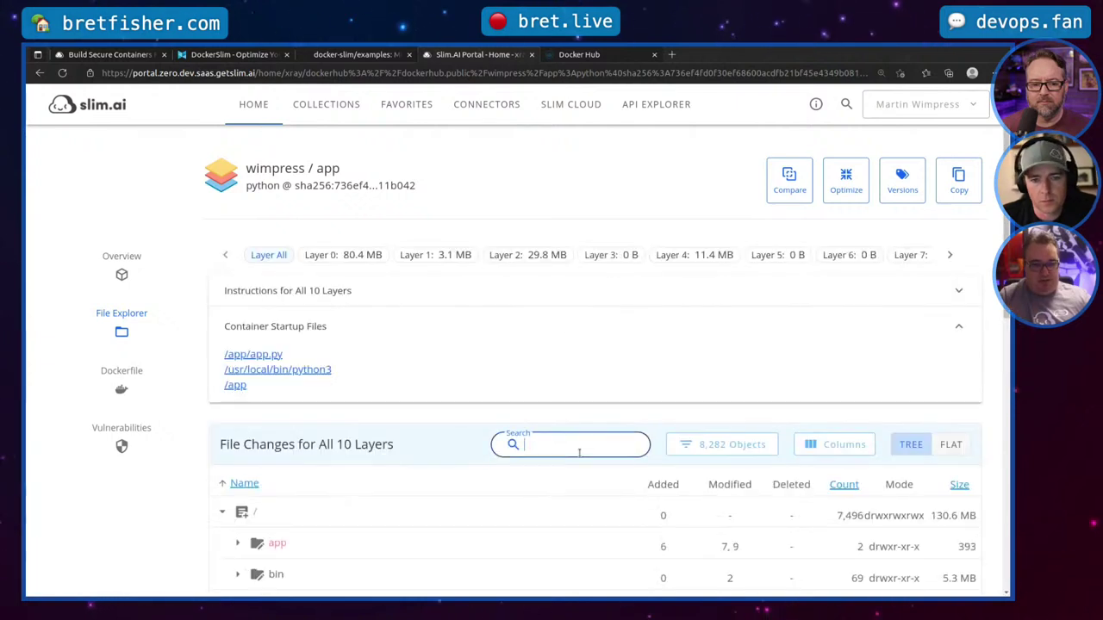
pyautogui.write('*')
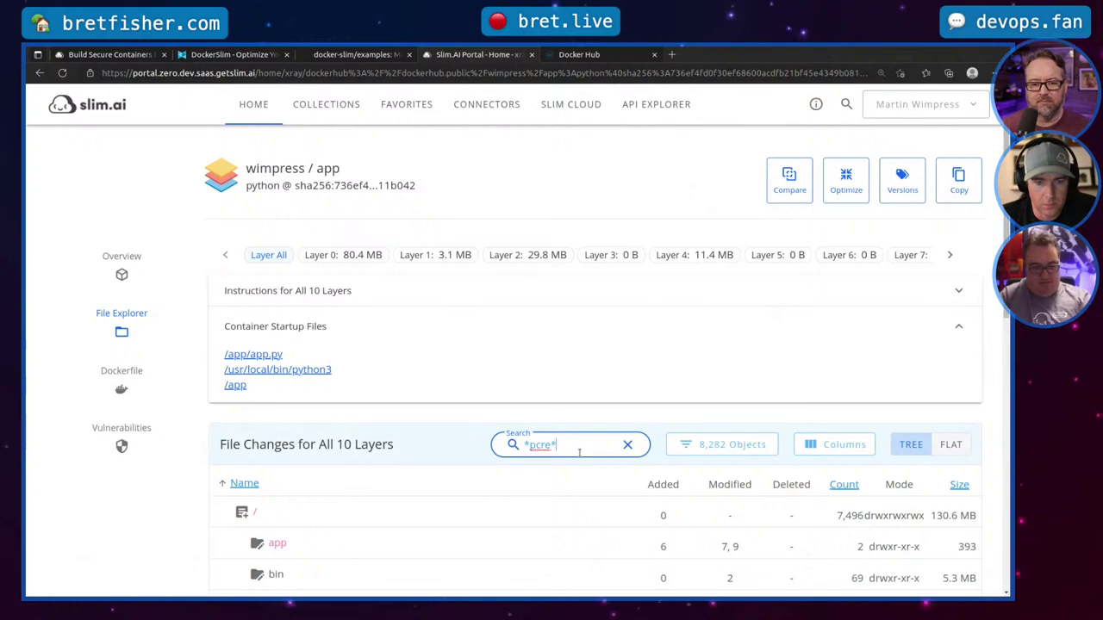
pyautogui.write('pcre*')
pyautogui.scroll(-3, 620, 332)
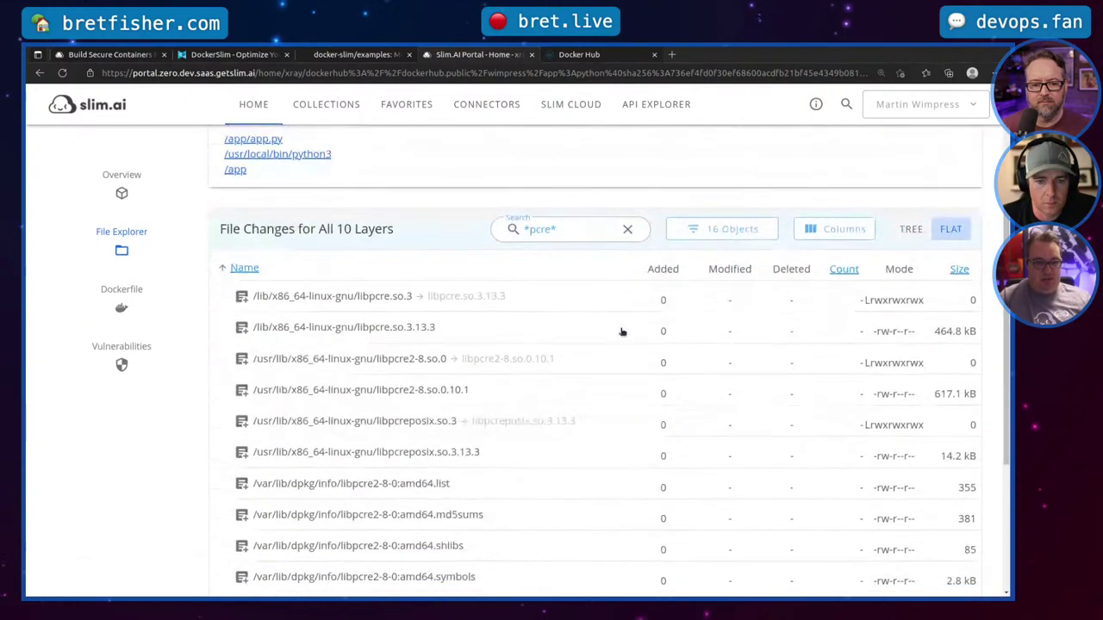
pyautogui.scroll(-1, 622, 331)
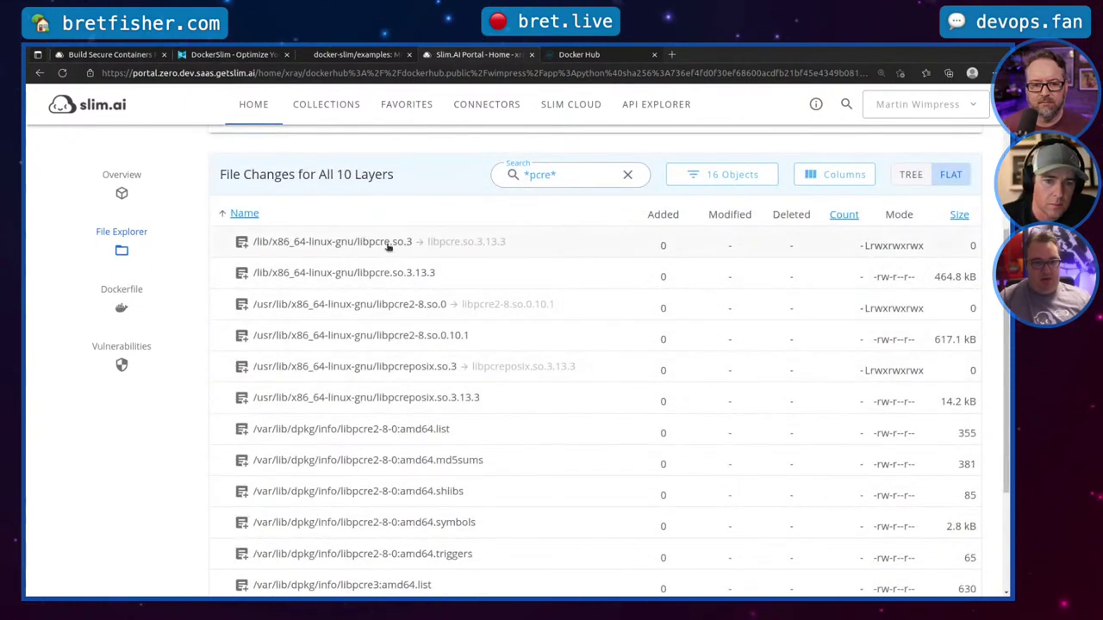
pyautogui.scroll(-2, 401, 394)
pyautogui.scroll(-1, 385, 429)
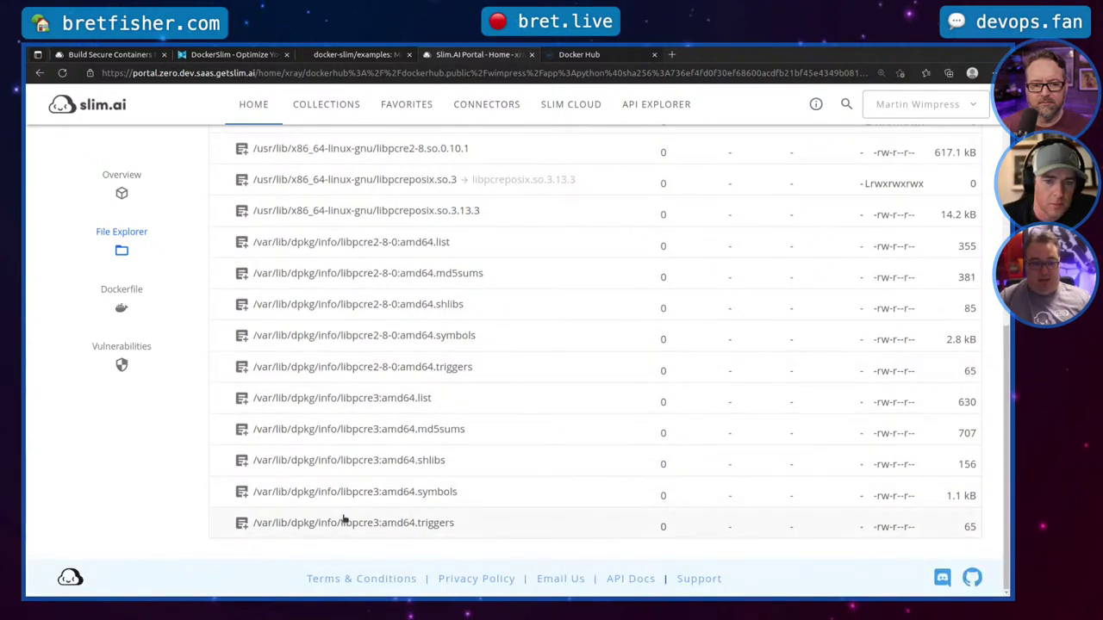
pyautogui.scroll(5, 347, 460)
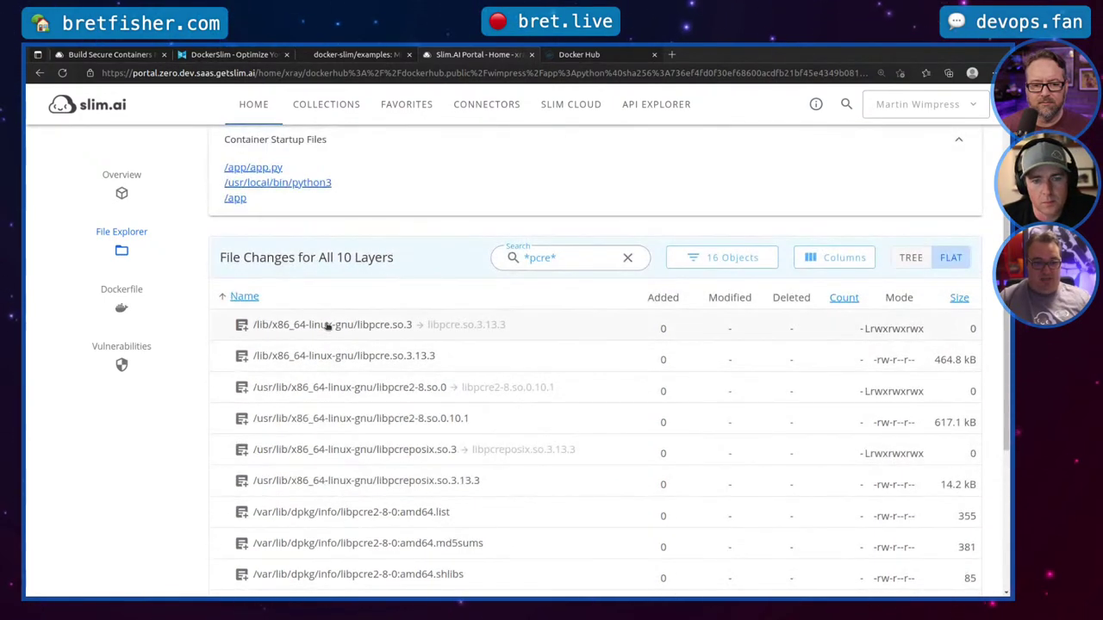
pyautogui.scroll(-3, 350, 386)
pyautogui.scroll(-2, 357, 349)
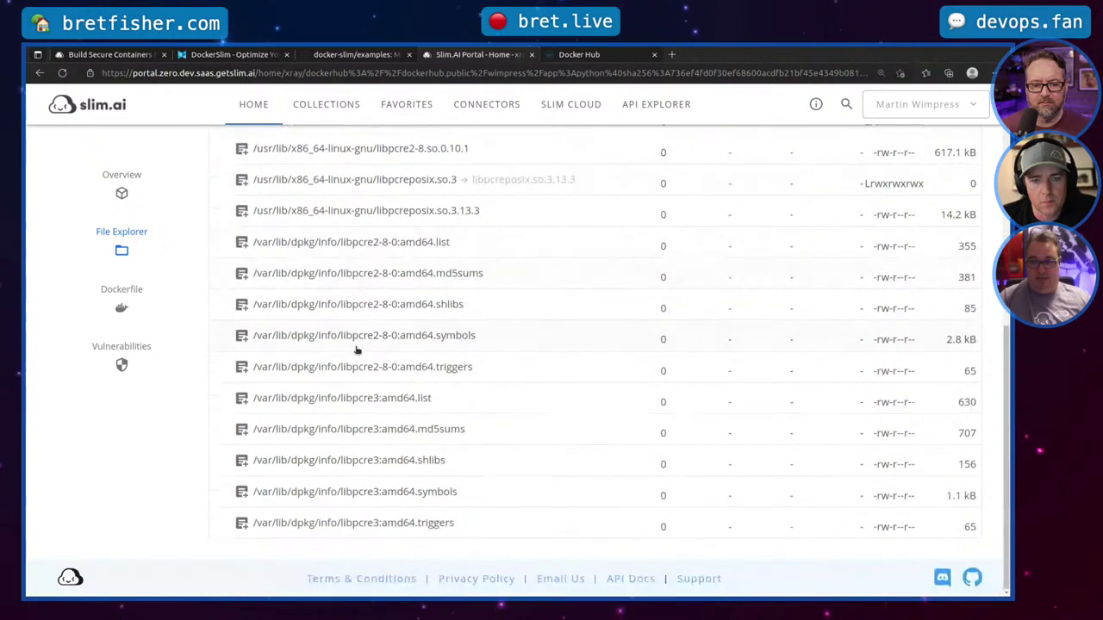
pyautogui.scroll(8, 357, 349)
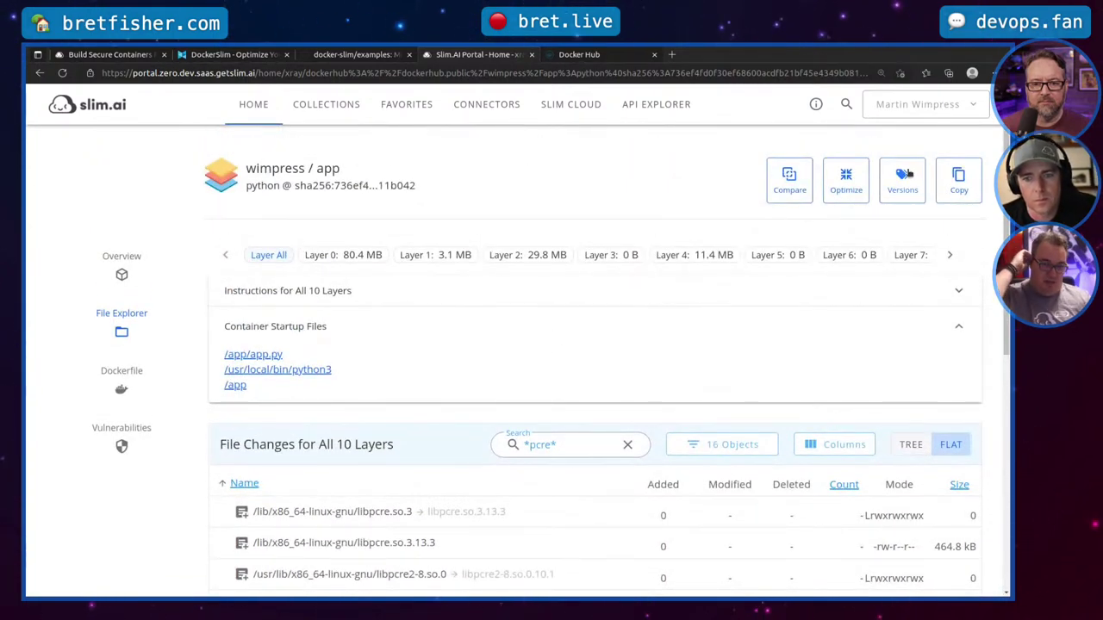
# Step: Begin optimizing the python image, saving it to Slim Cloud under namespace wimpress, name app and tag python-slim
pyautogui.click(847, 184)
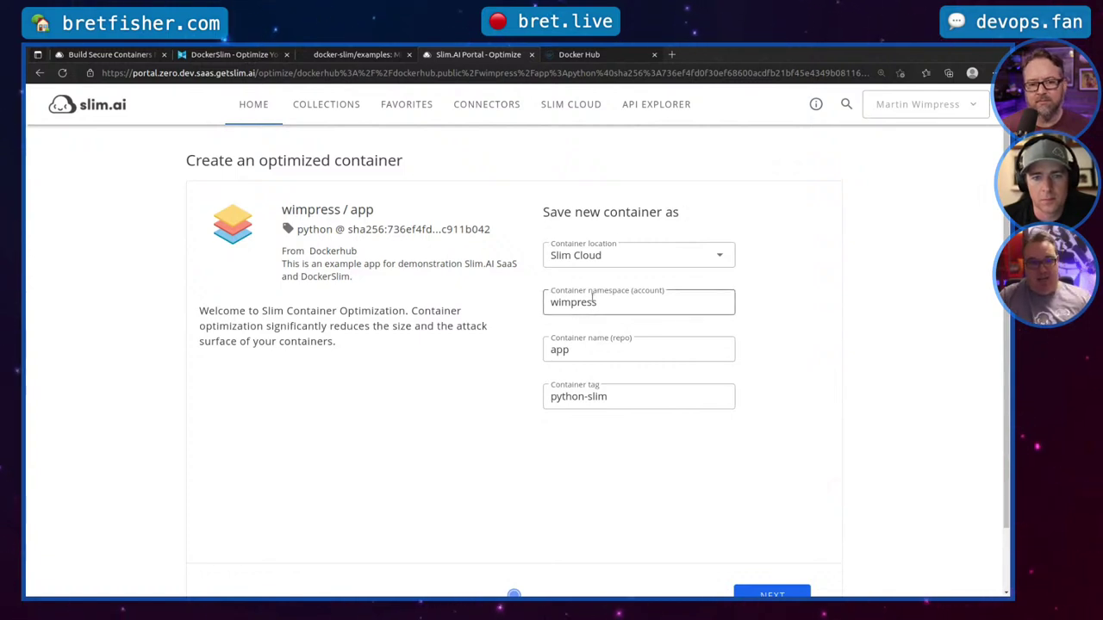
pyautogui.click(621, 262)
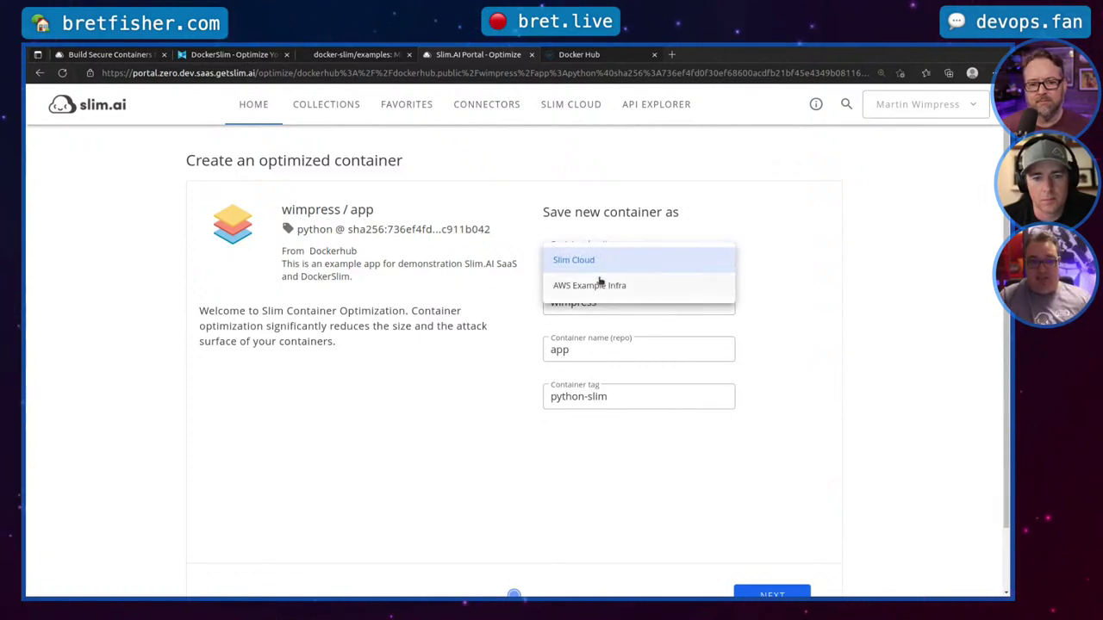
pyautogui.click(590, 263)
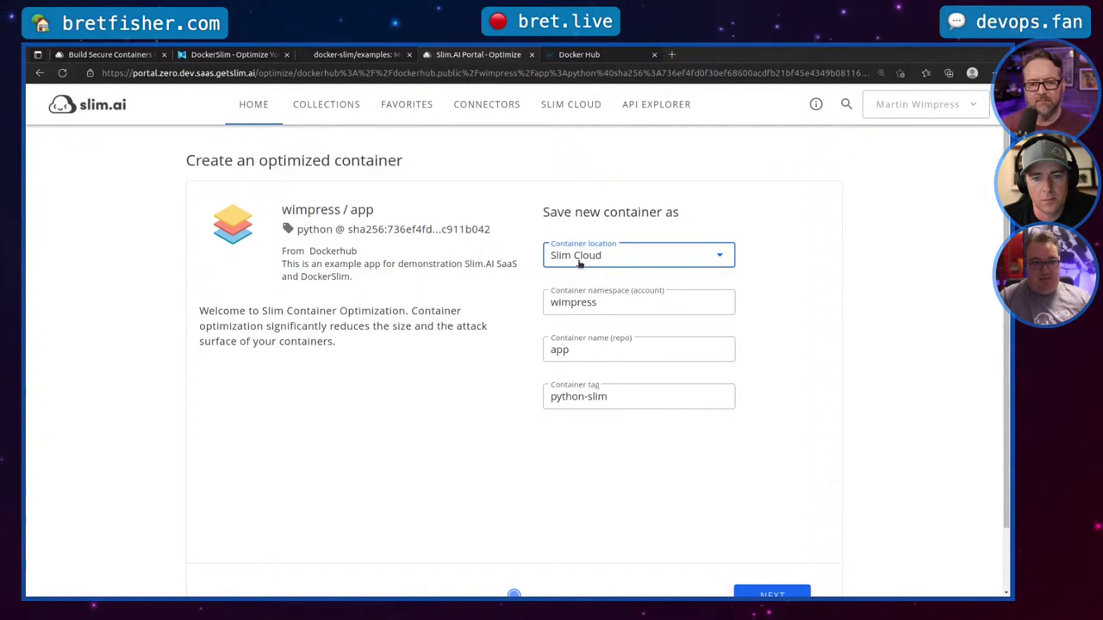
pyautogui.click(578, 263)
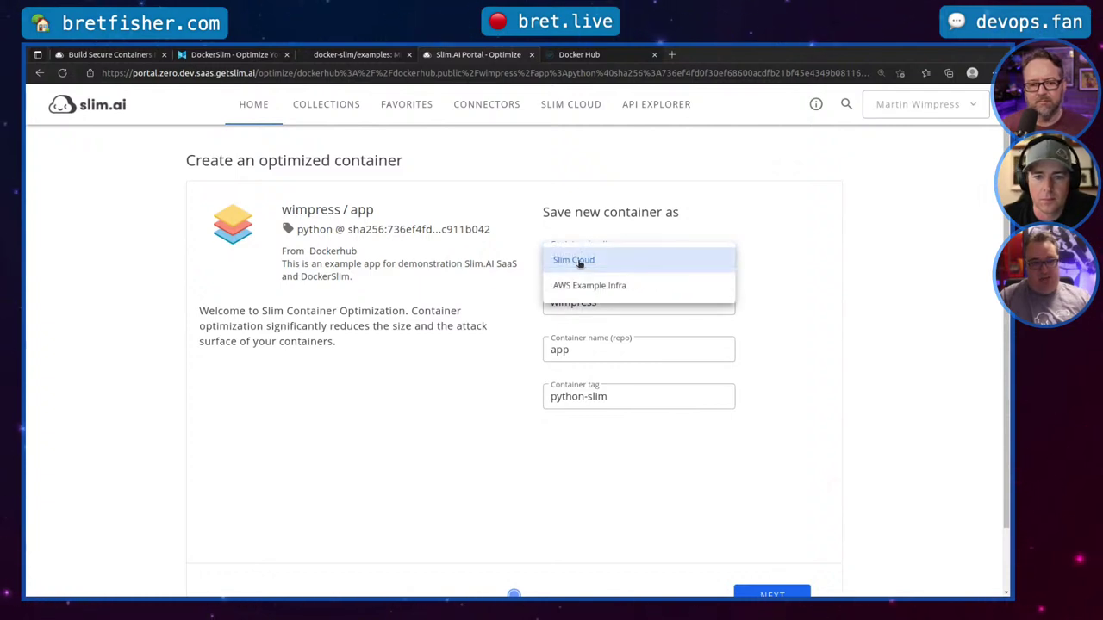
pyautogui.click(579, 262)
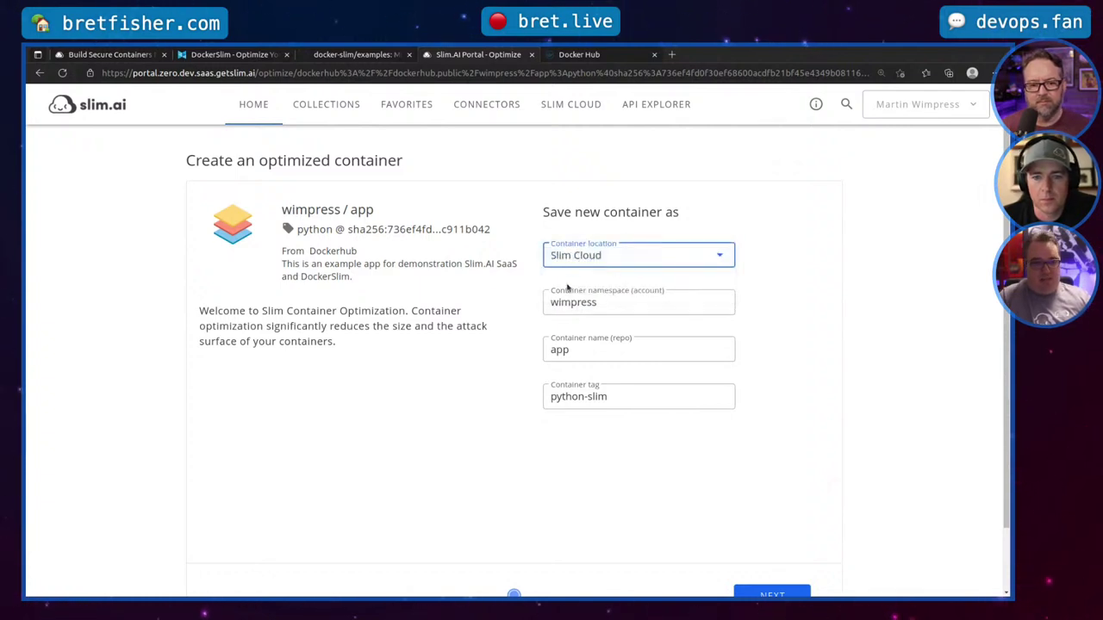
pyautogui.click(607, 304)
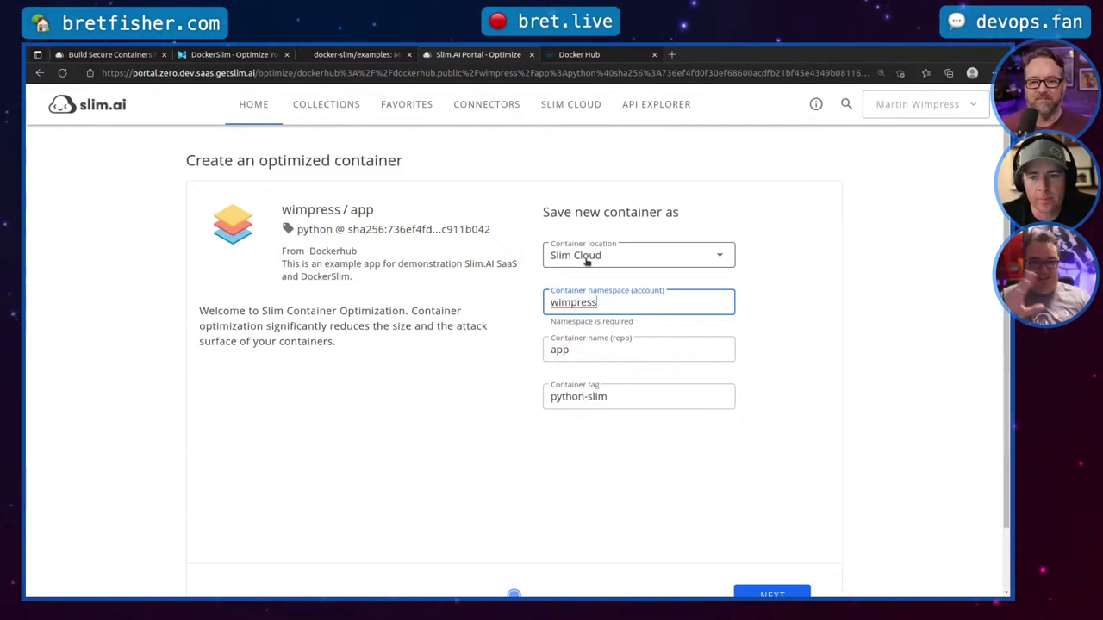
pyautogui.scroll(-2, 590, 422)
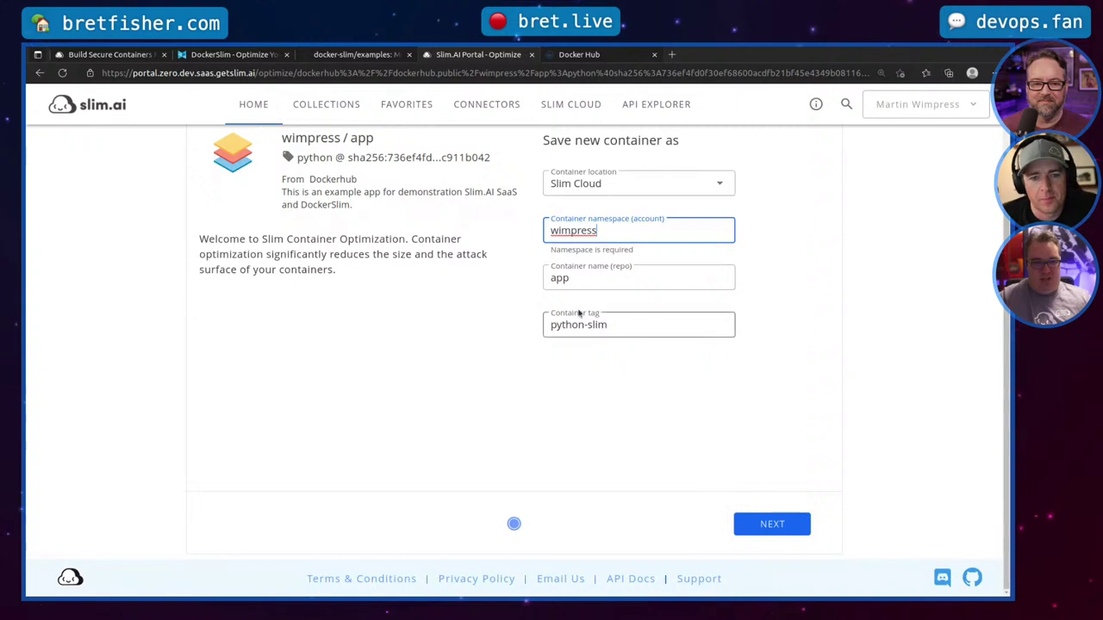
pyautogui.click(621, 325)
pyautogui.hotkey('ctrl', 'a')
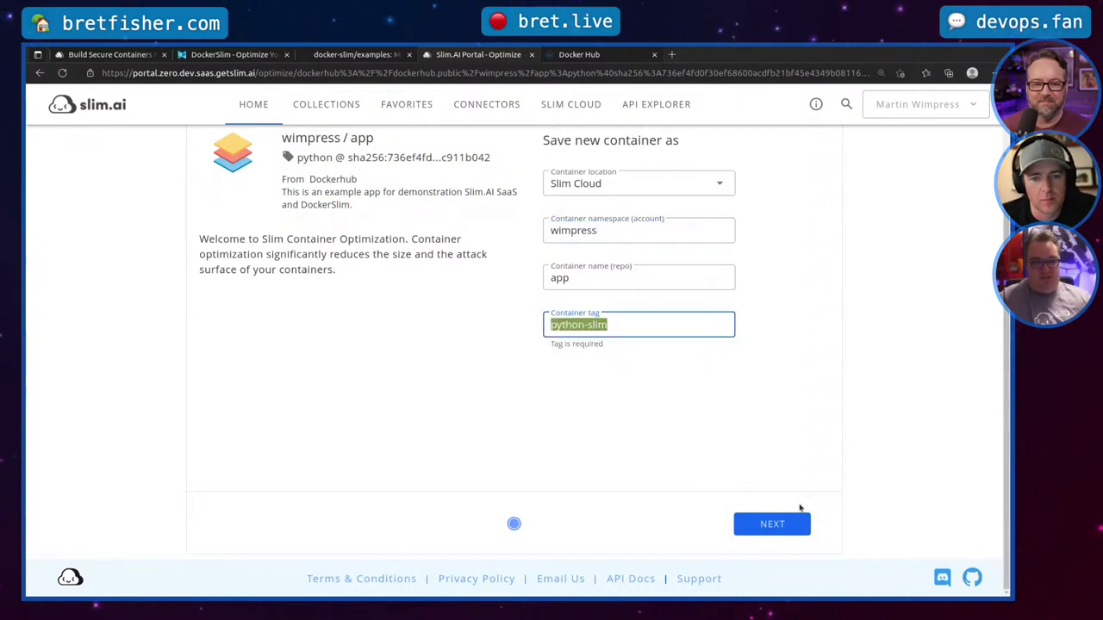
pyautogui.click(771, 524)
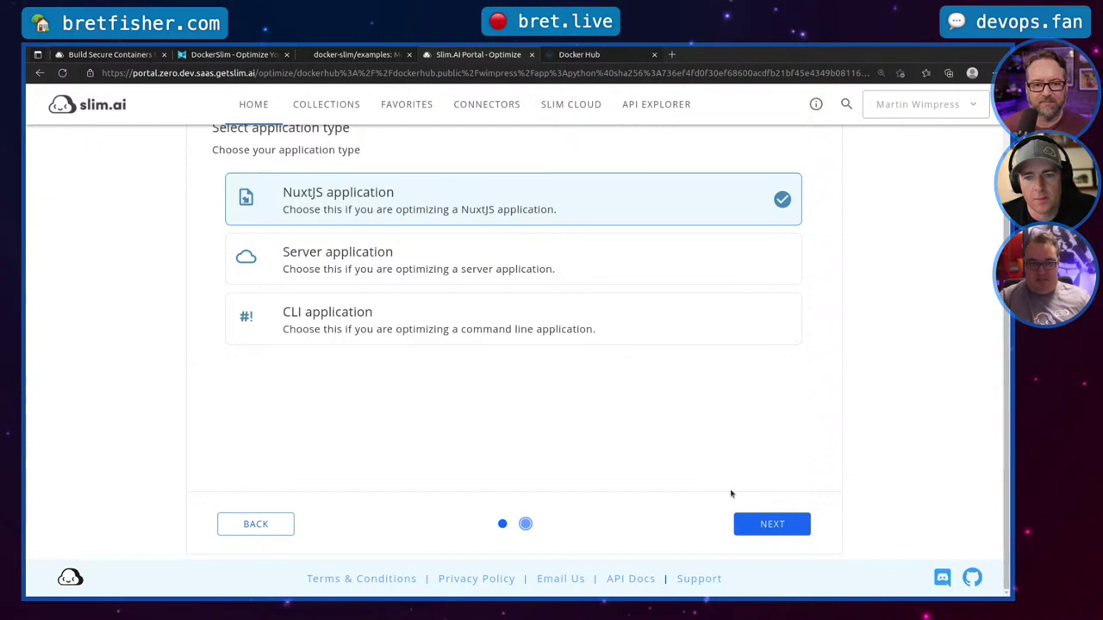
# Step: Choose the server application type and continue without marking extra files or folders for inclusion
pyautogui.click(694, 267)
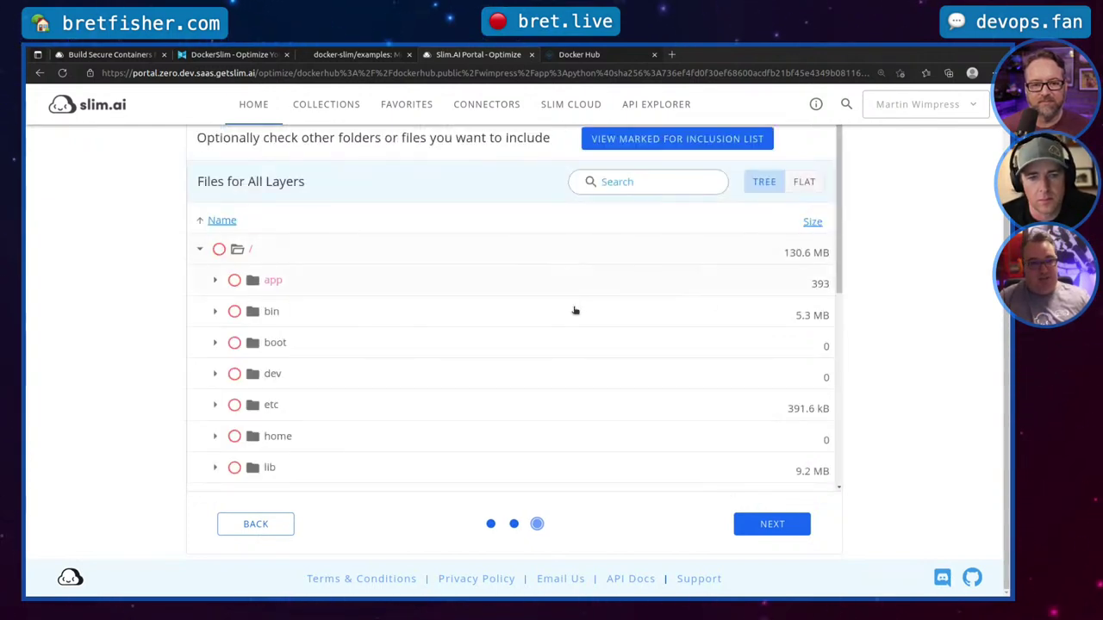
pyautogui.scroll(1, 467, 327)
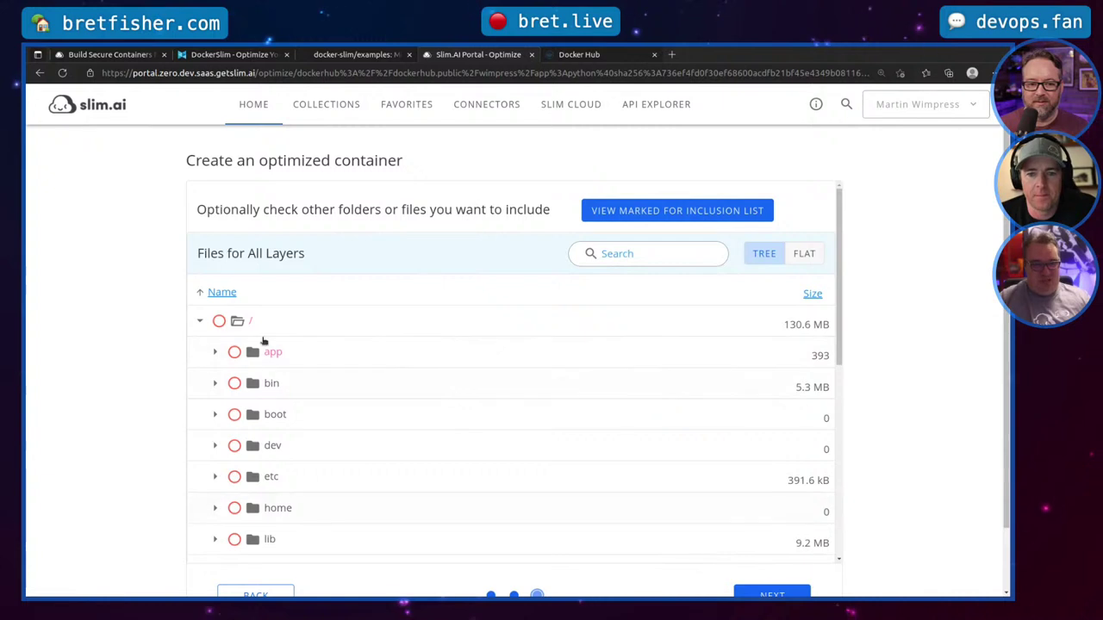
pyautogui.scroll(-2, 495, 365)
pyautogui.scroll(-1, 758, 517)
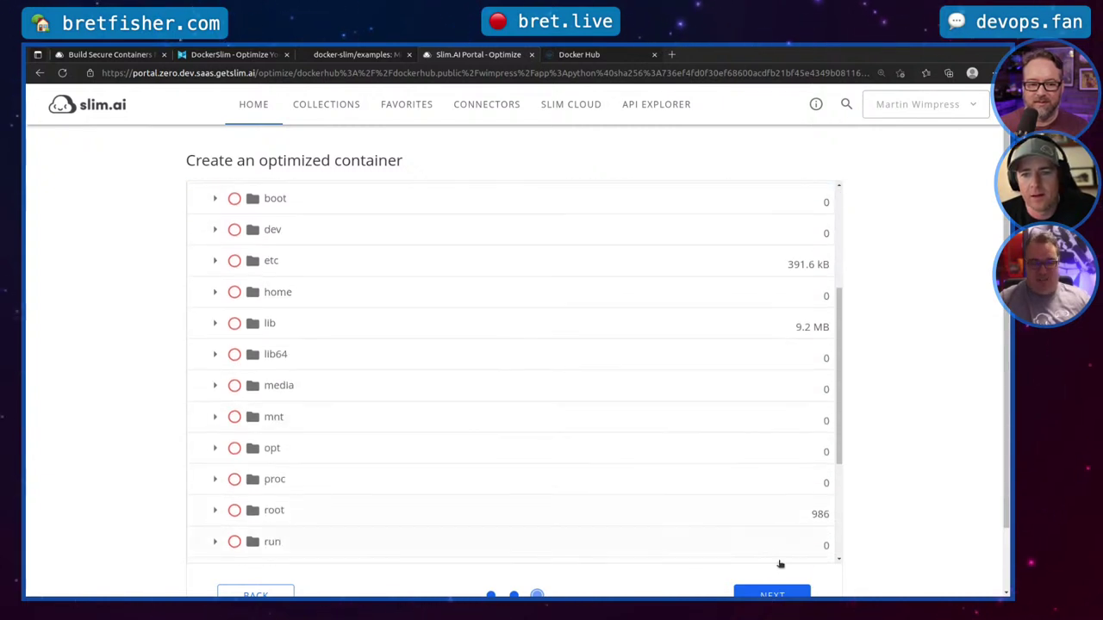
pyautogui.scroll(-2, 948, 496)
pyautogui.click(770, 523)
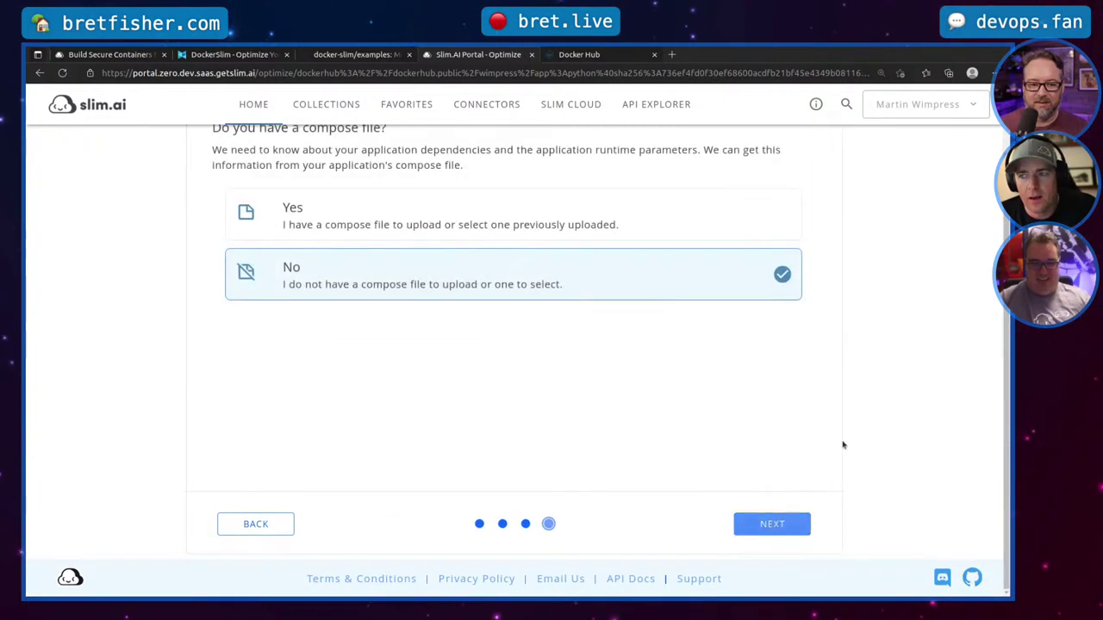
# Step: Continue without a compose file, keep the existing environment variables and exposed port 8008/tcp, and start creating the optimized container
pyautogui.scroll(1, 589, 373)
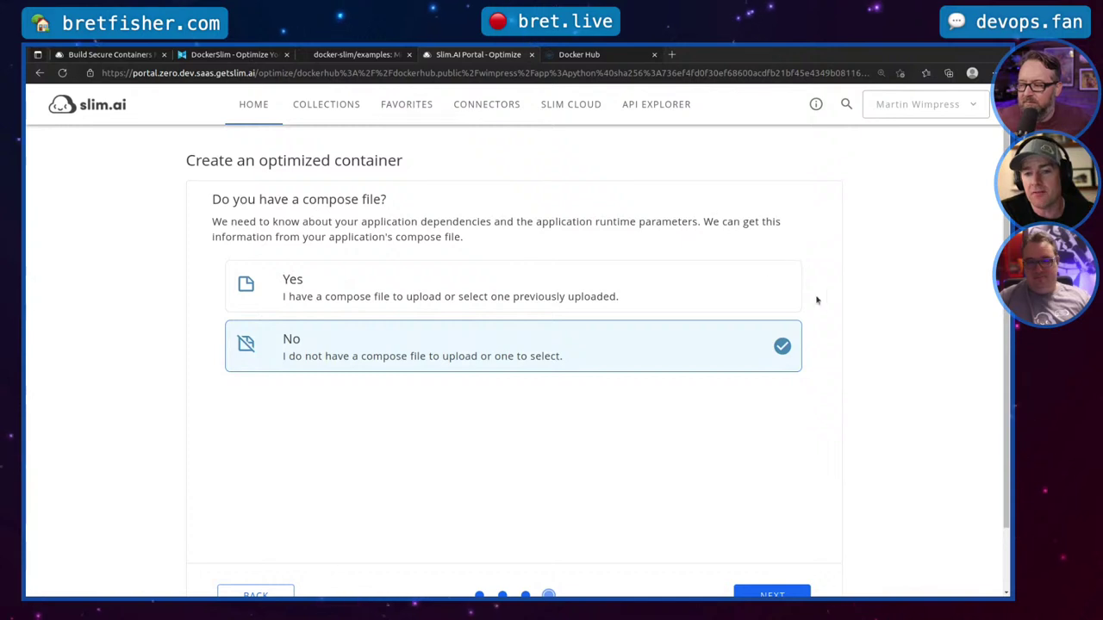
pyautogui.scroll(-1, 880, 388)
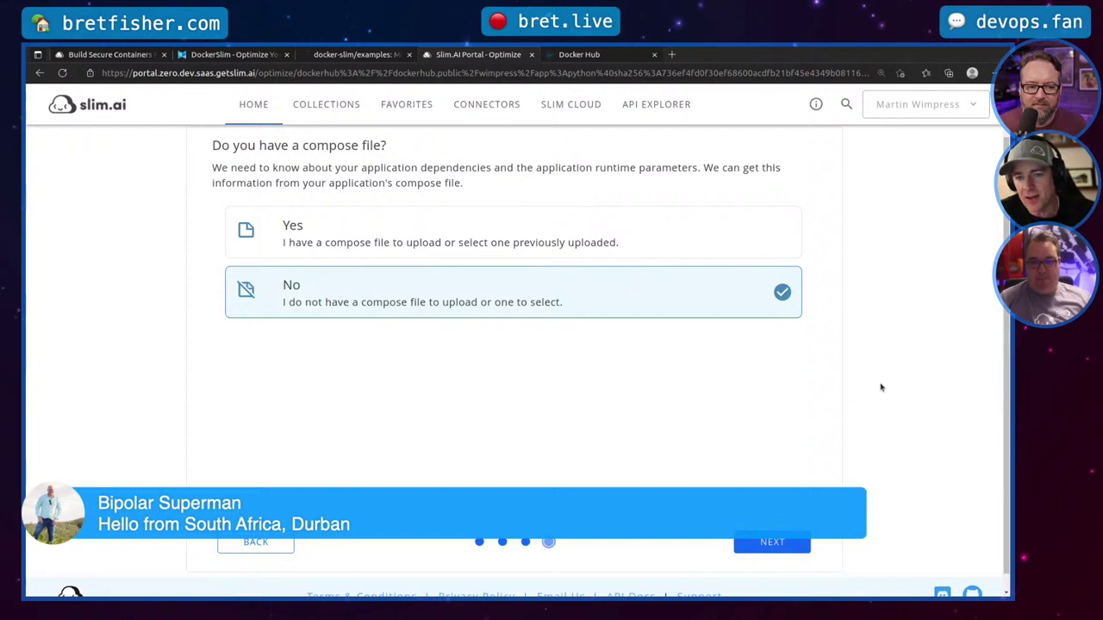
pyautogui.click(751, 547)
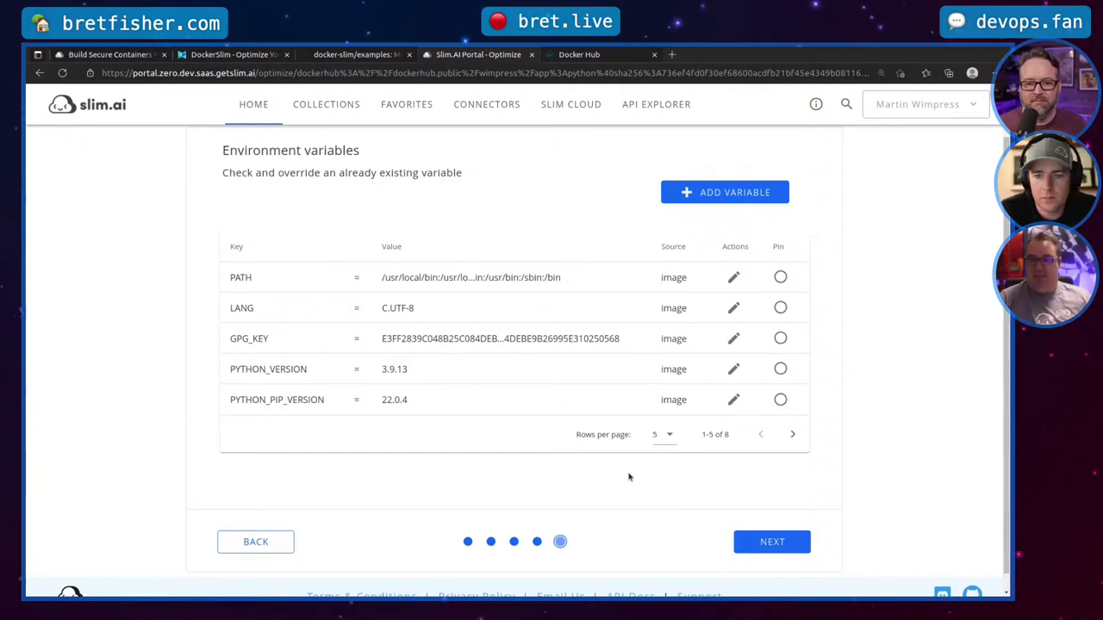
pyautogui.click(762, 542)
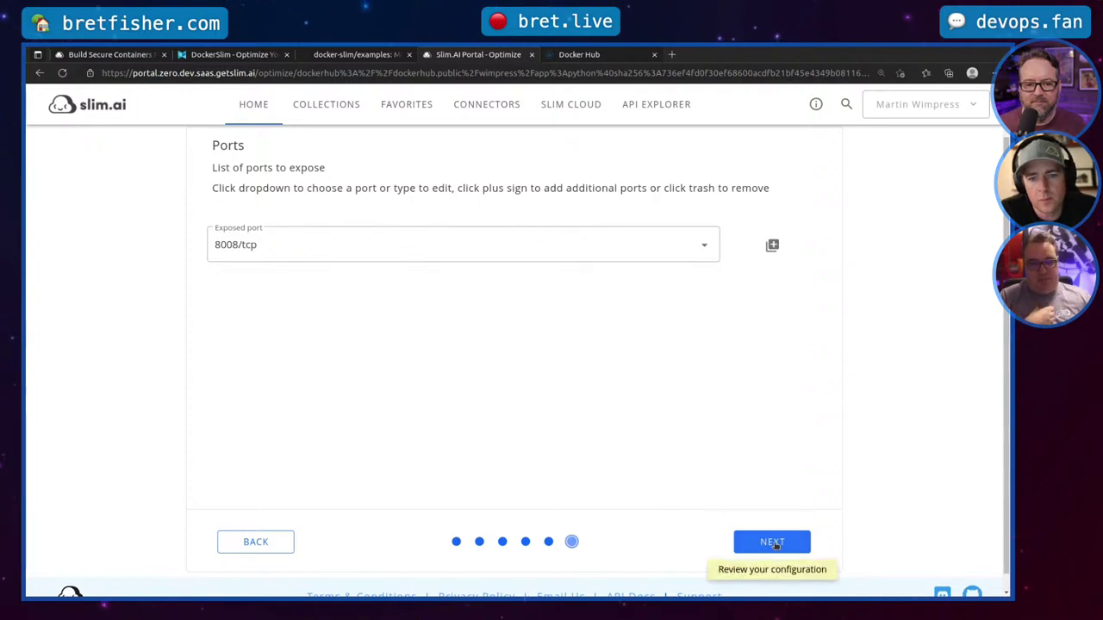
pyautogui.click(772, 542)
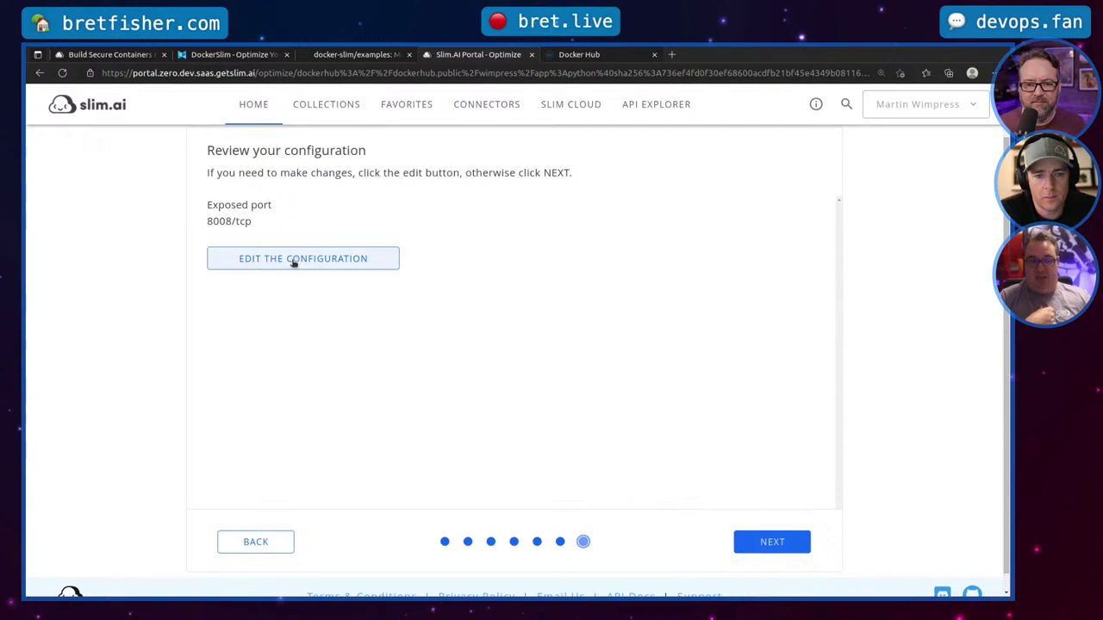
pyautogui.click(772, 542)
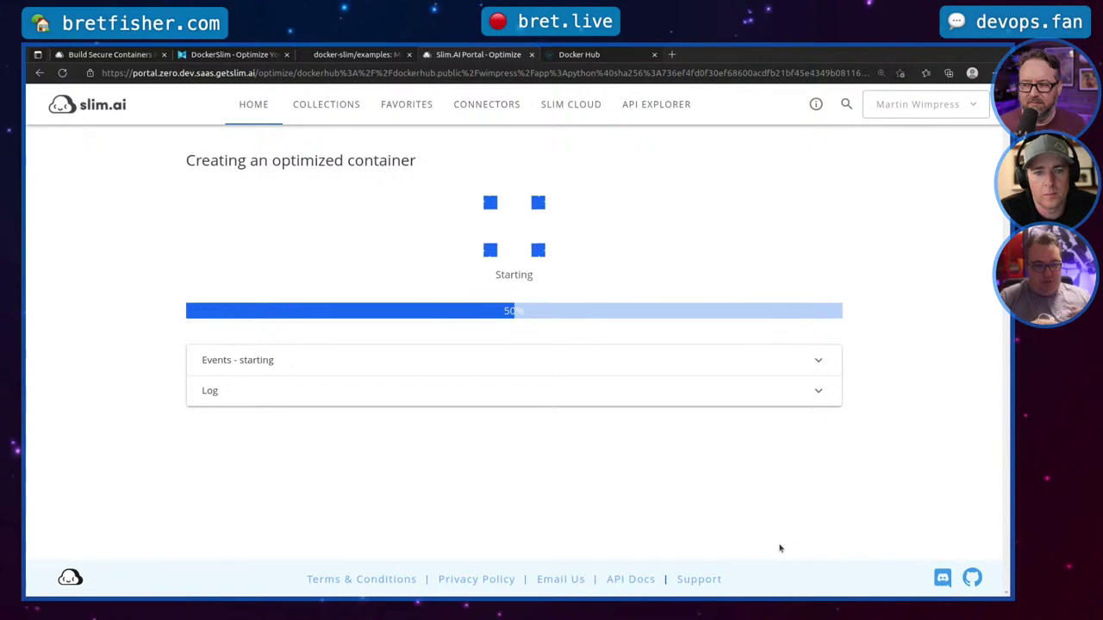
# Step: Follow the optimization log and highlight the container sizes before and after in the output summary
pyautogui.click(808, 399)
pyautogui.scroll(-5, 646, 505)
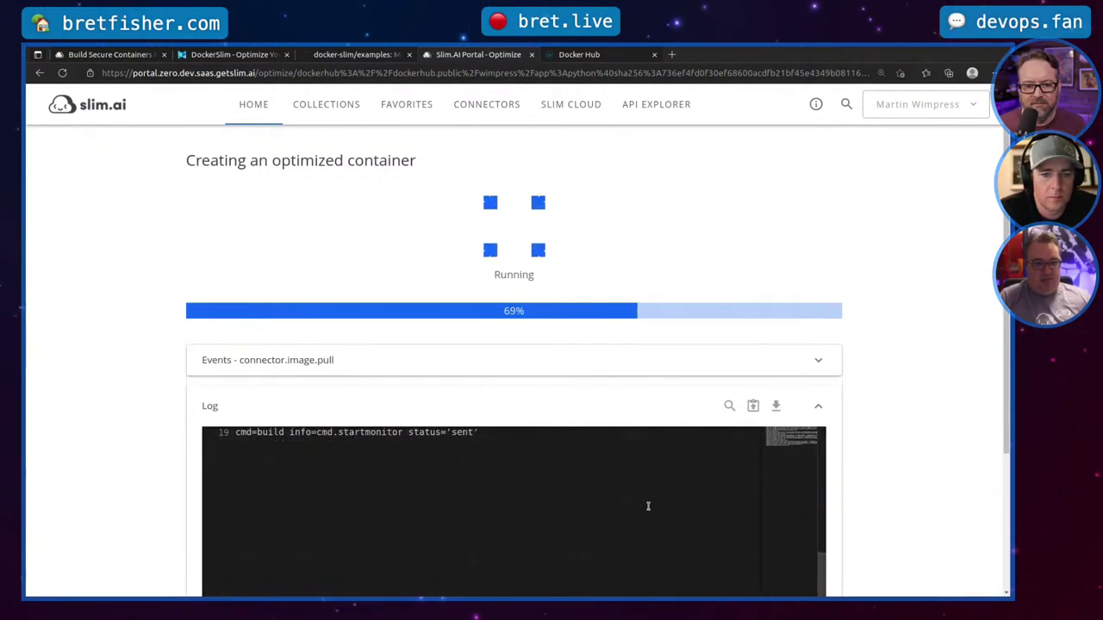
pyautogui.scroll(-2, 911, 512)
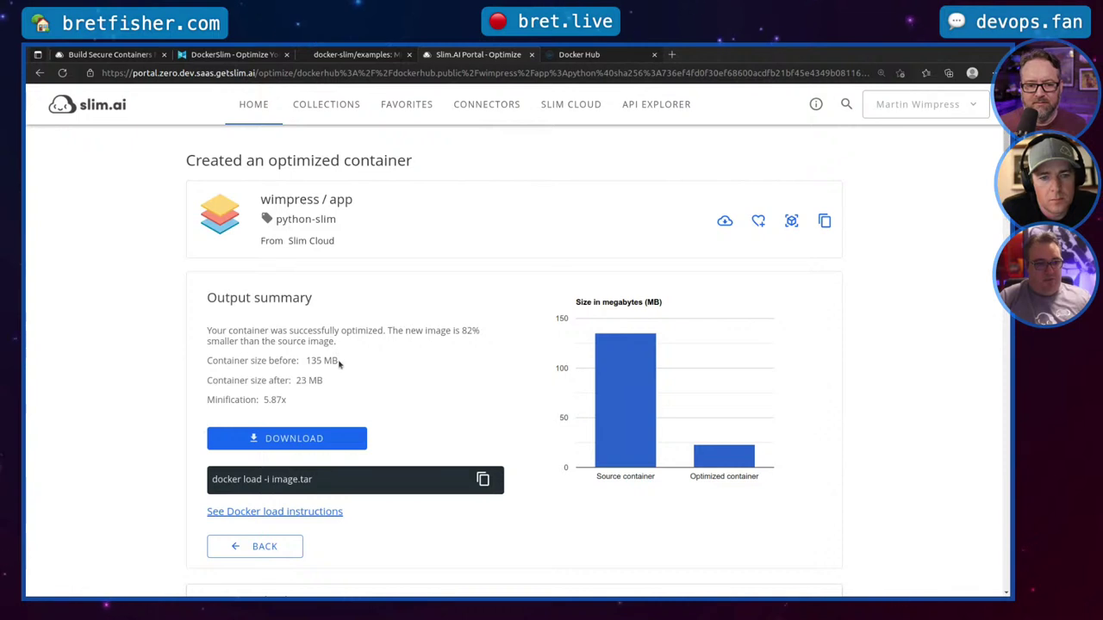
pyautogui.moveTo(340, 365); pyautogui.dragTo(305, 362)
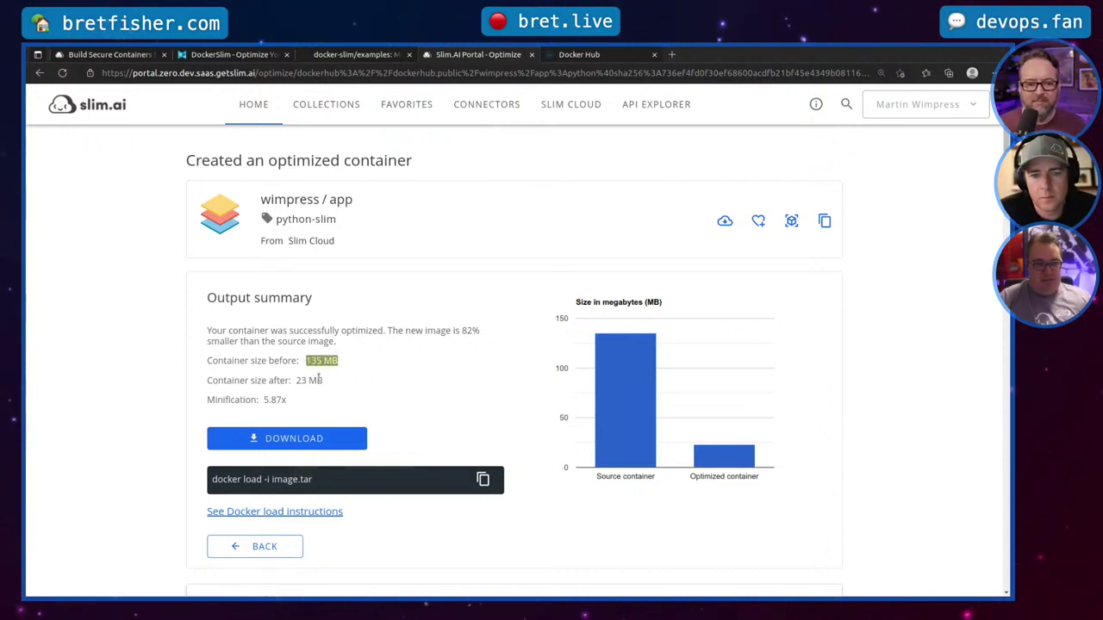
pyautogui.moveTo(324, 382); pyautogui.dragTo(296, 381)
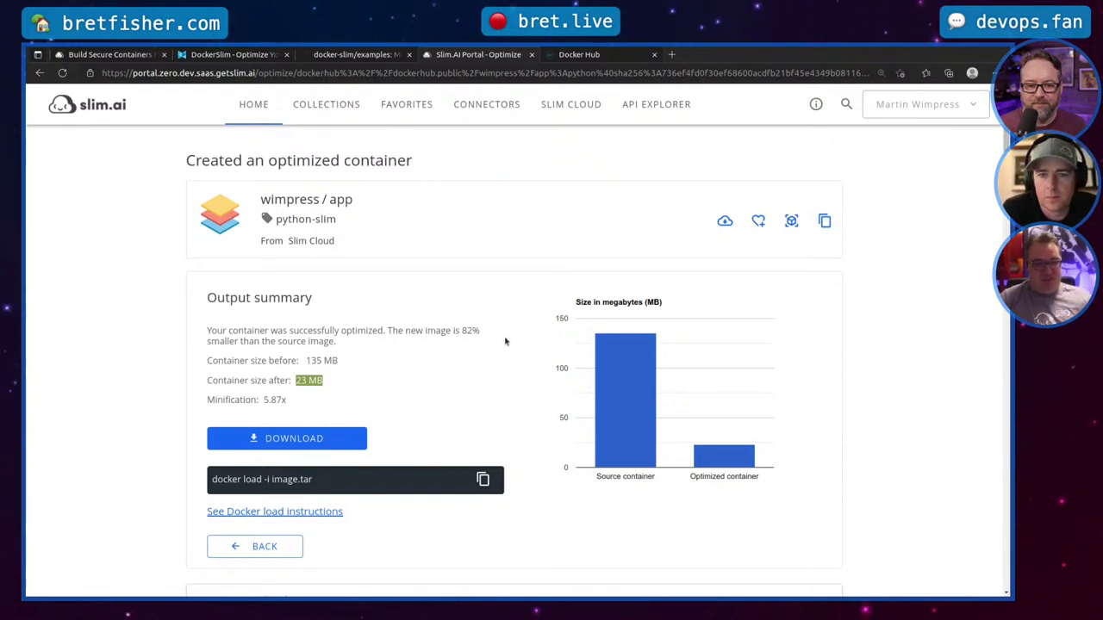
# Step: Start a comparison for the python-slim image, choosing wimpress/app version python from the Public DockerHub Connector as the image to compare from
pyautogui.click(791, 222)
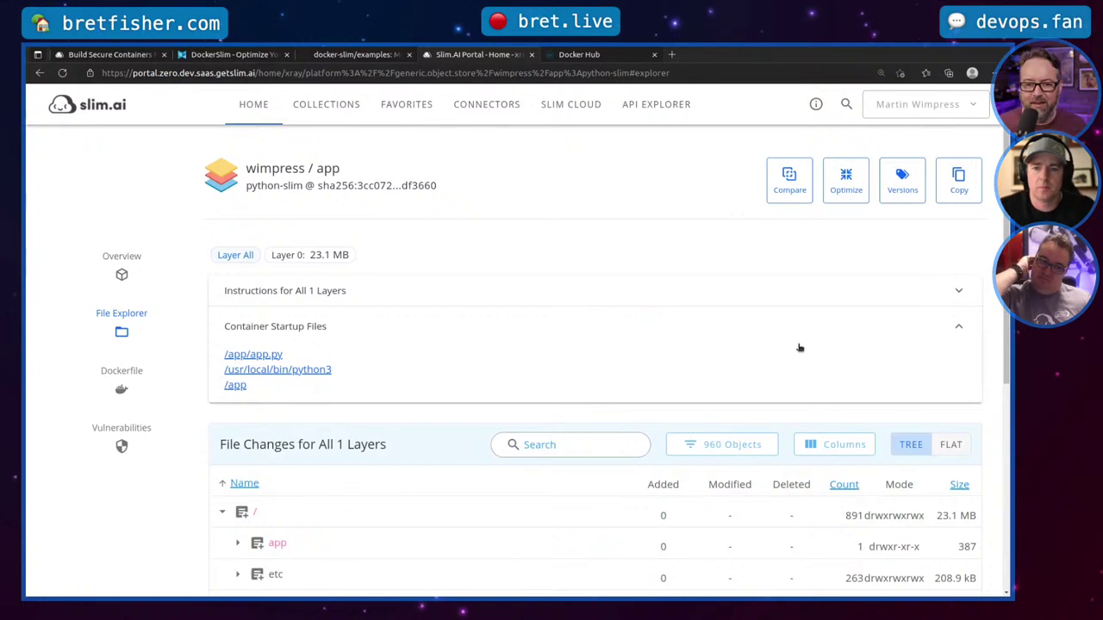
pyautogui.click(796, 181)
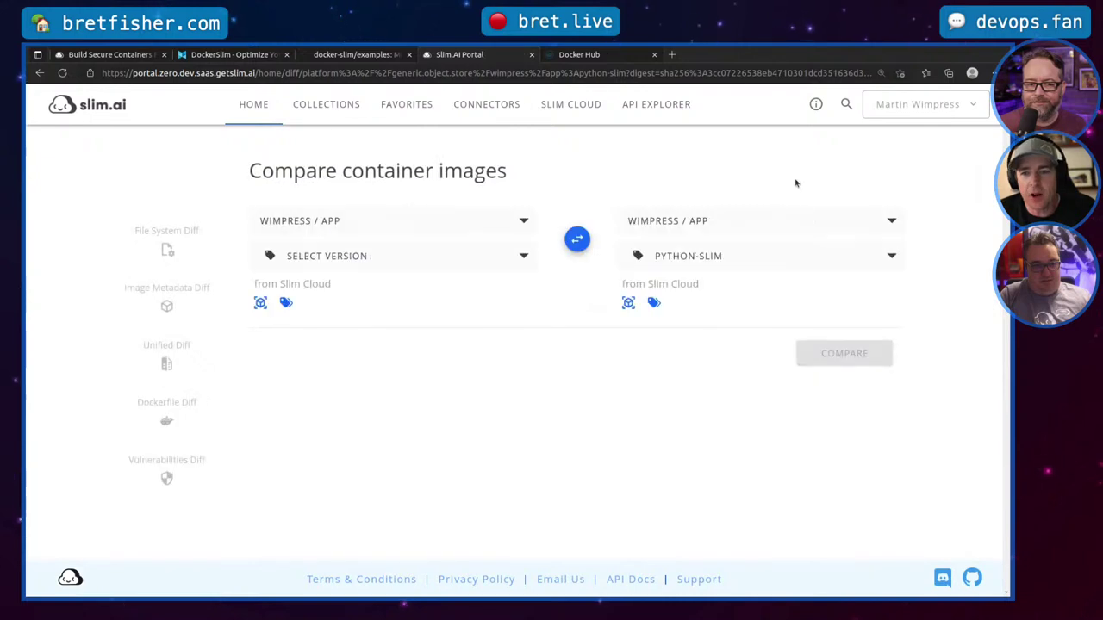
pyautogui.click(318, 259)
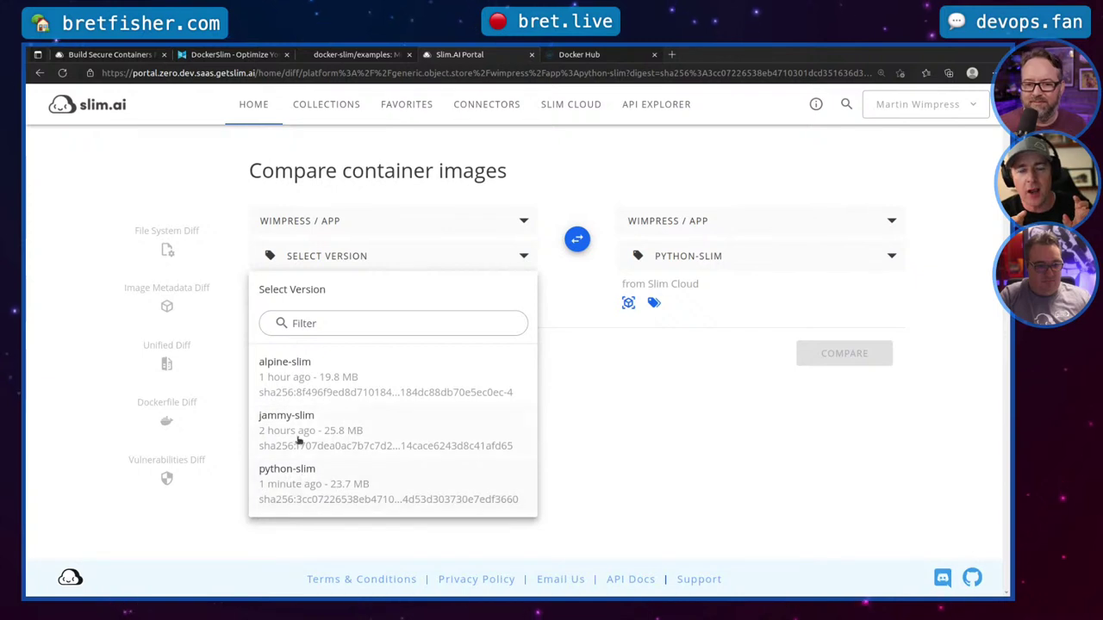
pyautogui.click(304, 222)
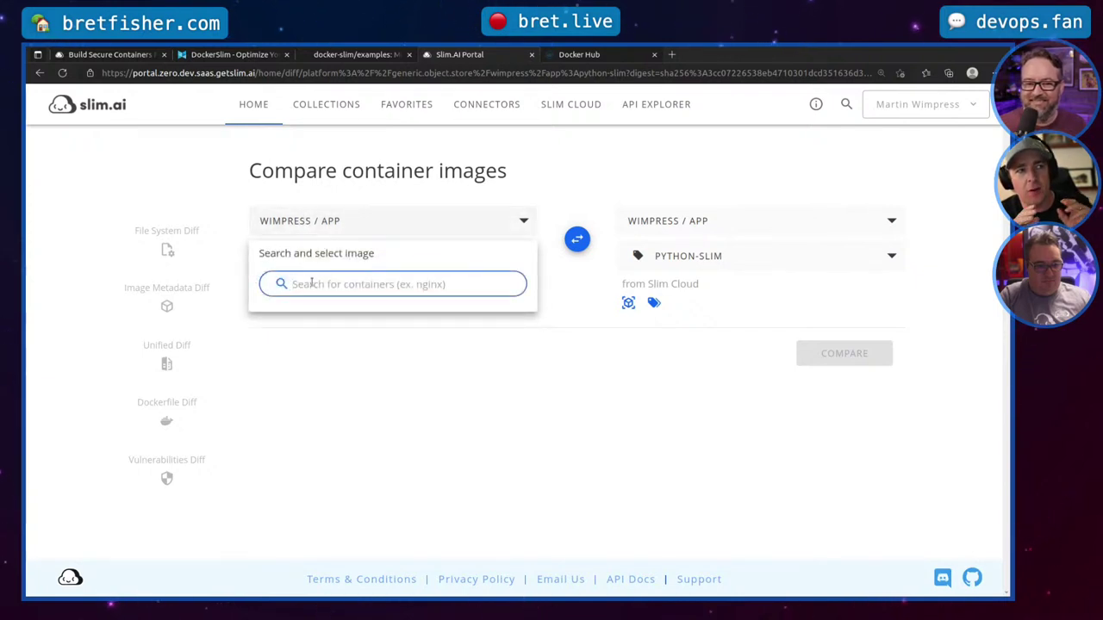
pyautogui.write('wimpre')
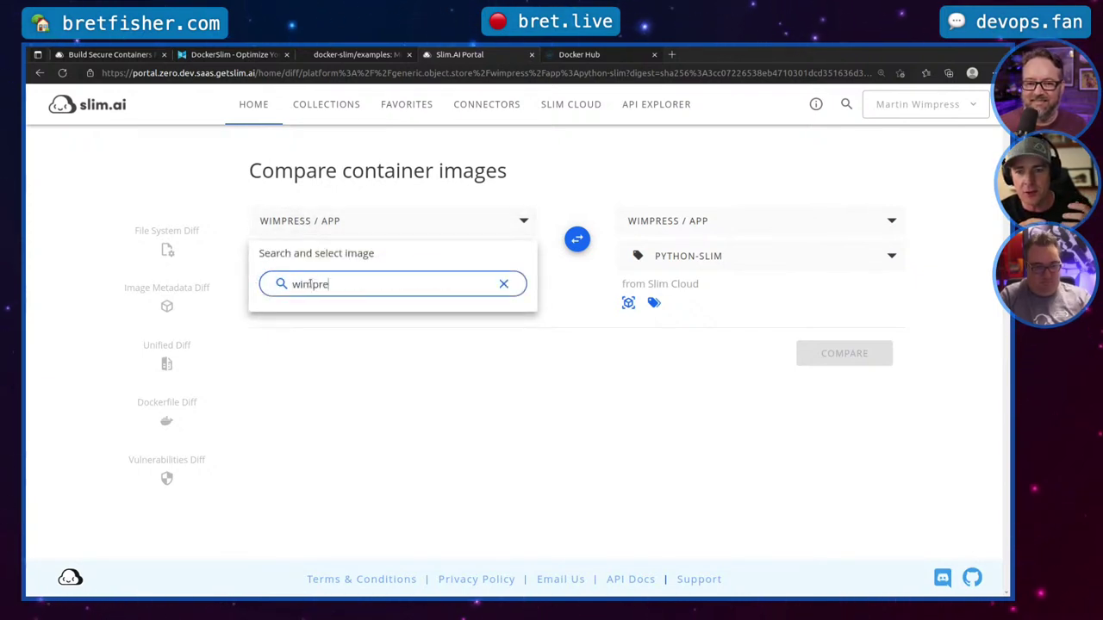
pyautogui.write('ss/app')
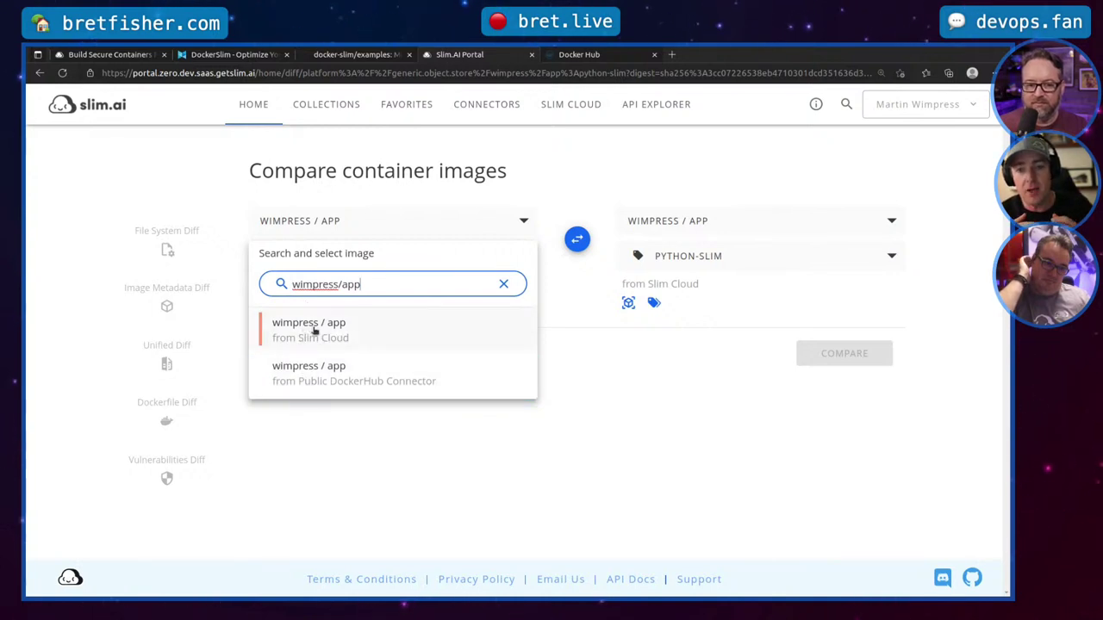
pyautogui.click(322, 382)
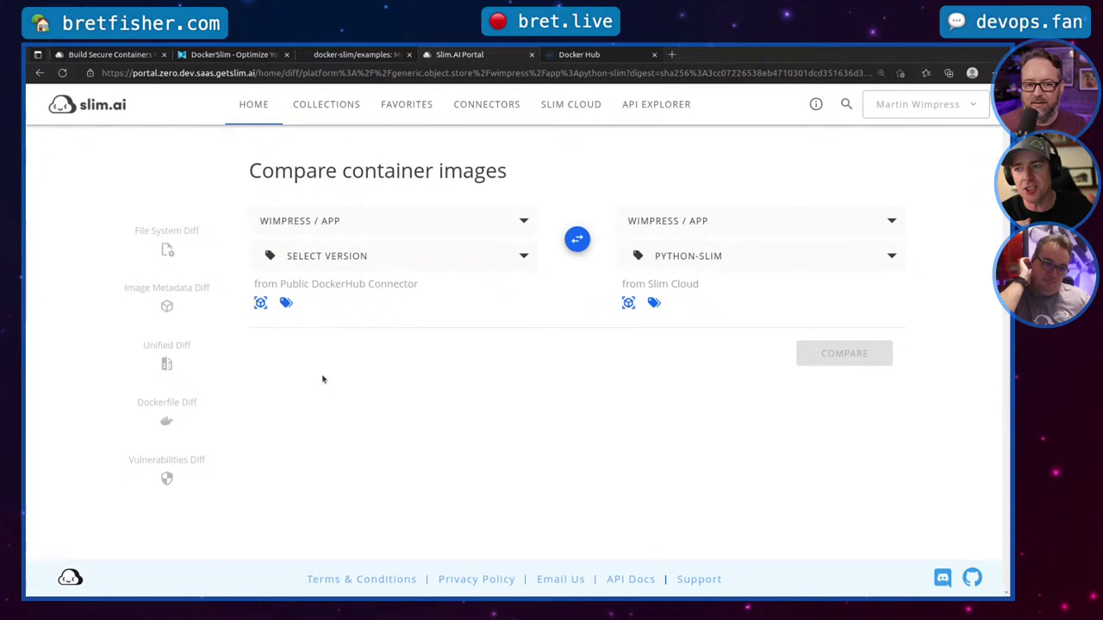
pyautogui.click(327, 259)
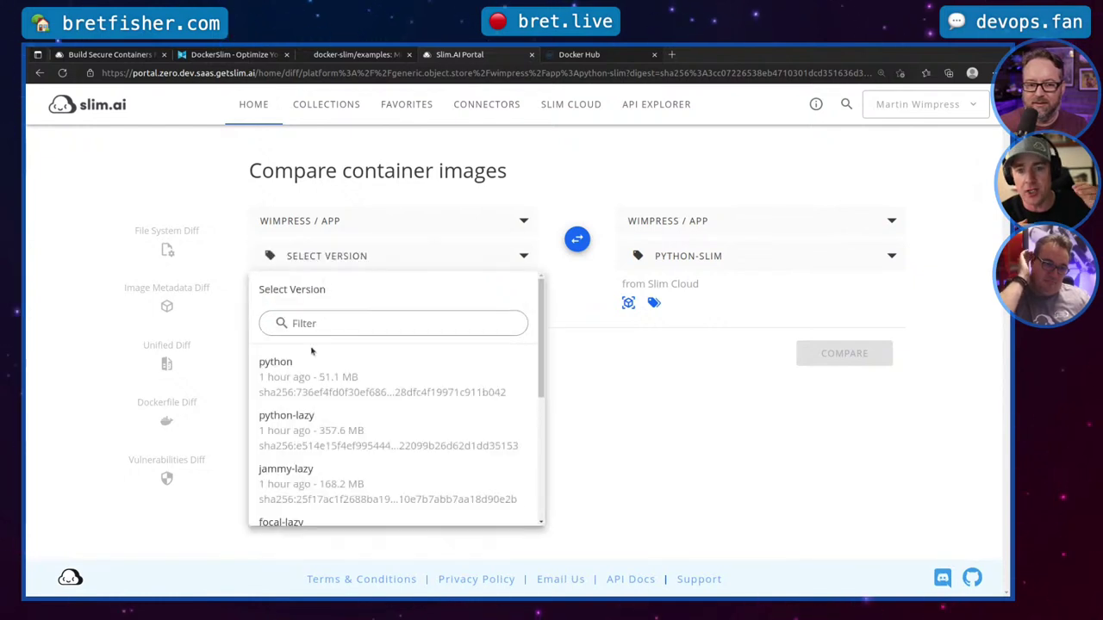
pyautogui.click(298, 379)
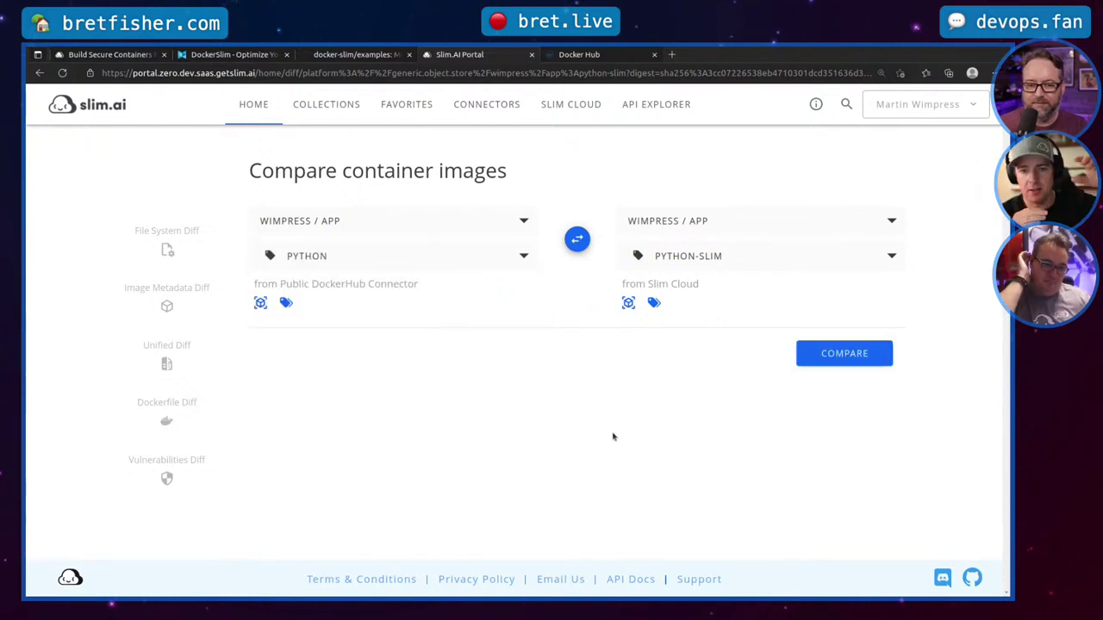
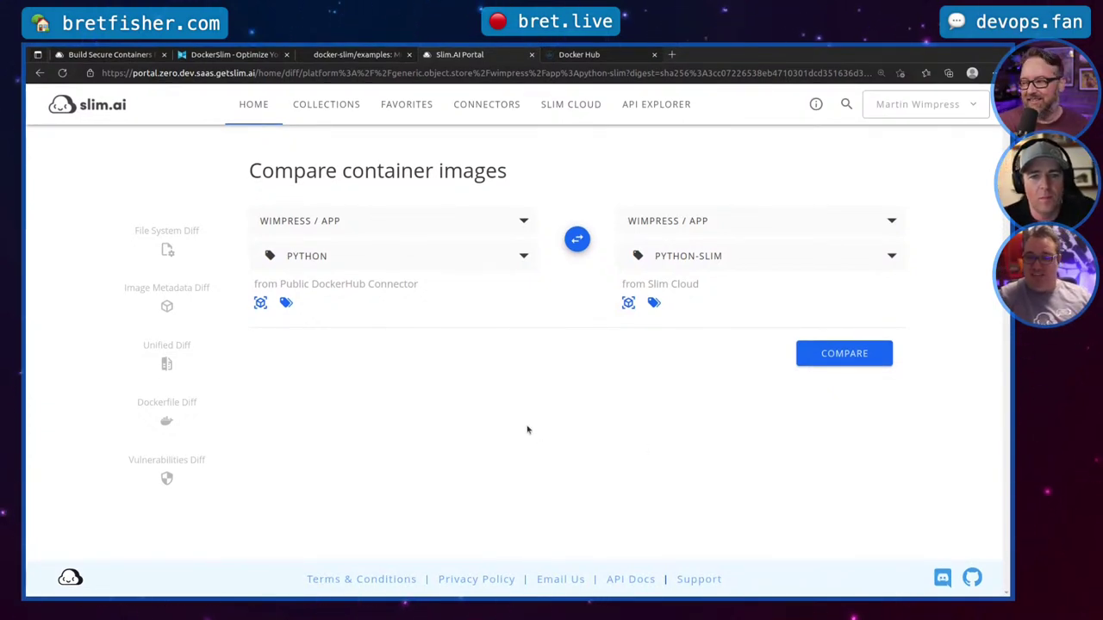
# Step: Highlight the source registries of both images, Public DockerHub Connector for python and Slim Cloud for python-slim
pyautogui.tripleClick(250, 287)
pyautogui.click(242, 288)
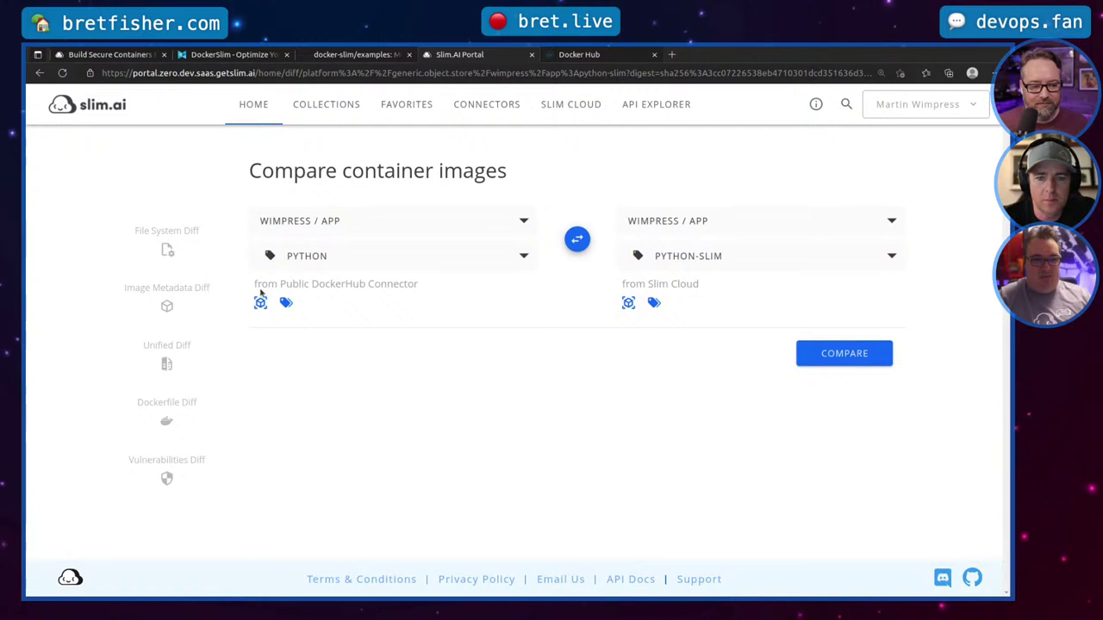
pyautogui.moveTo(405, 284); pyautogui.dragTo(286, 284)
pyautogui.click(242, 285)
pyautogui.tripleClick(252, 285)
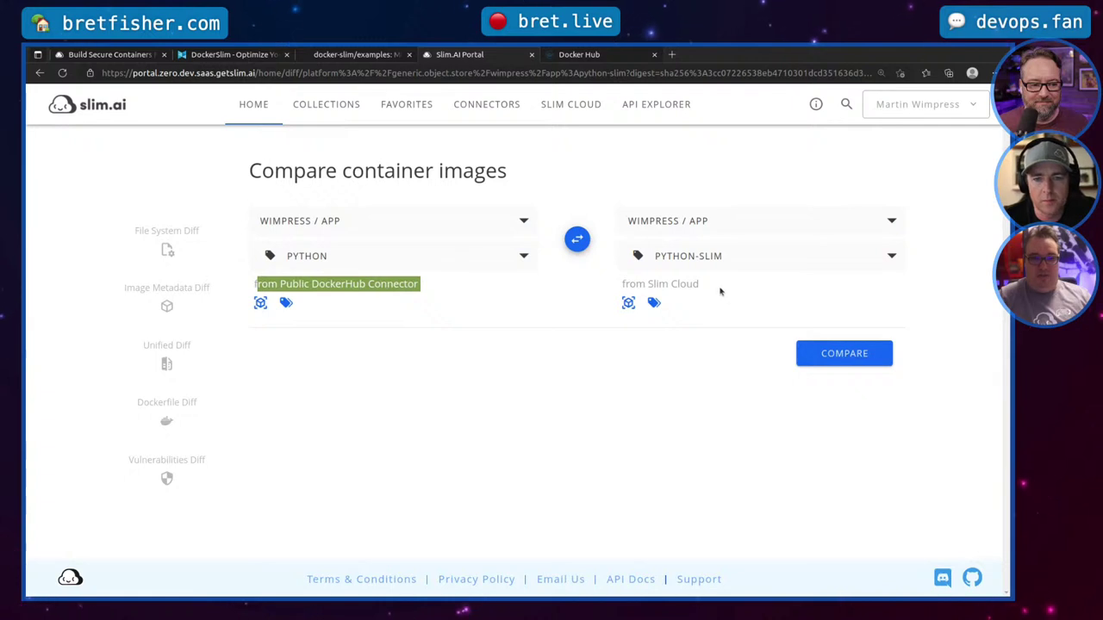
pyautogui.moveTo(713, 288); pyautogui.dragTo(620, 283)
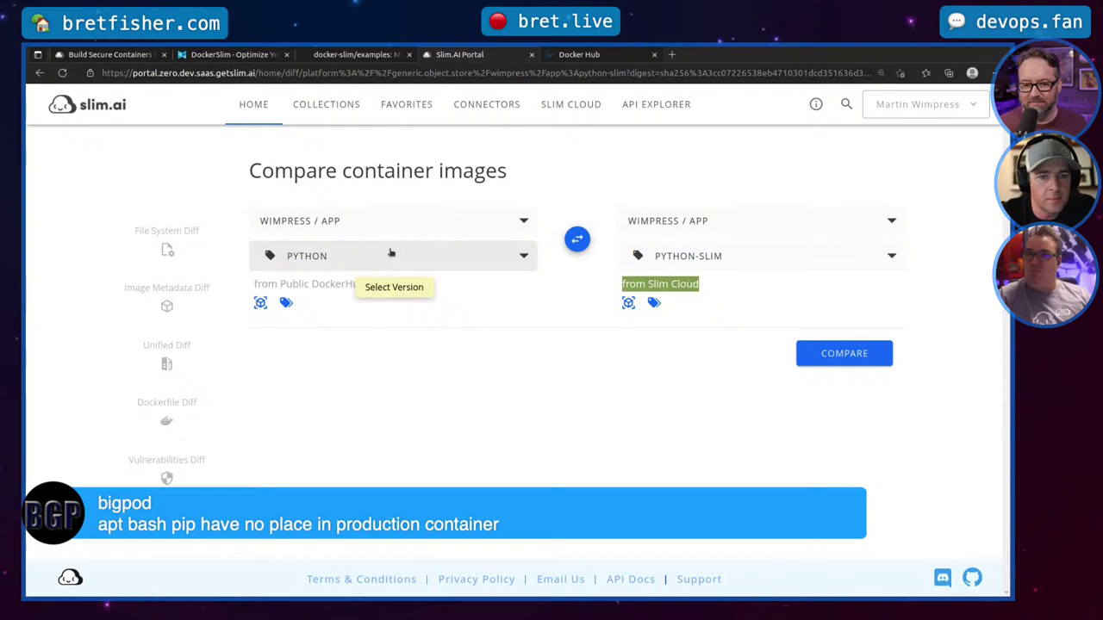
# Step: Run the comparison of python with python-slim and review the file system changes in the app and bin folders
pyautogui.click(833, 358)
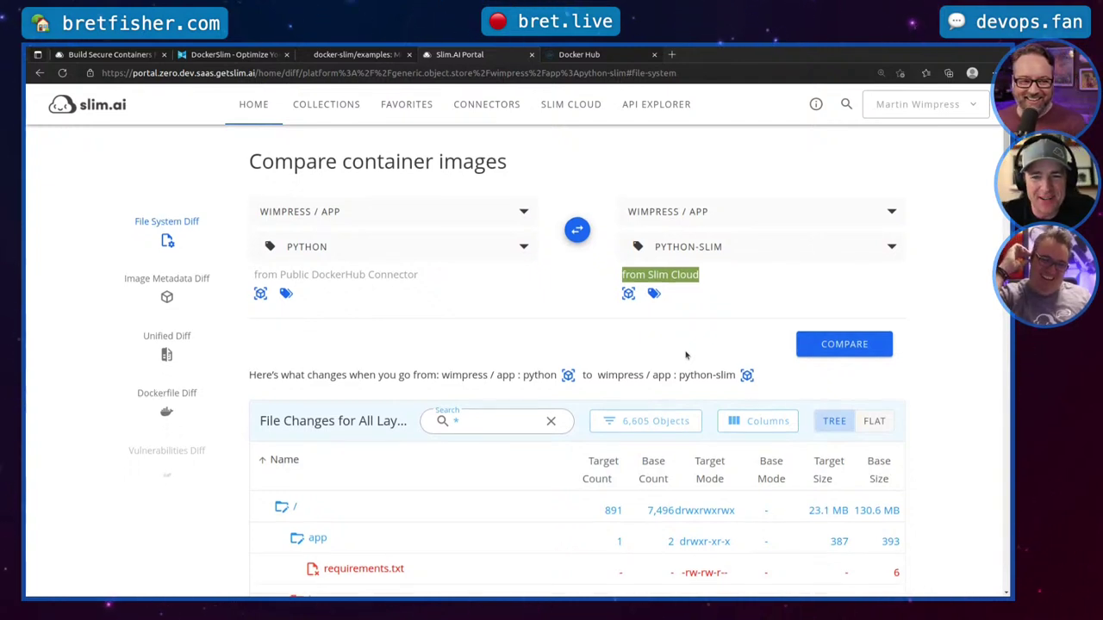
pyautogui.scroll(-2, 654, 344)
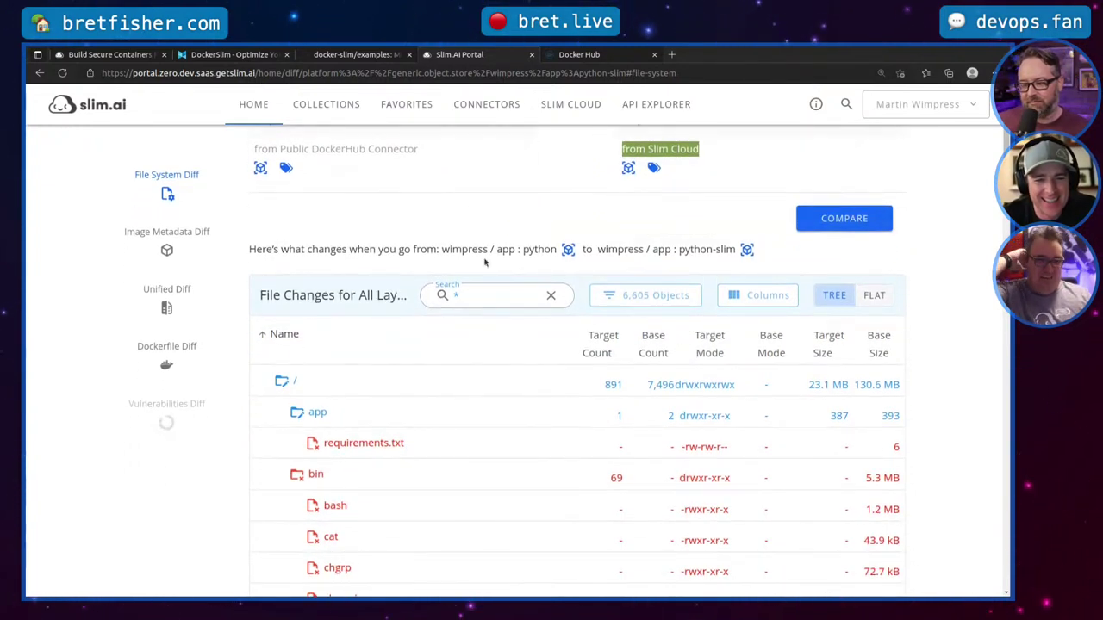
pyautogui.scroll(-1, 412, 430)
pyautogui.scroll(-5, 411, 430)
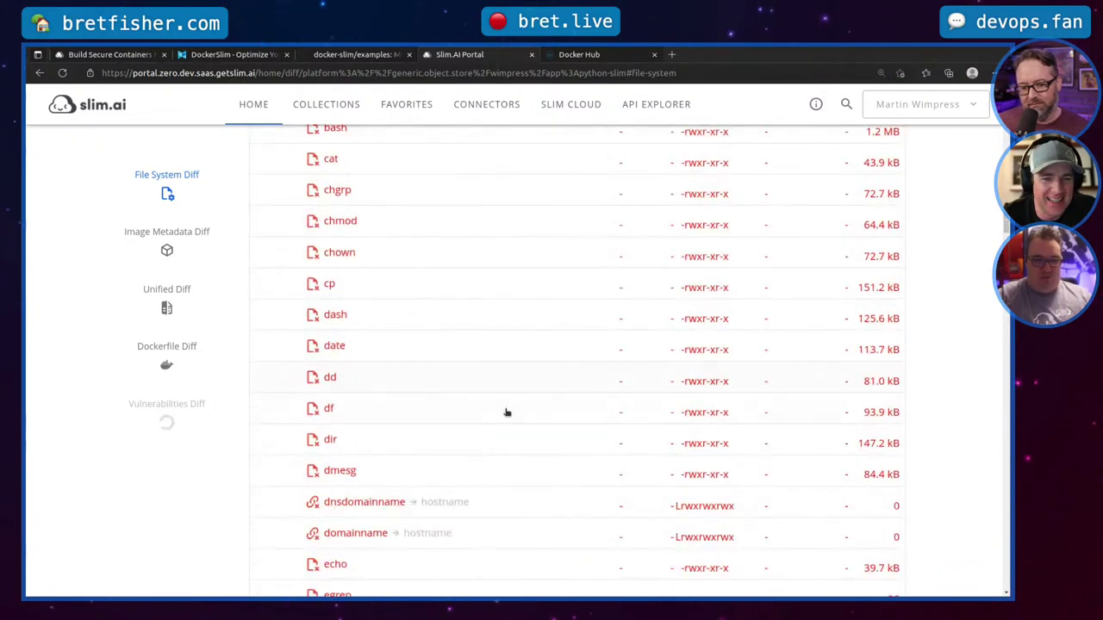
pyautogui.scroll(3, 508, 413)
pyautogui.scroll(-1, 518, 303)
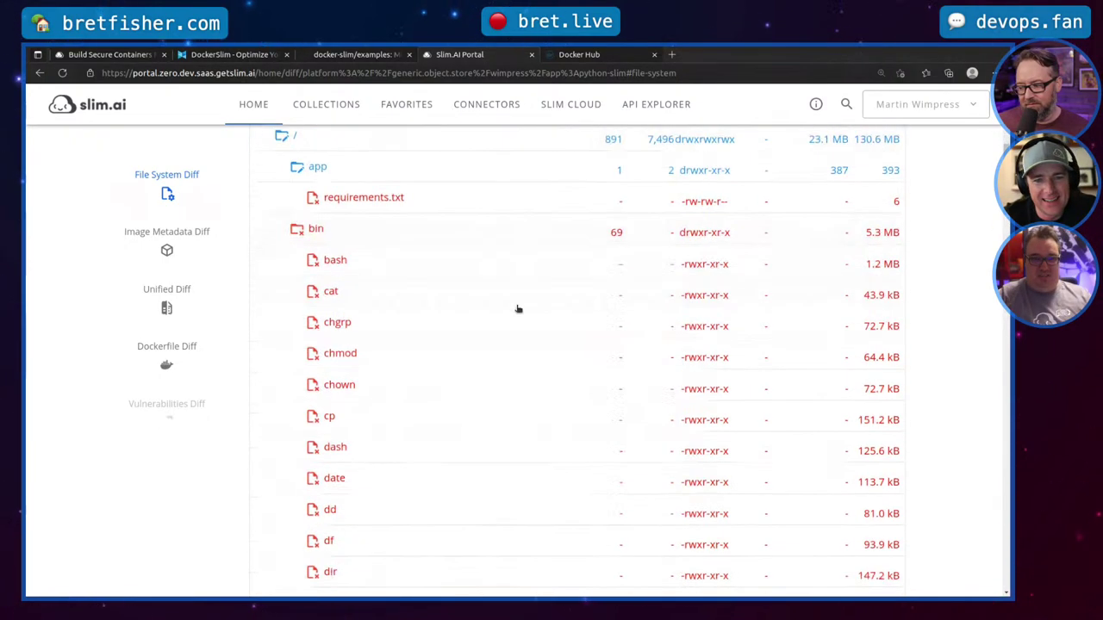
pyautogui.scroll(3, 517, 308)
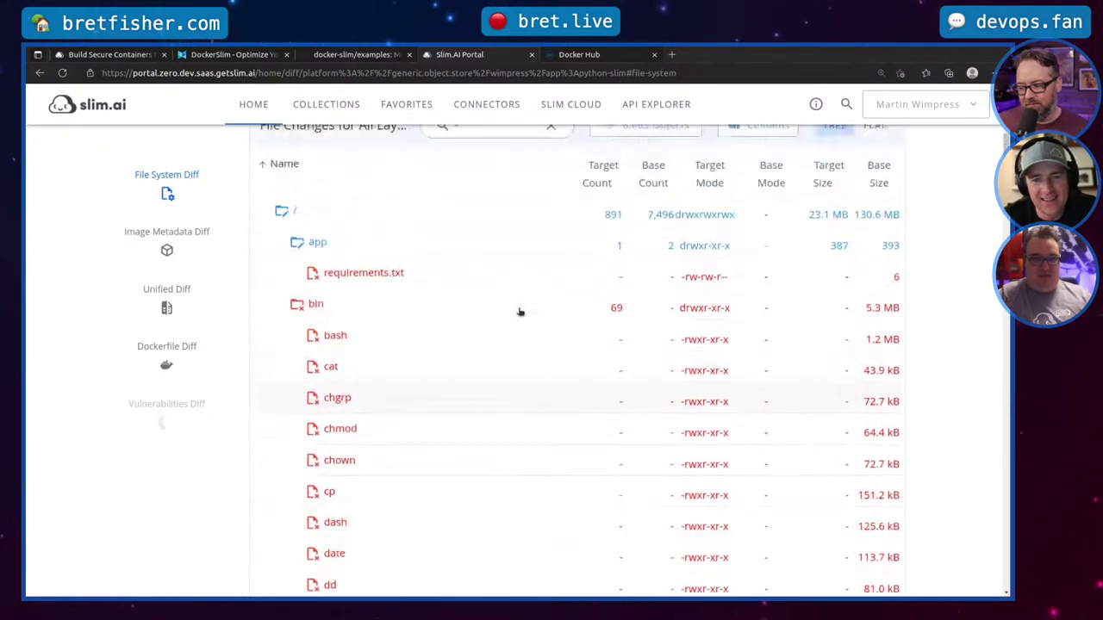
# Step: Open the image metadata diff and highlight the Shells section of the original python image
pyautogui.click(166, 246)
pyautogui.scroll(-1, 604, 358)
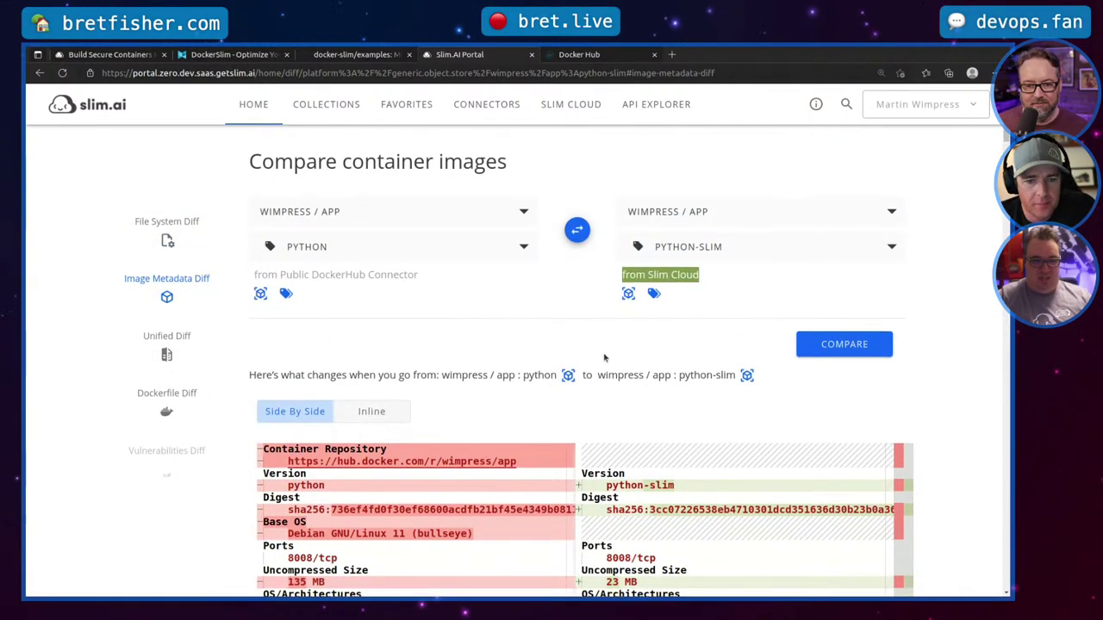
pyautogui.scroll(-1, 604, 357)
pyautogui.scroll(-1, 604, 358)
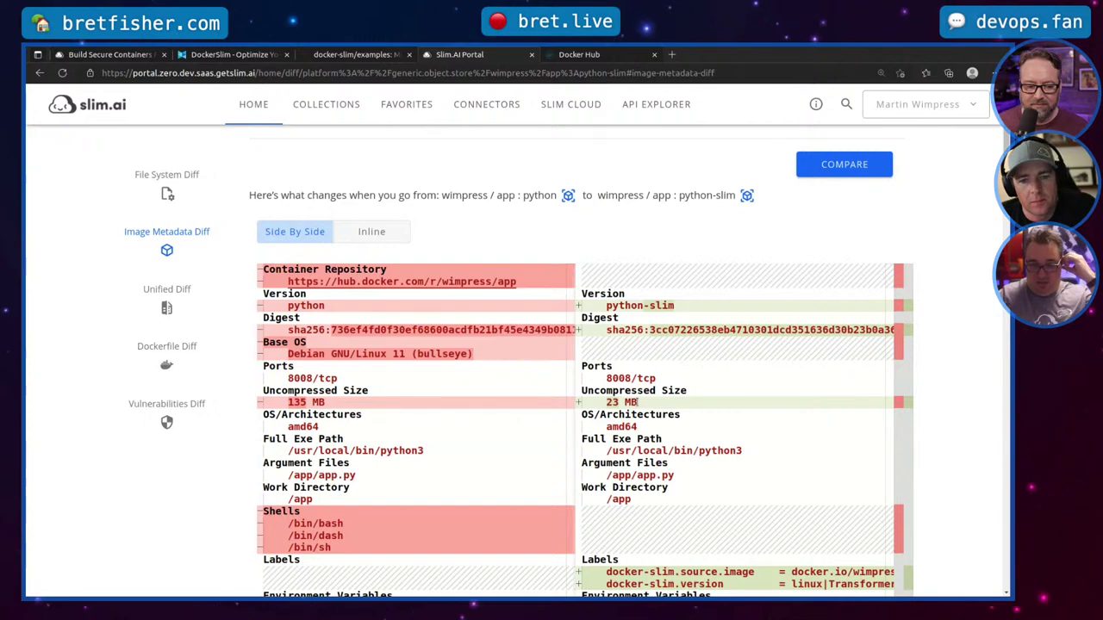
pyautogui.scroll(-2, 638, 403)
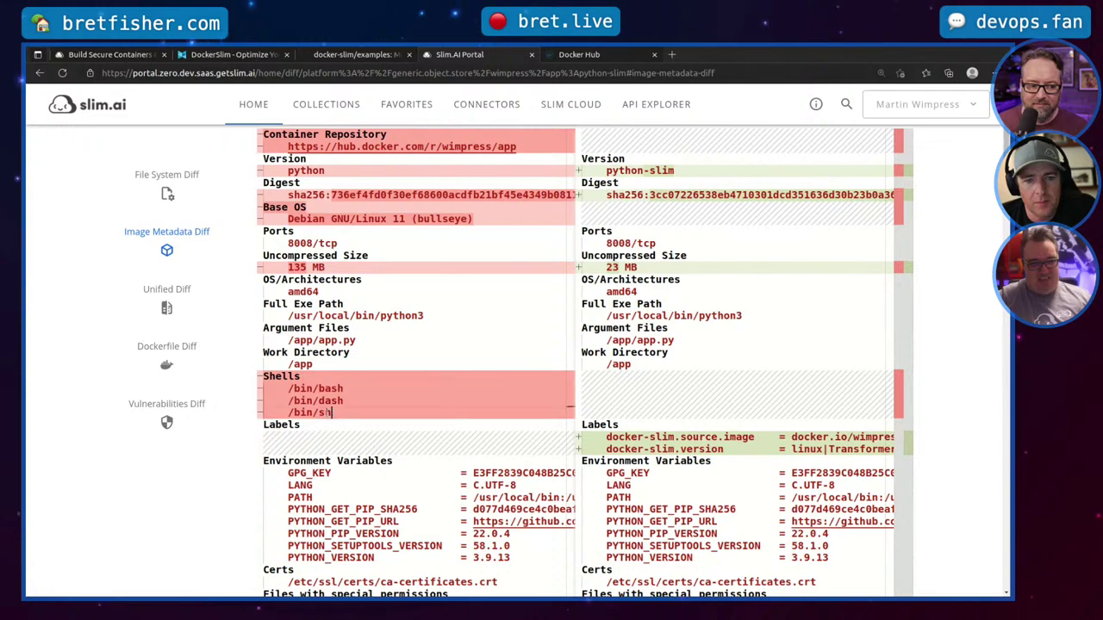
pyautogui.moveTo(288, 413); pyautogui.dragTo(262, 376)
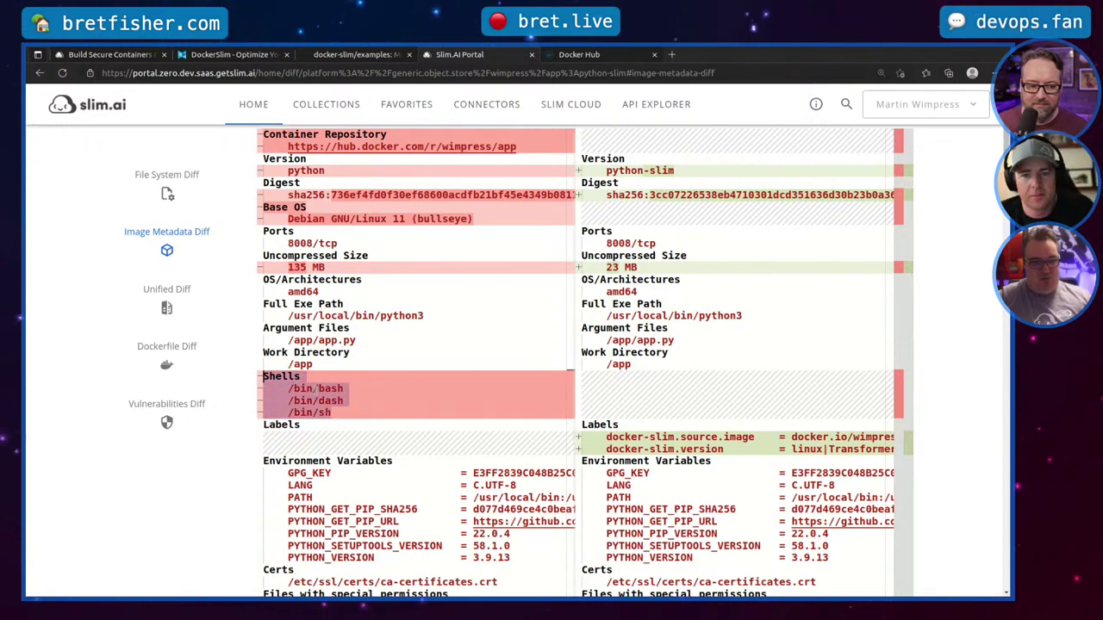
# Step: Examine the labels, environment variables, files with special permissions, image details and layers in the metadata diff
pyautogui.scroll(-1, 315, 389)
pyautogui.scroll(-1, 316, 389)
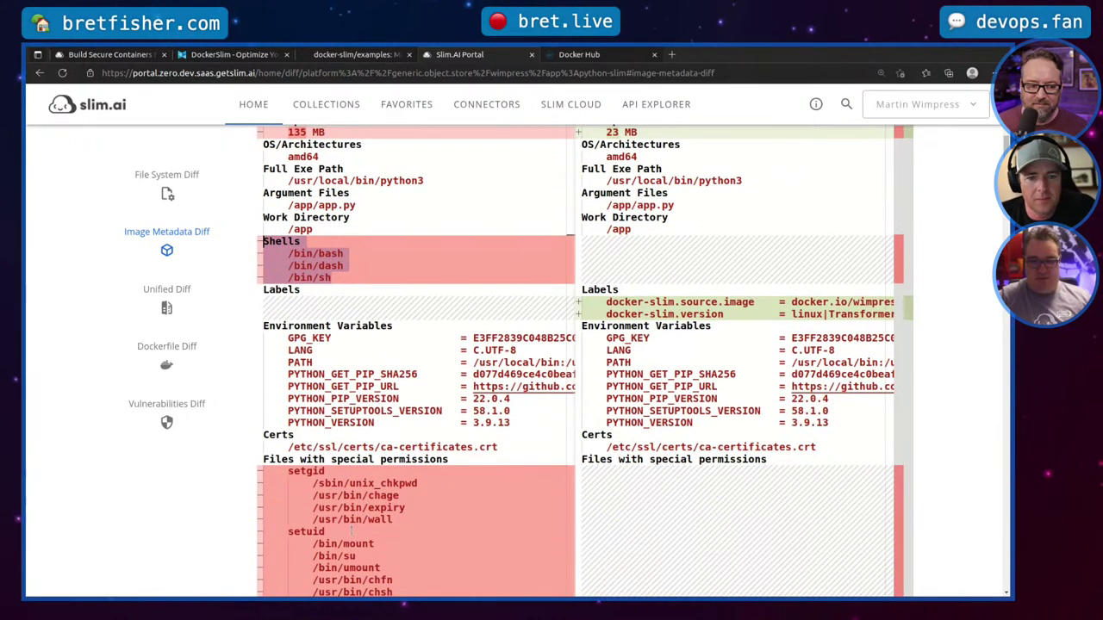
pyautogui.scroll(1, 363, 373)
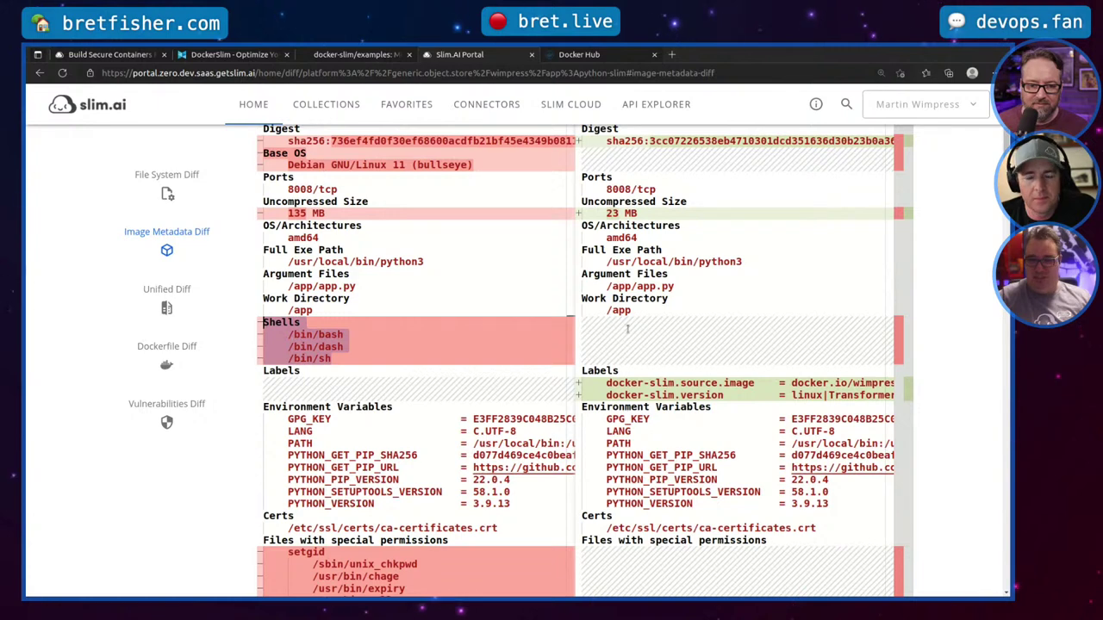
pyautogui.scroll(-1, 515, 351)
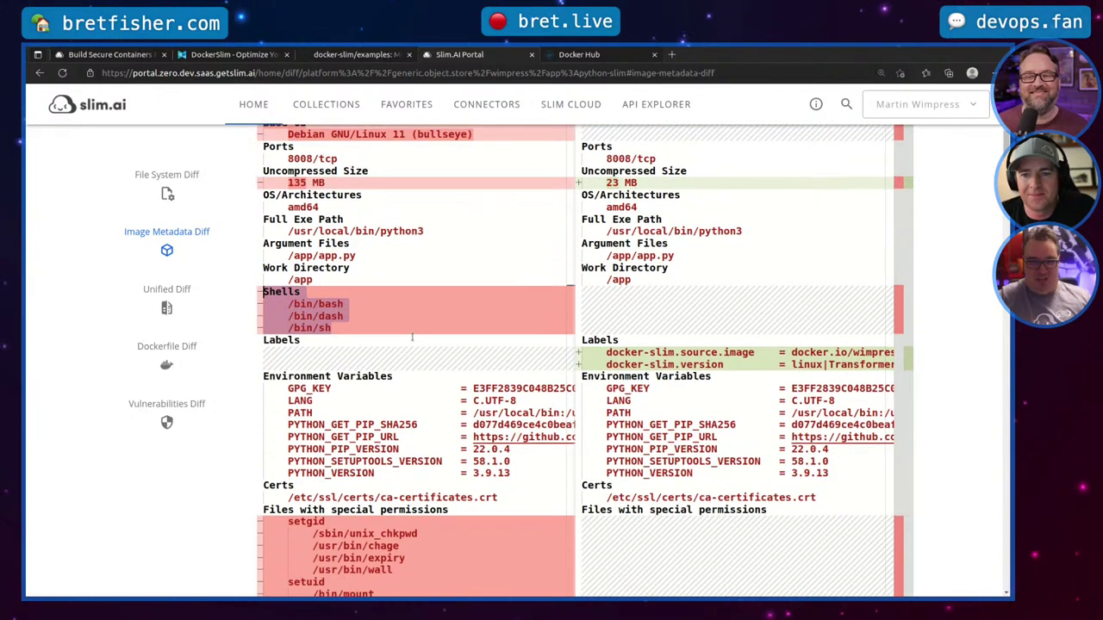
pyautogui.scroll(-1, 444, 289)
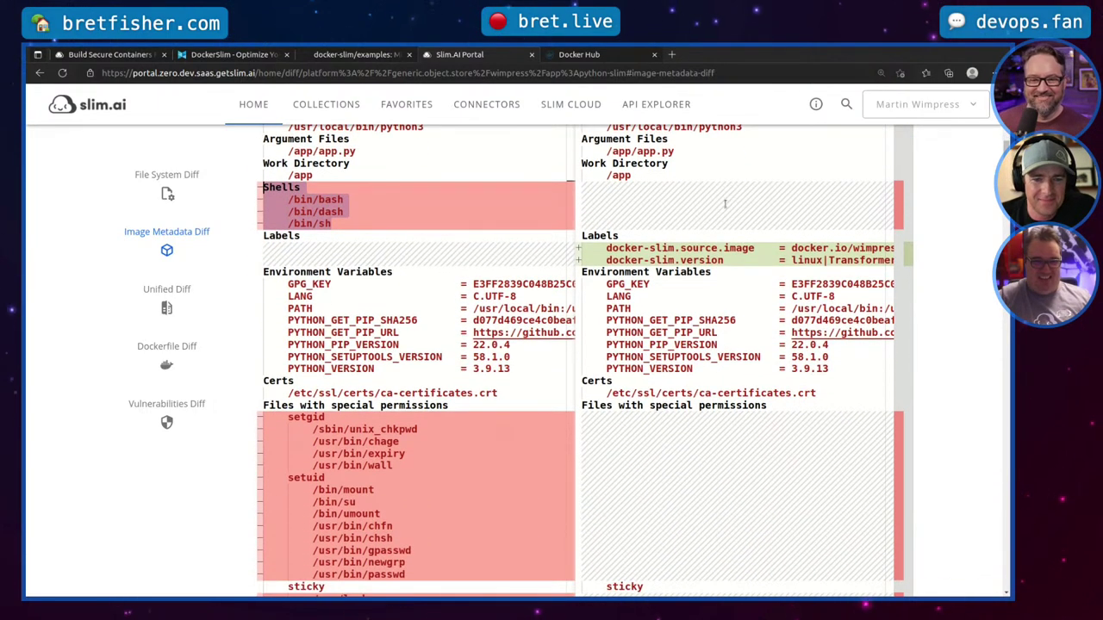
pyautogui.scroll(-2, 677, 258)
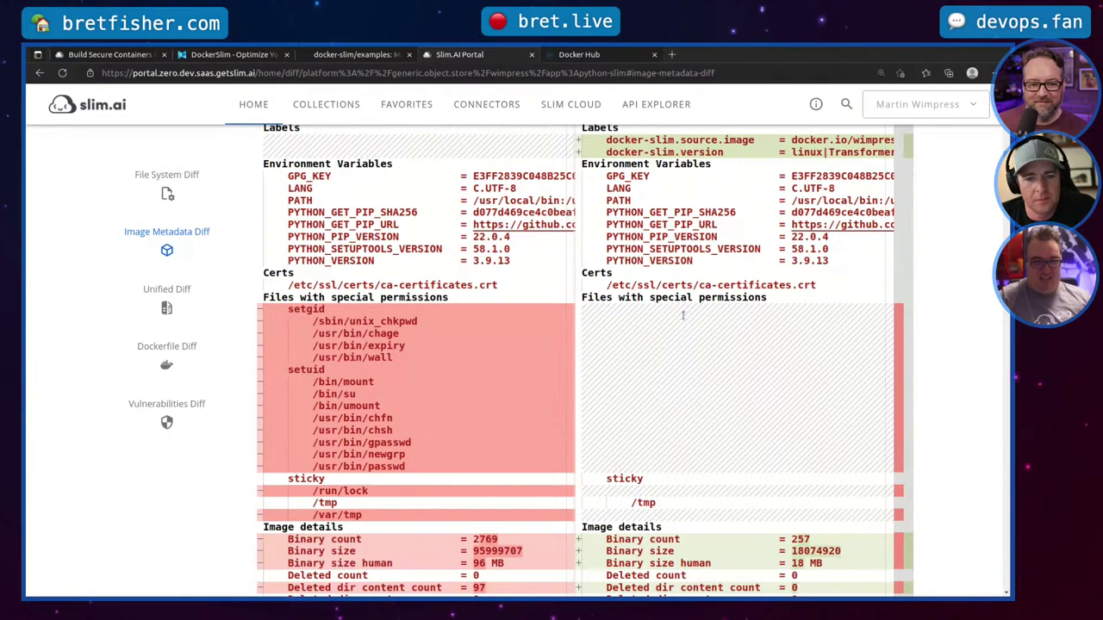
pyautogui.scroll(-2, 702, 318)
pyautogui.scroll(-2, 706, 345)
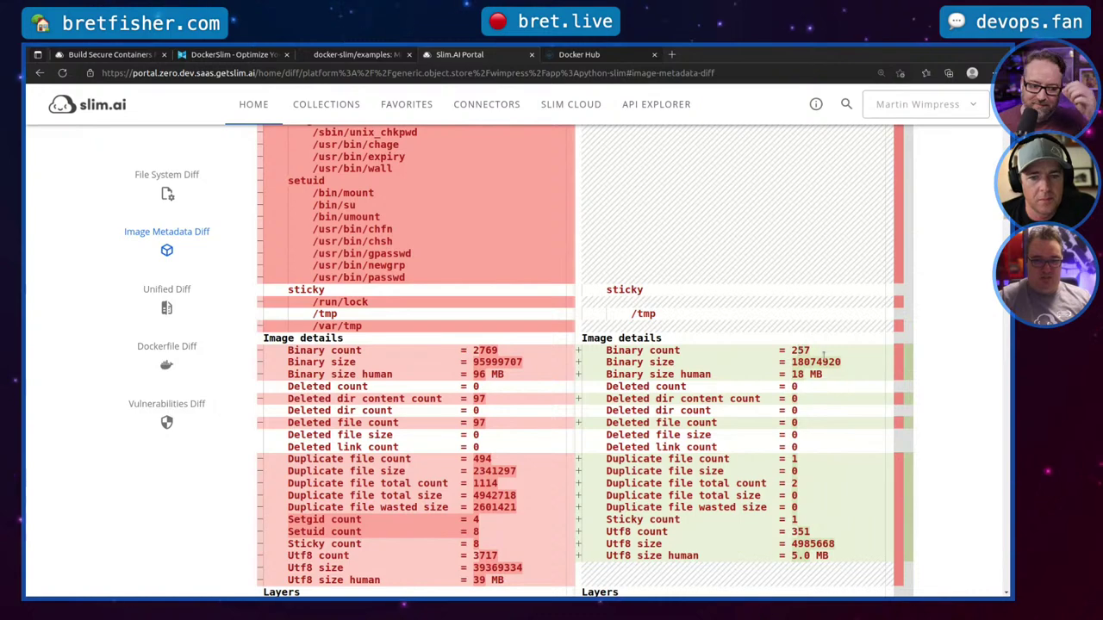
pyautogui.scroll(-4, 822, 362)
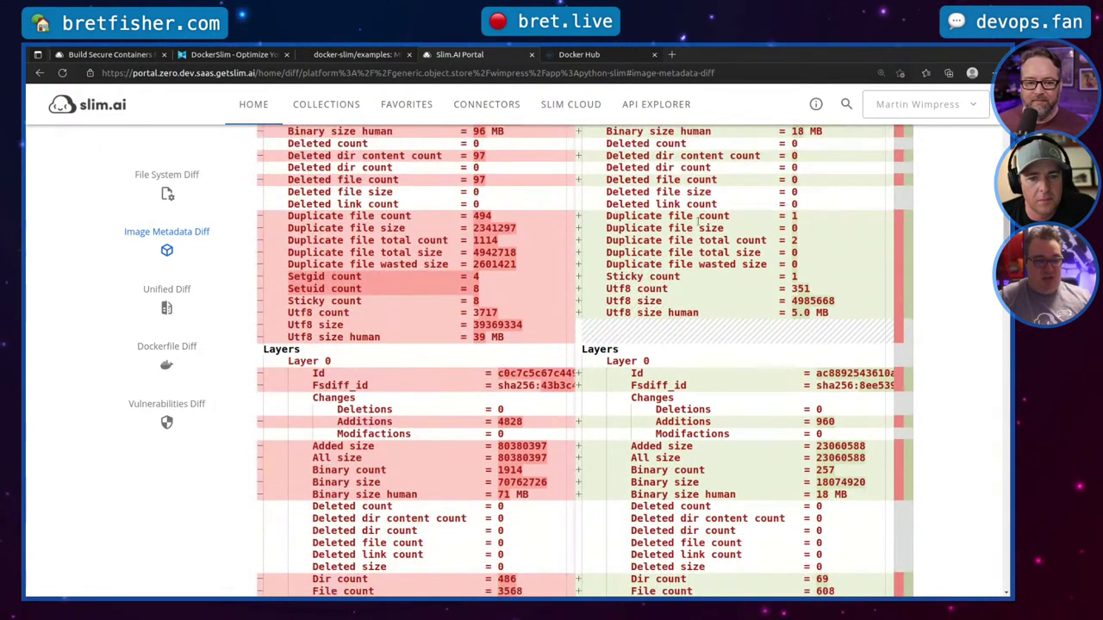
# Step: Return to the start of the metadata diff and point out the uncompressed size of the python-slim image
pyautogui.scroll(10, 516, 407)
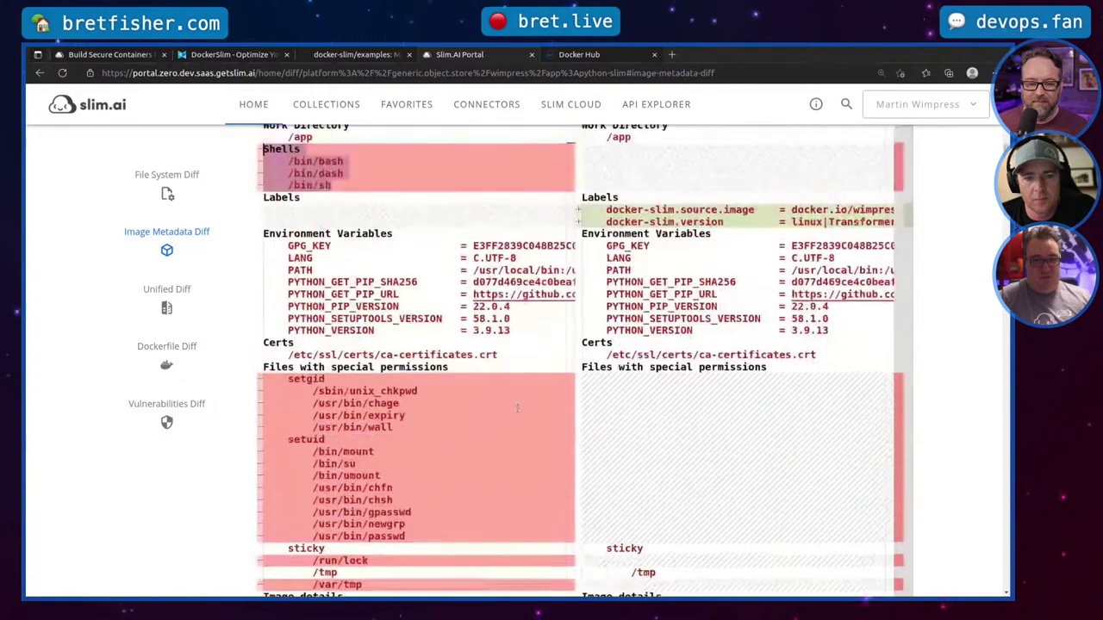
pyautogui.scroll(3, 517, 407)
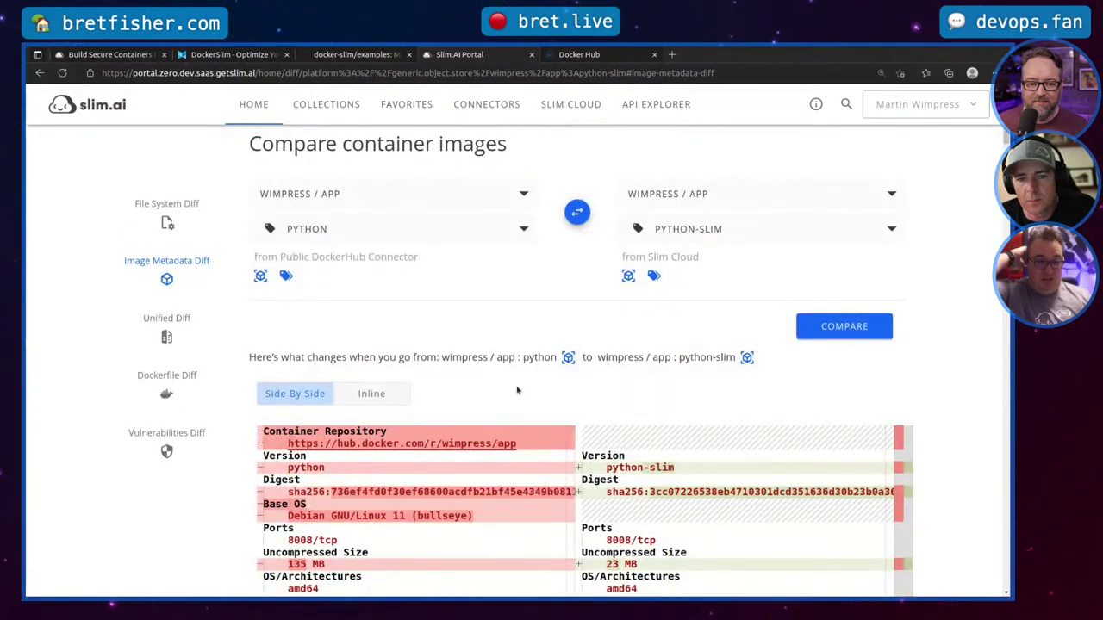
pyautogui.scroll(1, 558, 394)
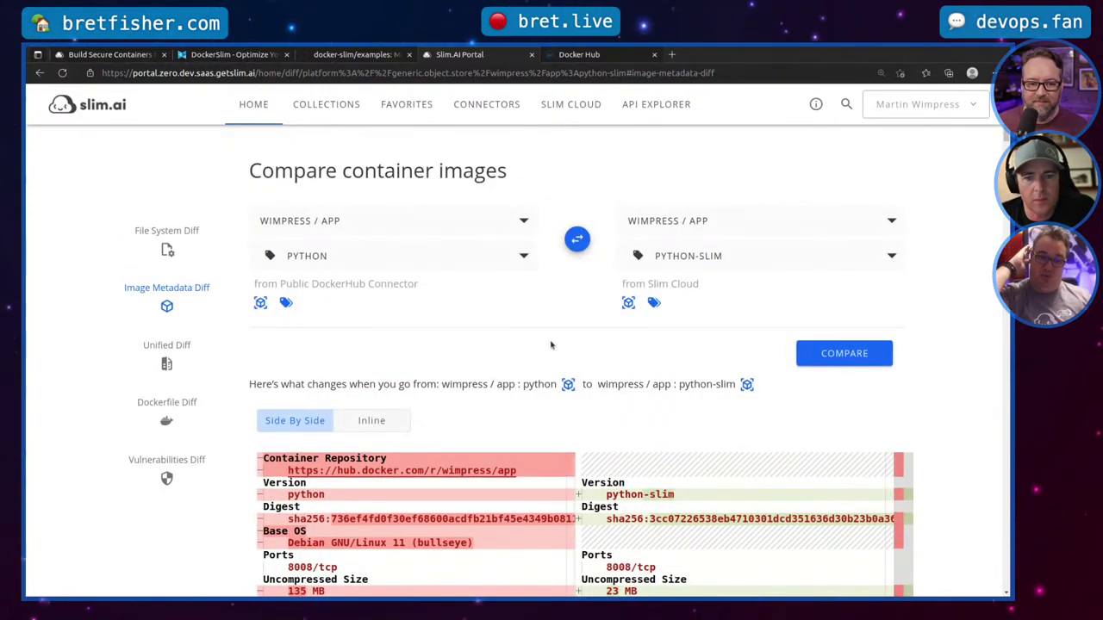
pyautogui.scroll(-2, 480, 377)
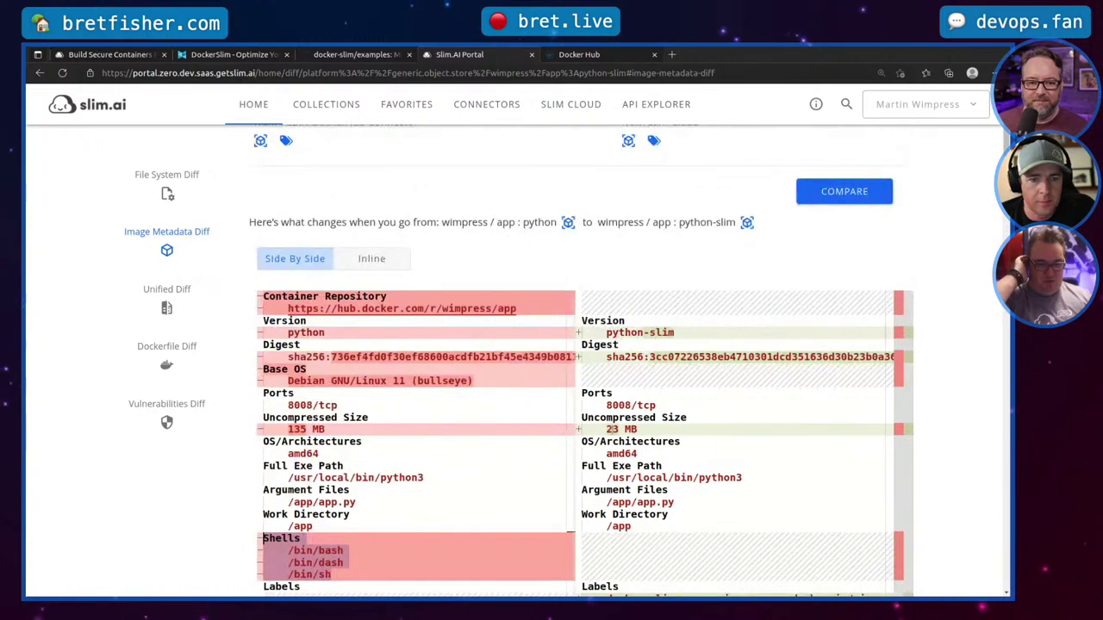
pyautogui.click(700, 427)
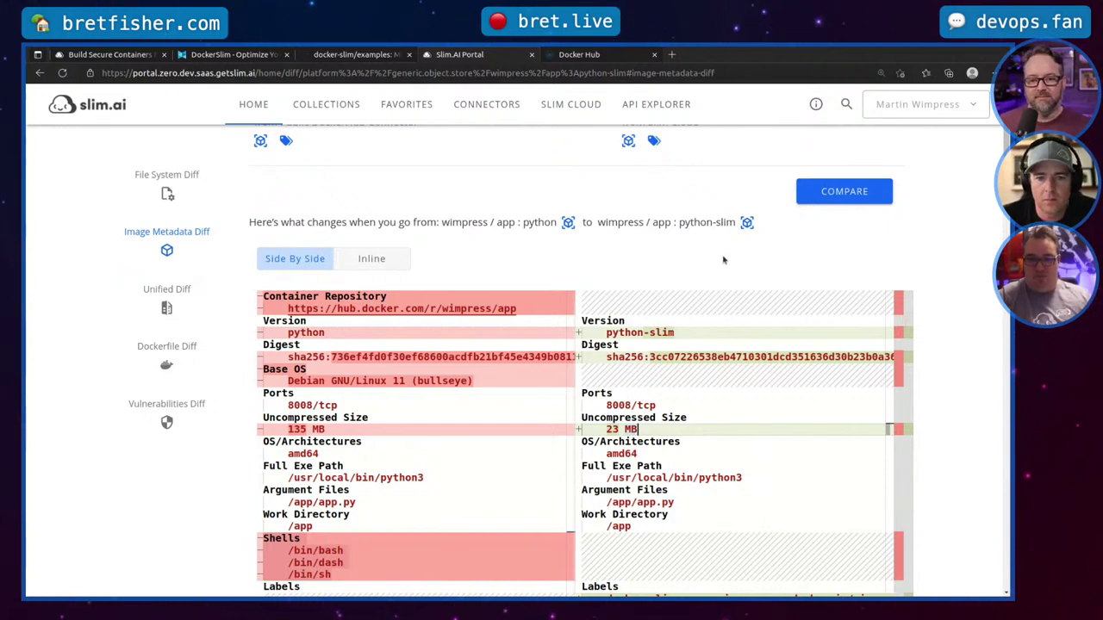
pyautogui.scroll(3, 724, 260)
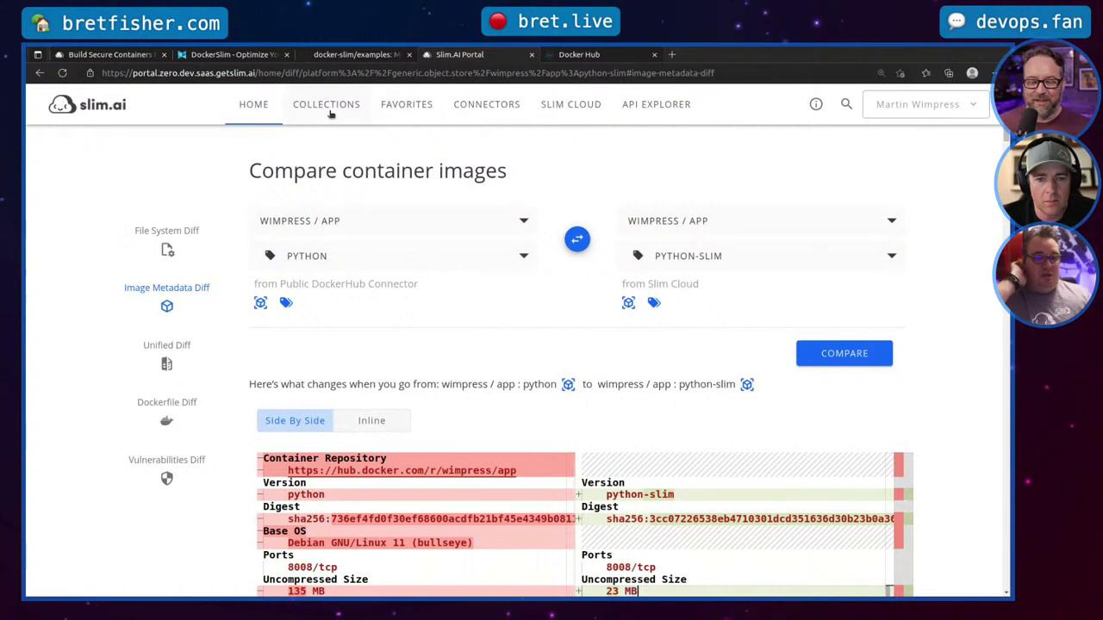
# Step: Start optimizing the python-lazy image from the favorites, keeping Slim Cloud as the location and python-lazy-slim as the container tag
pyautogui.click(420, 106)
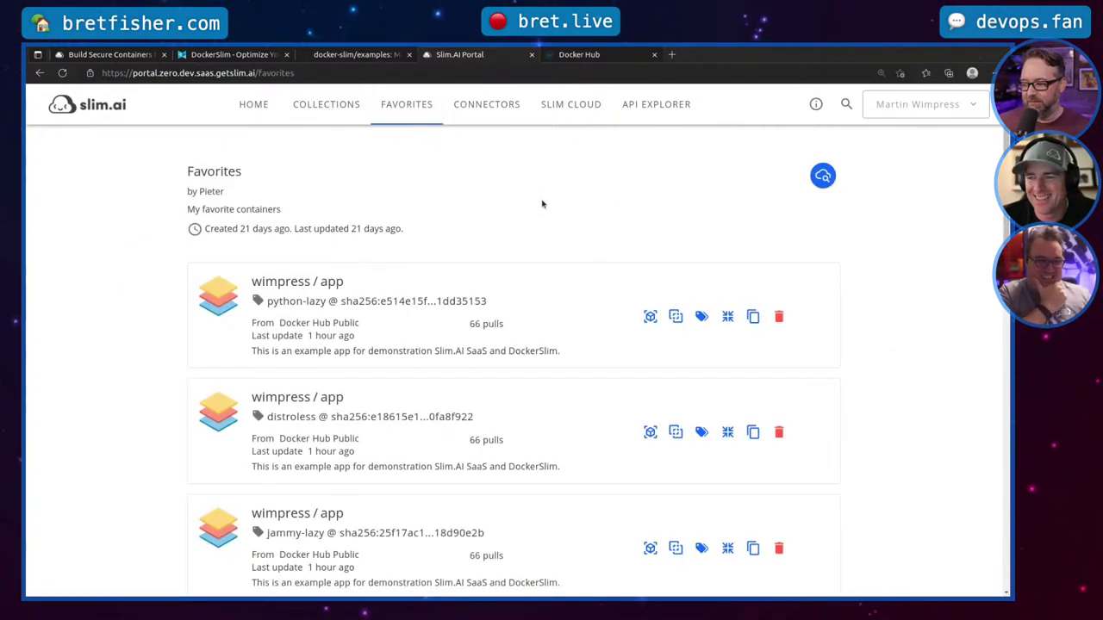
pyautogui.scroll(-2, 542, 201)
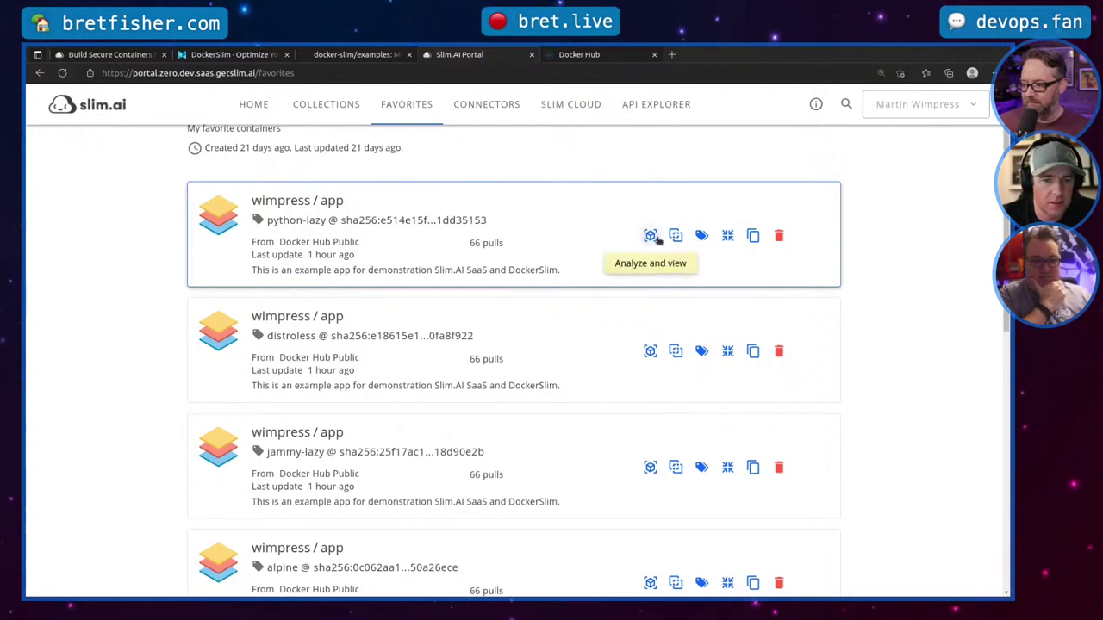
pyautogui.click(727, 236)
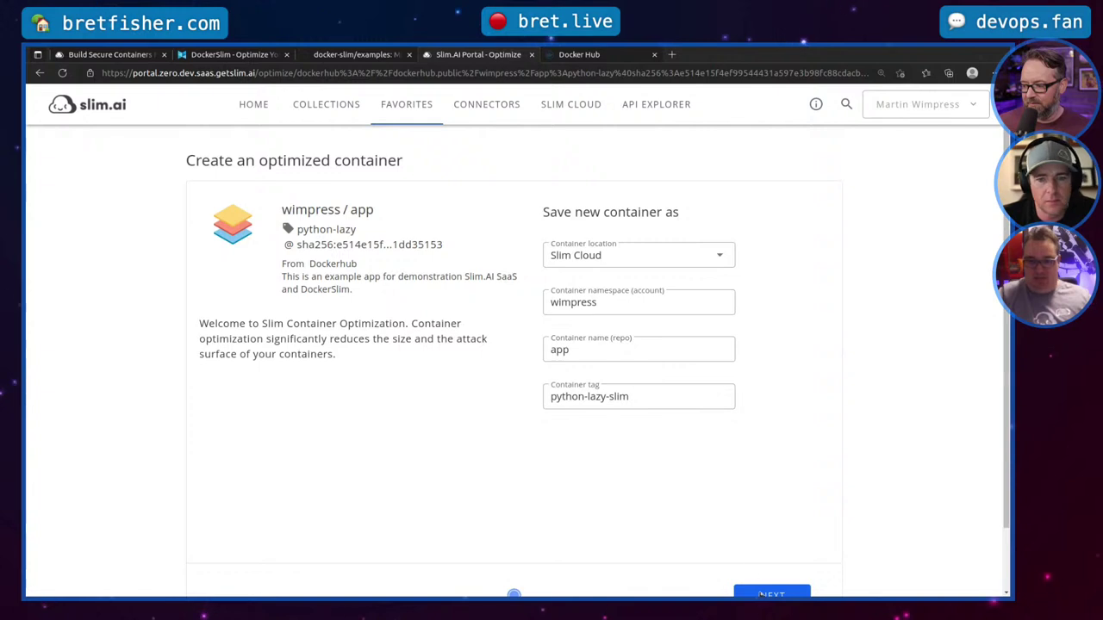
pyautogui.scroll(-1, 763, 468)
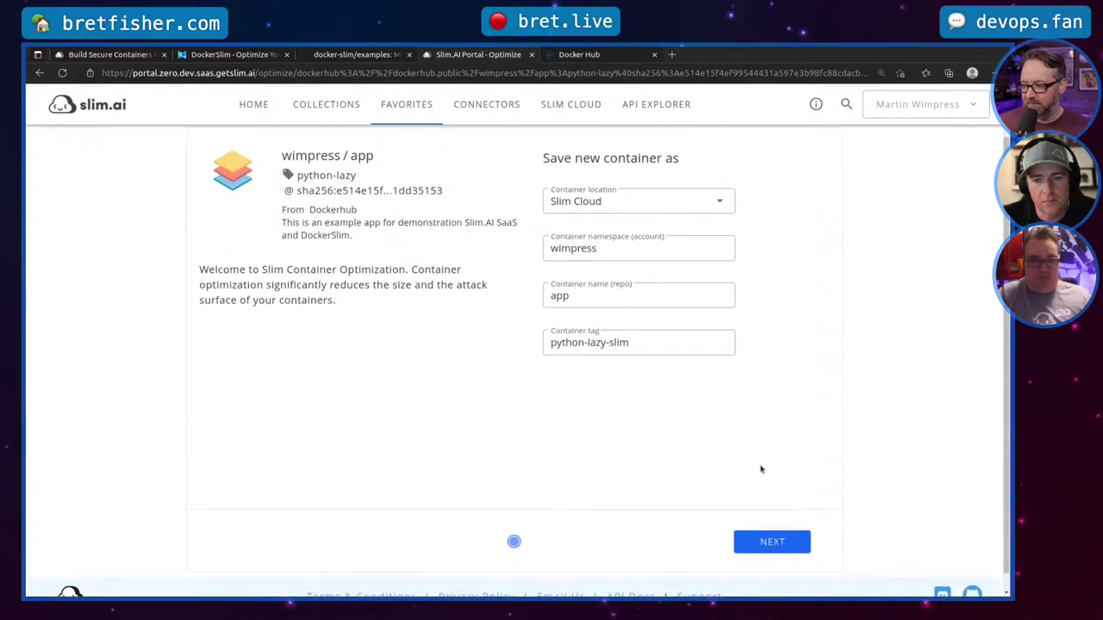
pyautogui.click(764, 541)
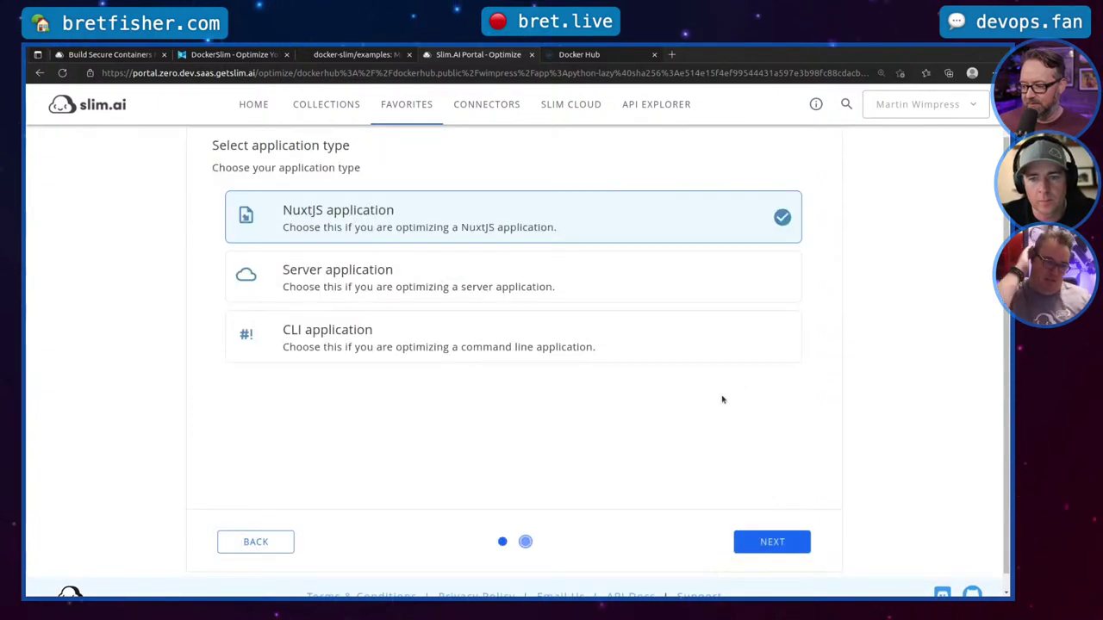
# Step: Configure the optimization as a server application without extra files or a compose file, keep the default variables and port 8008/tcp, and run it
pyautogui.click(671, 284)
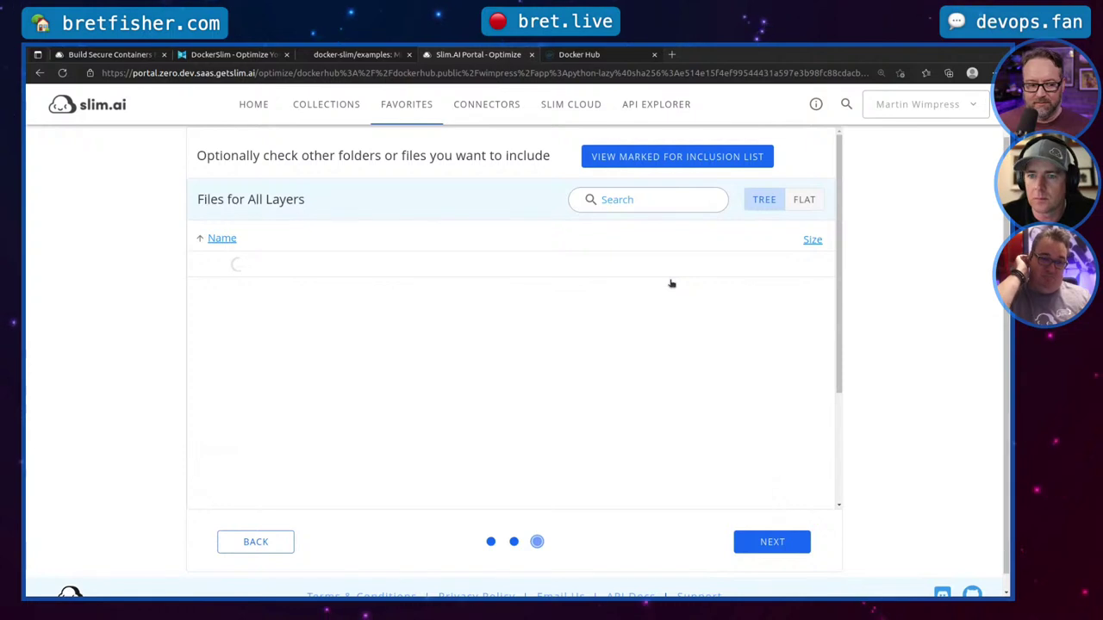
pyautogui.scroll(-3, 628, 340)
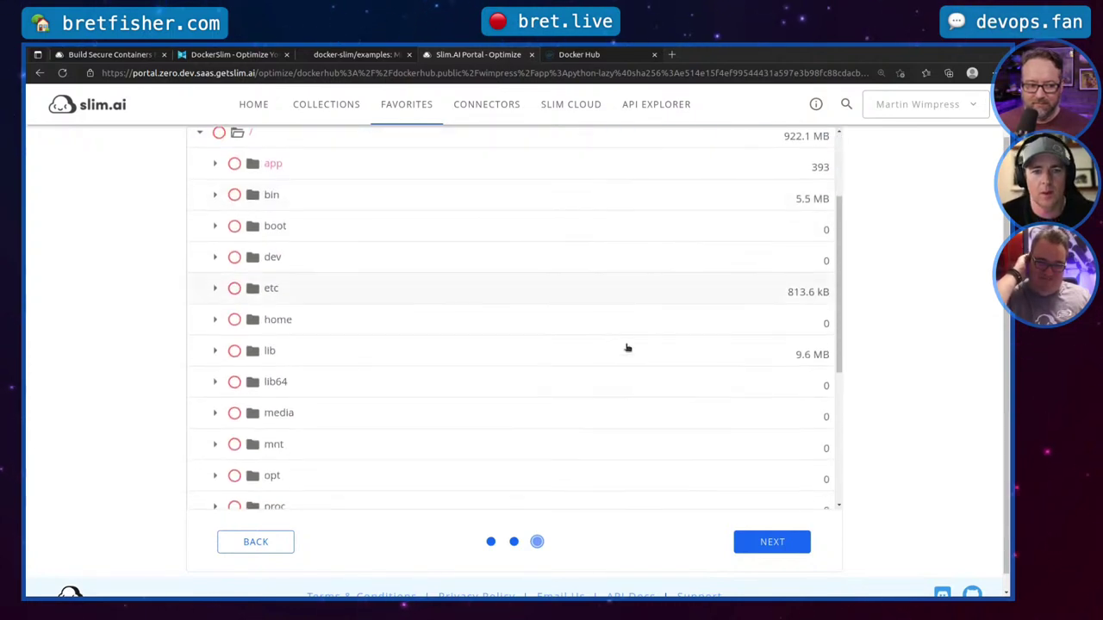
pyautogui.click(750, 539)
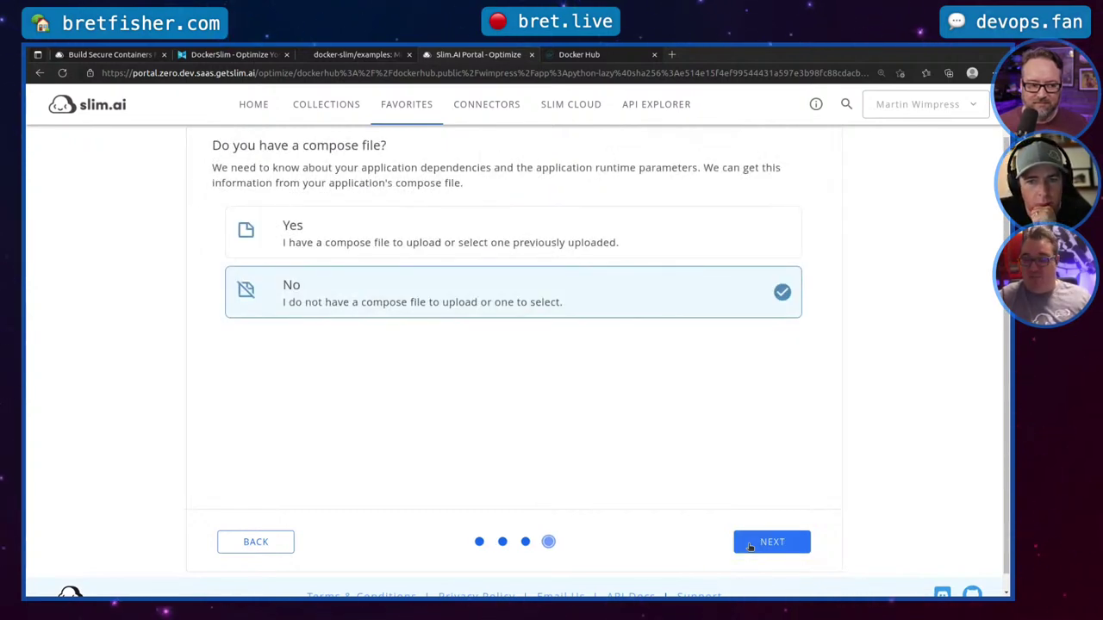
pyautogui.click(750, 543)
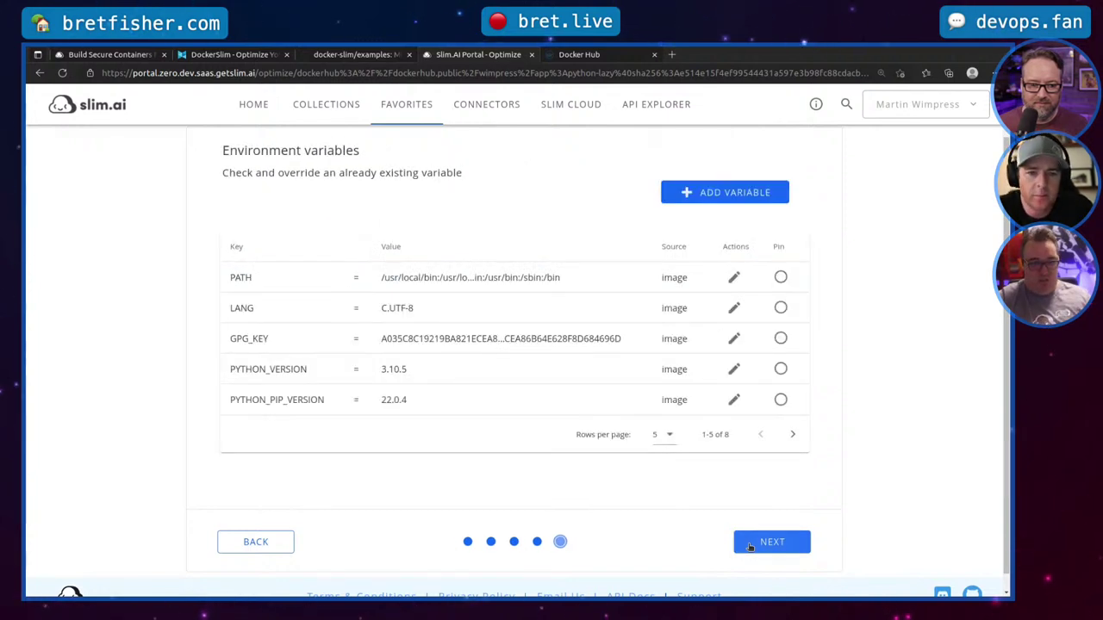
pyautogui.click(775, 541)
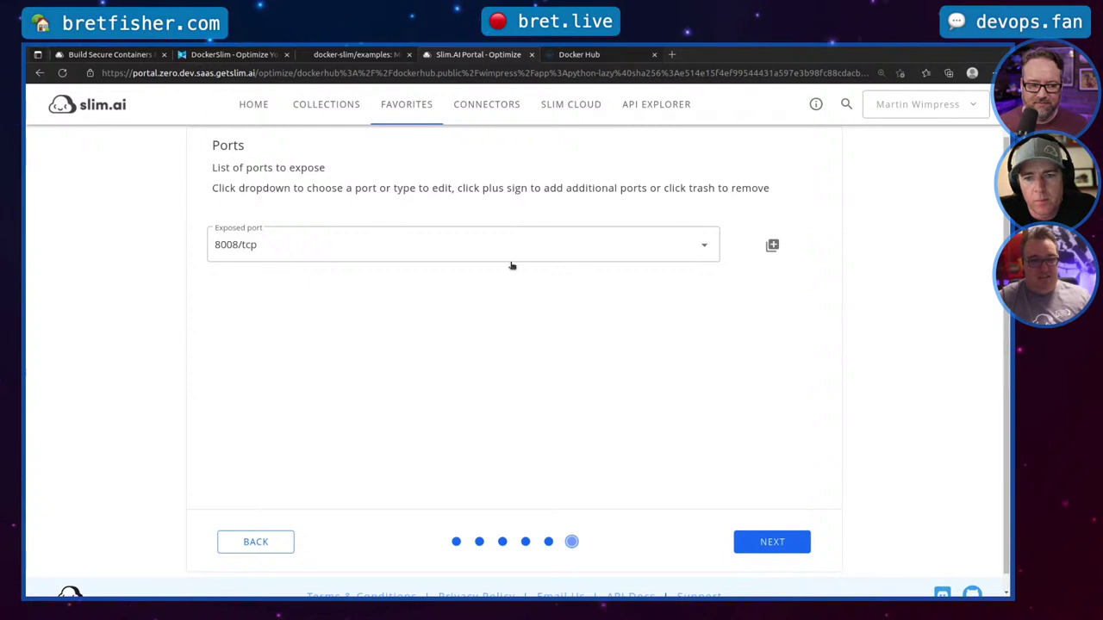
pyautogui.click(773, 550)
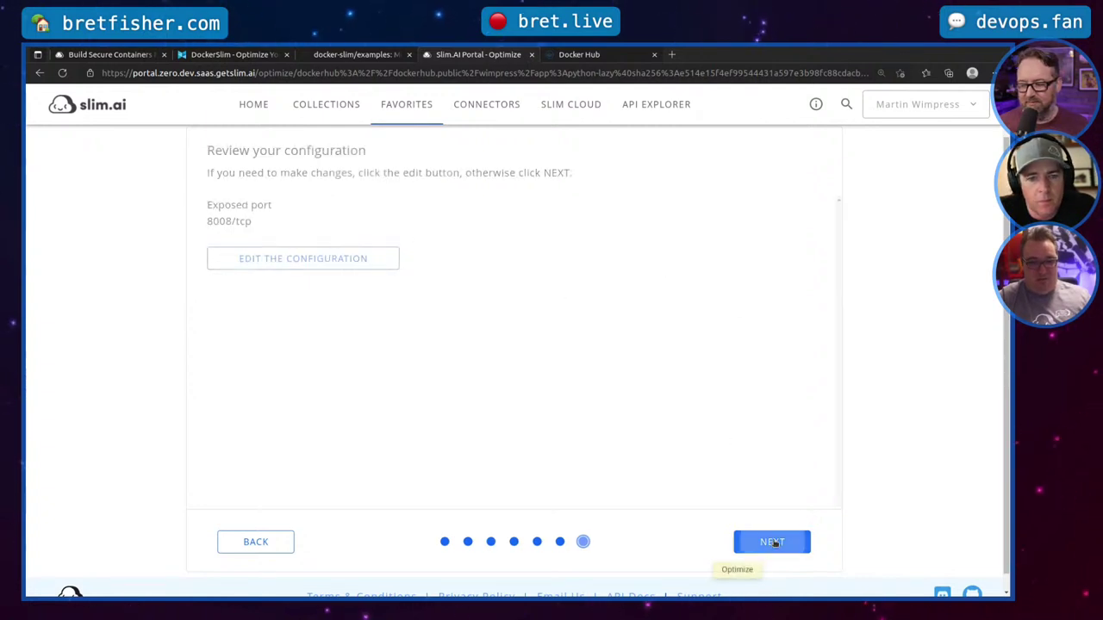
pyautogui.click(770, 541)
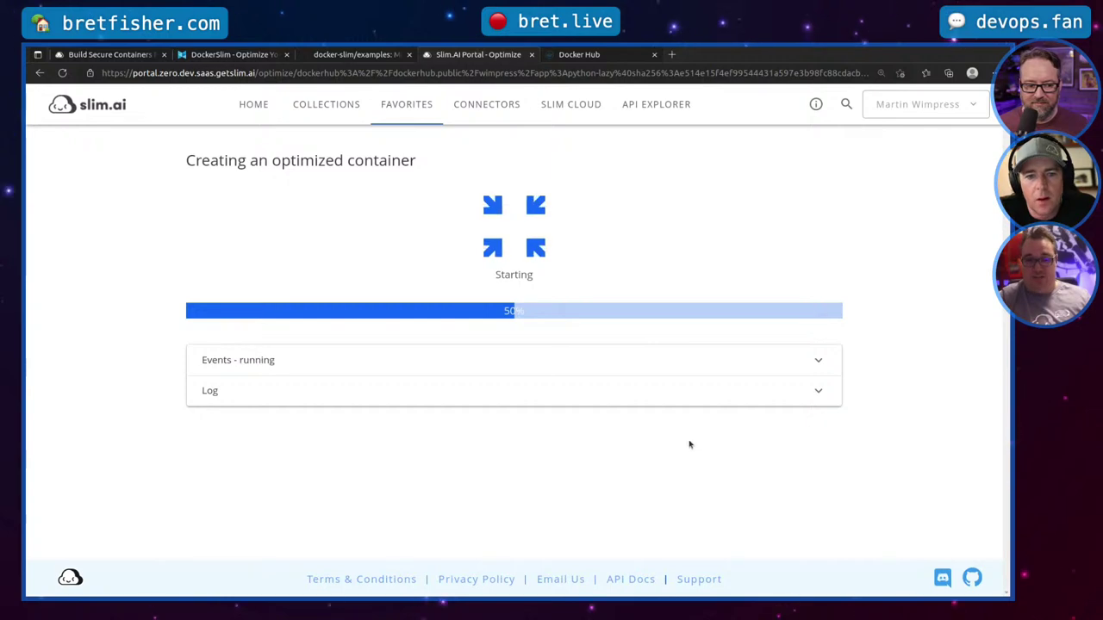
# Step: Follow the optimization log and examine the container sizes and minification in the output summary
pyautogui.click(695, 392)
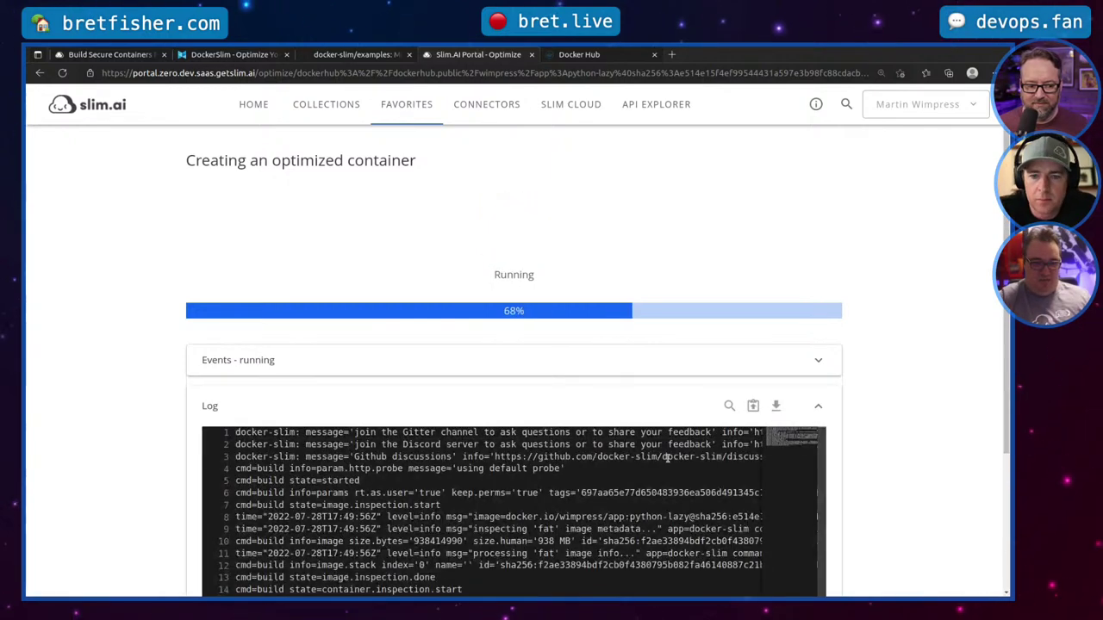
pyautogui.scroll(-3, 952, 478)
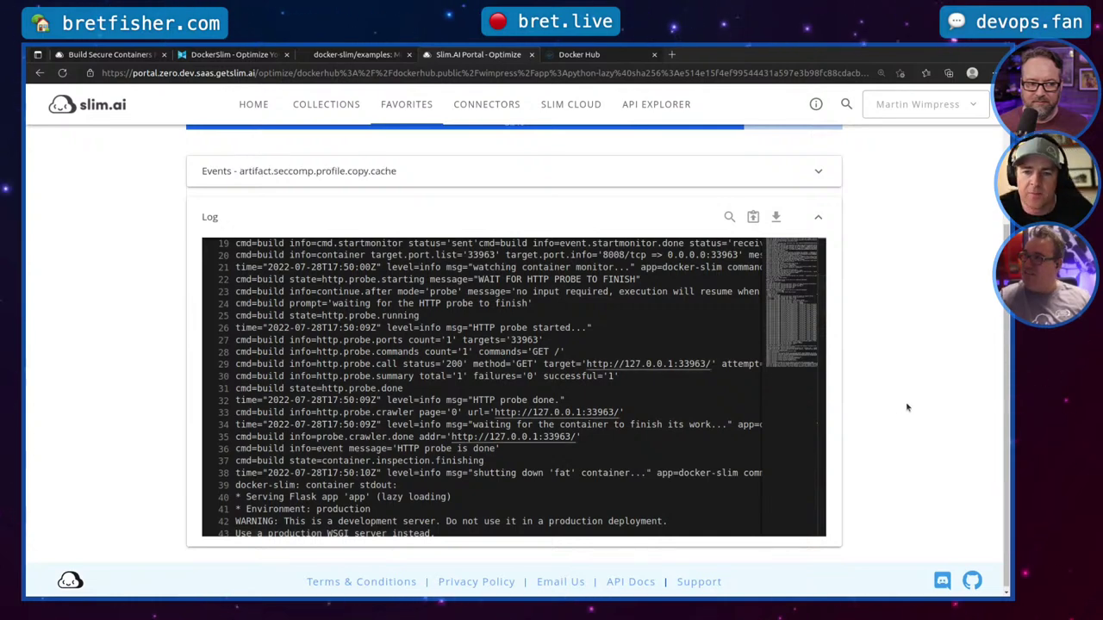
pyautogui.scroll(3, 906, 408)
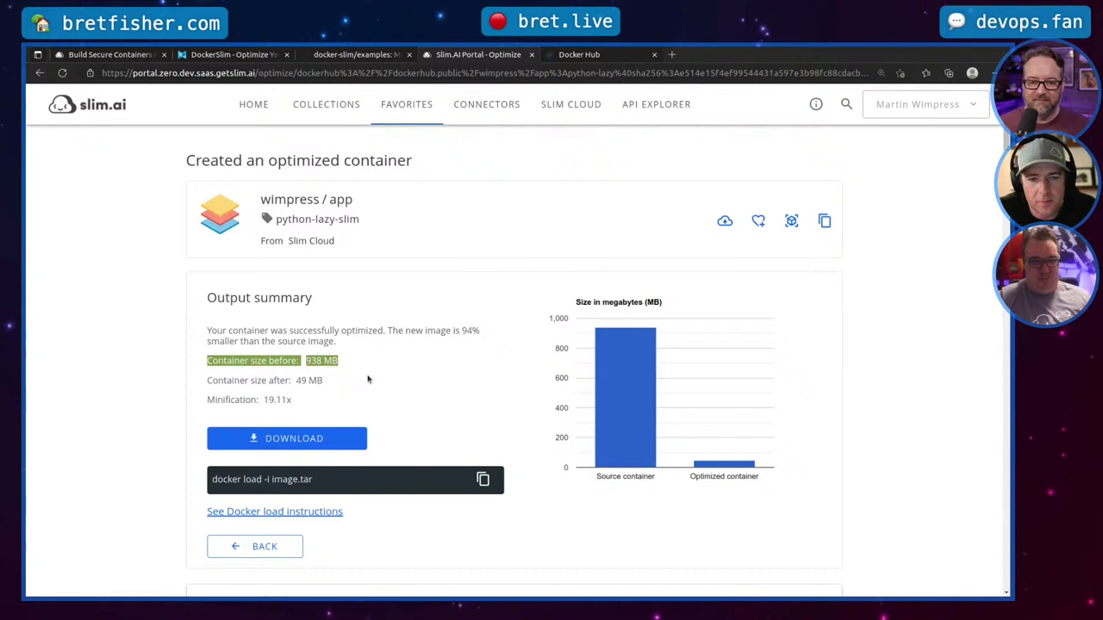
pyautogui.click(231, 394)
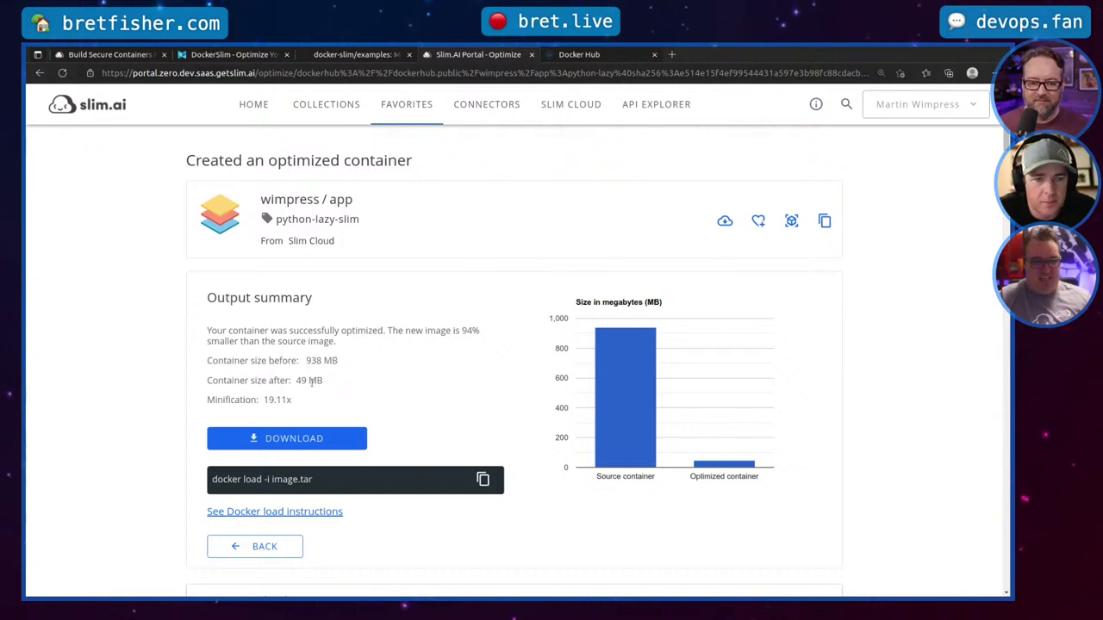
pyautogui.moveTo(721, 465)
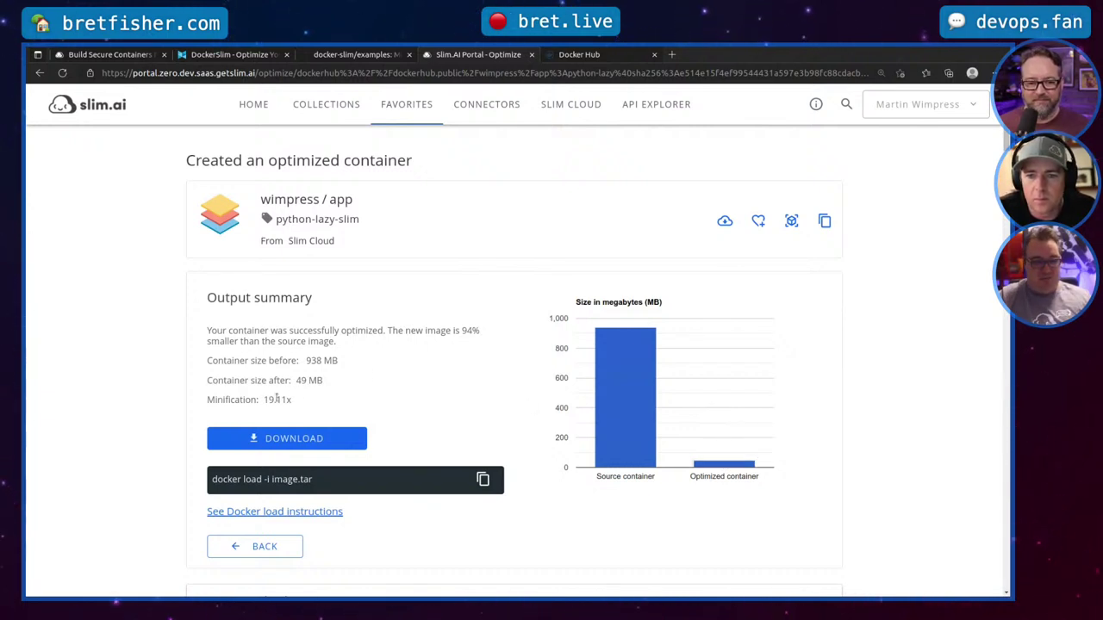
# Step: Open the analysis of python-lazy-slim and set up a comparison from python-lazy-slim to python-slim
pyautogui.click(791, 222)
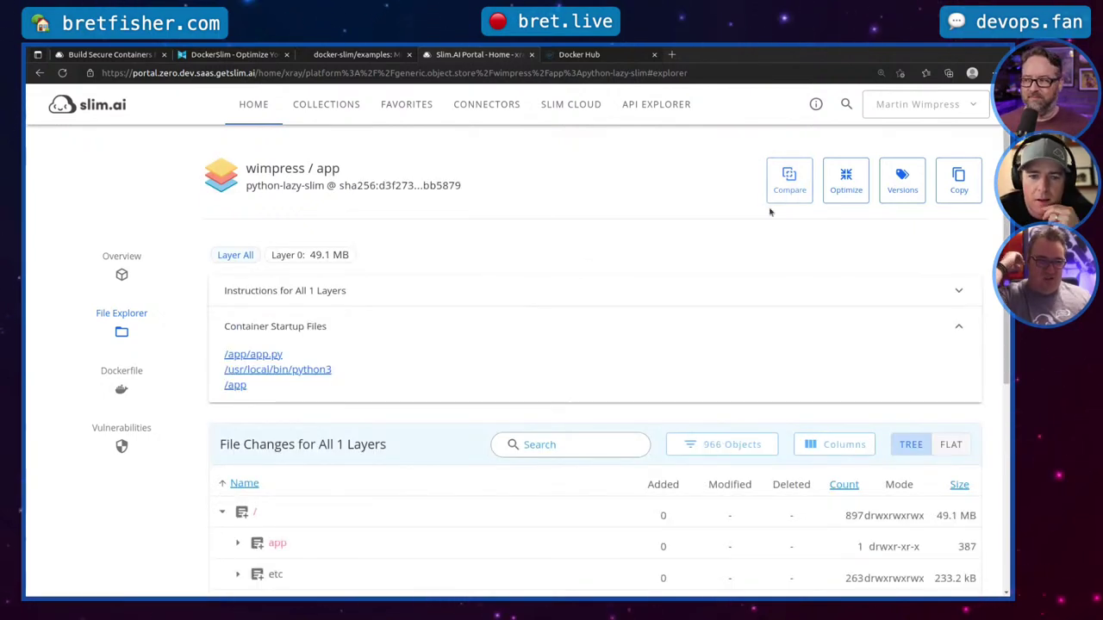
pyautogui.click(793, 191)
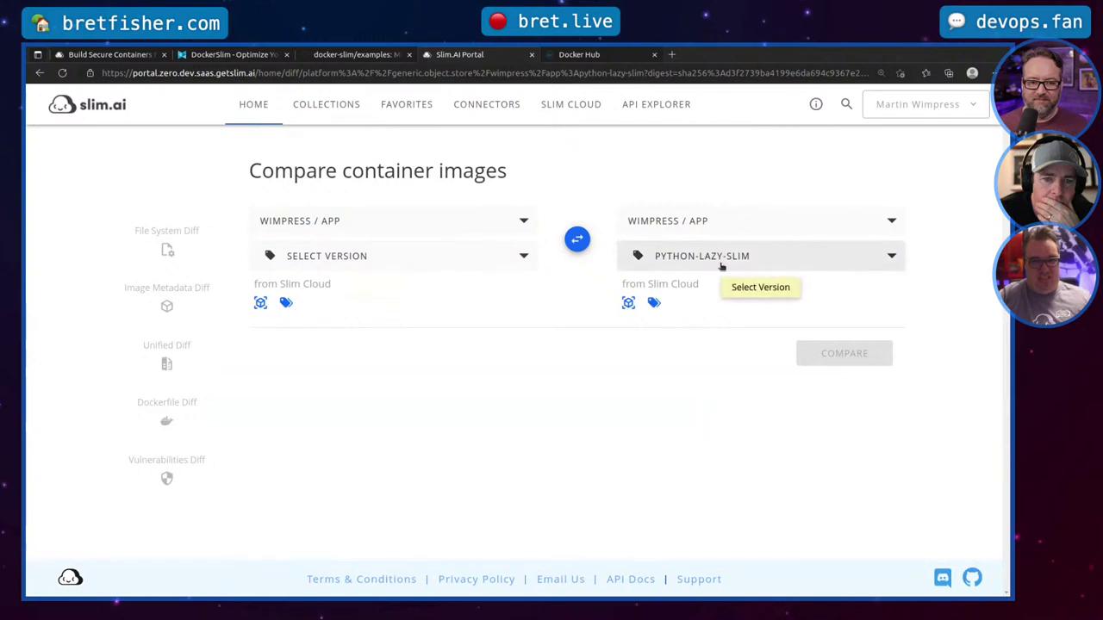
pyautogui.click(388, 255)
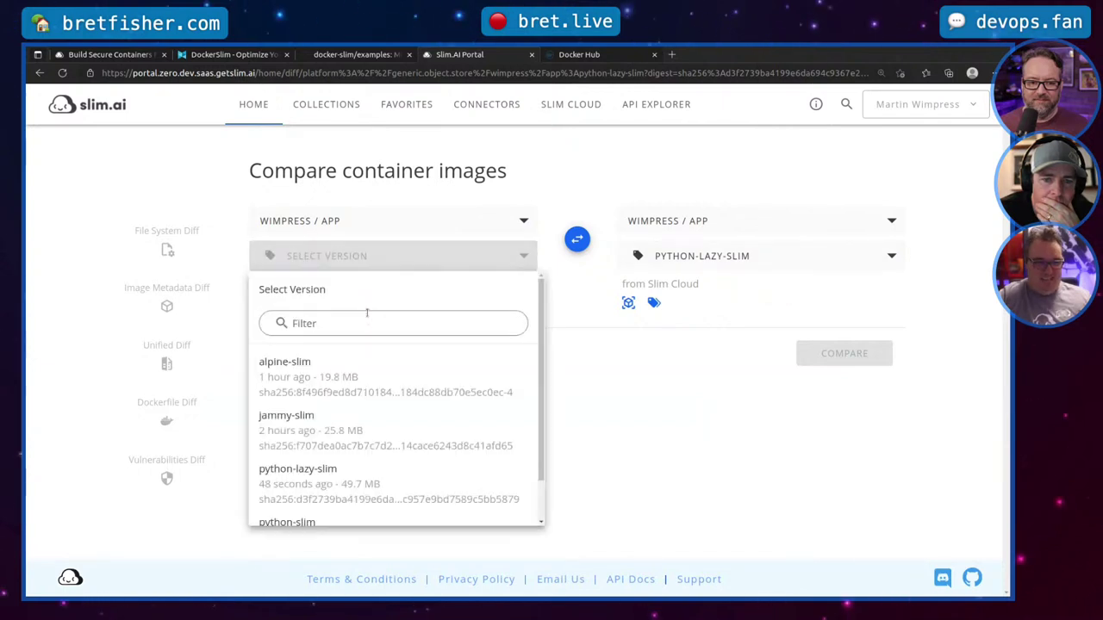
pyautogui.click(303, 474)
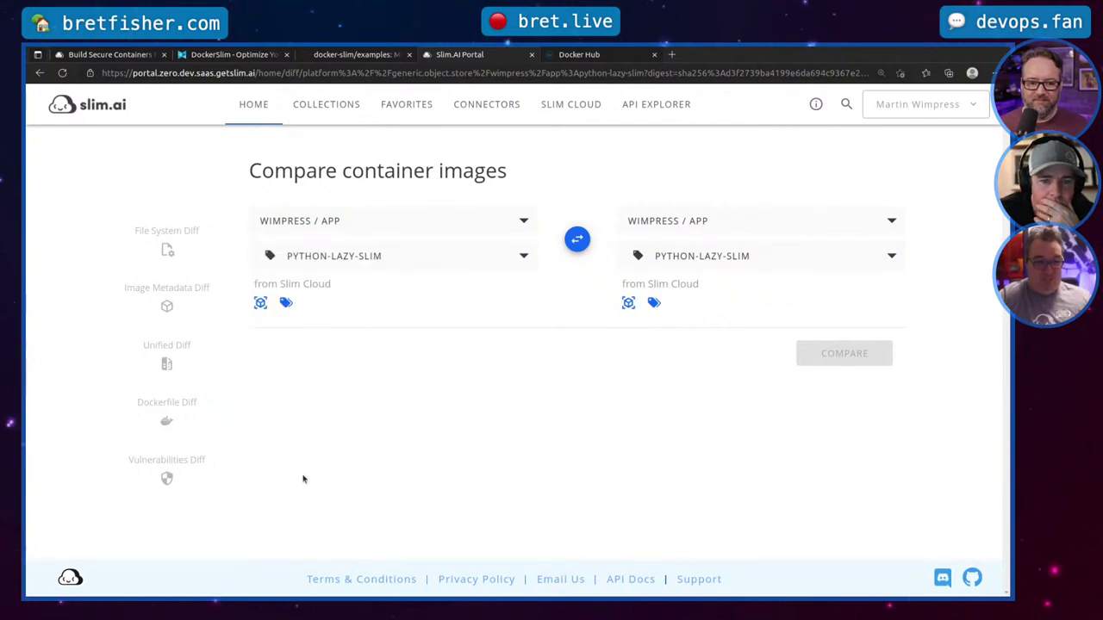
pyautogui.click(720, 256)
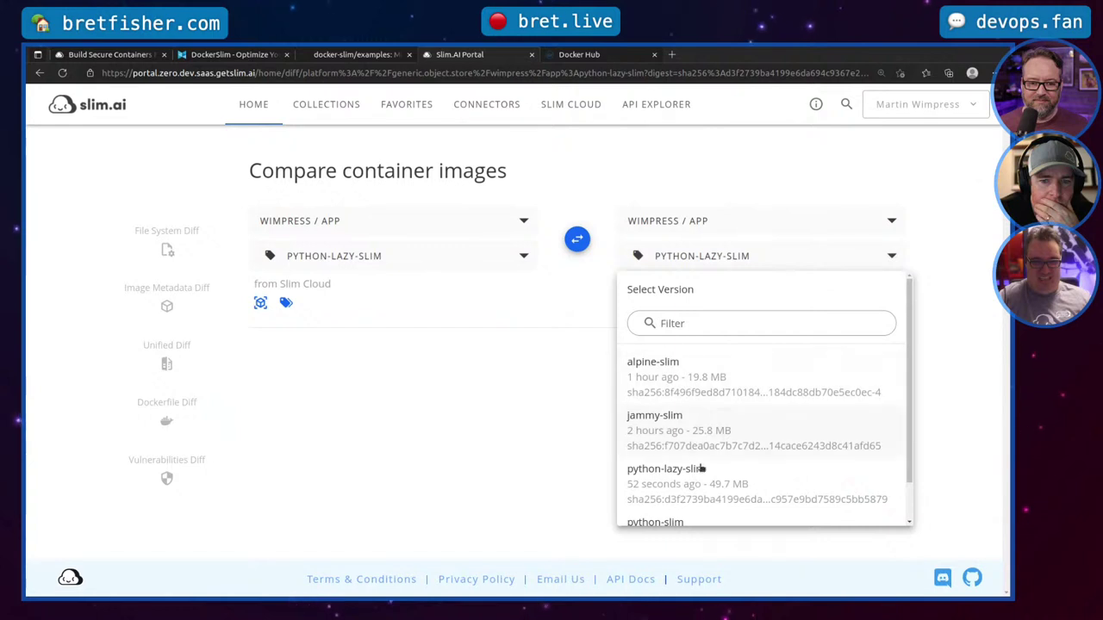
pyautogui.scroll(-2, 685, 487)
pyautogui.click(682, 491)
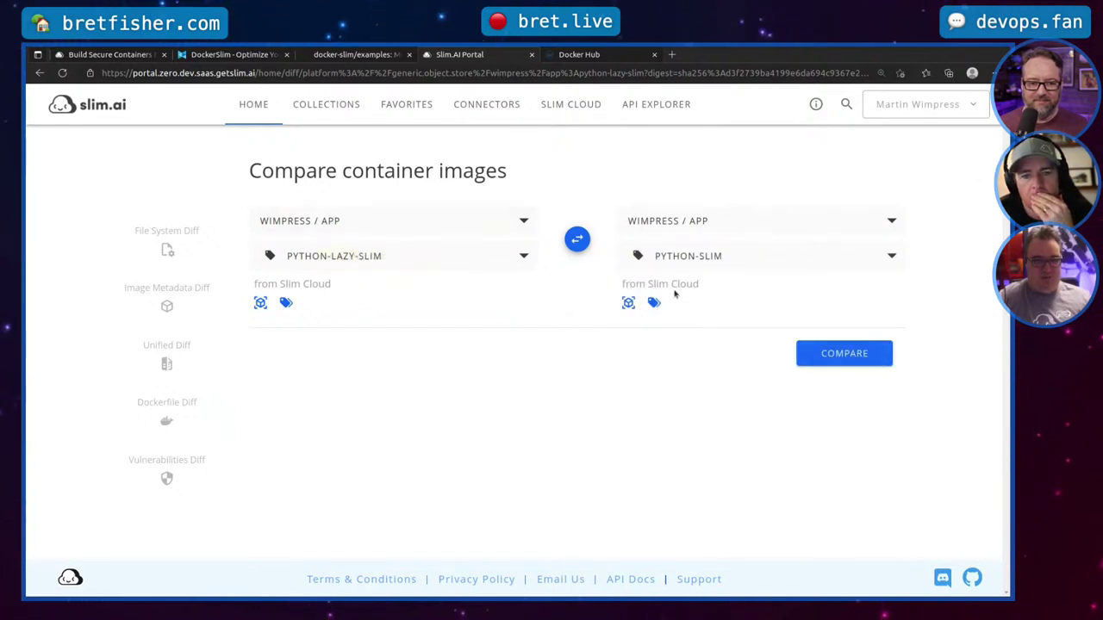
# Step: Run the comparison of python-lazy-slim with python-slim and review the file system changes
pyautogui.click(861, 353)
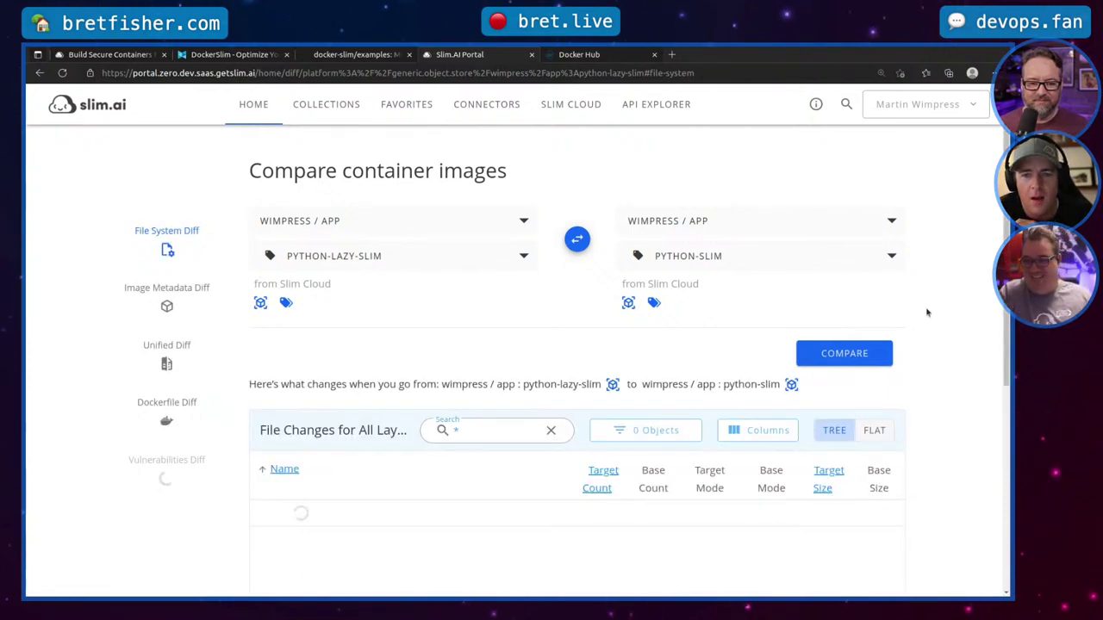
pyautogui.scroll(-3, 938, 302)
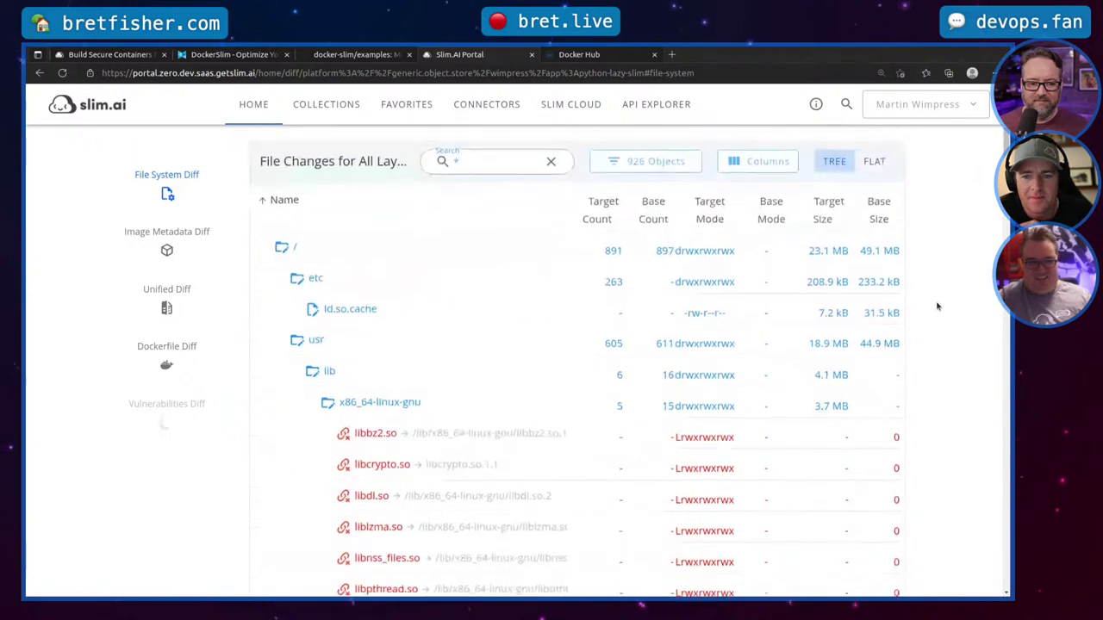
pyautogui.scroll(3, 938, 307)
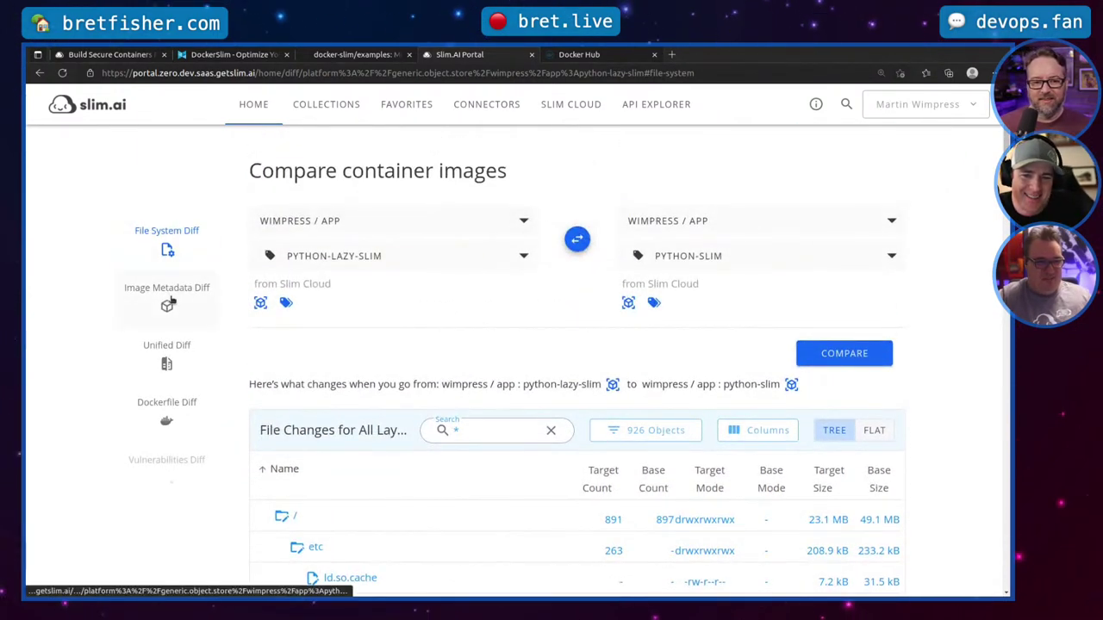
# Step: Open the image metadata diff of the two slimmed images and examine their sizes, environment variables, image details and layers
pyautogui.click(166, 297)
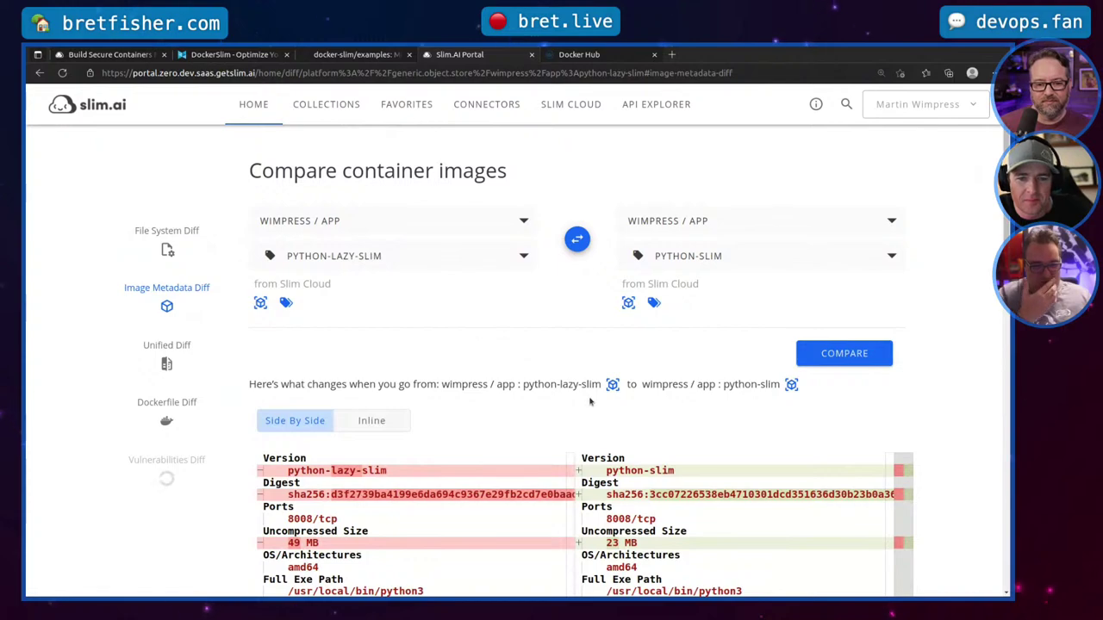
pyautogui.scroll(-2, 590, 402)
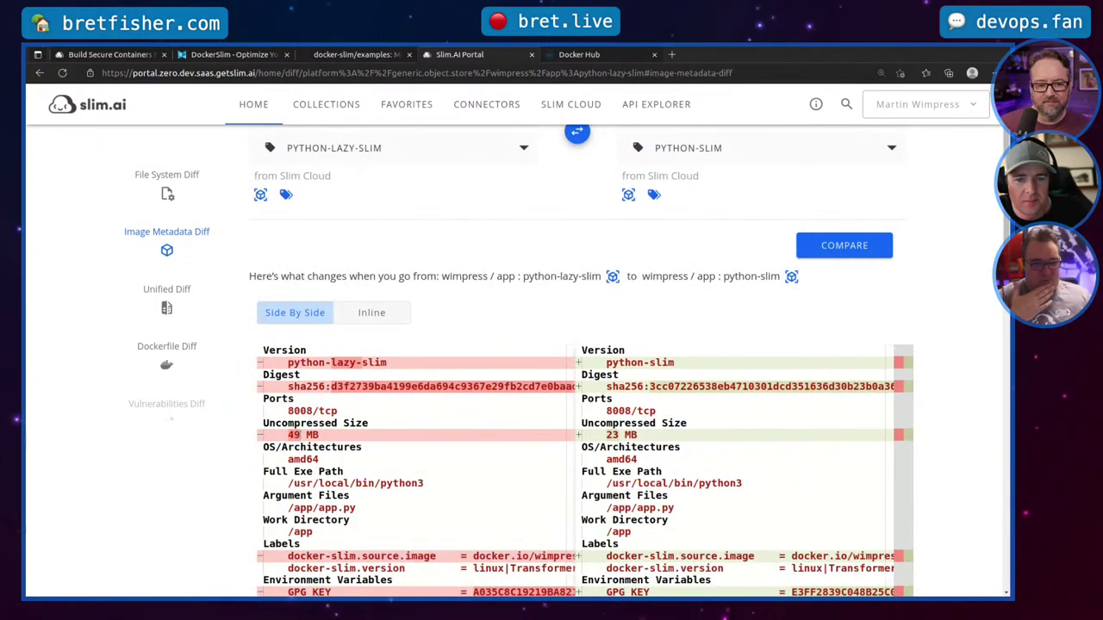
pyautogui.scroll(-6, 670, 453)
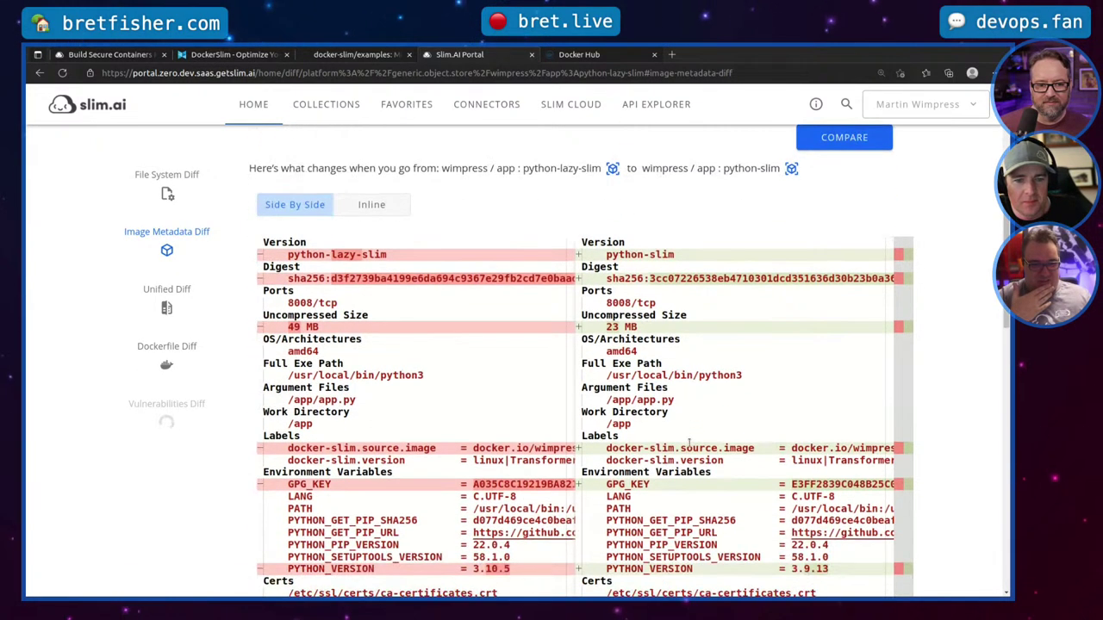
pyautogui.scroll(-9, 690, 440)
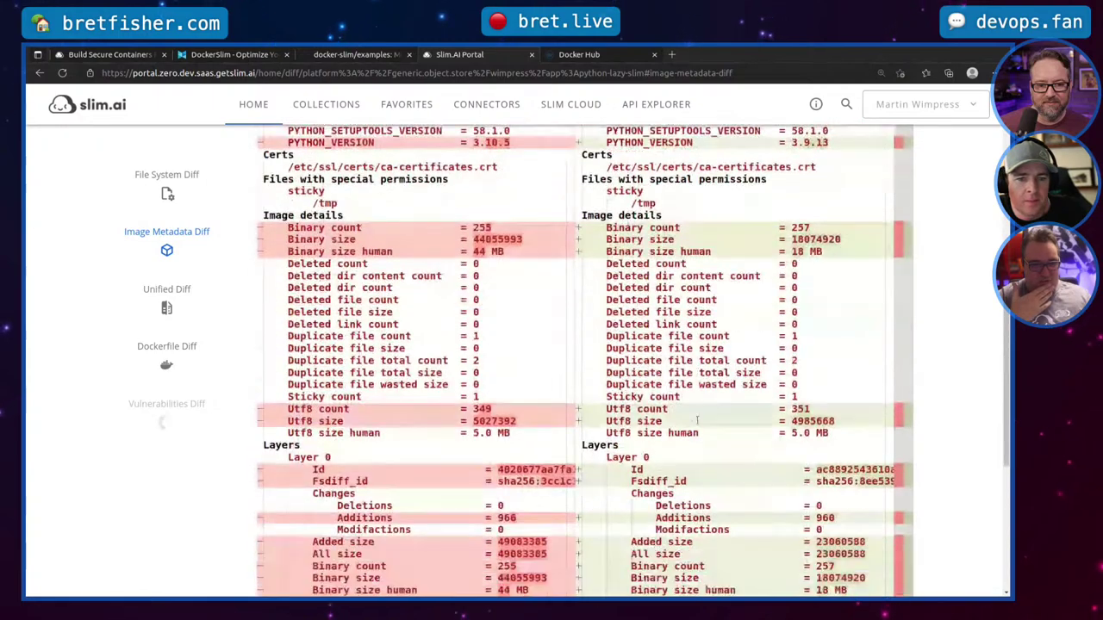
pyautogui.scroll(11, 697, 420)
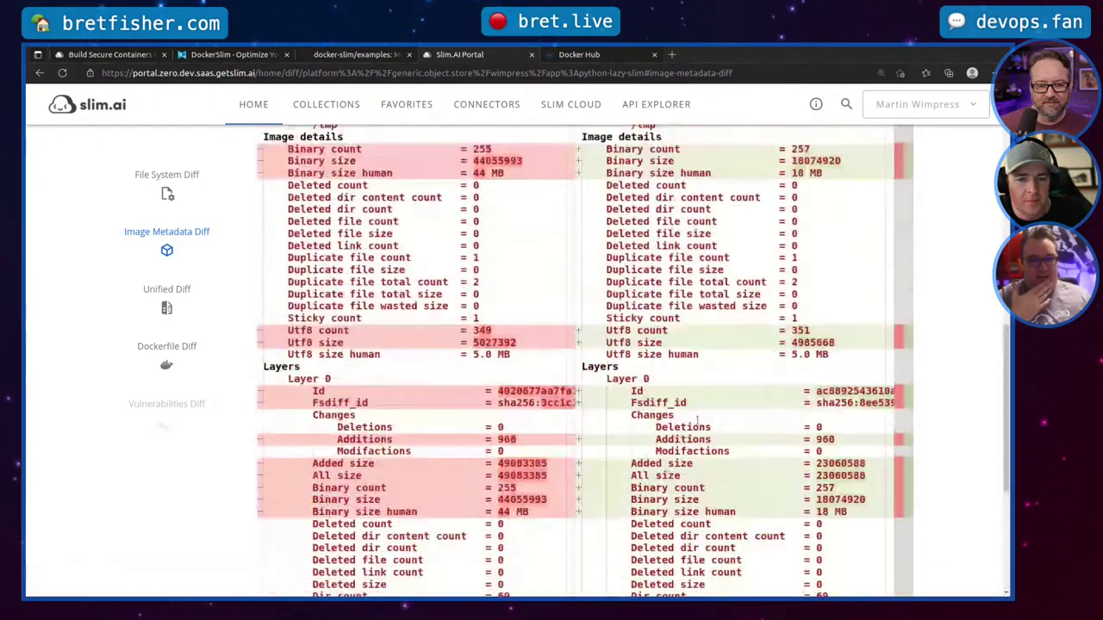
pyautogui.scroll(2, 693, 332)
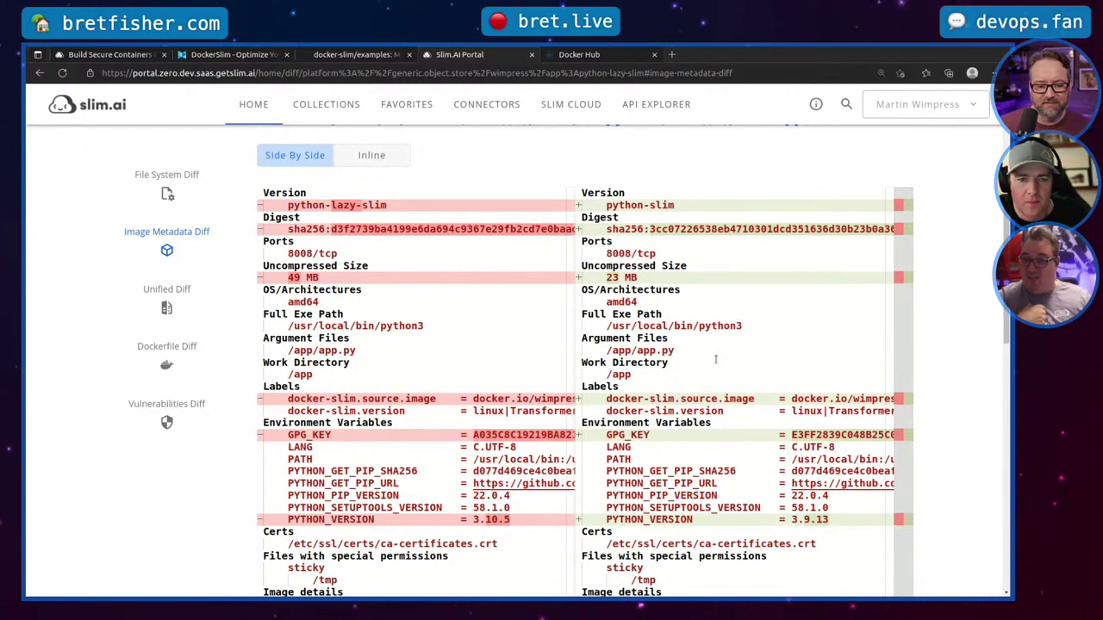
pyautogui.scroll(-2, 799, 354)
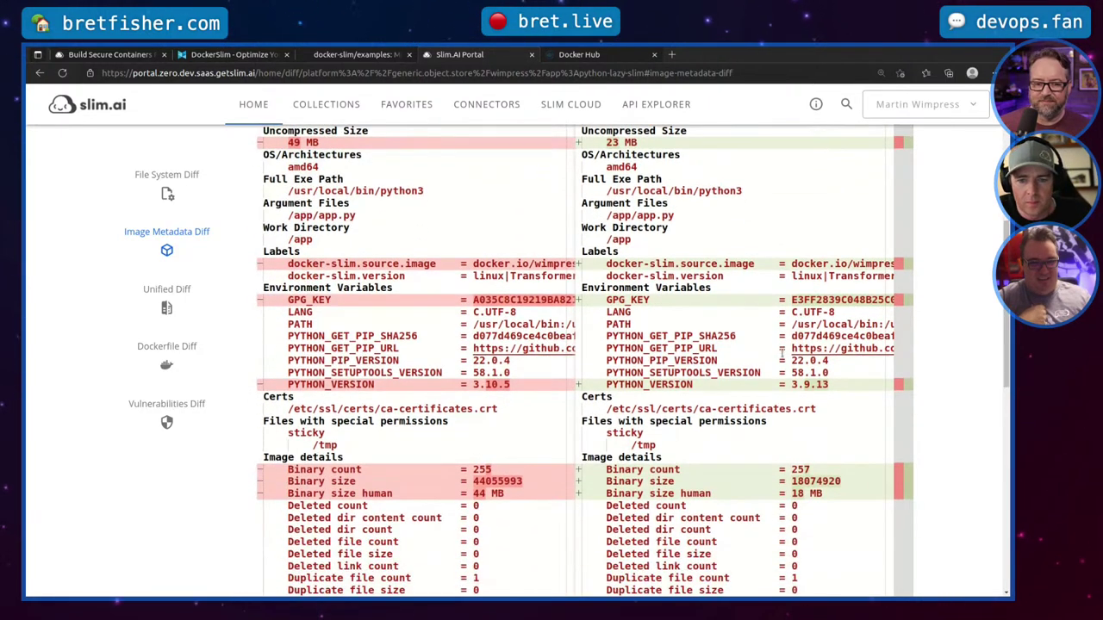
pyautogui.scroll(-1, 787, 398)
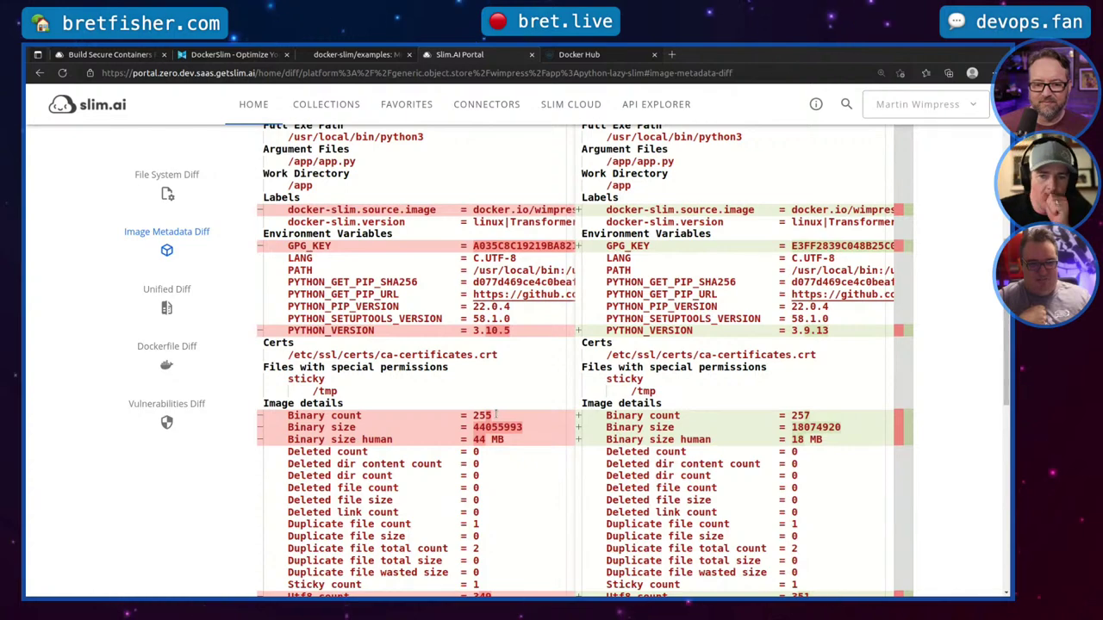
pyautogui.scroll(3, 457, 427)
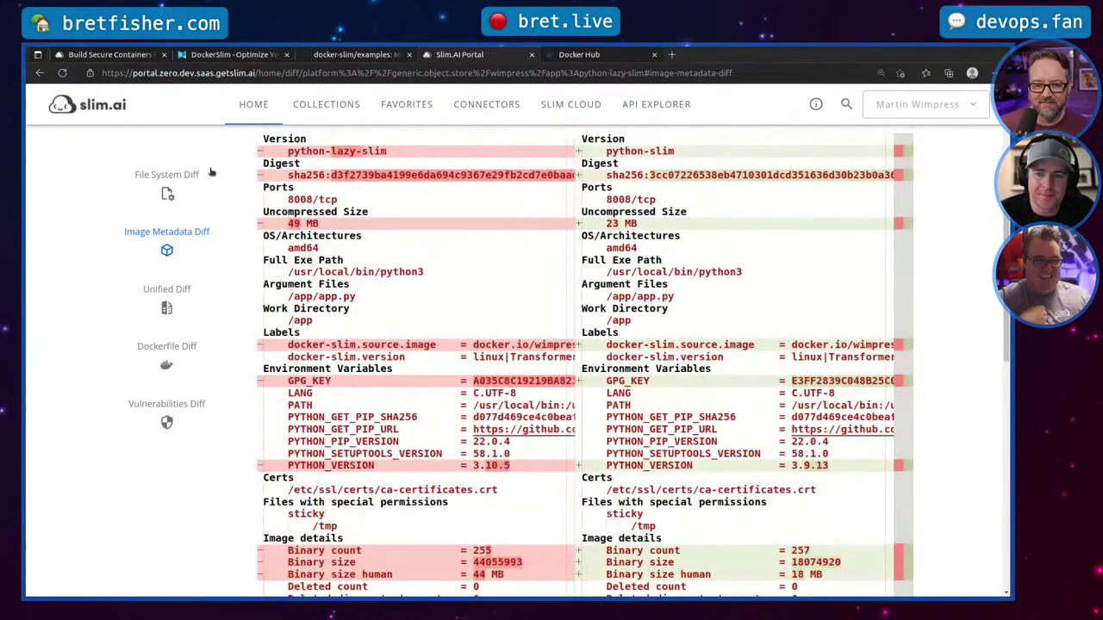
# Step: Open the file system diff of the two slimmed images, filter it to modifications only, and examine the modified files and links
pyautogui.click(167, 175)
pyautogui.scroll(-7, 579, 302)
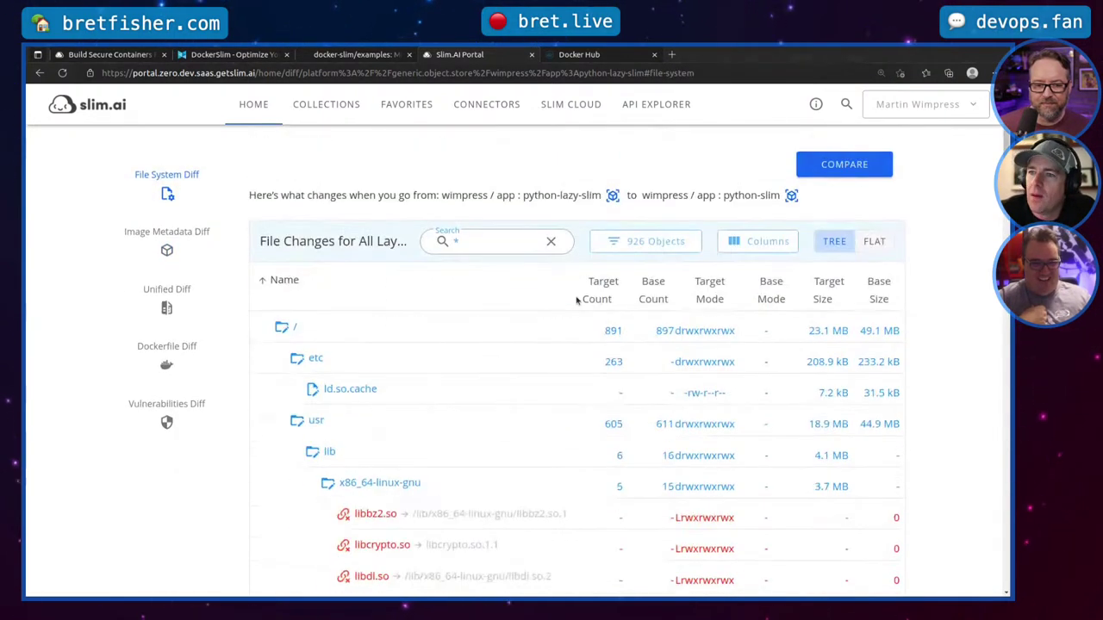
pyautogui.scroll(10, 577, 300)
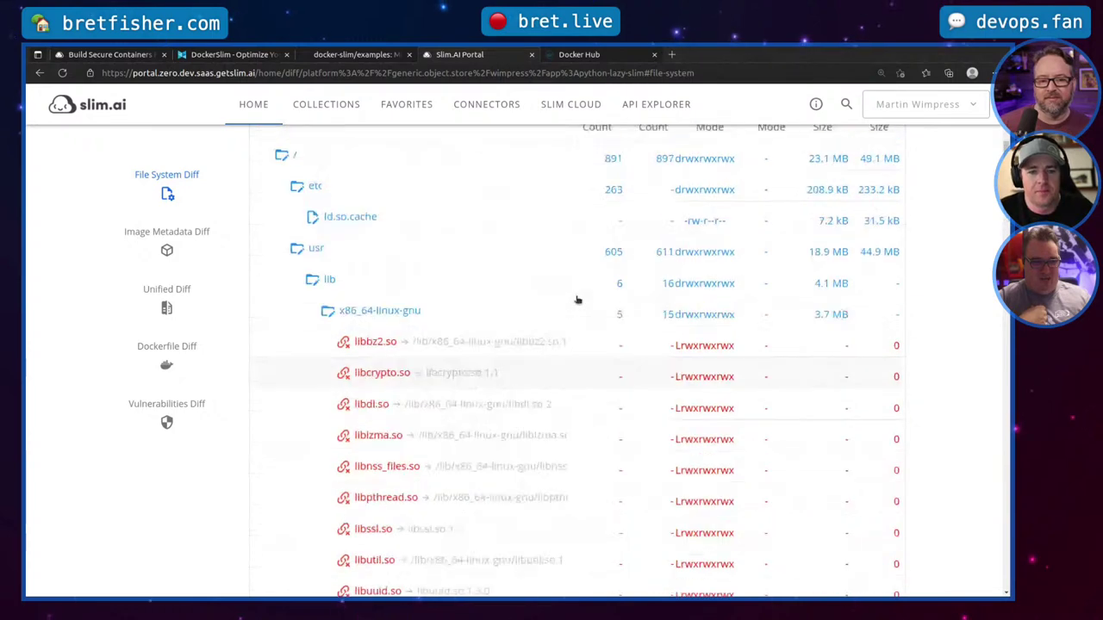
pyautogui.click(616, 297)
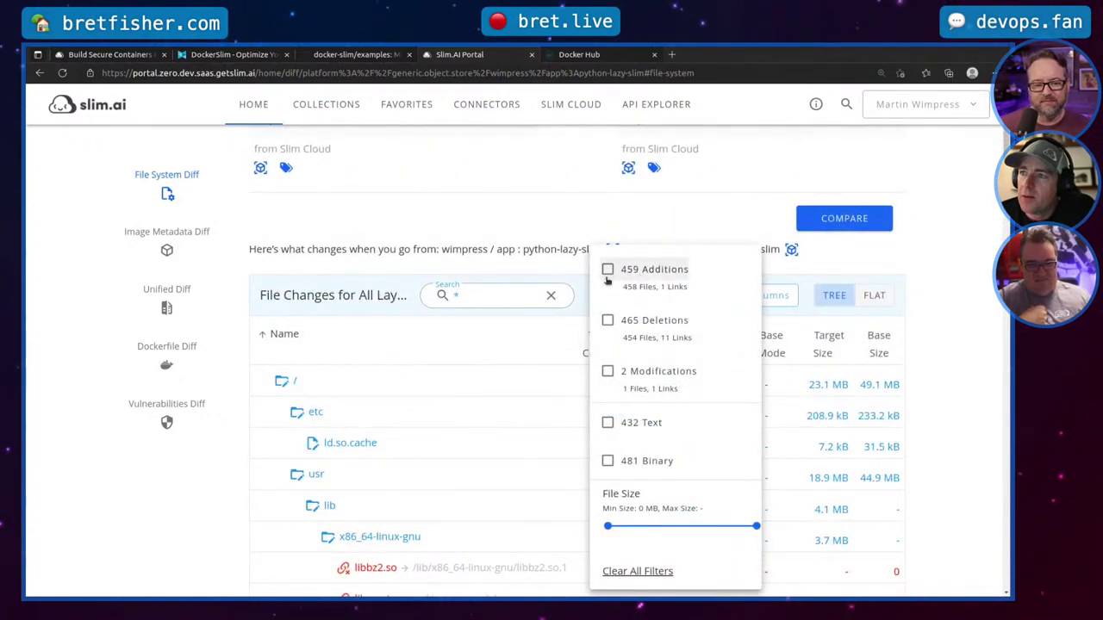
pyautogui.click(607, 370)
pyautogui.click(695, 234)
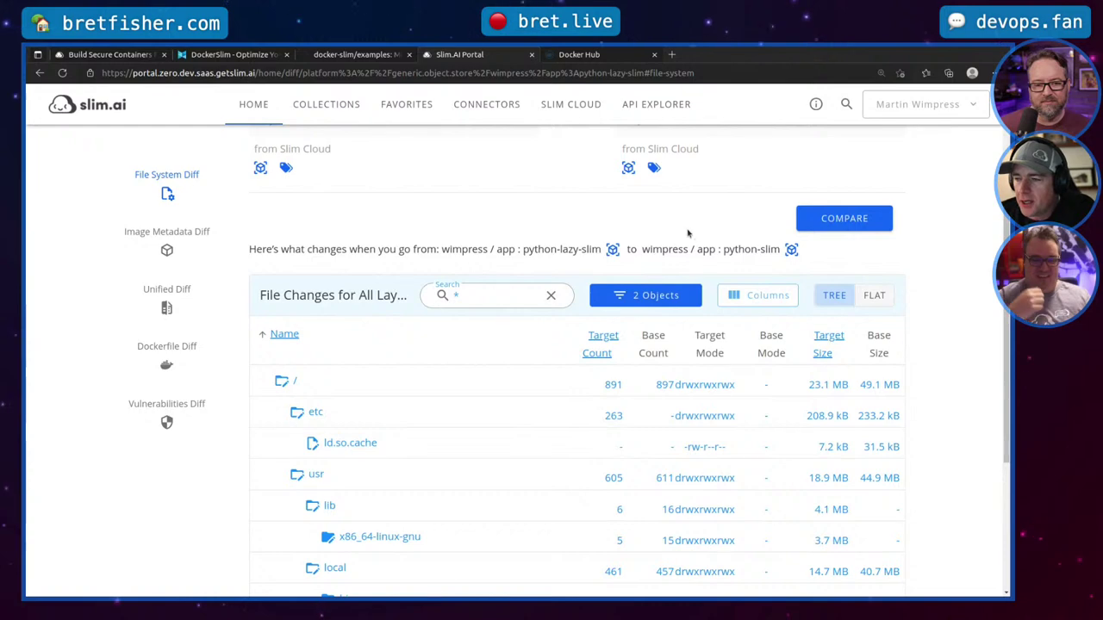
pyautogui.scroll(-2, 498, 268)
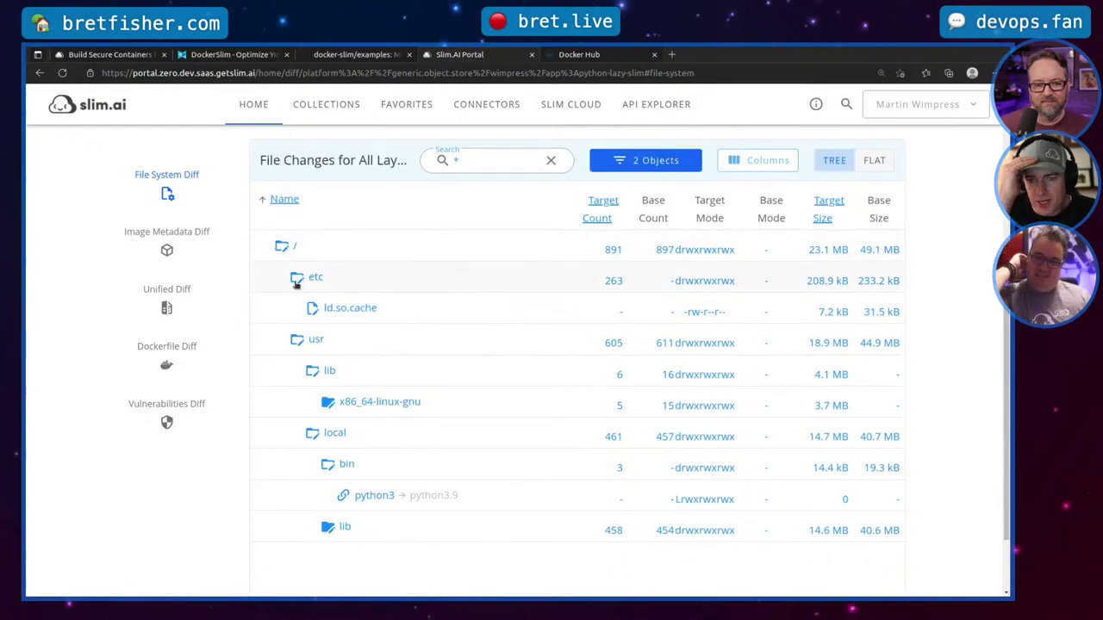
# Step: Return to the image metadata diff and examine the uncompressed sizes, environment variables and Python versions side by side
pyautogui.click(168, 249)
pyautogui.scroll(-2, 666, 353)
pyautogui.scroll(-1, 665, 356)
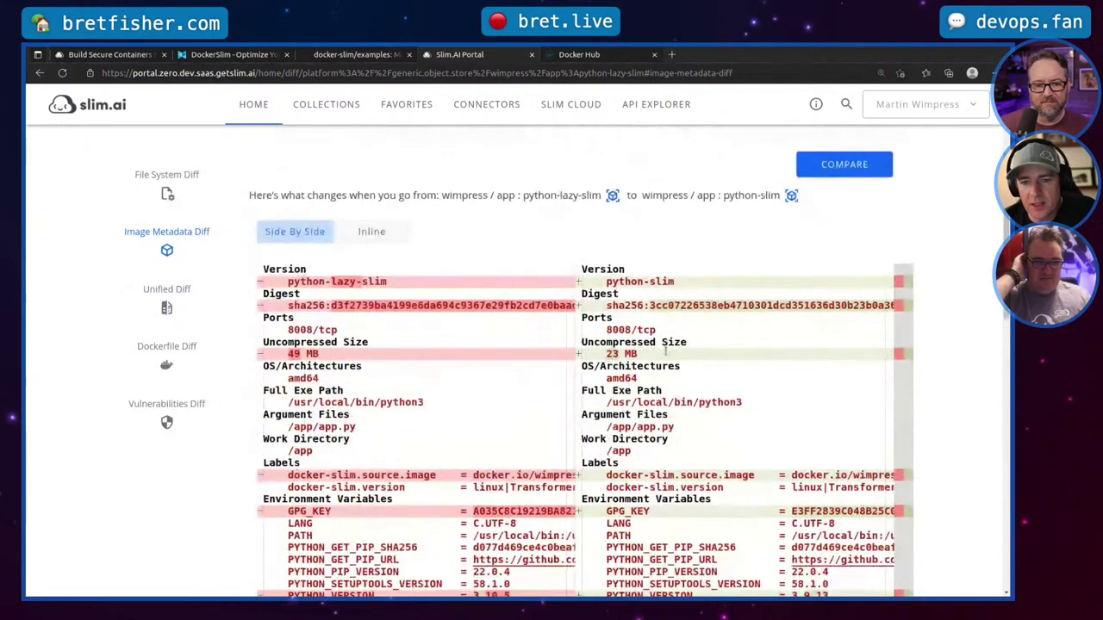
pyautogui.scroll(-2, 666, 352)
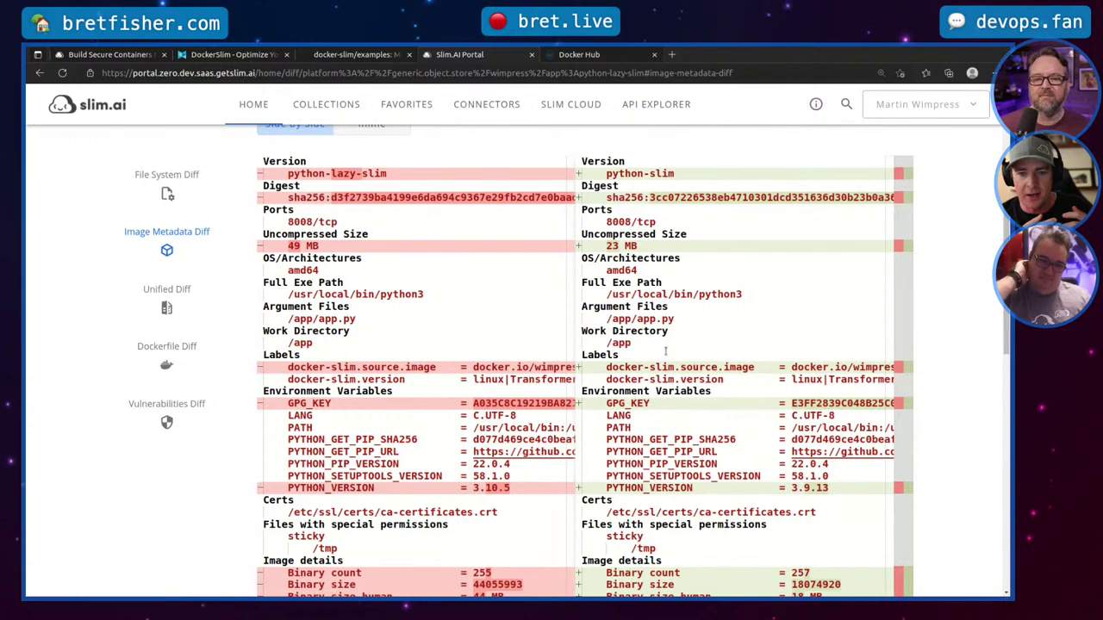
pyautogui.scroll(-2, 665, 350)
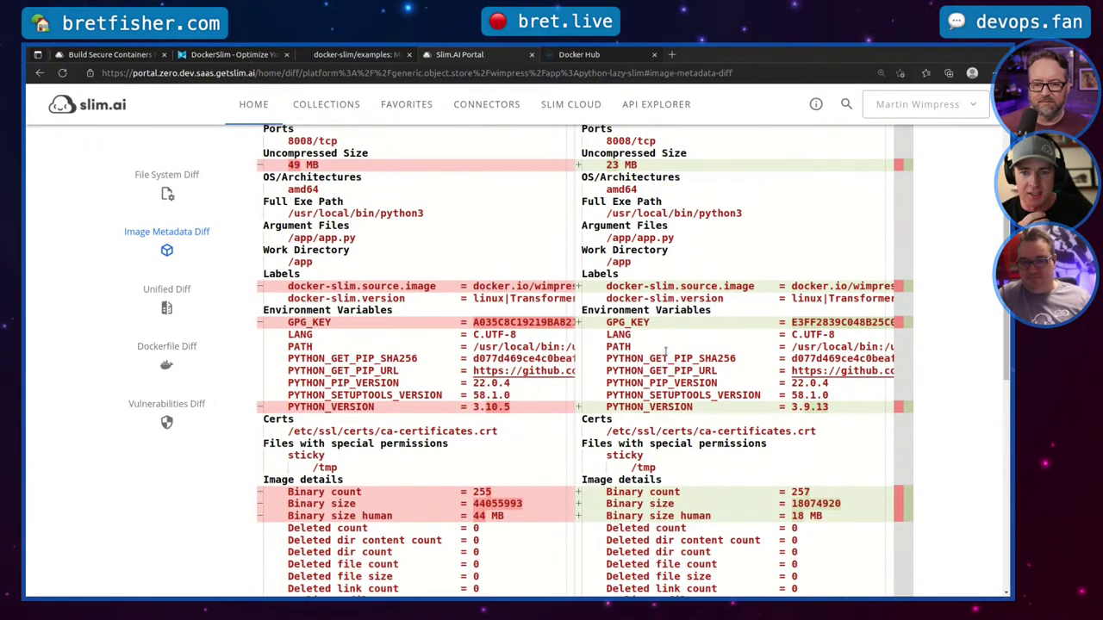
# Step: Open the vulnerabilities diff of python-lazy-slim and python-slim and examine the vulnerability comparison summary
pyautogui.click(154, 417)
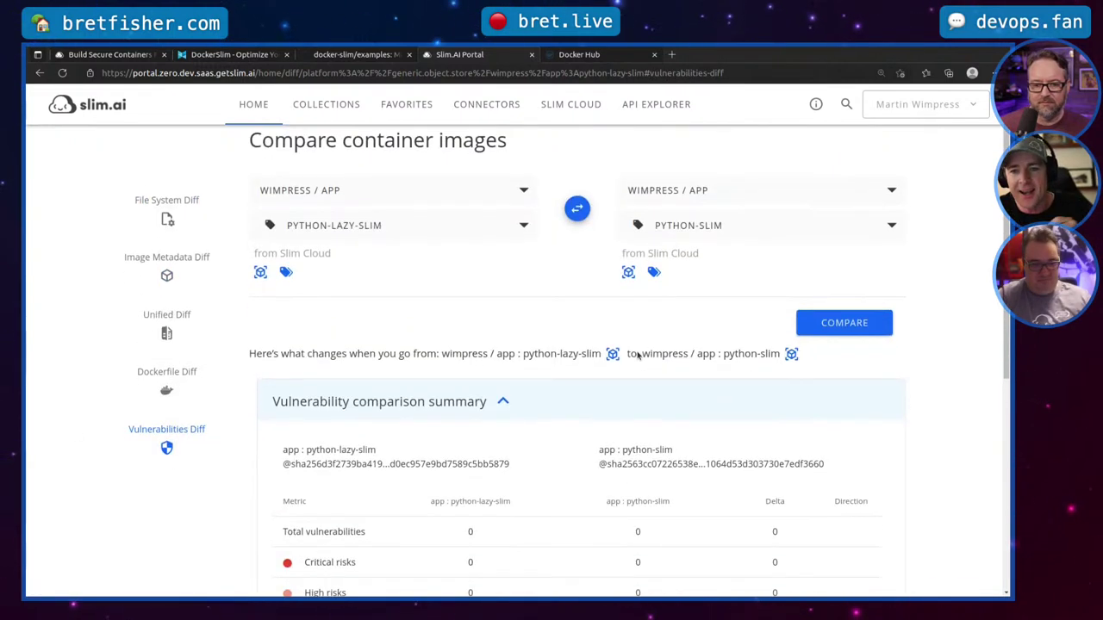
pyautogui.scroll(-2, 635, 353)
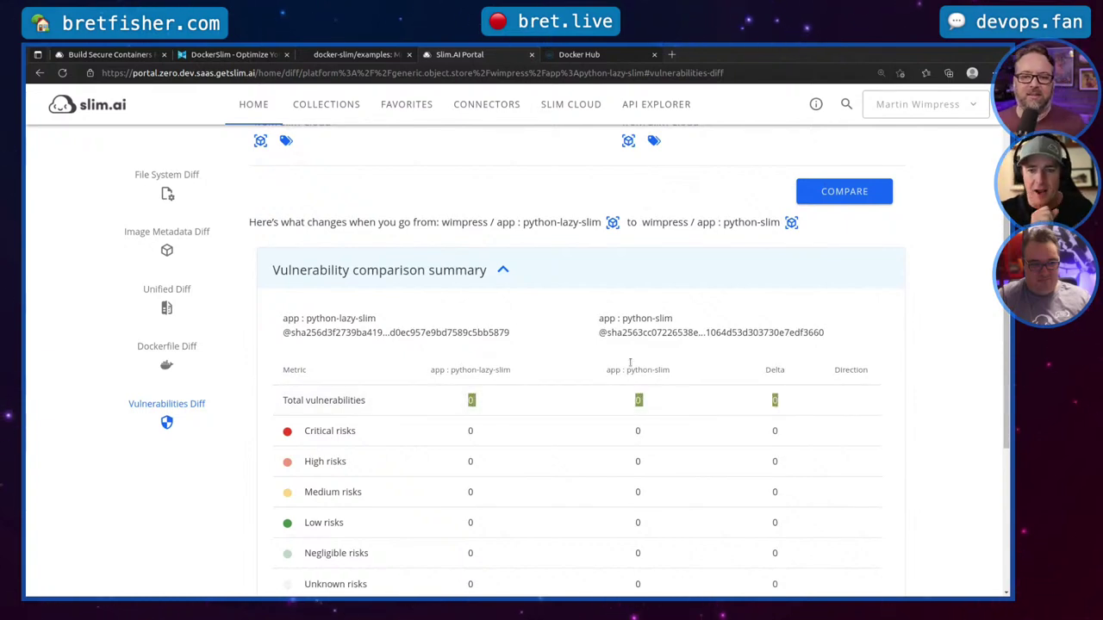
pyautogui.scroll(2, 612, 396)
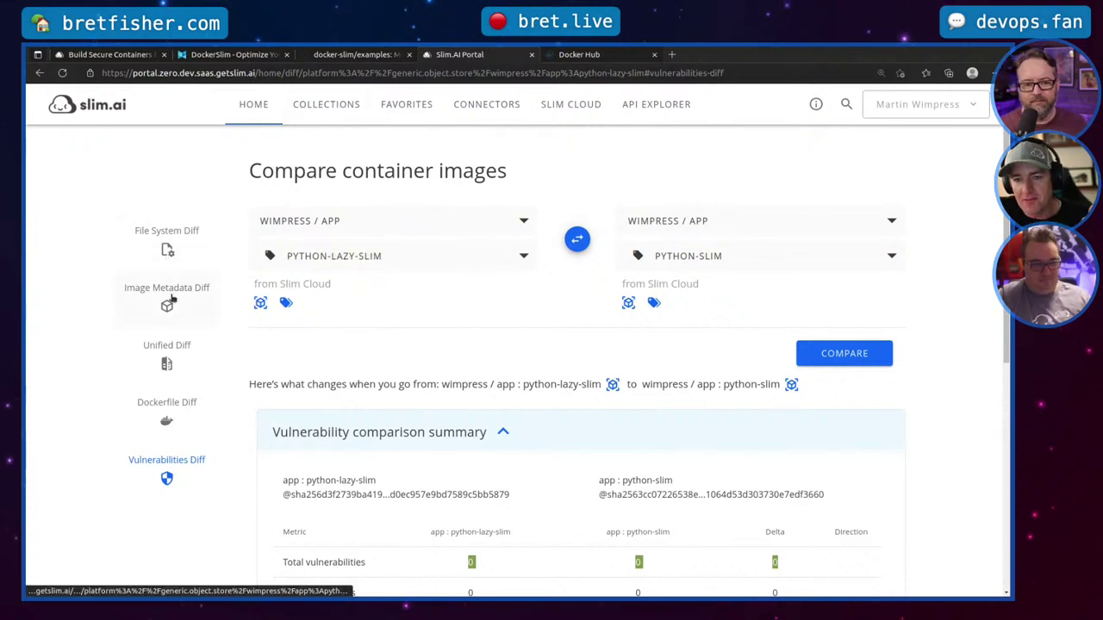
# Step: Bring back the image metadata diff for python-lazy-slim and python-slim
pyautogui.click(167, 295)
pyautogui.scroll(-1, 470, 332)
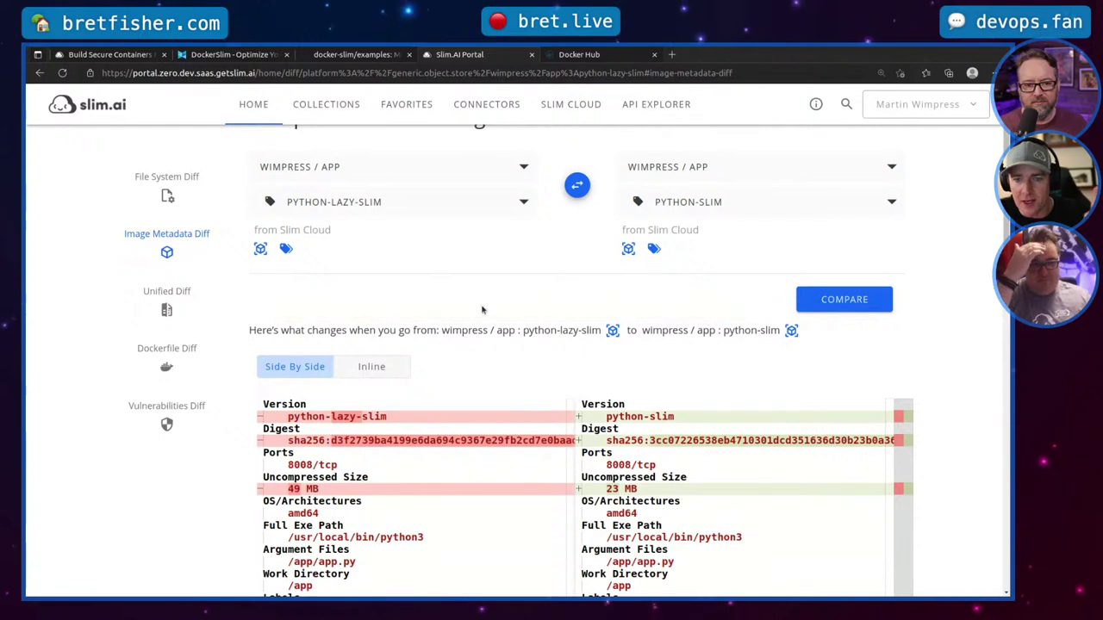
pyautogui.scroll(1, 487, 304)
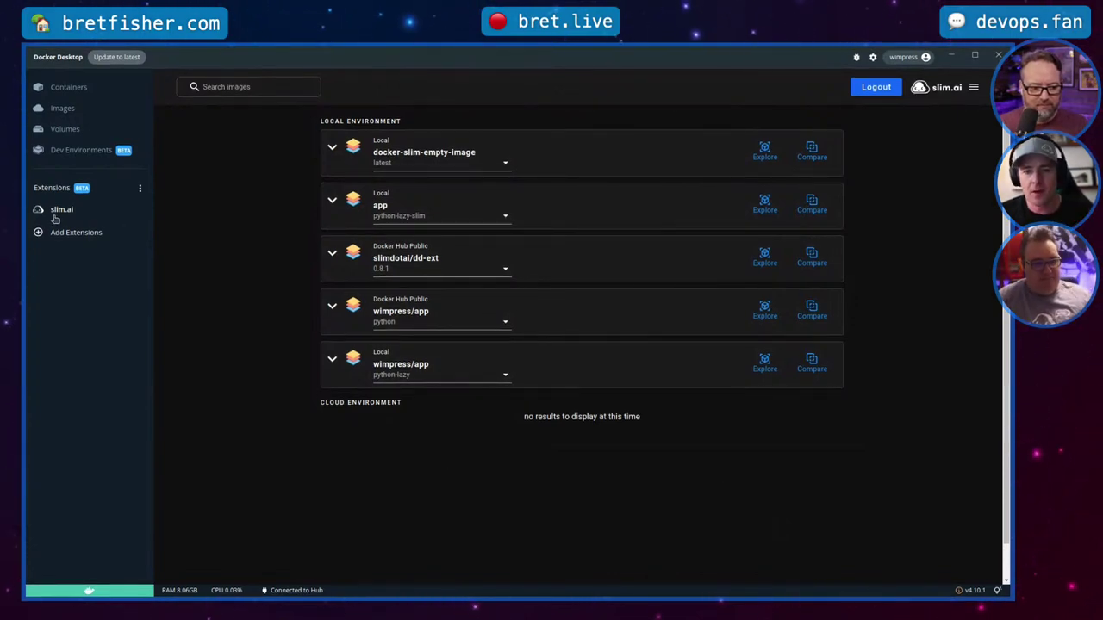
pyautogui.click(140, 189)
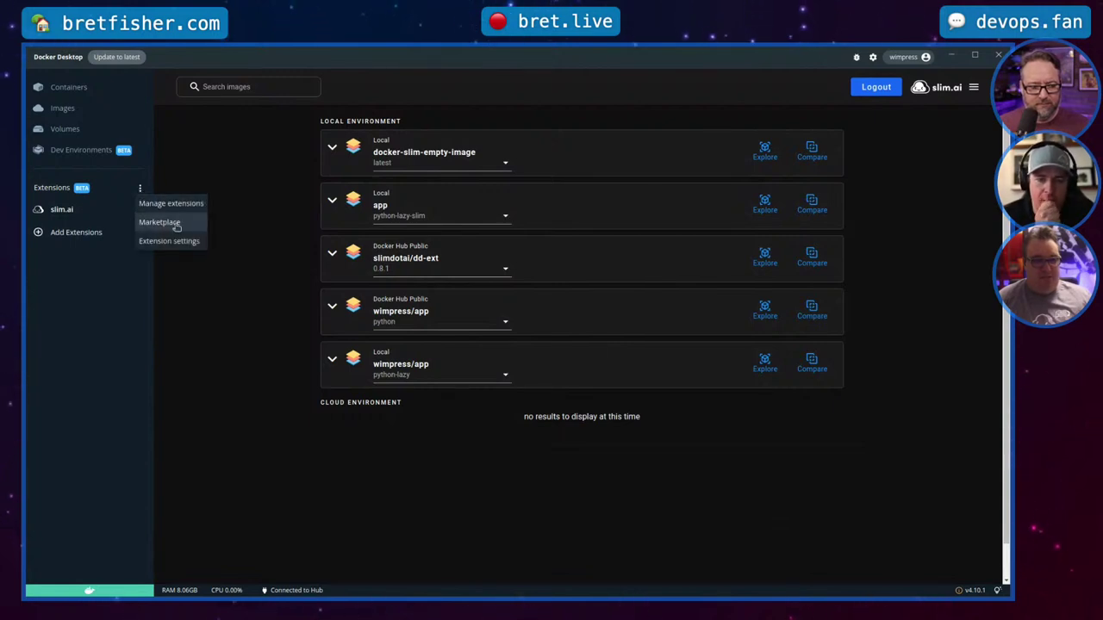
pyautogui.click(43, 336)
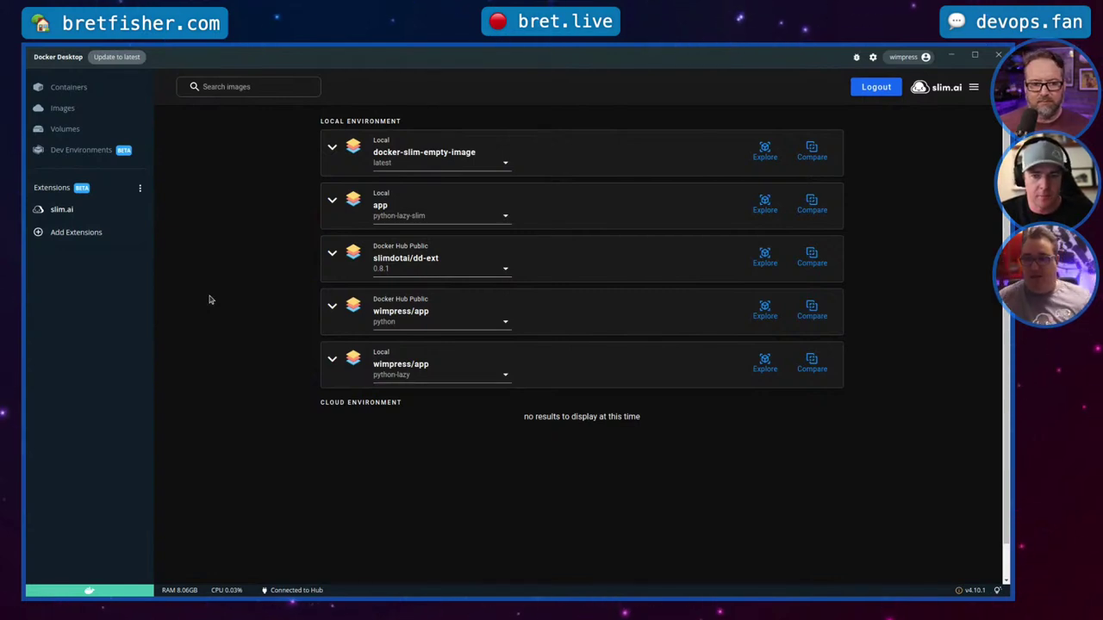
# Step: In Docker Desktop's slim.ai extension, review the tags available for the local app image and select jammy
pyautogui.click(503, 216)
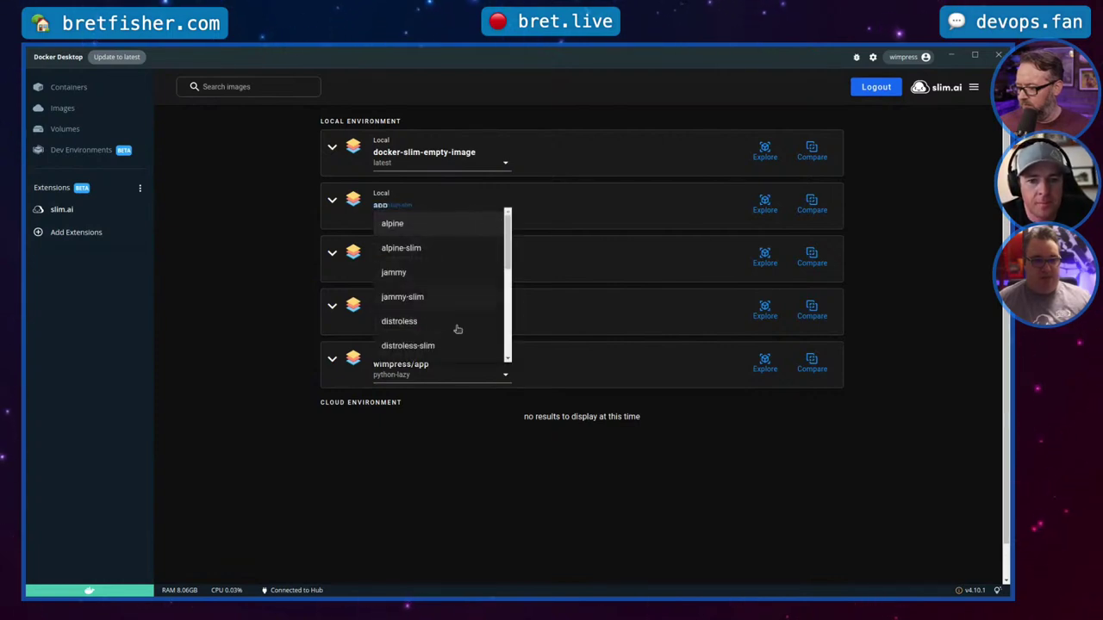
pyautogui.scroll(-2, 460, 280)
pyautogui.scroll(2, 460, 281)
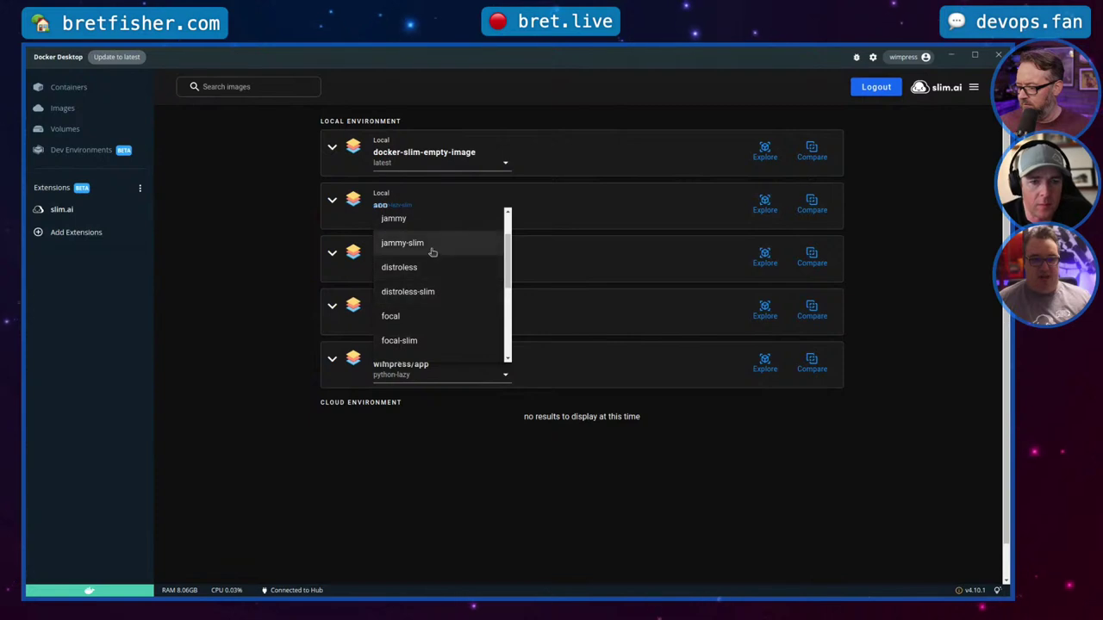
pyautogui.click(627, 204)
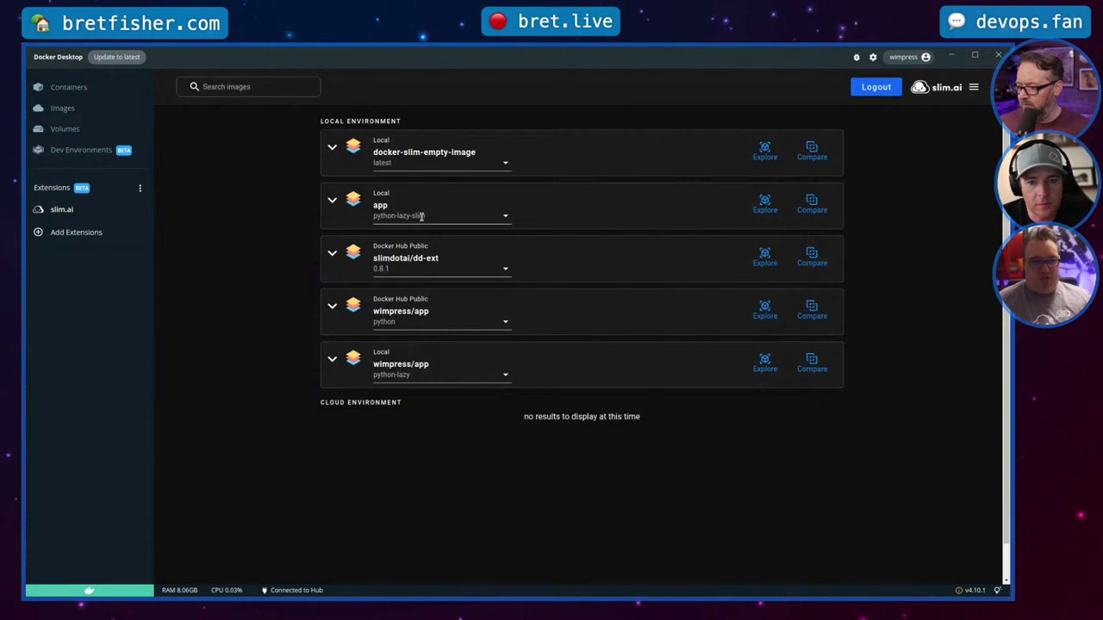
pyautogui.click(490, 215)
pyautogui.click(401, 220)
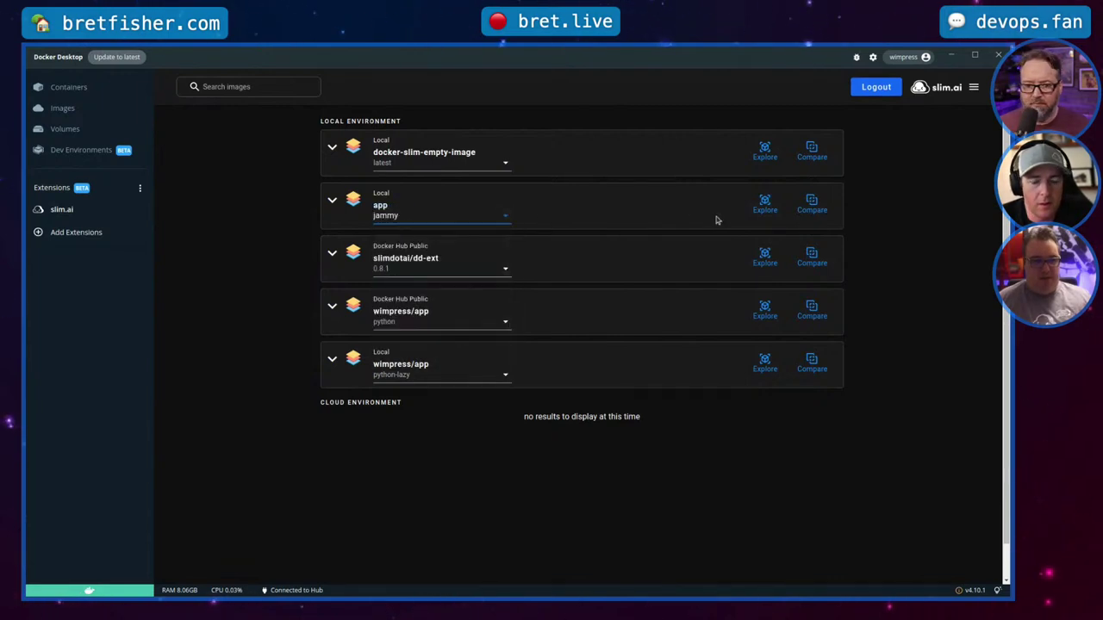
# Step: Explore the local app:jammy image, examine its layers, startup files and file changes, and collapse its details
pyautogui.click(761, 205)
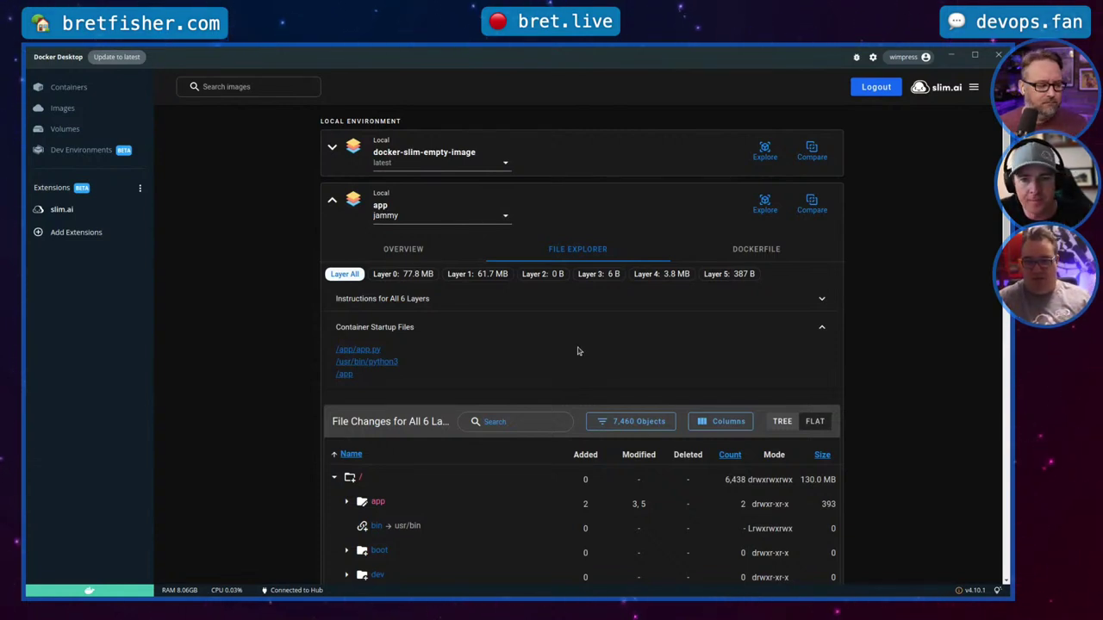
pyautogui.scroll(-3, 578, 351)
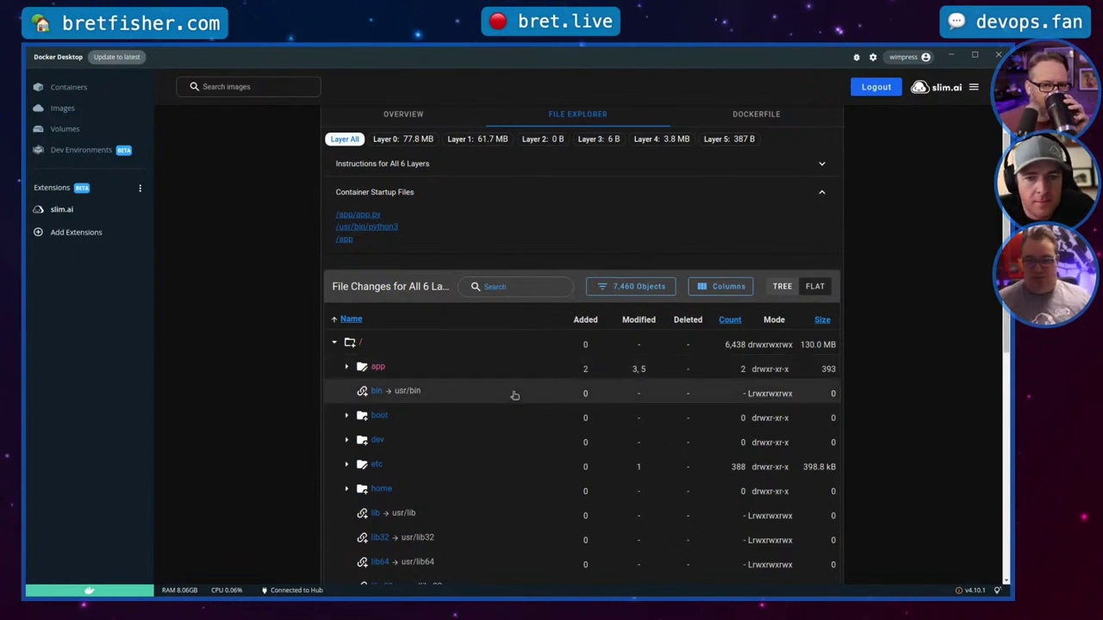
pyautogui.scroll(1, 496, 426)
pyautogui.scroll(3, 495, 428)
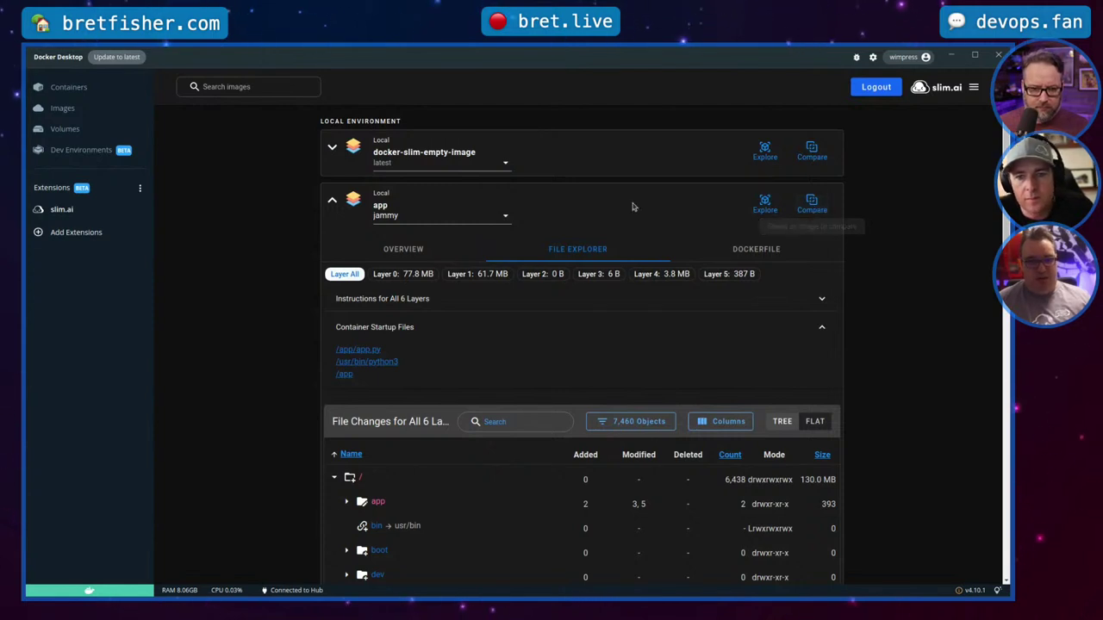
pyautogui.click(401, 222)
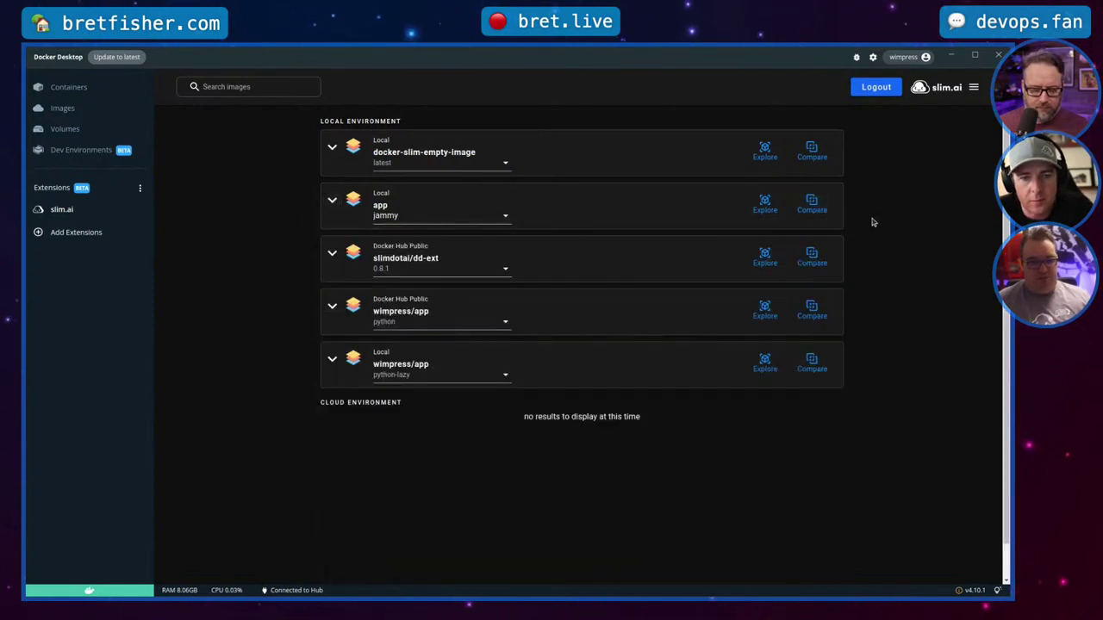
# Step: Compare local app:jammy as the base image with the Docker Hub image wimpress/app at tag focal
pyautogui.click(810, 205)
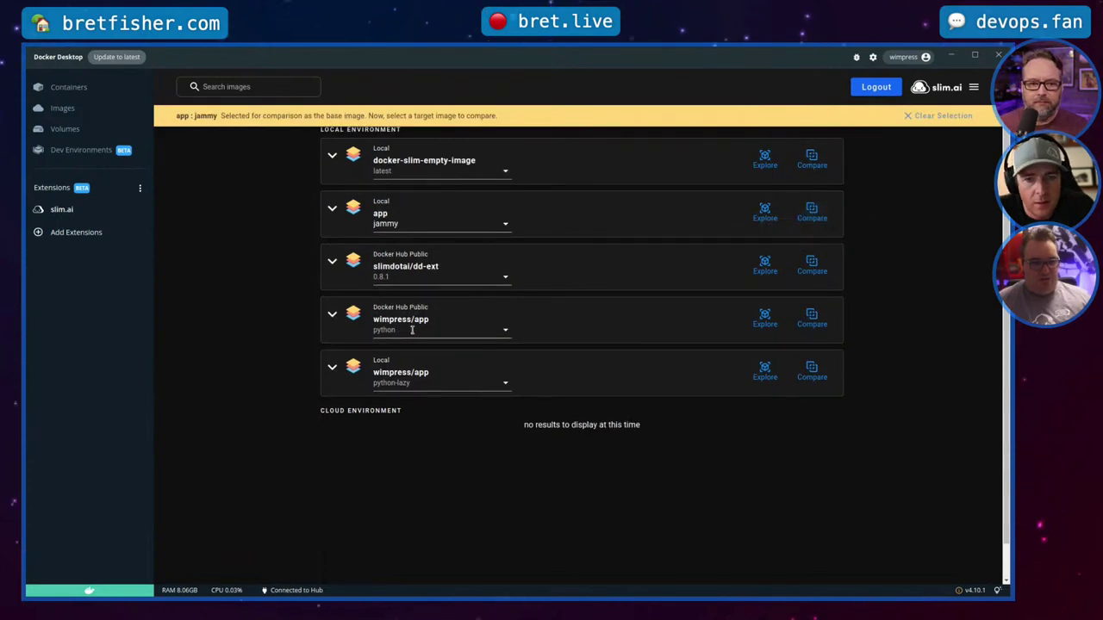
pyautogui.click(485, 328)
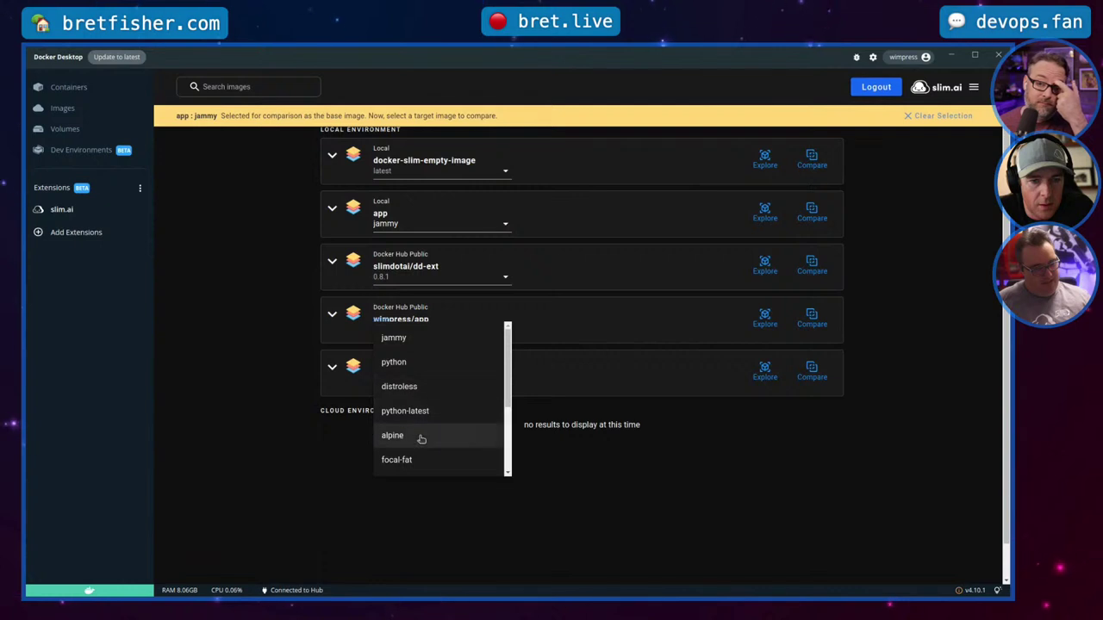
pyautogui.scroll(-3, 421, 436)
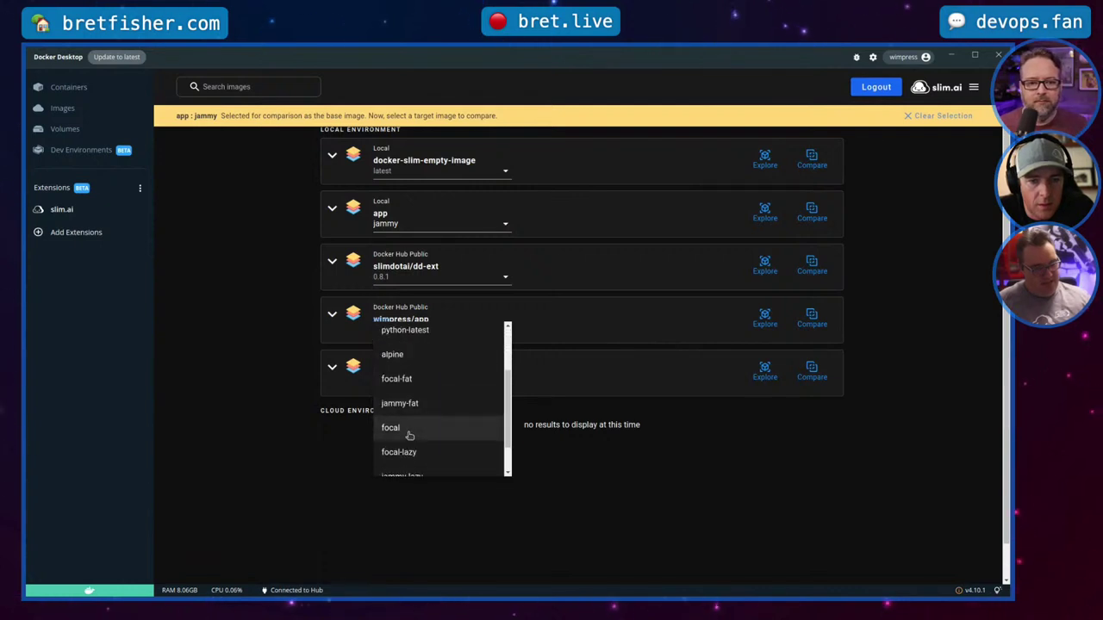
pyautogui.click(410, 435)
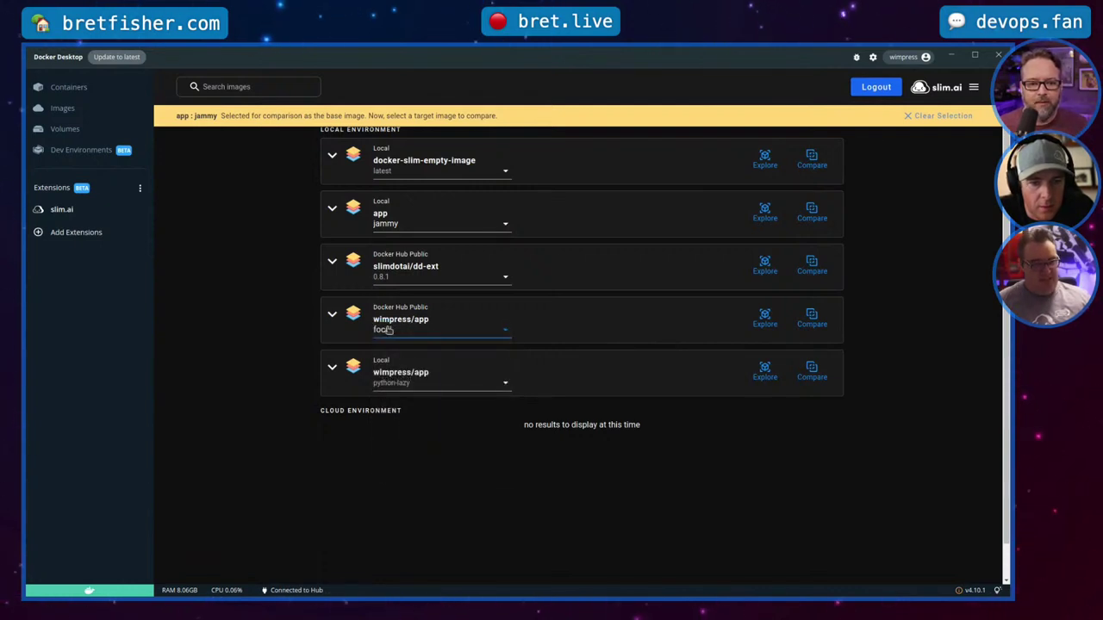
pyautogui.click(806, 320)
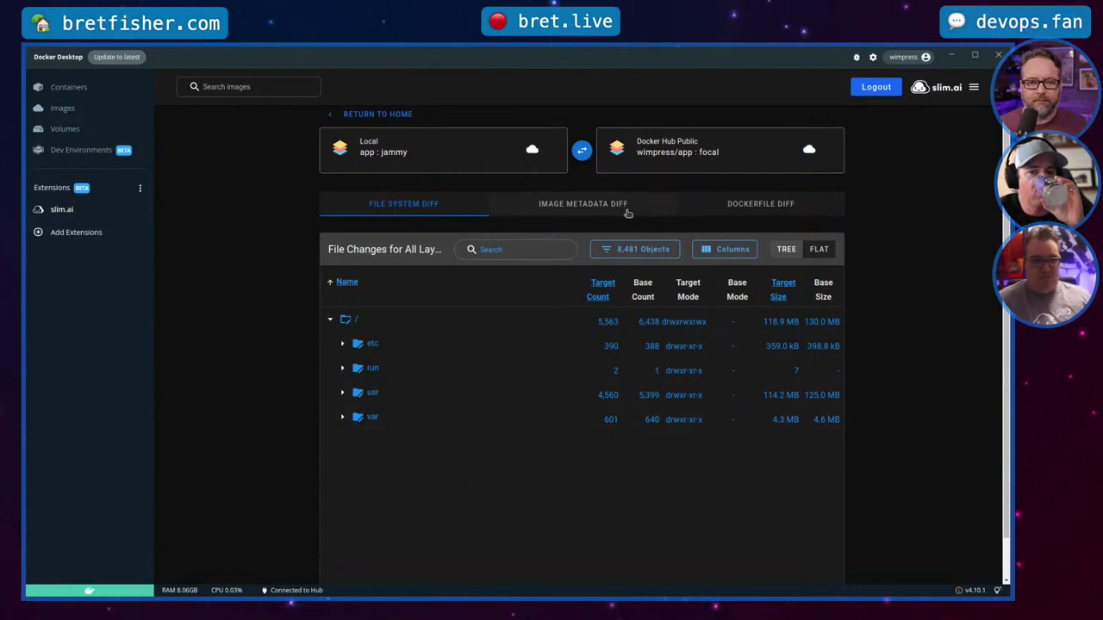
# Step: Open the image metadata diff of app:jammy and wimpress/app:focal and examine the base OS, uncompressed size, shells and special-permission files
pyautogui.click(576, 204)
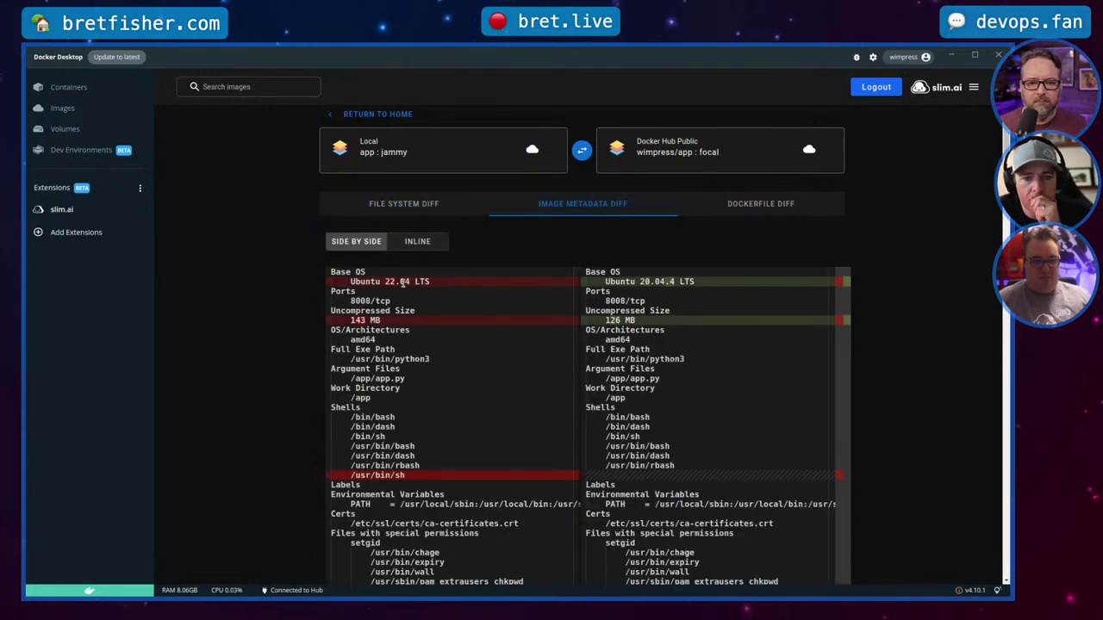
pyautogui.moveTo(386, 281); pyautogui.dragTo(428, 282)
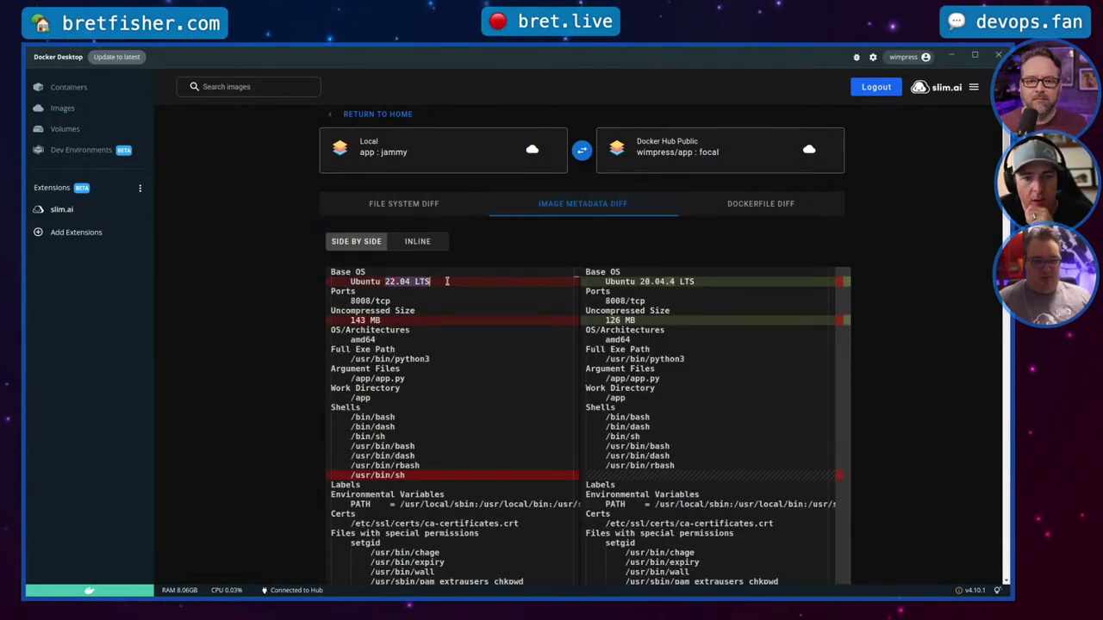
pyautogui.moveTo(696, 281); pyautogui.dragTo(638, 282)
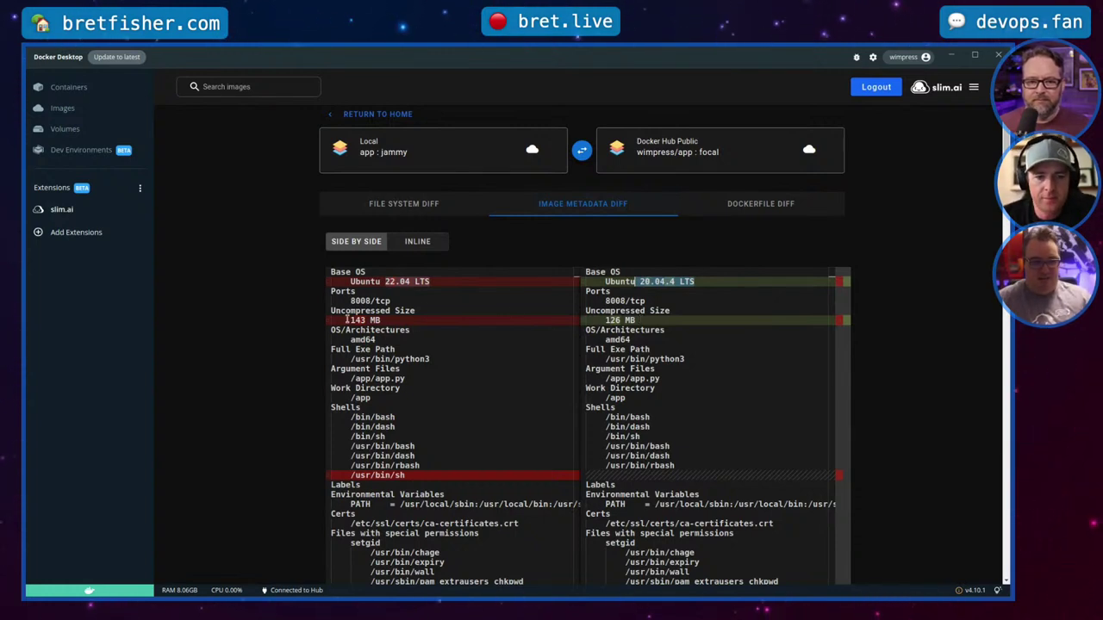
pyautogui.moveTo(346, 320); pyautogui.dragTo(380, 320)
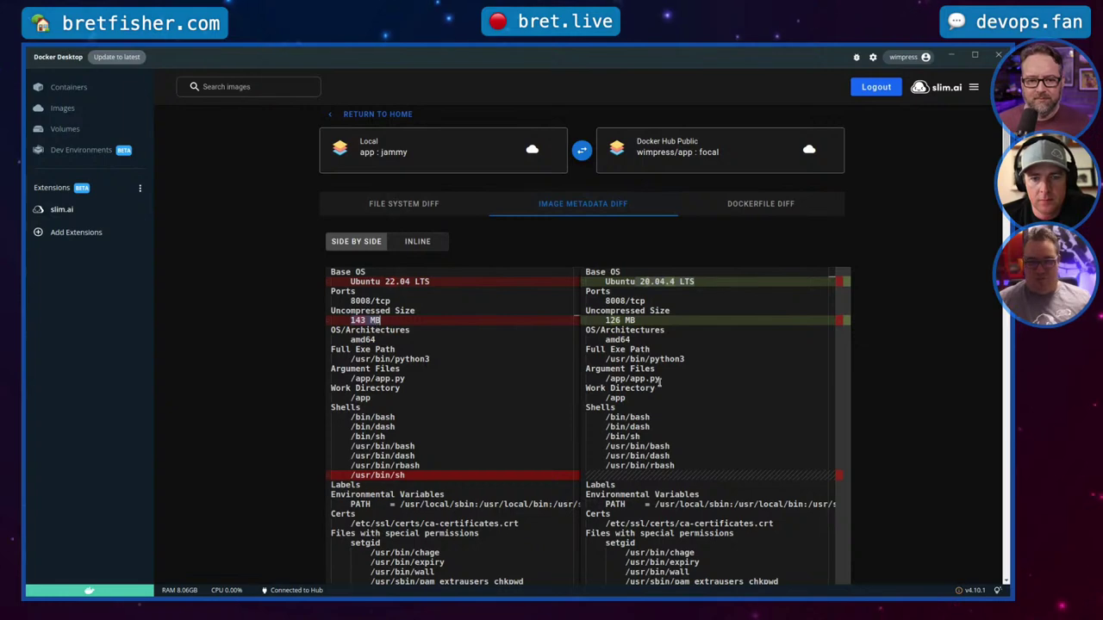
pyautogui.scroll(-4, 659, 382)
pyautogui.scroll(3, 659, 380)
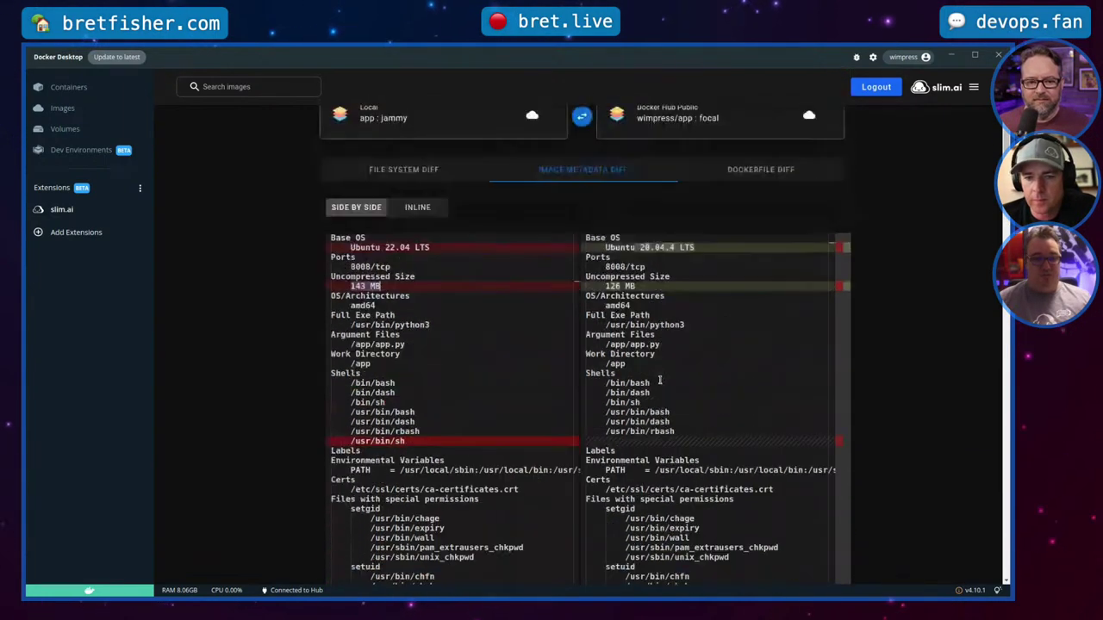
pyautogui.scroll(1, 659, 382)
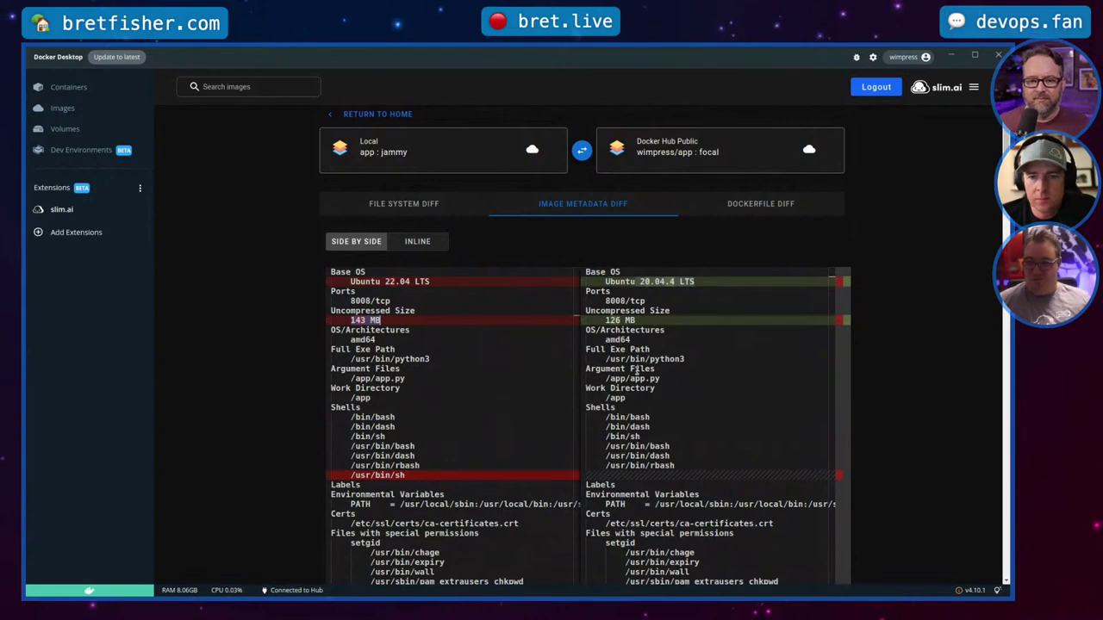
pyautogui.scroll(-3, 637, 369)
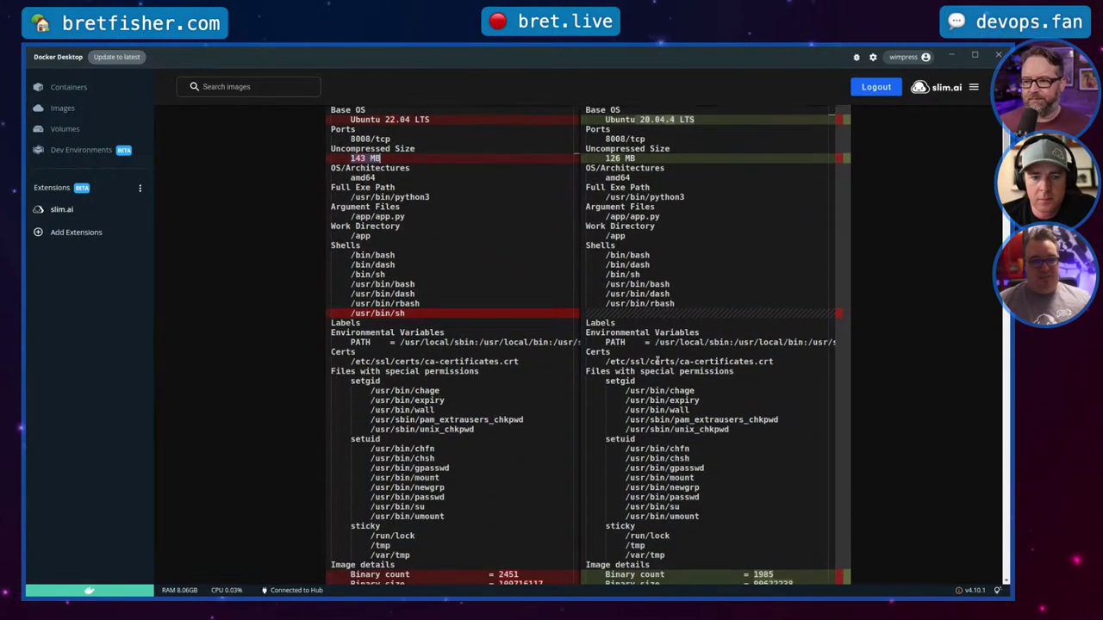
# Step: Leave the image comparison and explore the local app image at tag jammy, examining its layers, startup files and file changes
pyautogui.scroll(3, 658, 362)
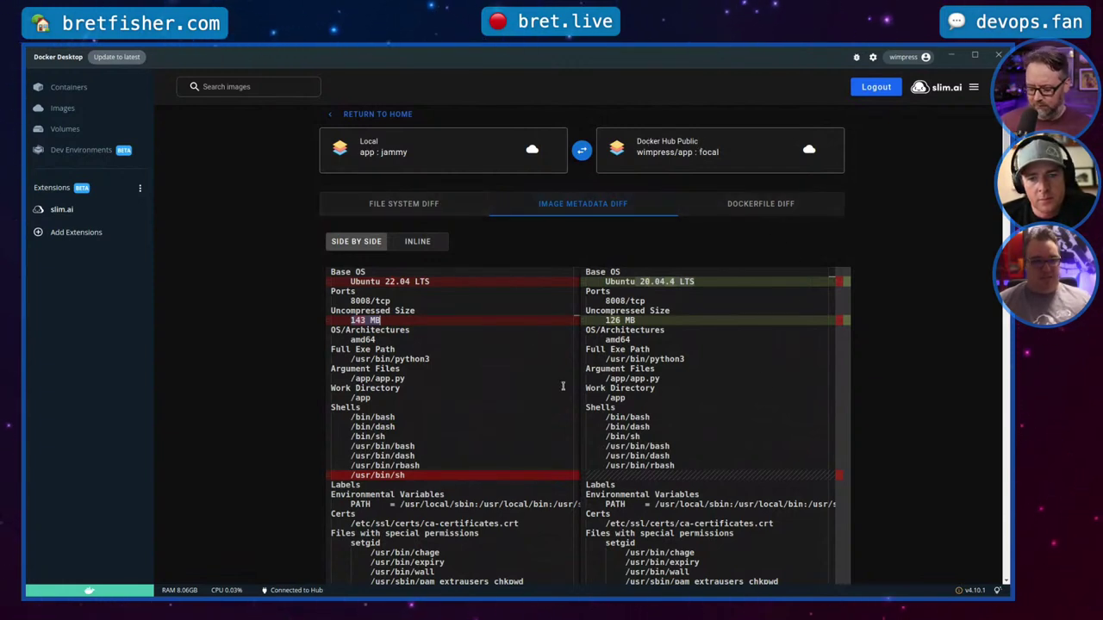
pyautogui.click(376, 114)
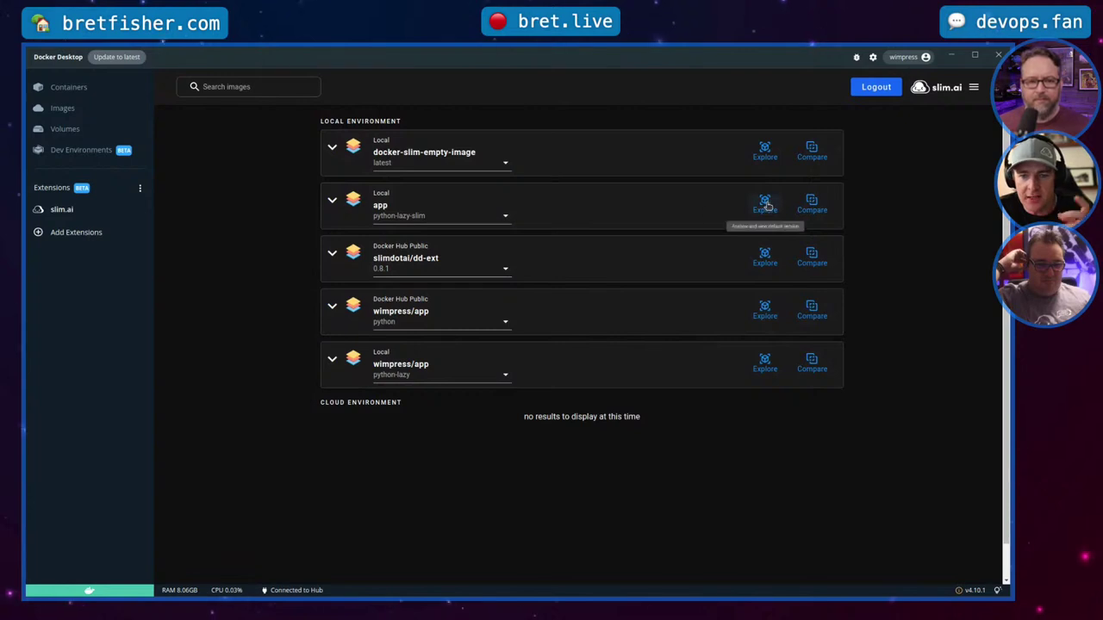
pyautogui.click(443, 217)
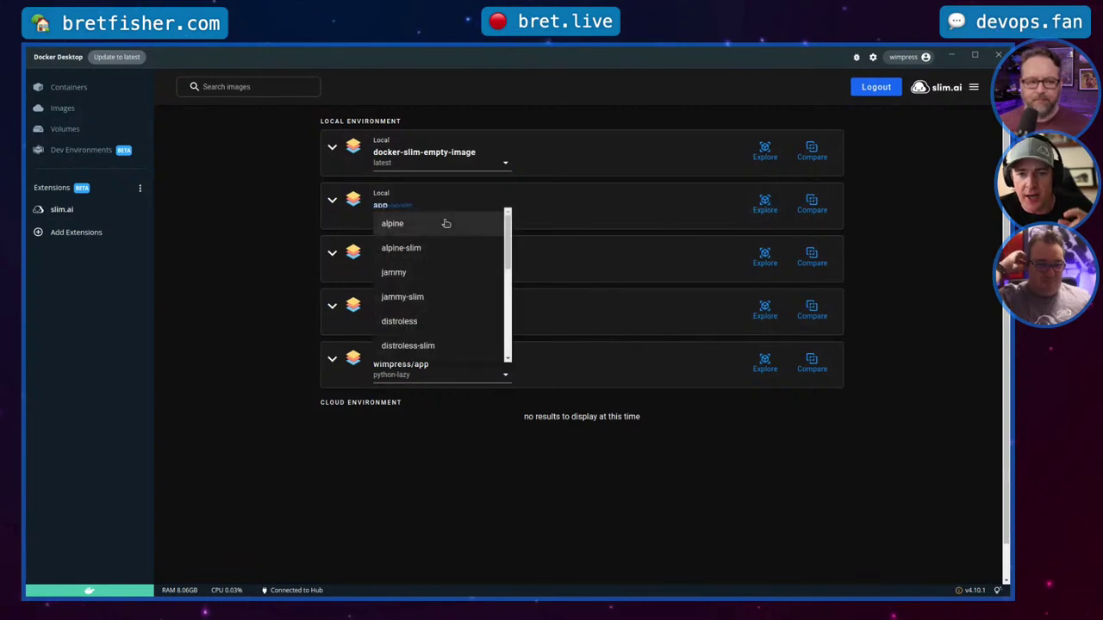
pyautogui.click(408, 272)
pyautogui.click(764, 204)
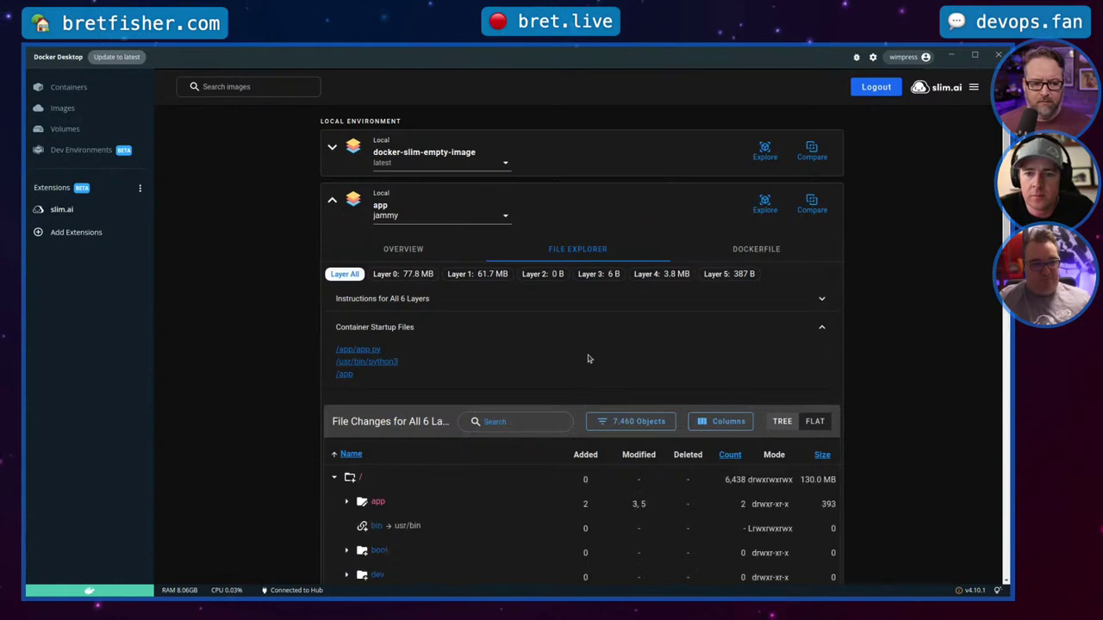
pyautogui.scroll(-1, 575, 348)
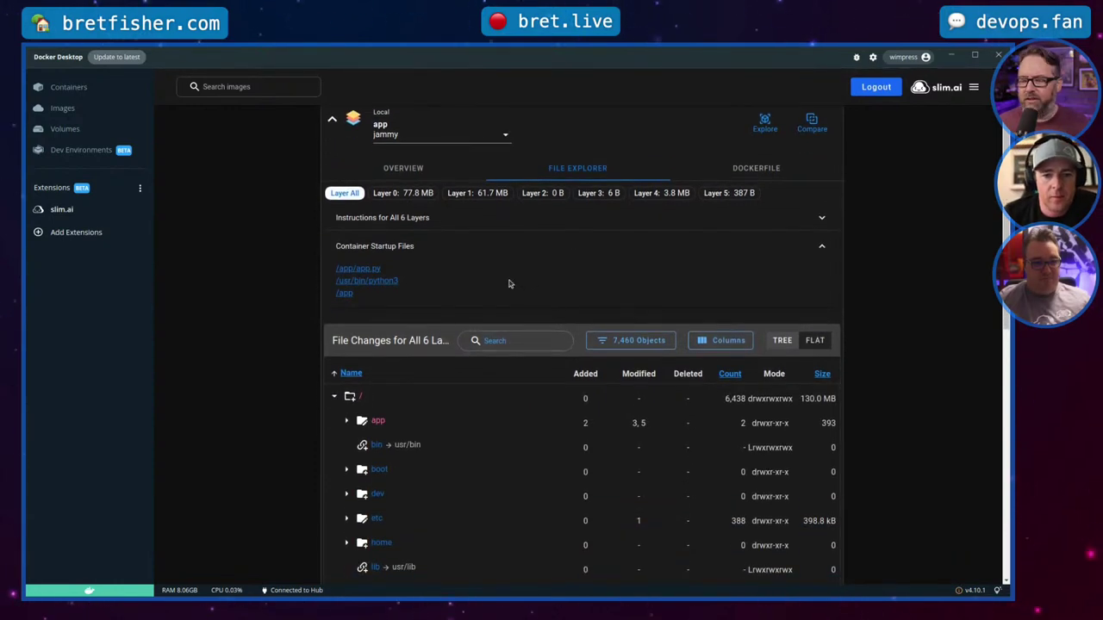
pyautogui.scroll(1, 460, 292)
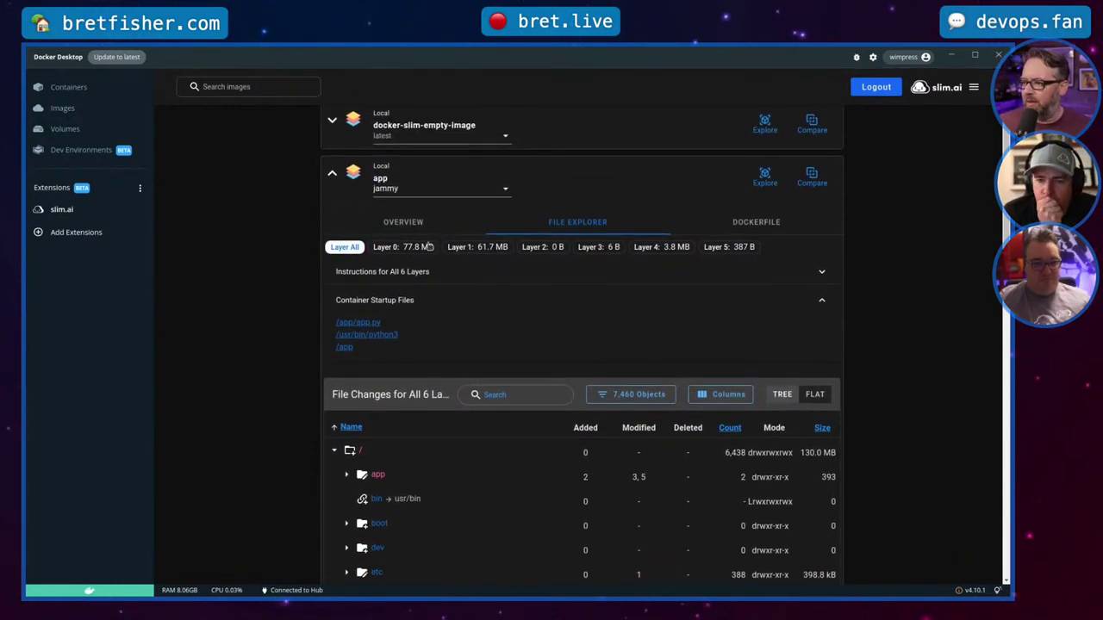
# Step: Open the overview of app:jammy and examine its image properties and shells
pyautogui.click(422, 230)
pyautogui.scroll(-1, 647, 387)
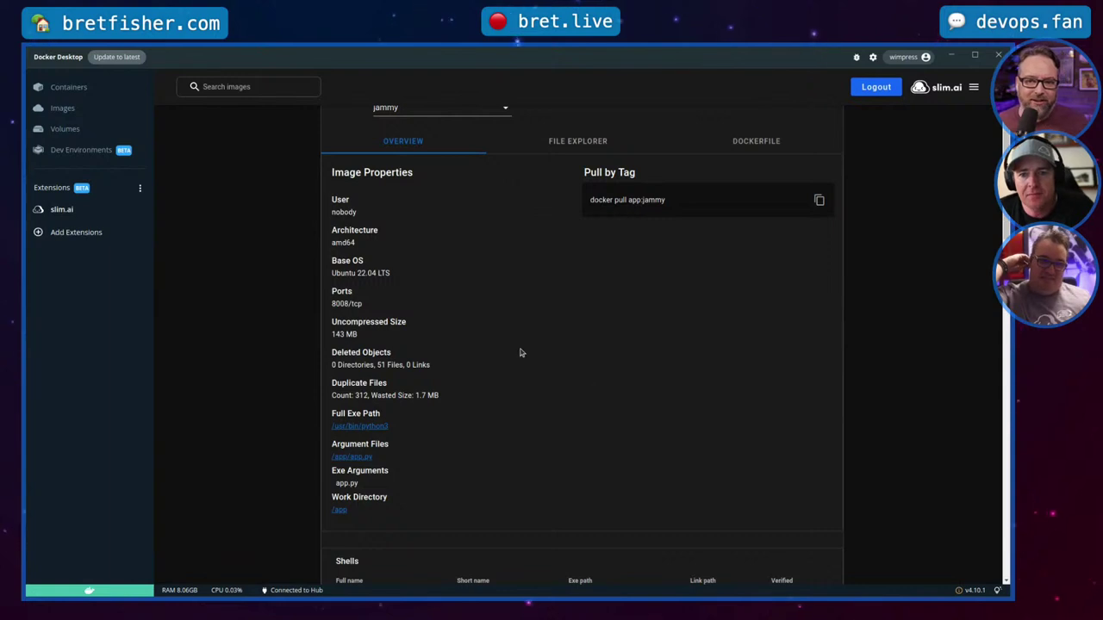
pyautogui.scroll(-2, 517, 356)
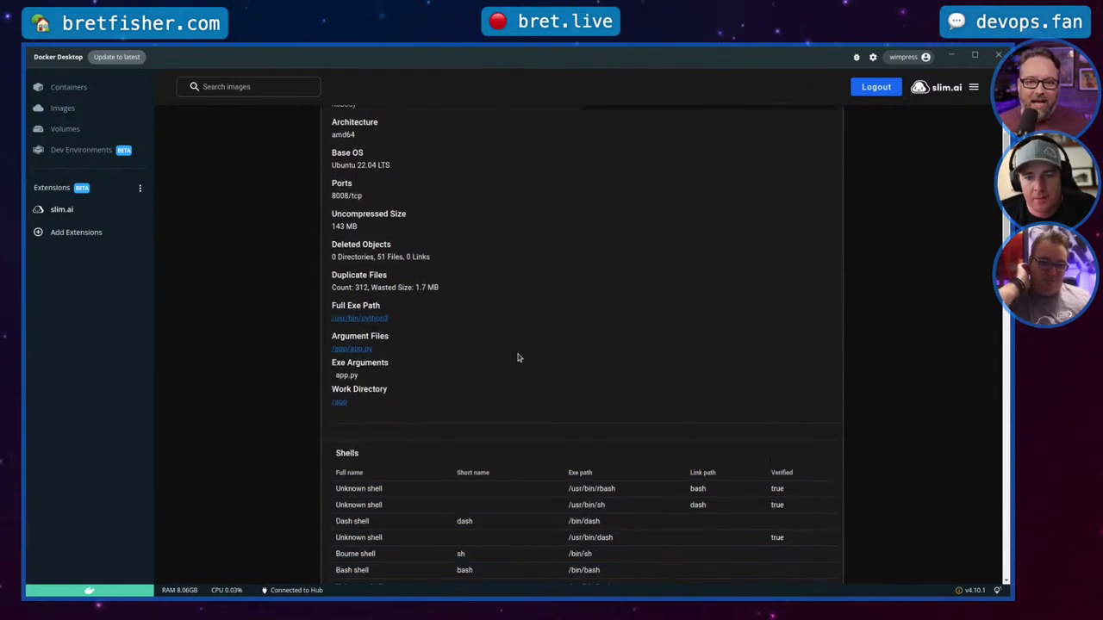
pyautogui.scroll(3, 518, 358)
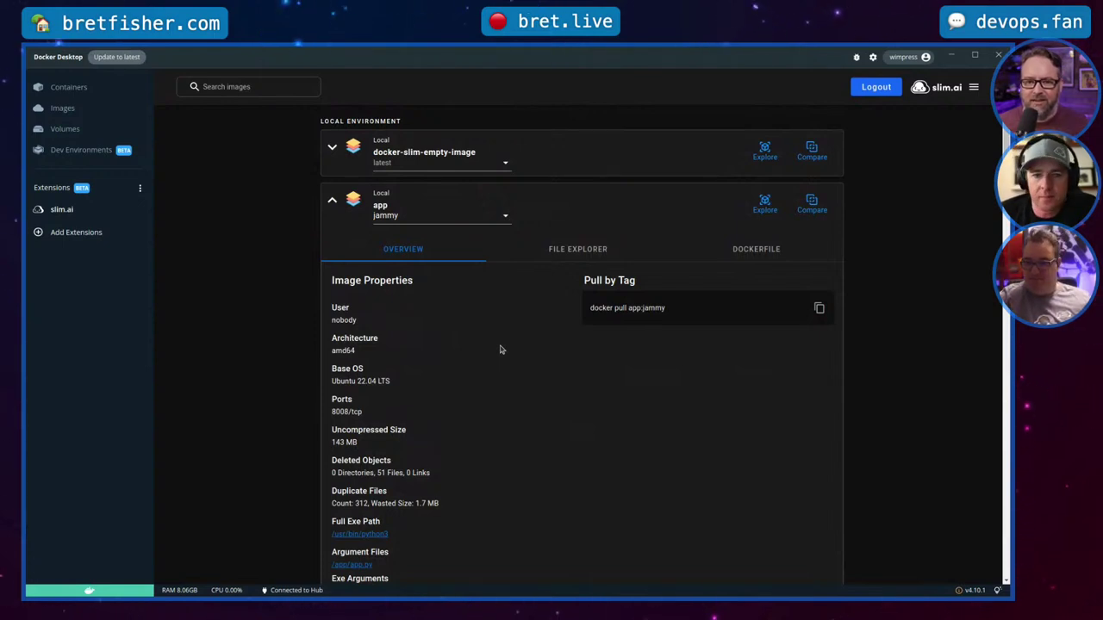
# Step: Review the tags available for the local app image, keep jammy selected, and collapse the image's details
pyautogui.click(503, 219)
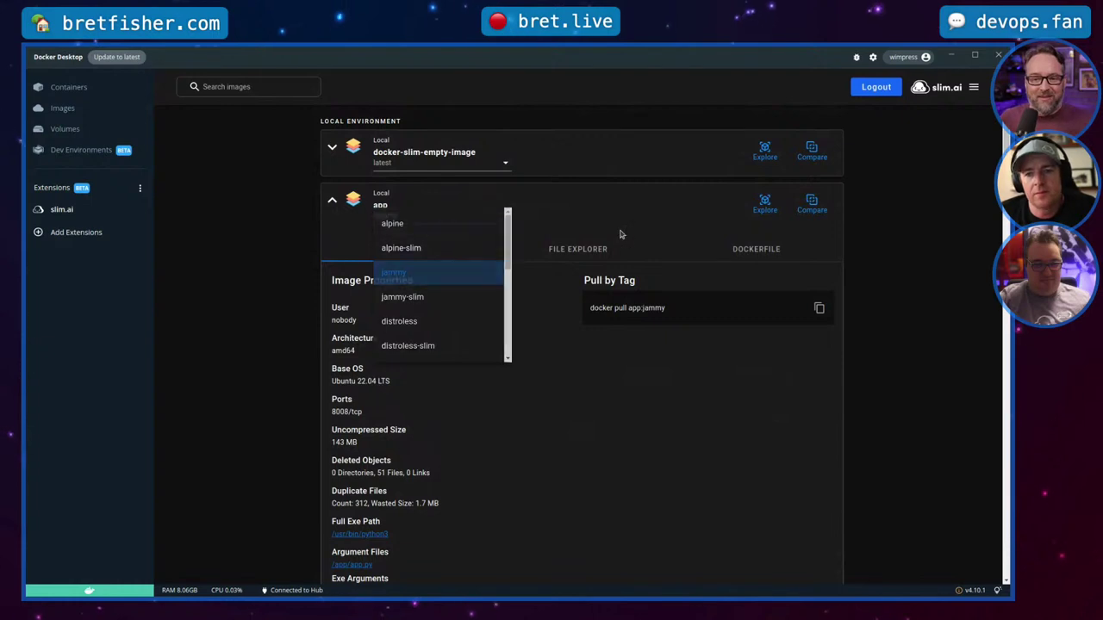
pyautogui.click(558, 435)
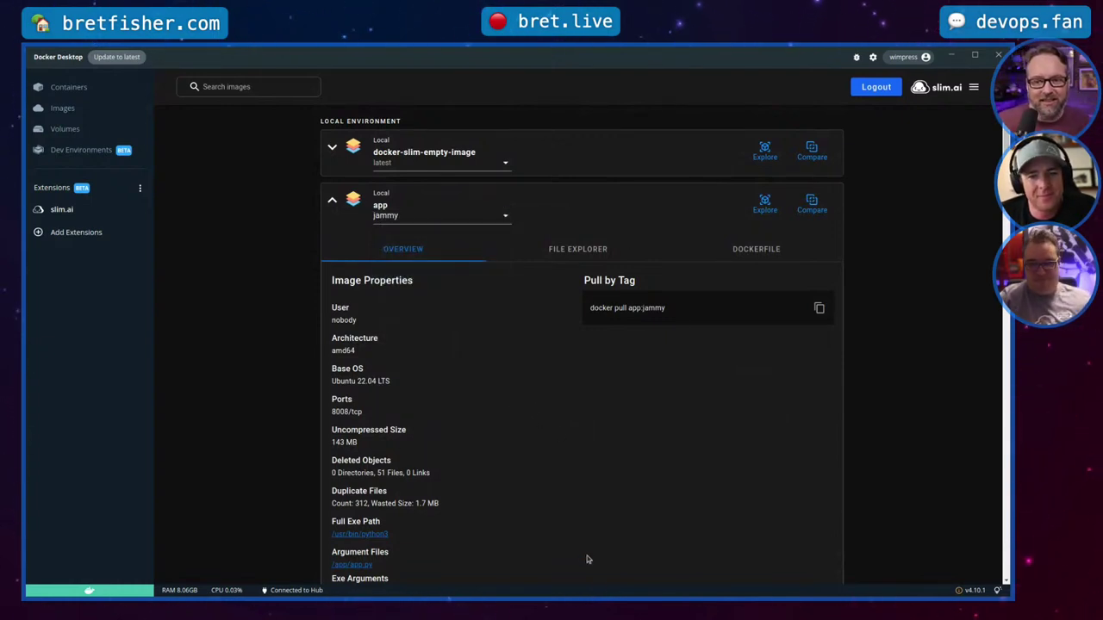
pyautogui.click(331, 200)
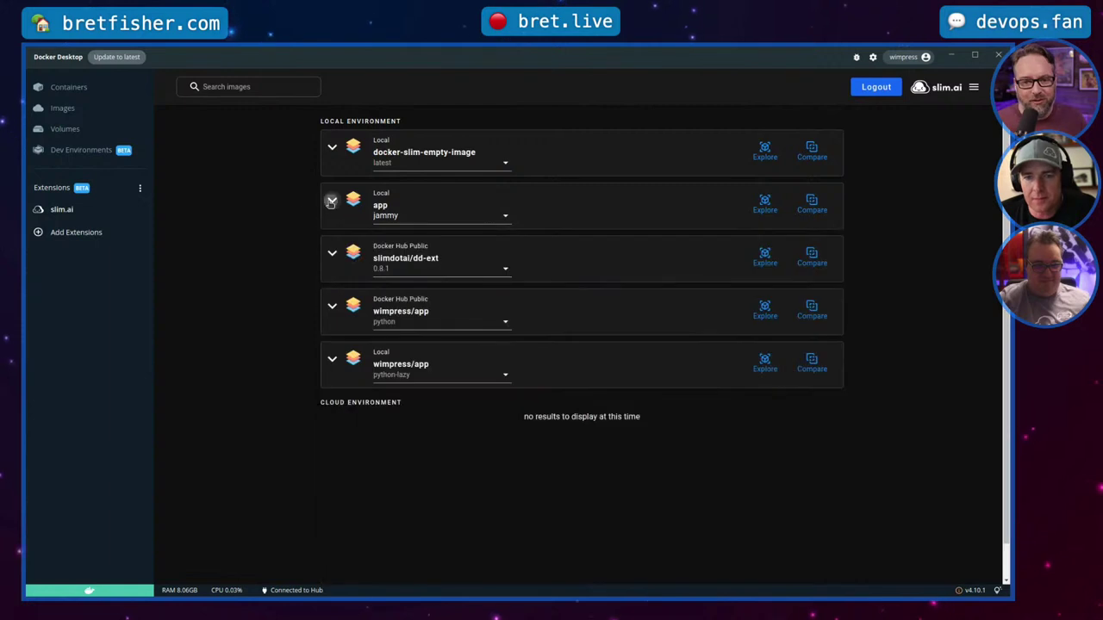